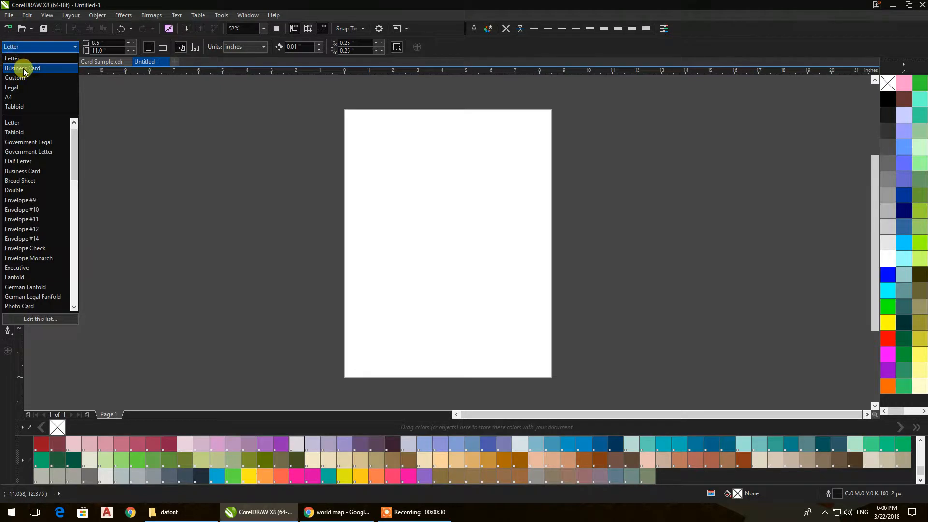
Set the page size to Business Card and add a rectangle matching the whole page
click(23, 68)
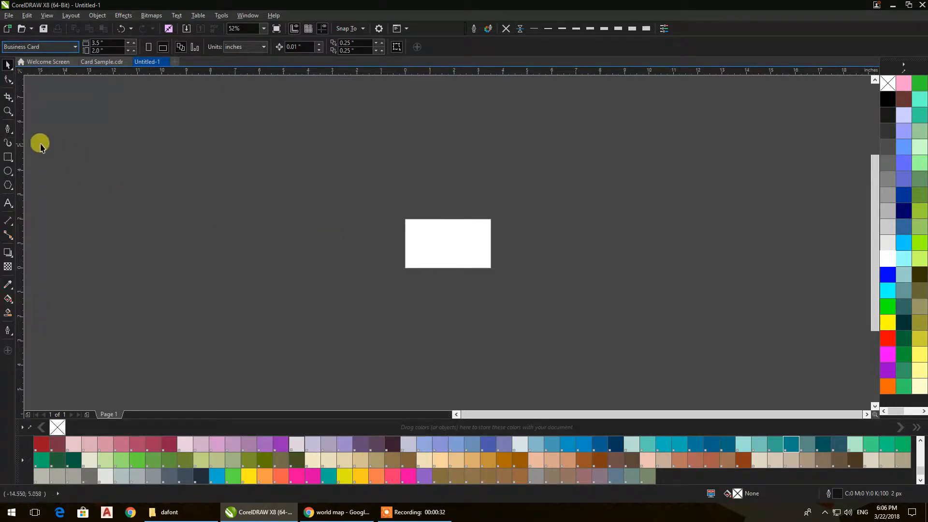
double_click(8, 157)
click(78, 43)
click(207, 144)
scroll(455, 255, up, 2)
drag(424, 225, 429, 263)
click(425, 247)
click(247, 232)
Create a rectangle about 1.6 by 2 inches flush with the page's left edge and convert it to curves
click(9, 159)
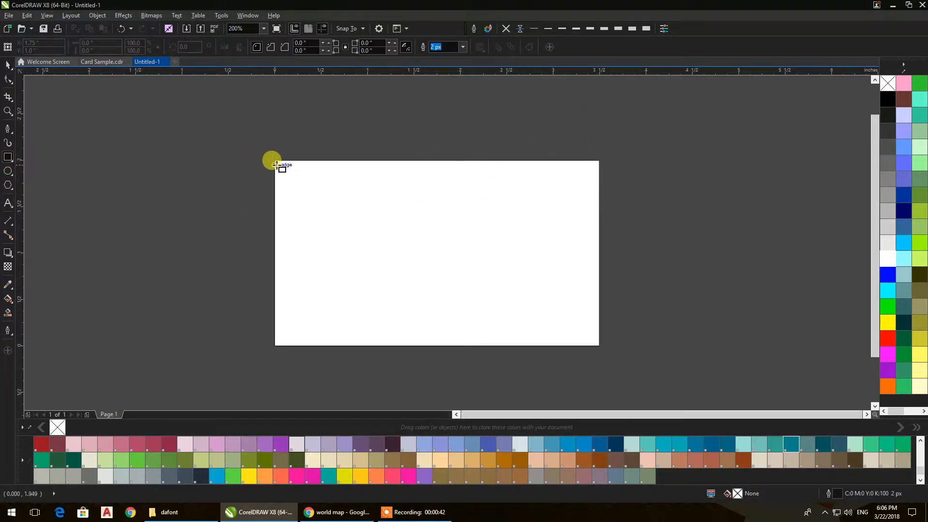
drag(274, 160, 424, 346)
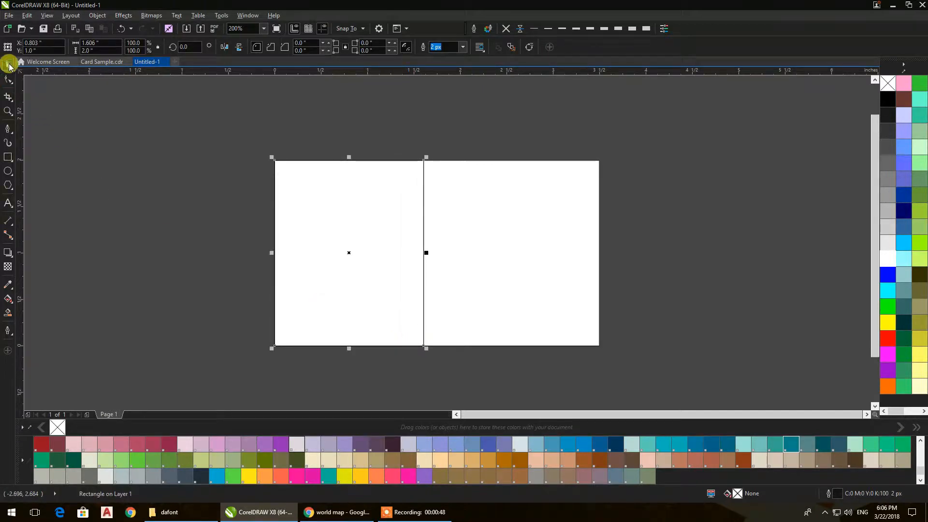
click(8, 82)
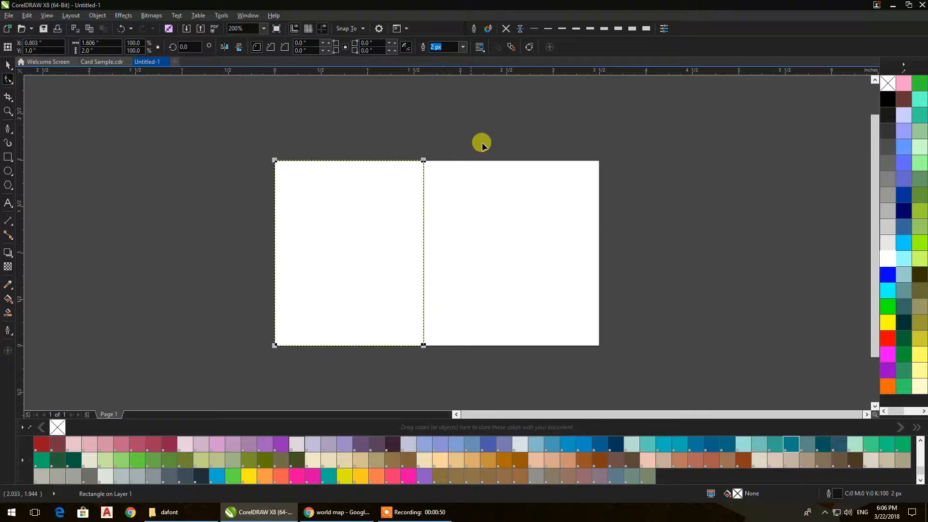
click(529, 49)
Delete the shape's lower-right node and bend the resulting diagonal edge into an arc toward the upper-left corner
double_click(423, 345)
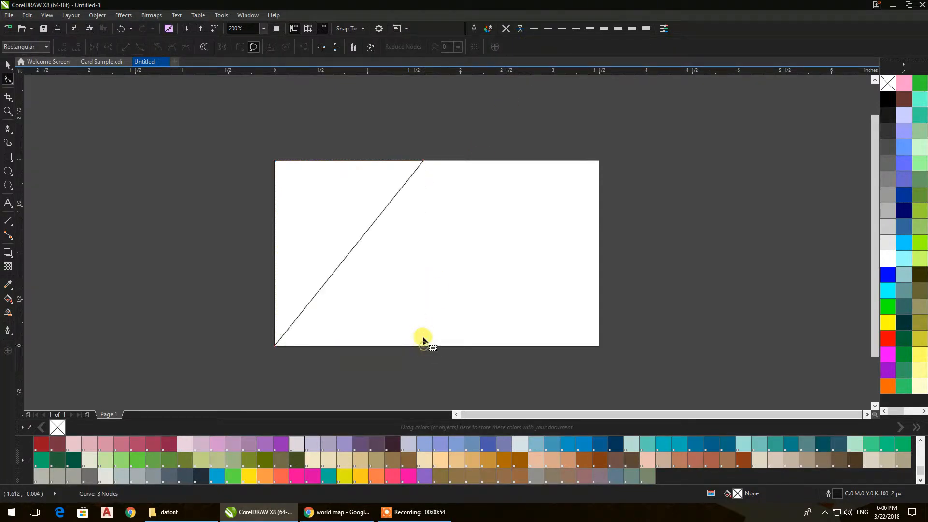
click(358, 240)
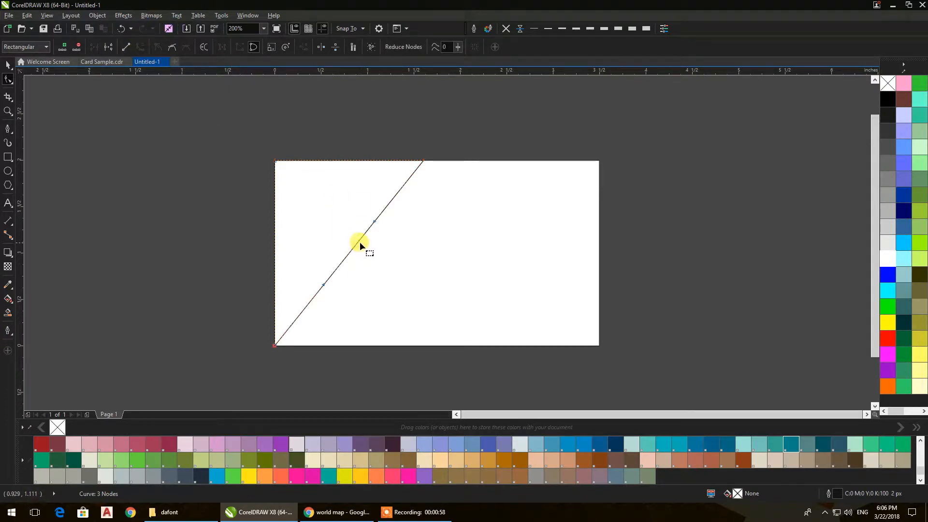
drag(358, 242, 327, 218)
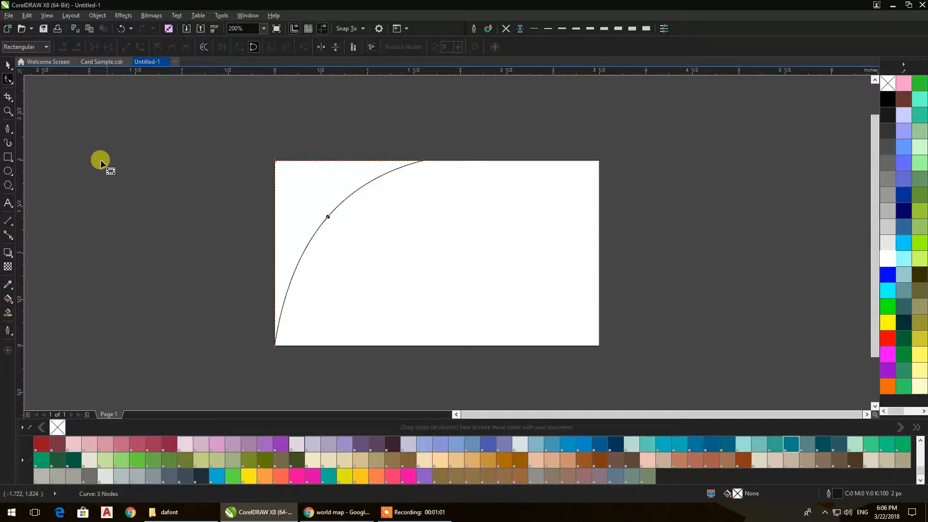
Replace the curved shape with a horizontally skewed copy about 2.1 inches wide, filled pale teal (R:153 G:204 B:204)
click(8, 69)
click(389, 169)
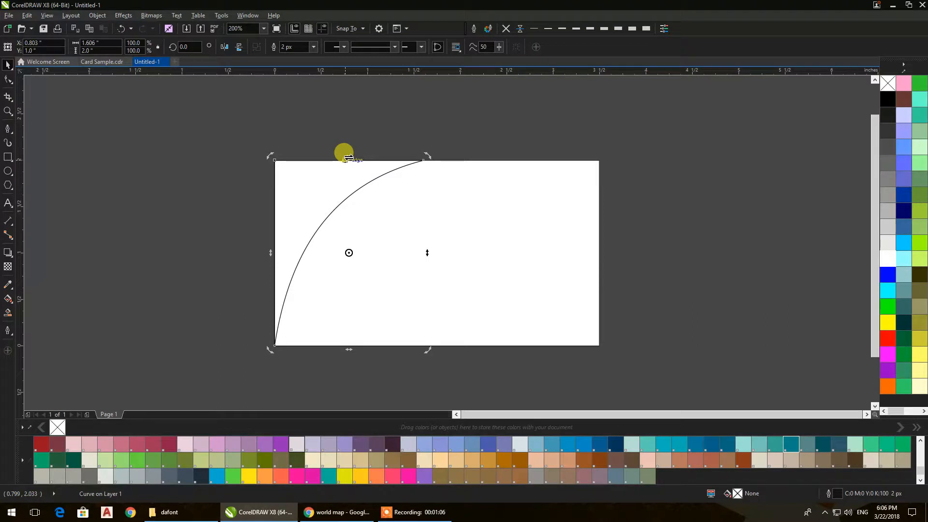
drag(348, 158, 390, 158)
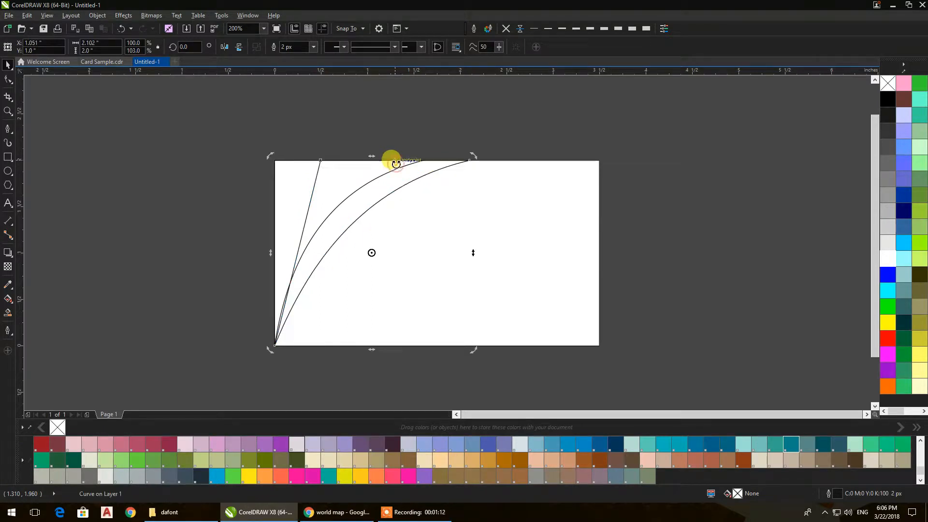
click(904, 275)
click(686, 254)
click(290, 217)
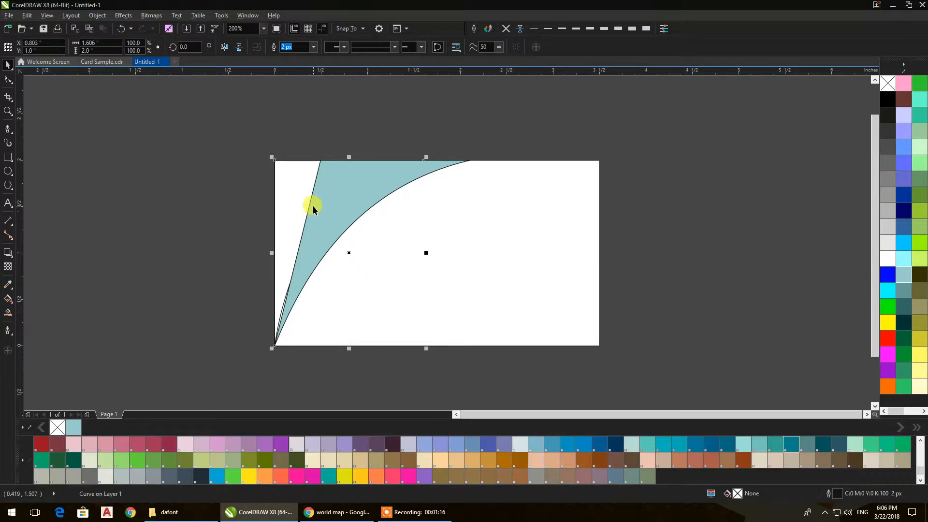
Make three more copies of the teal shape, each skewed slightly further back toward the left edge to form narrow bands
click(315, 202)
click(364, 175)
drag(372, 157, 351, 159)
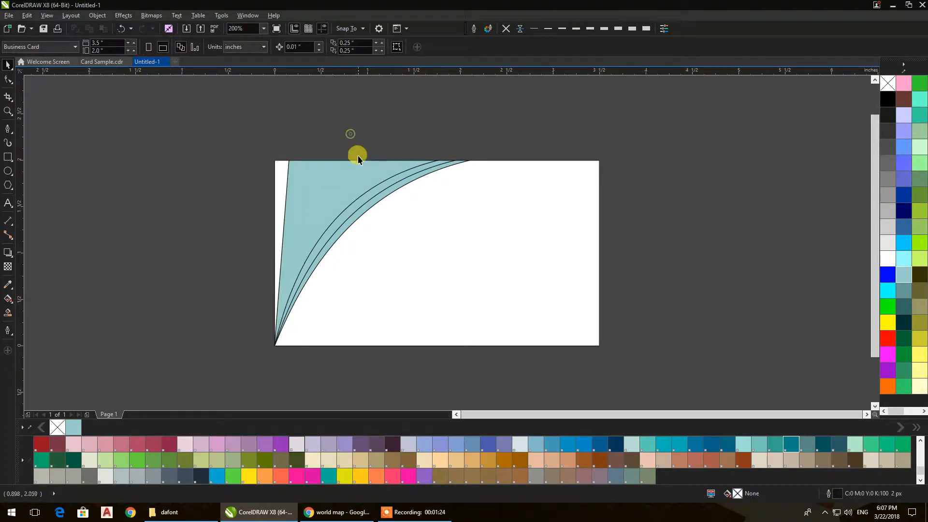
click(360, 168)
drag(357, 159, 346, 159)
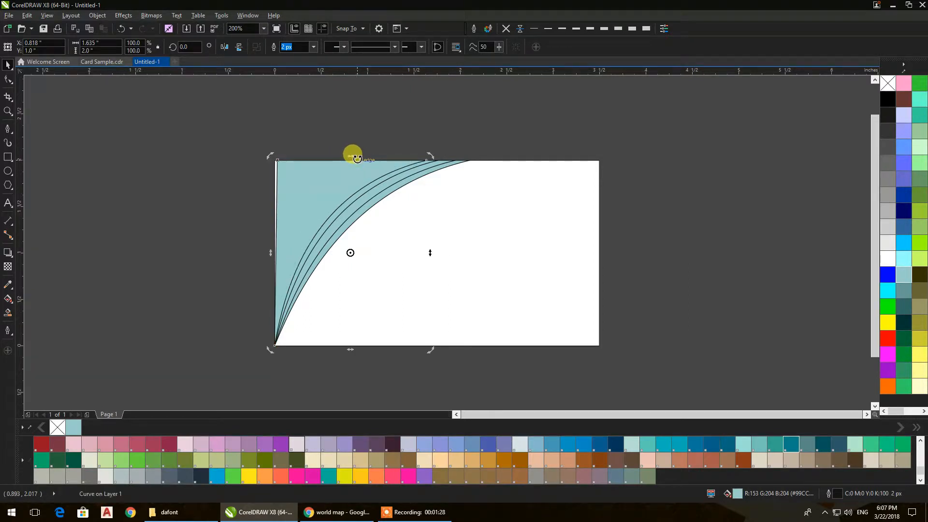
click(360, 167)
click(350, 159)
drag(350, 159, 348, 159)
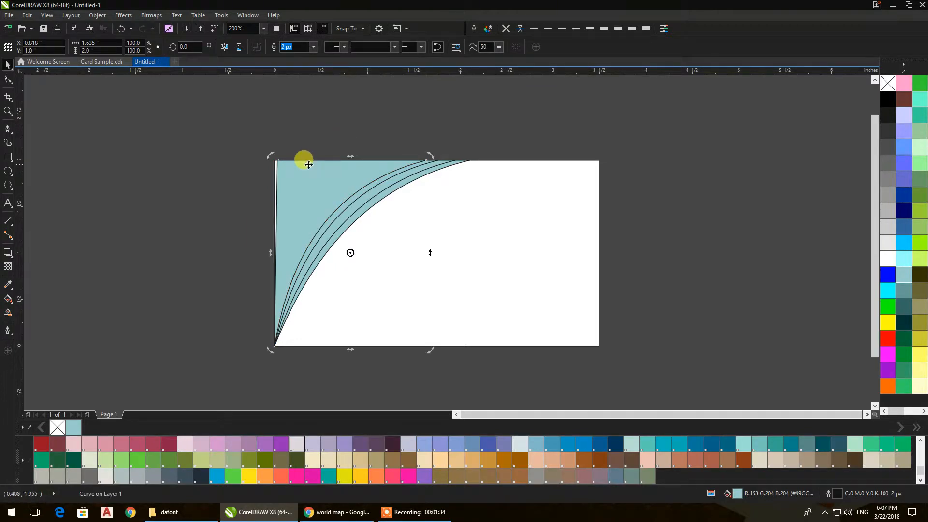
Move the front shape's upper-left node onto the page's upper-left corner
scroll(268, 160, up, 3)
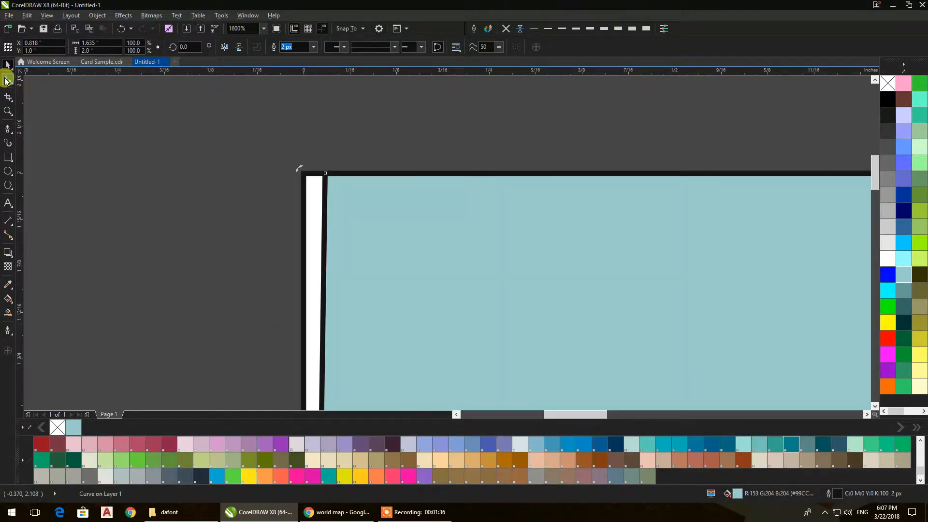
click(8, 80)
drag(325, 173, 306, 175)
scroll(307, 175, down, 3)
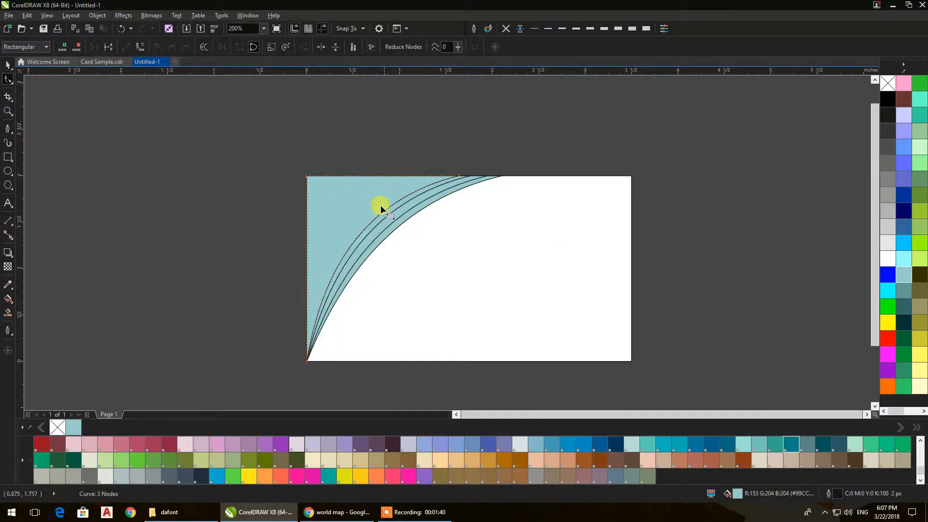
Reshape the arcs of the stacked shapes to even out the narrow bands between them
scroll(375, 214, up, 2)
drag(372, 228, 351, 212)
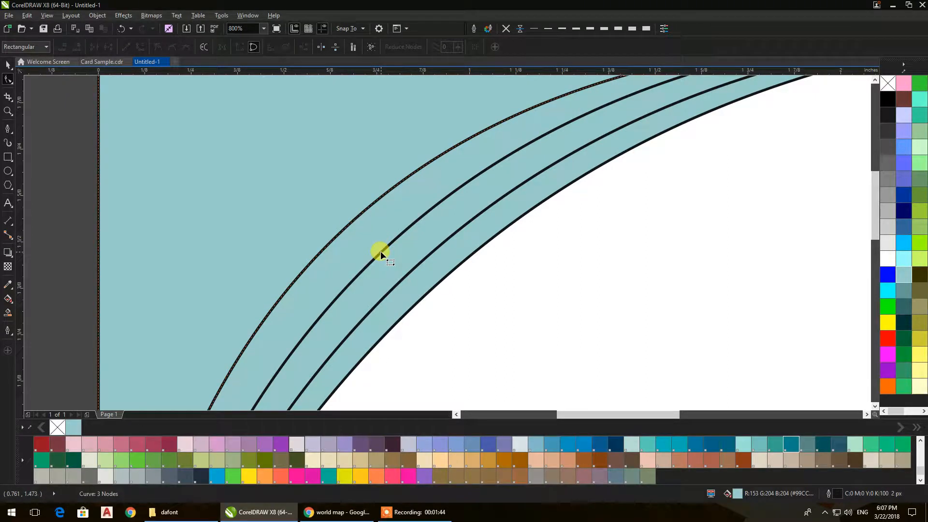
click(367, 252)
scroll(379, 263, down, 1)
scroll(384, 272, up, 1)
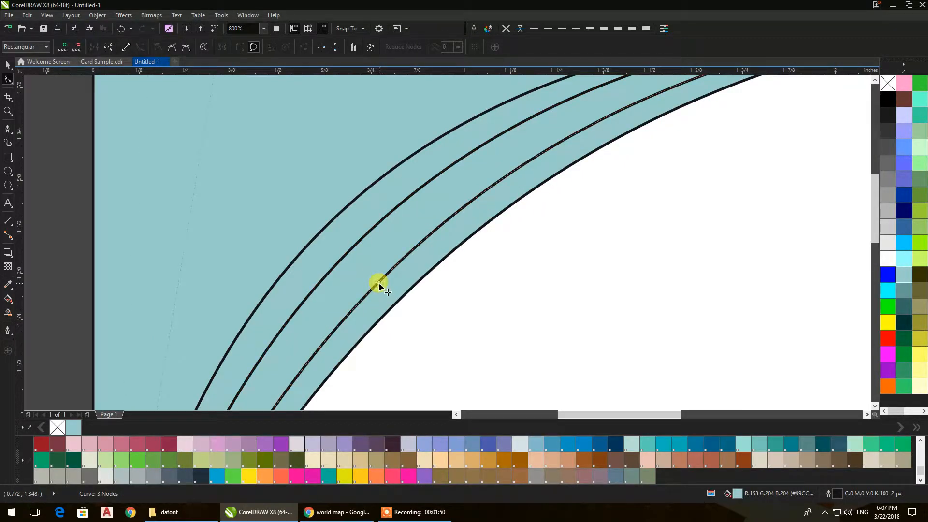
mouse_move(368, 276)
mouse_down()
mouse_move(384, 313)
mouse_move(379, 303)
mouse_up()
scroll(364, 214, down, 2)
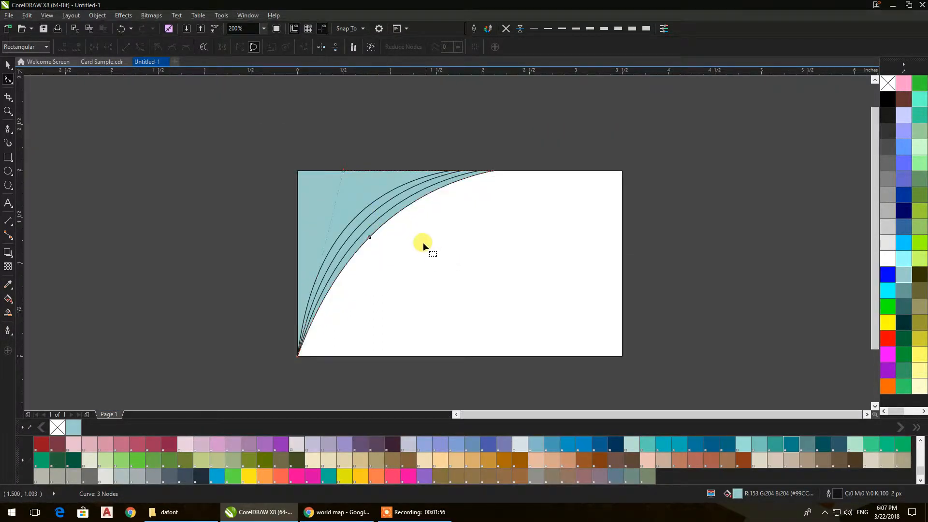
Fill all four curved shapes with magenta (#FF00FF)
click(15, 69)
drag(224, 126, 537, 367)
click(887, 355)
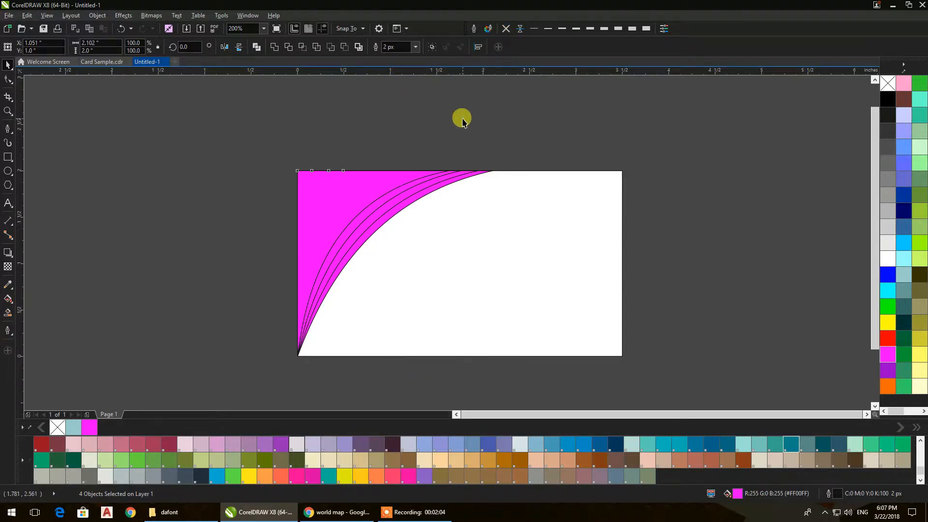
Fill the outermost band with PANTONE 807 C and the band beside it with PANTONE 806 C
click(371, 234)
scroll(370, 234, up, 4)
click(395, 281)
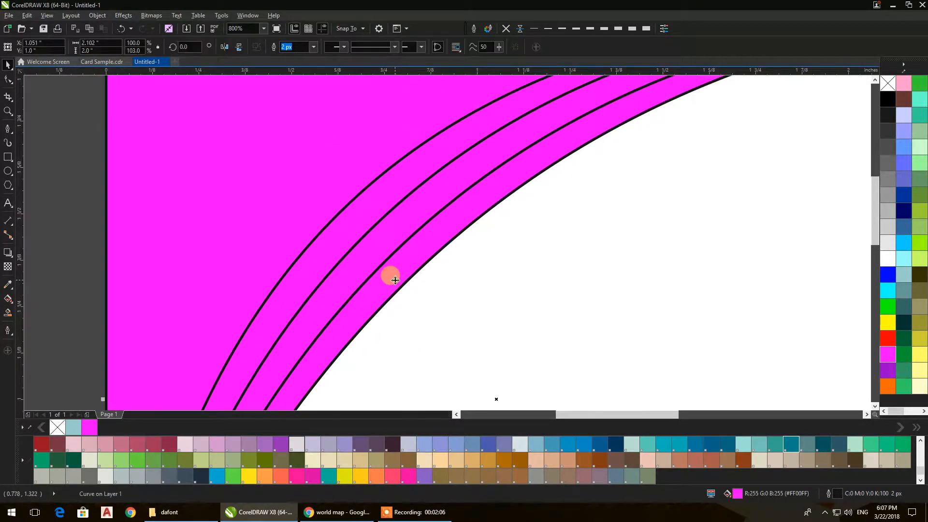
click(314, 478)
click(325, 296)
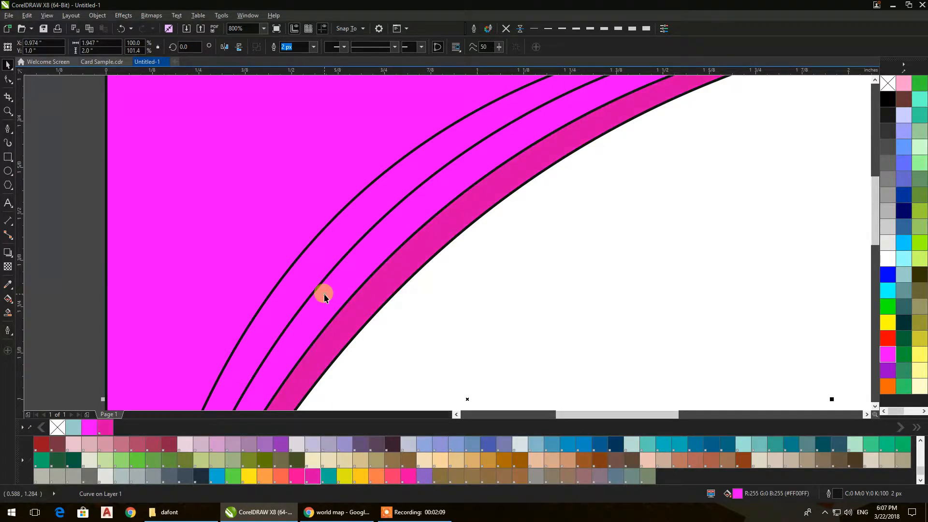
click(298, 478)
scroll(337, 462, down, 3)
scroll(337, 462, down, 5)
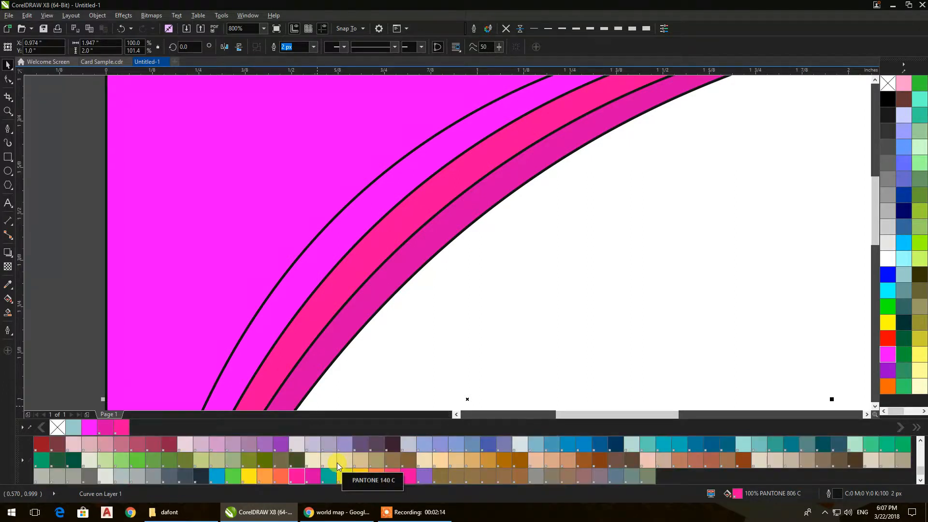
Fill the outermost band with PANTONE 248 C, the middle band with PANTONE 247 C and the inner band with the adjacent lighter magenta
scroll(338, 463, up, 5)
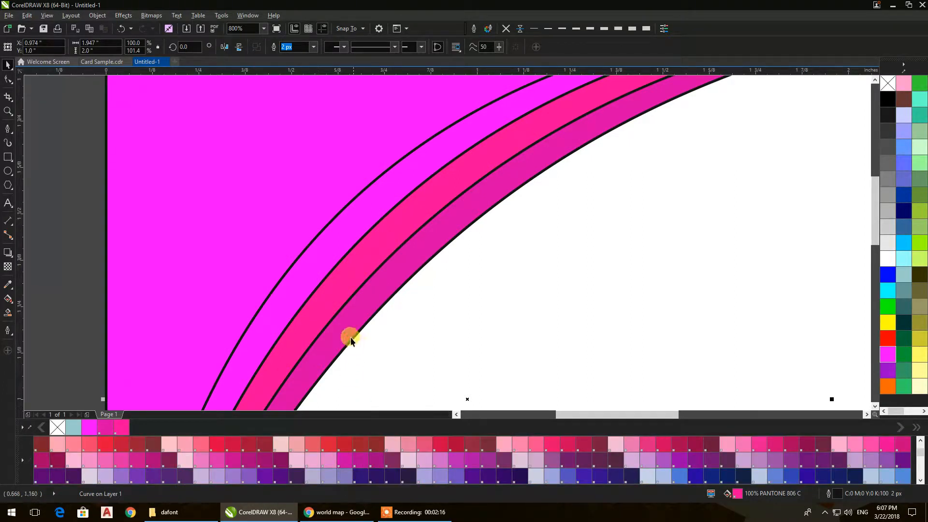
click(292, 296)
click(363, 457)
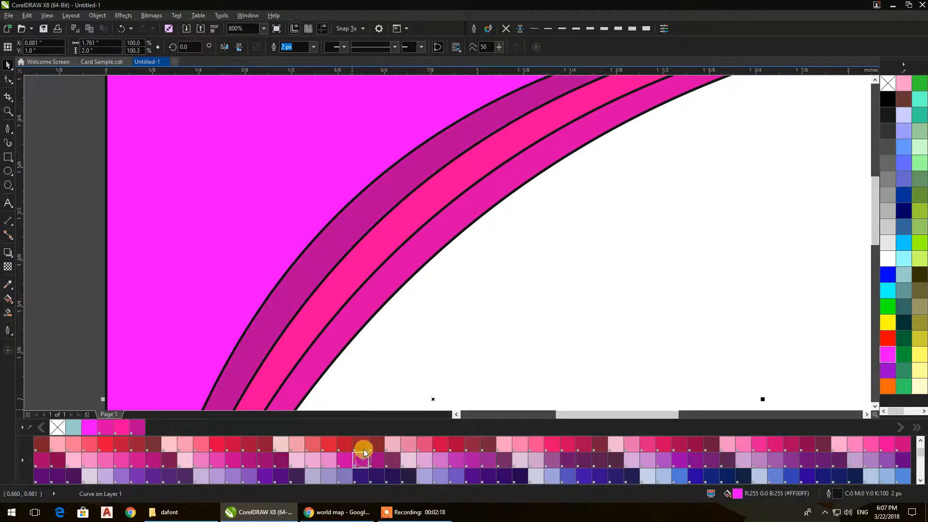
click(319, 348)
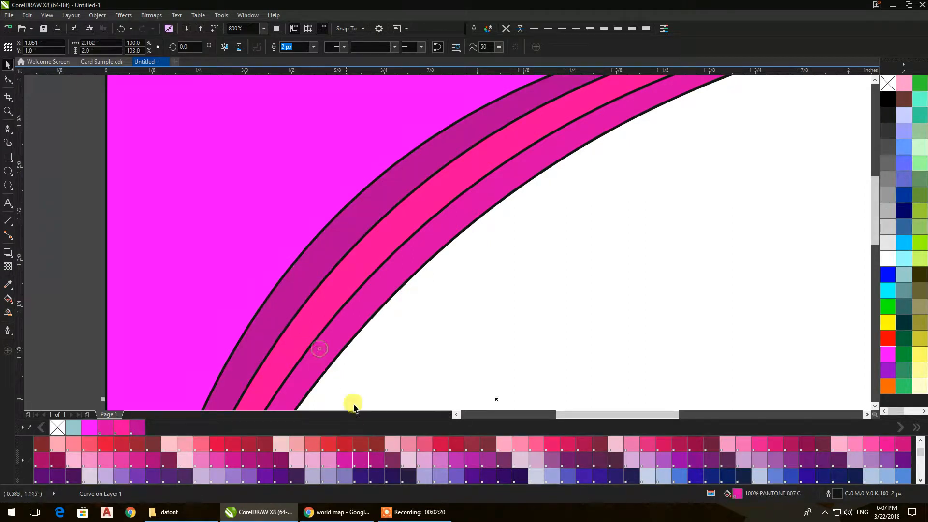
click(375, 458)
click(323, 323)
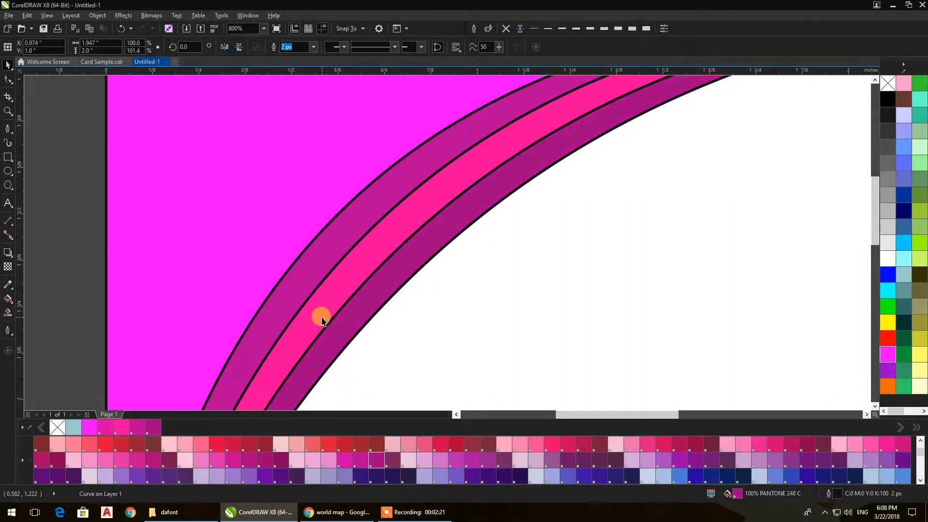
click(357, 458)
click(344, 459)
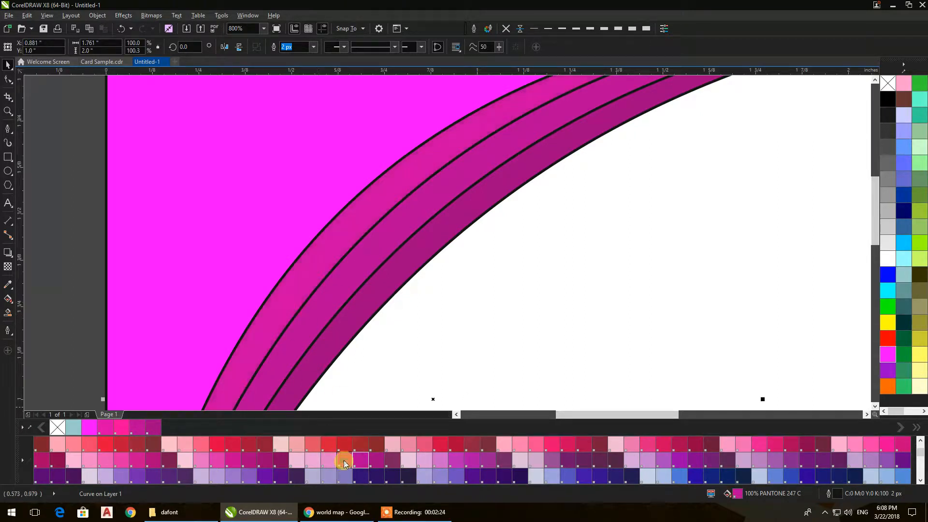
Fill the large corner shape with PANTONE 245 C and remove the outlines from all four curved shapes
click(273, 287)
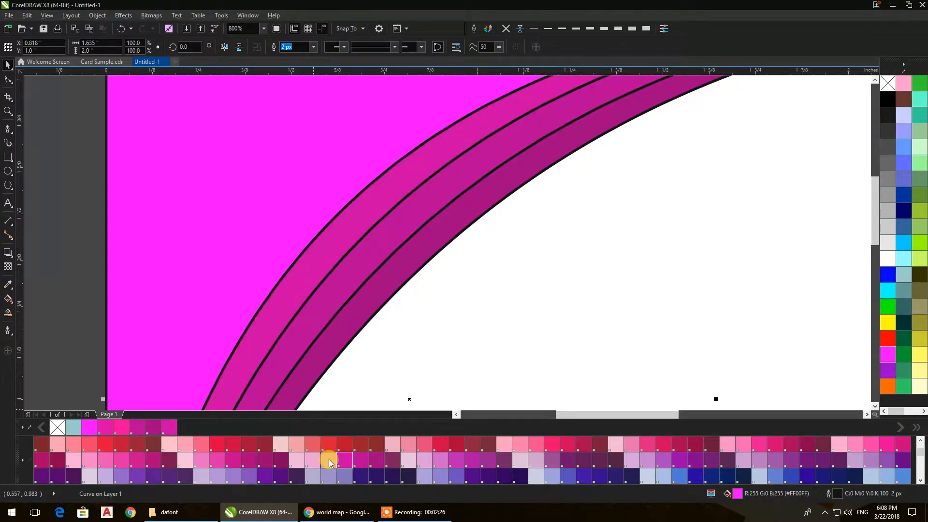
click(328, 462)
scroll(354, 317, down, 1)
scroll(354, 316, down, 1)
drag(303, 99, 556, 340)
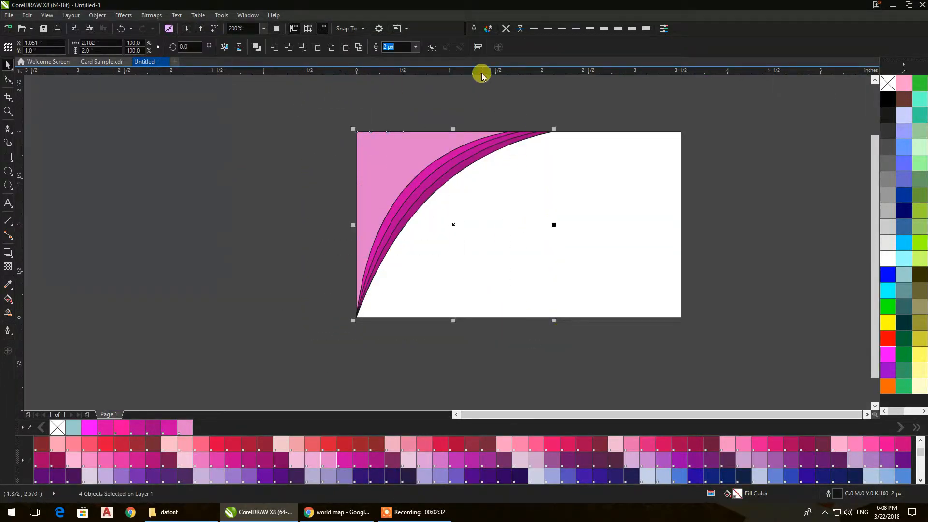
click(507, 29)
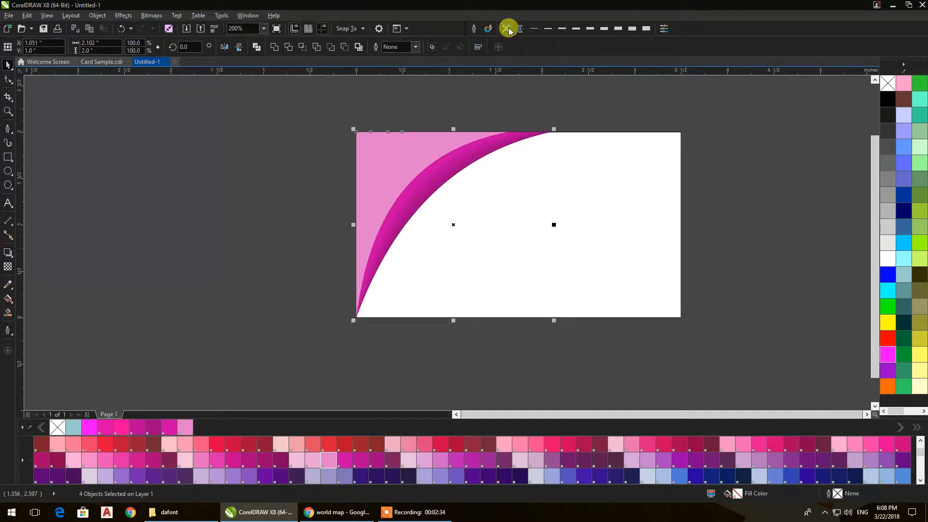
click(490, 95)
Fill the large corner shape with white, leaving only the magenta bands coloured
scroll(432, 173, up, 2)
scroll(422, 191, down, 2)
click(402, 169)
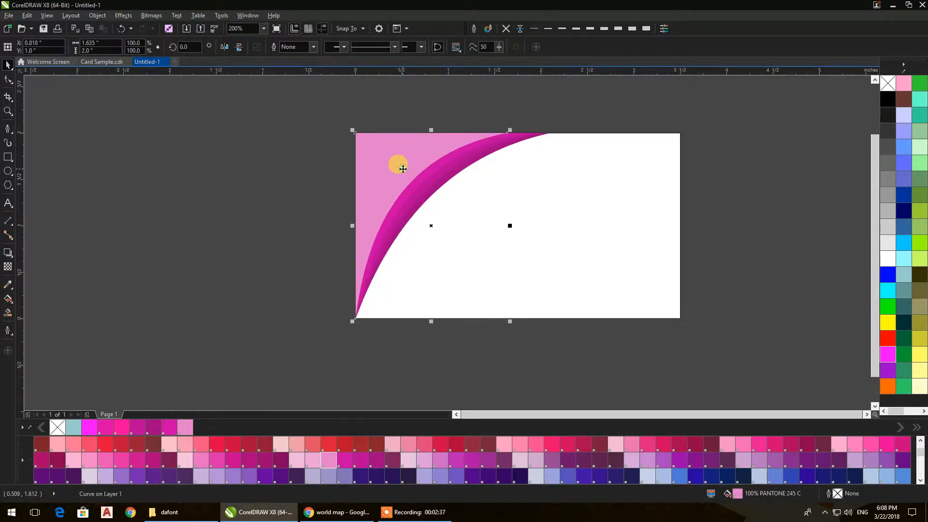
click(886, 262)
click(752, 246)
scroll(416, 181, up, 1)
scroll(416, 183, down, 1)
PowerClip all four curved shapes inside the page-sized rectangle
drag(414, 180, 321, 236)
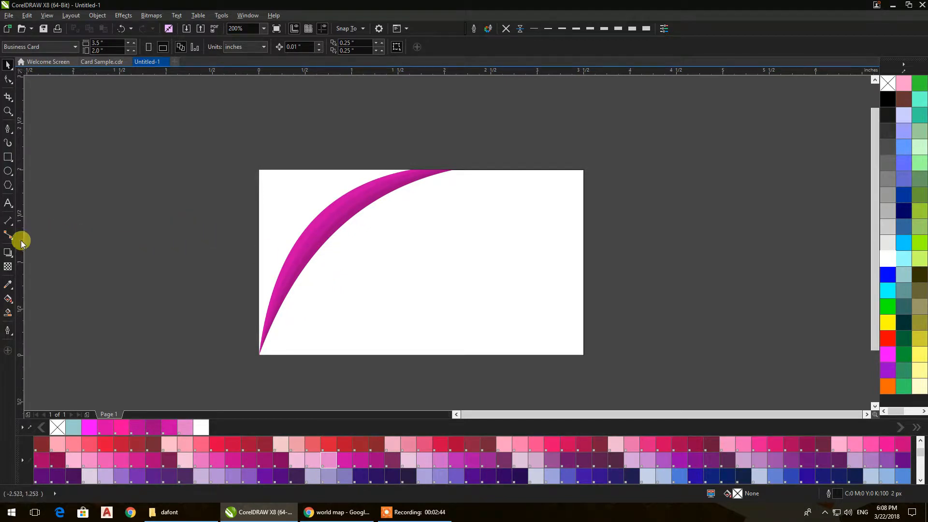
click(4, 159)
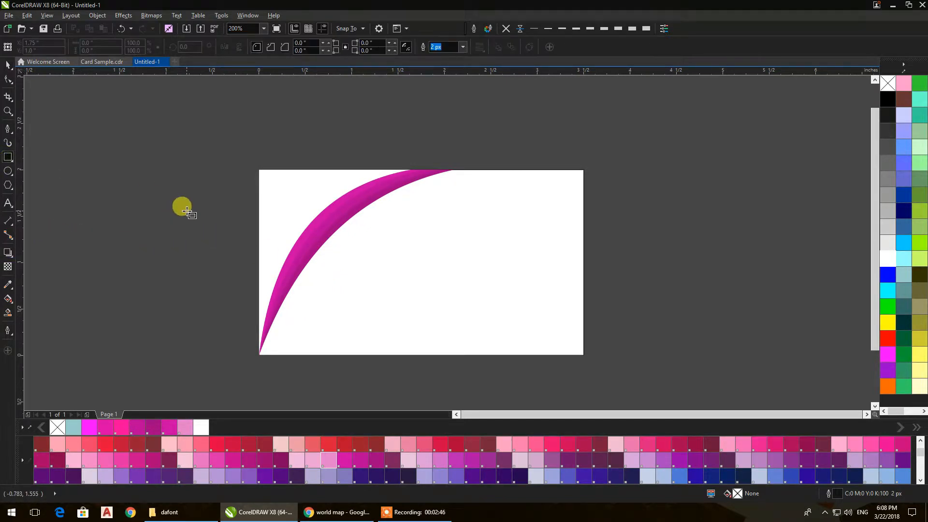
click(7, 65)
drag(183, 134, 483, 380)
right_click(286, 206)
click(302, 209)
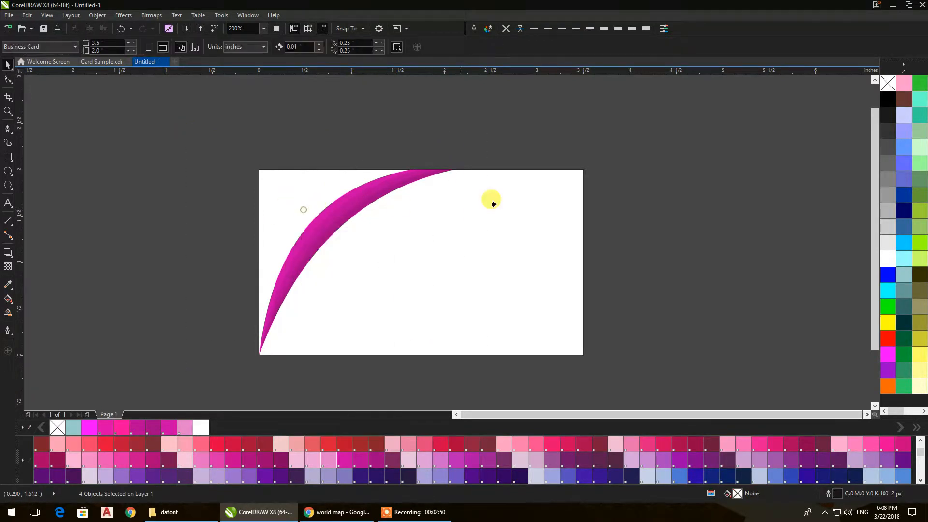
click(514, 202)
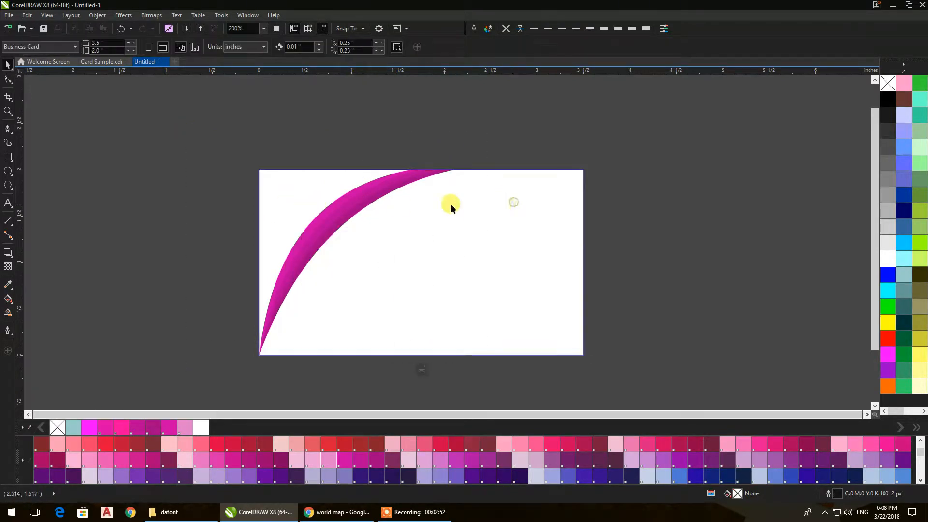
Open the card rectangle's PowerClip contents for editing and group the four curved shapes
click(281, 181)
click(197, 139)
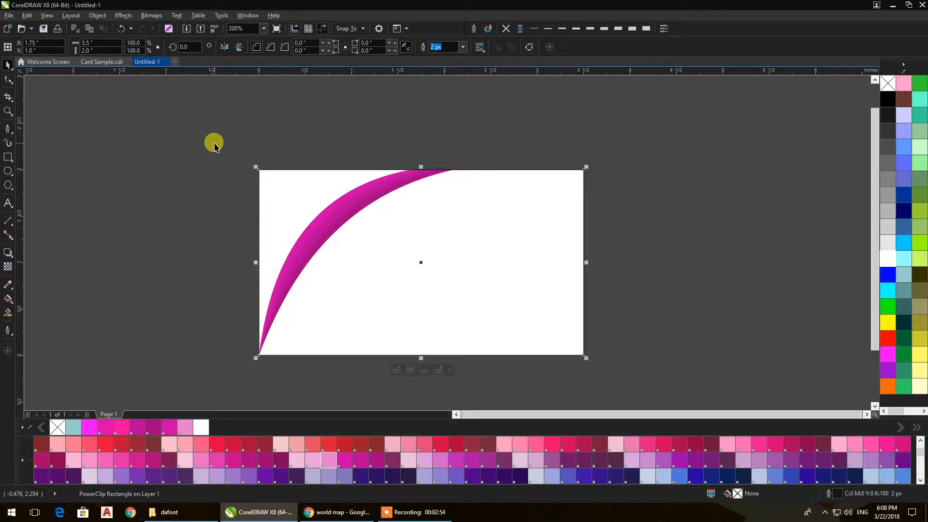
click(214, 146)
drag(215, 146, 490, 377)
click(358, 215)
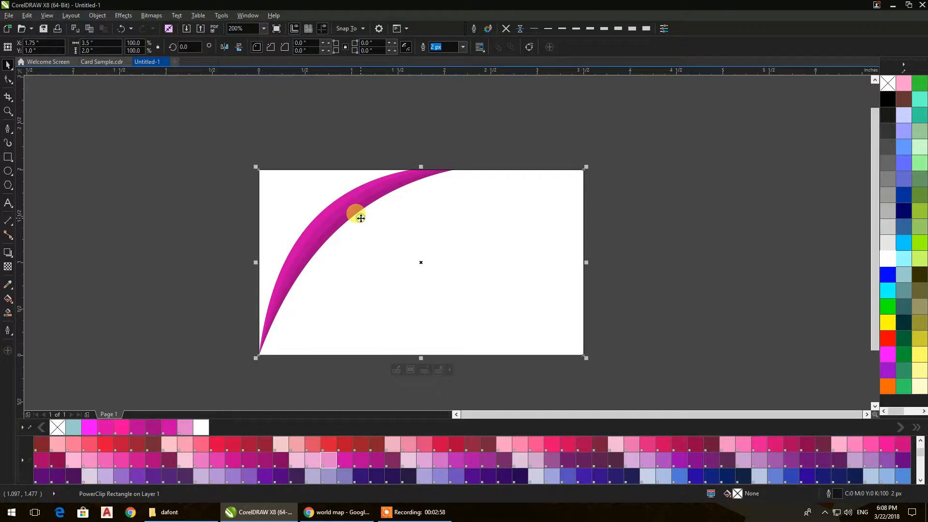
right_click(372, 219)
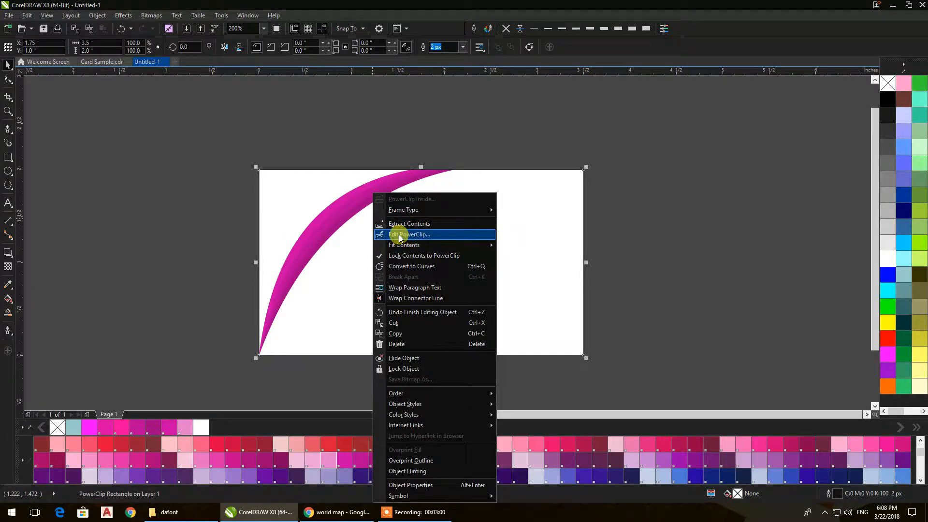
click(399, 236)
click(313, 196)
drag(138, 108, 500, 371)
right_click(299, 190)
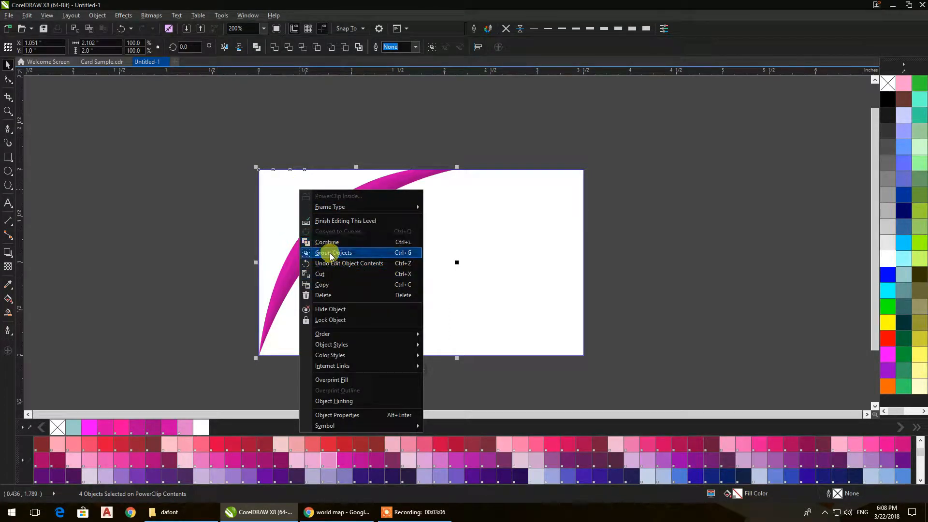
click(330, 253)
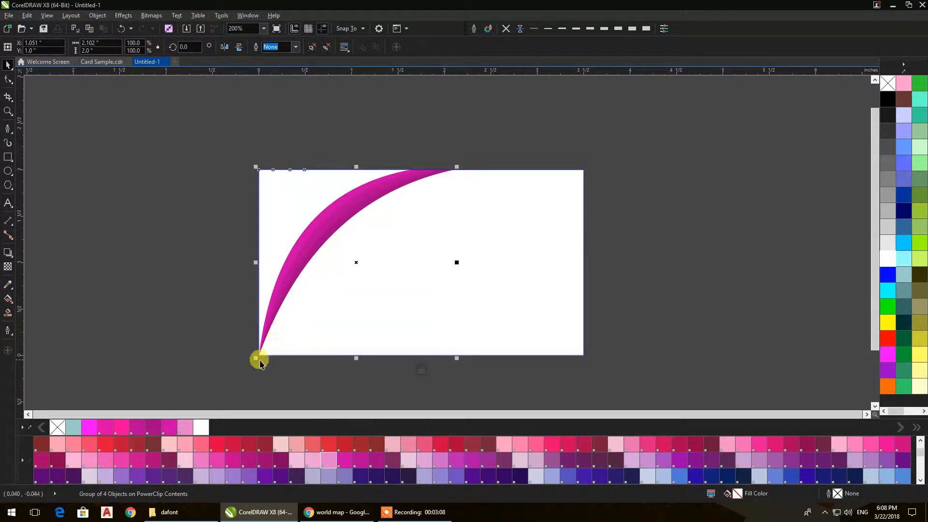
Enlarge the curved group to about 2.267 by 2.156 in, overrunning the card's left, top and bottom edges, and finish editing the PowerClip
drag(256, 358, 252, 362)
drag(456, 361, 462, 368)
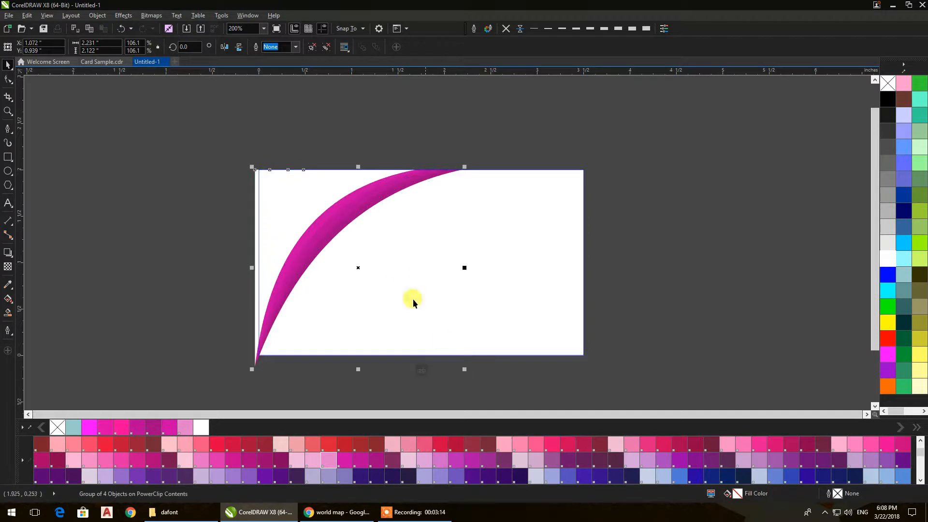
drag(463, 165, 467, 162)
click(357, 133)
click(332, 193)
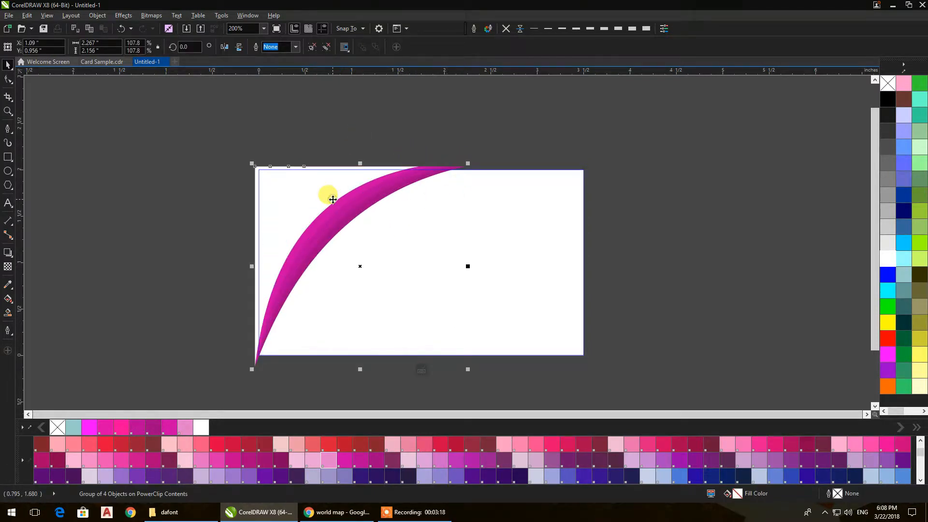
click(142, 169)
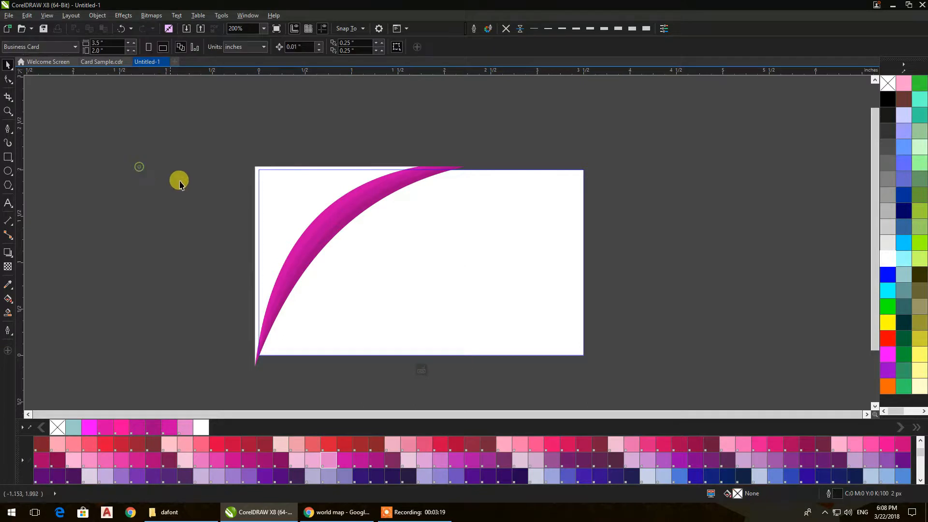
right_click(386, 193)
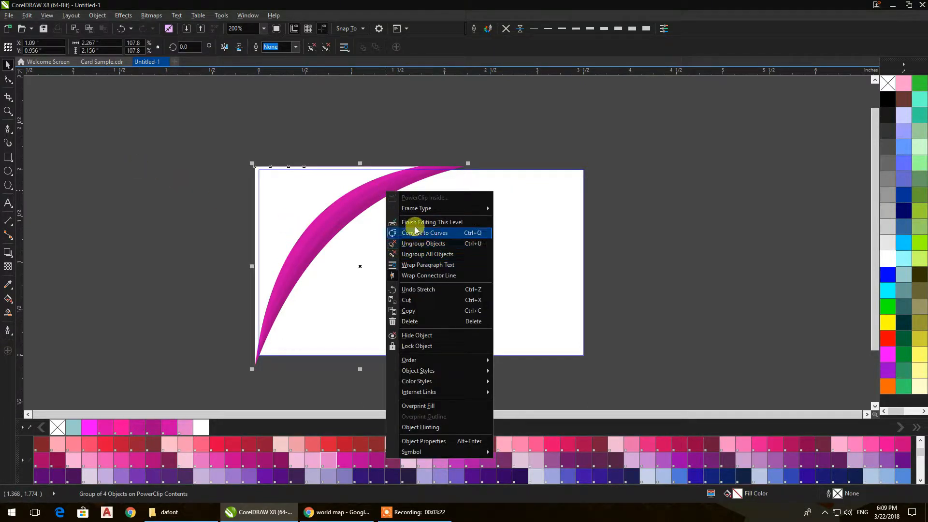
click(455, 224)
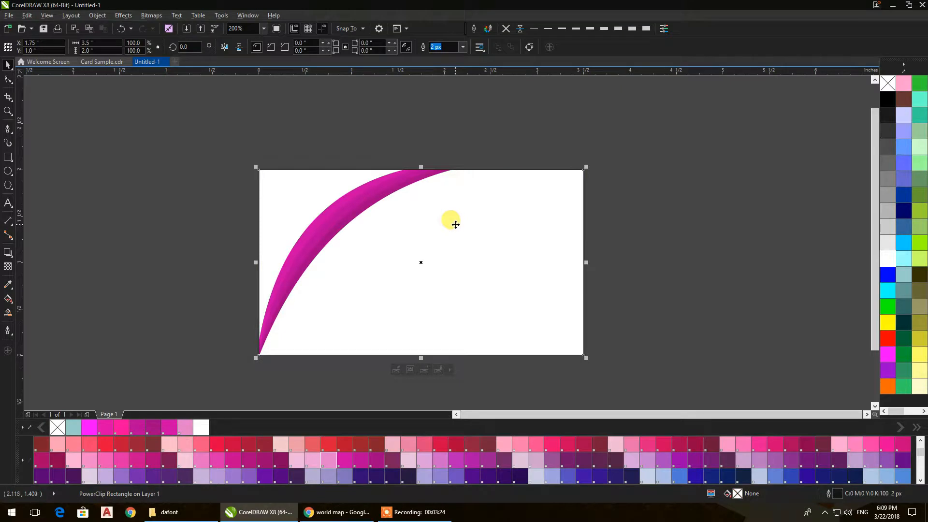
Fill the card rectangle with light pink and apply a diagonal fountain fill from pink at its lower right to white at its upper left
click(625, 213)
click(474, 250)
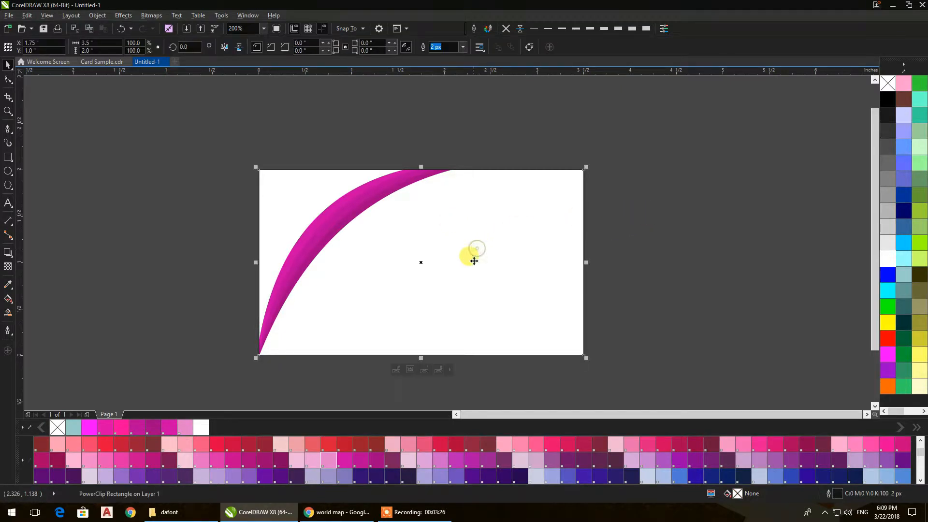
click(504, 444)
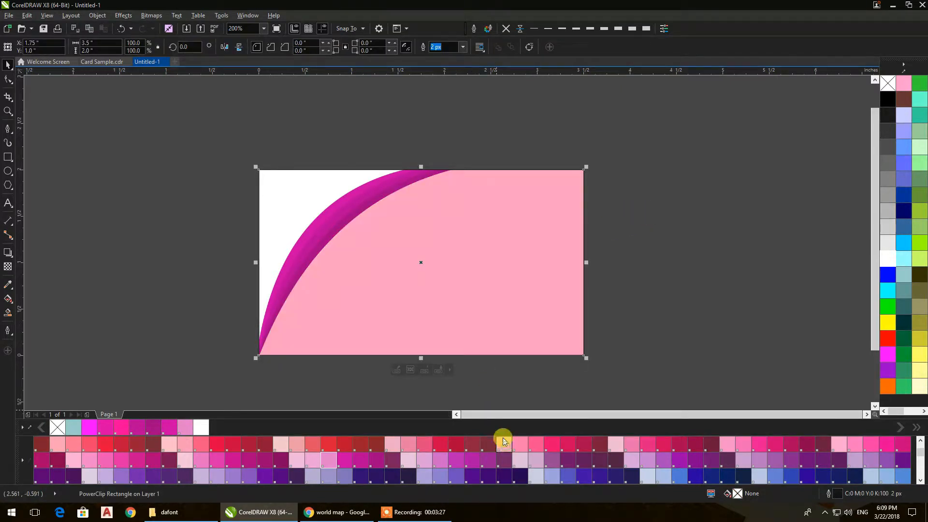
click(8, 300)
drag(460, 383, 372, 127)
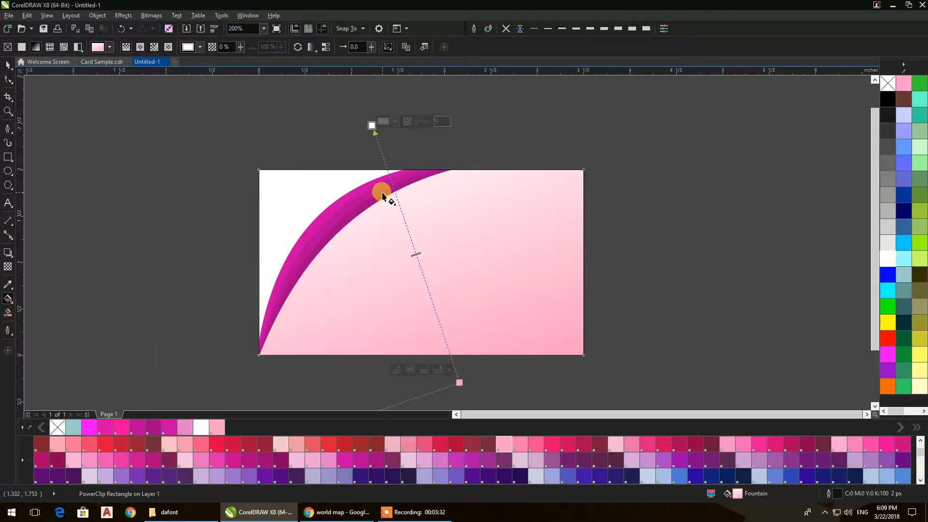
drag(577, 401, 373, 102)
click(8, 65)
click(233, 252)
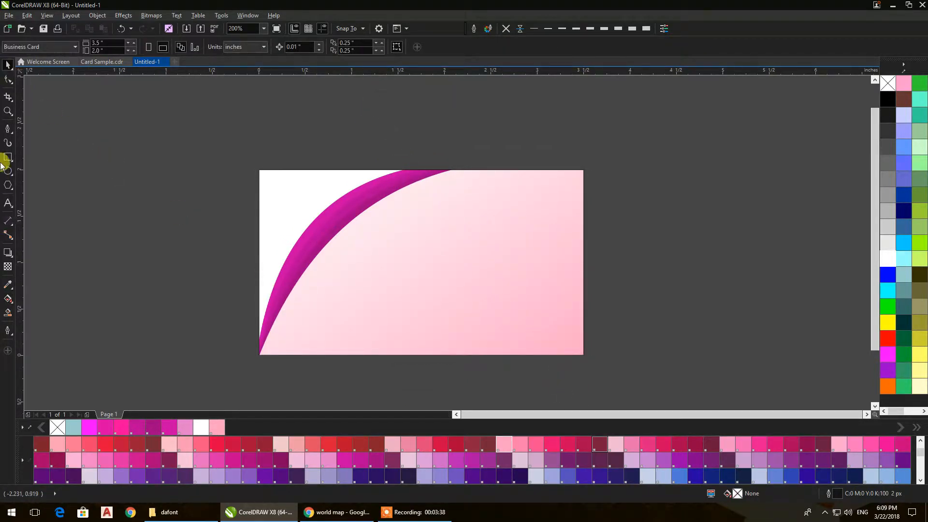
Draw a tall narrow rectangle about 0.313 by 2.281 in beside the card and rotate it to about 337.3 degrees
click(8, 156)
drag(165, 169, 193, 381)
click(8, 64)
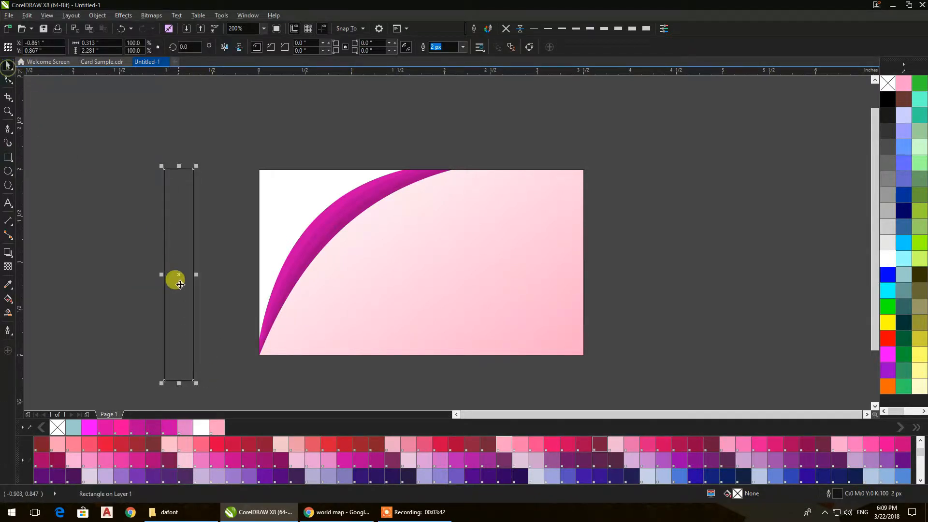
drag(197, 165, 227, 199)
click(186, 249)
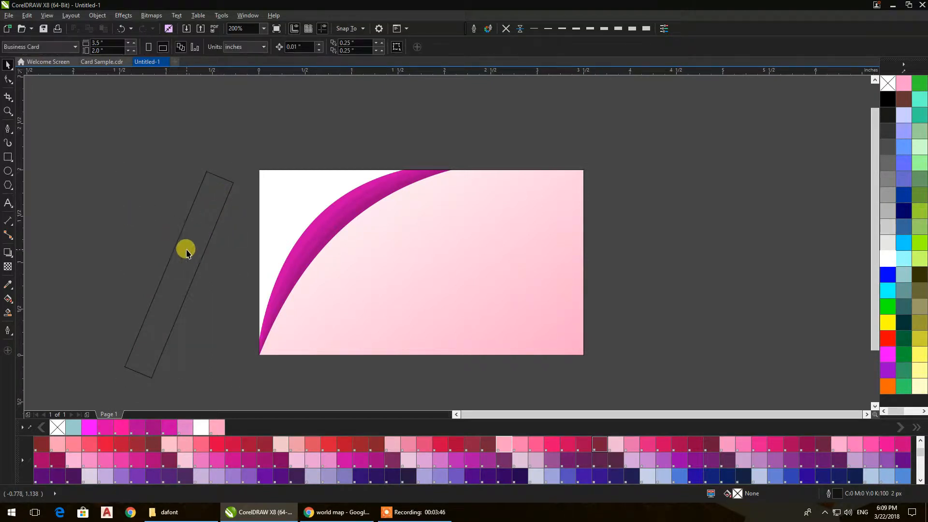
Duplicate the tilted rectangle twice to form three parallel strips beside the card
drag(188, 268, 159, 253)
drag(159, 253, 187, 282)
right_click(187, 282)
drag(195, 280, 232, 284)
right_click(232, 284)
click(231, 124)
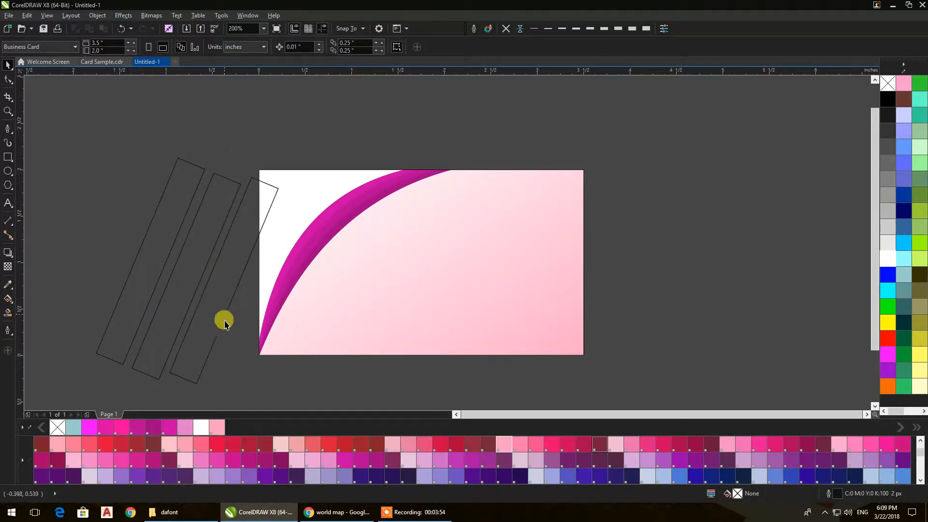
Close the gaps between the three tilted strips so their long edges touch
click(97, 62)
click(144, 62)
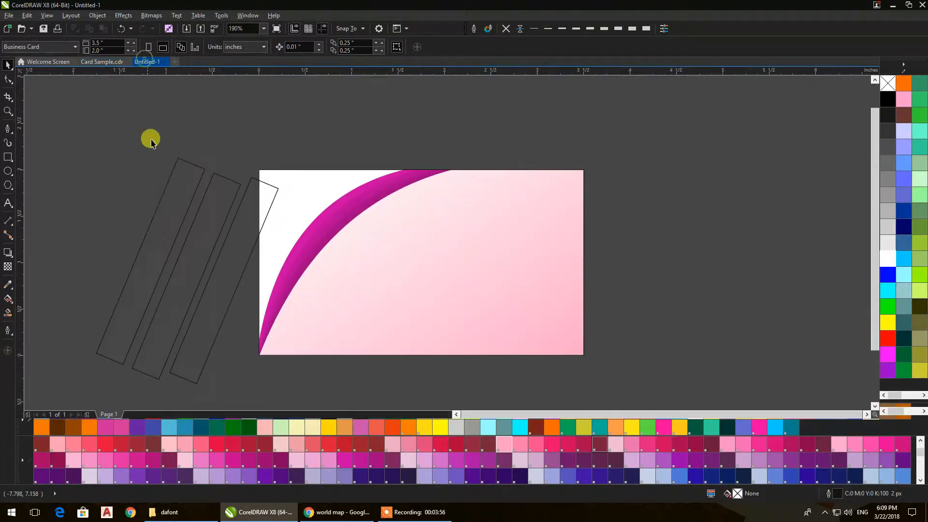
click(150, 213)
click(106, 217)
scroll(184, 306, up, 2)
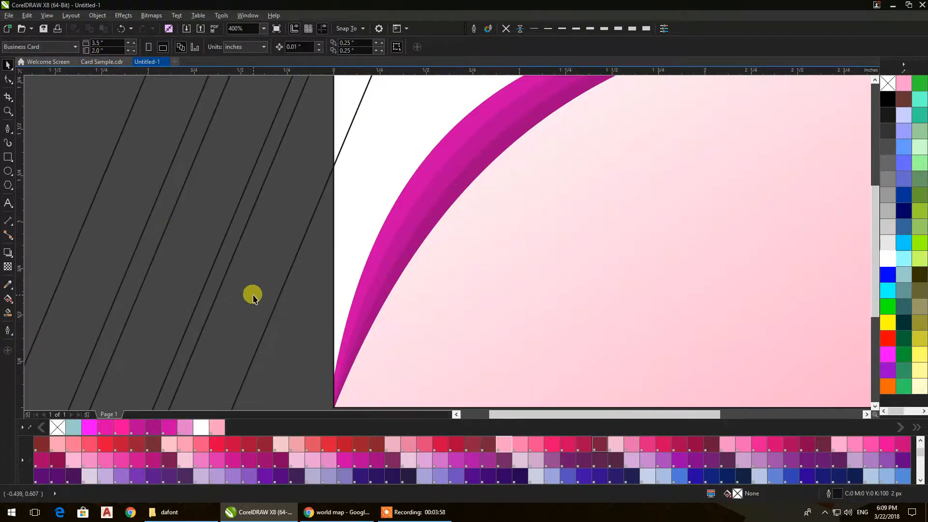
click(149, 281)
drag(147, 274, 197, 275)
click(202, 295)
click(221, 308)
scroll(176, 290, down, 3)
click(132, 234)
scroll(194, 286, up, 2)
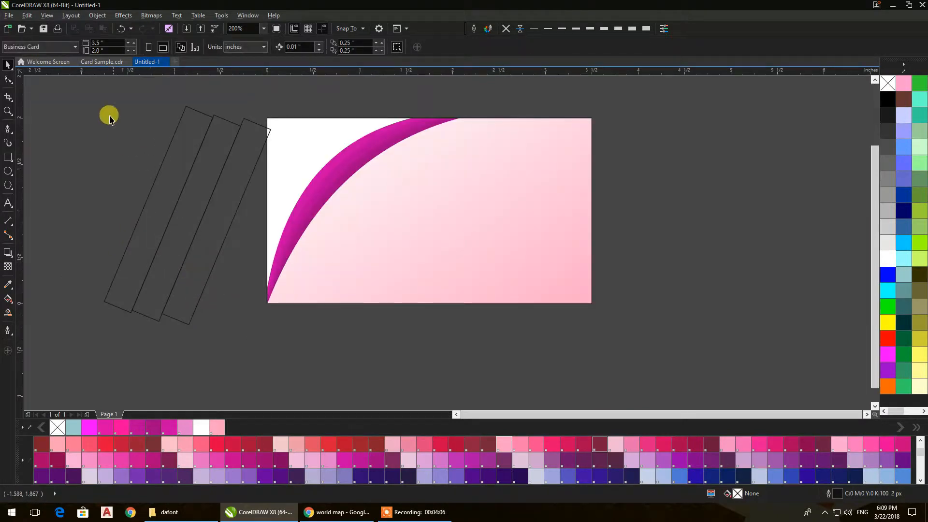
Group the three tilted strips
drag(62, 94, 289, 330)
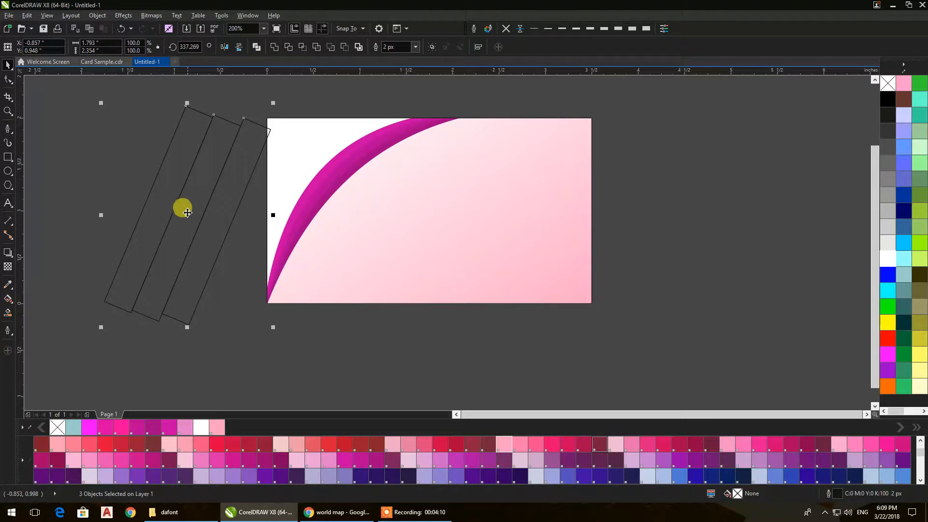
right_click(187, 214)
click(197, 219)
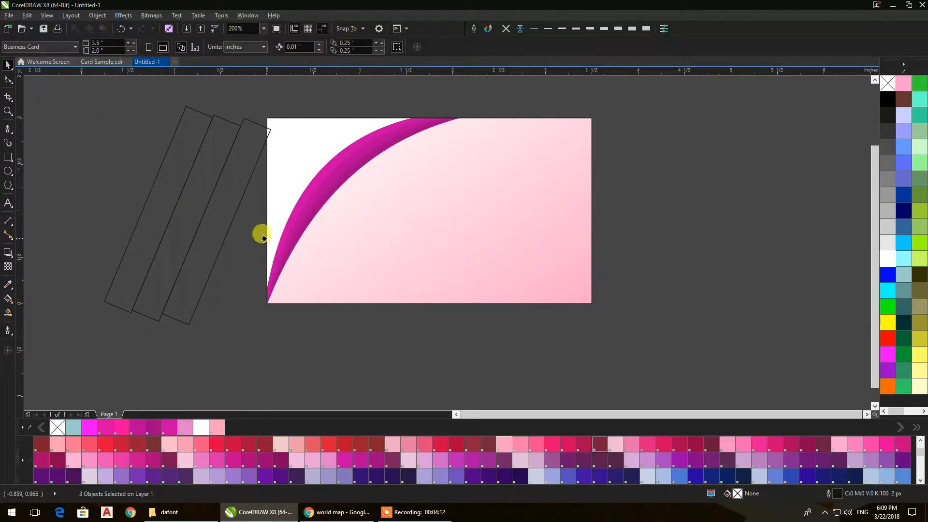
drag(68, 94, 302, 344)
right_click(196, 199)
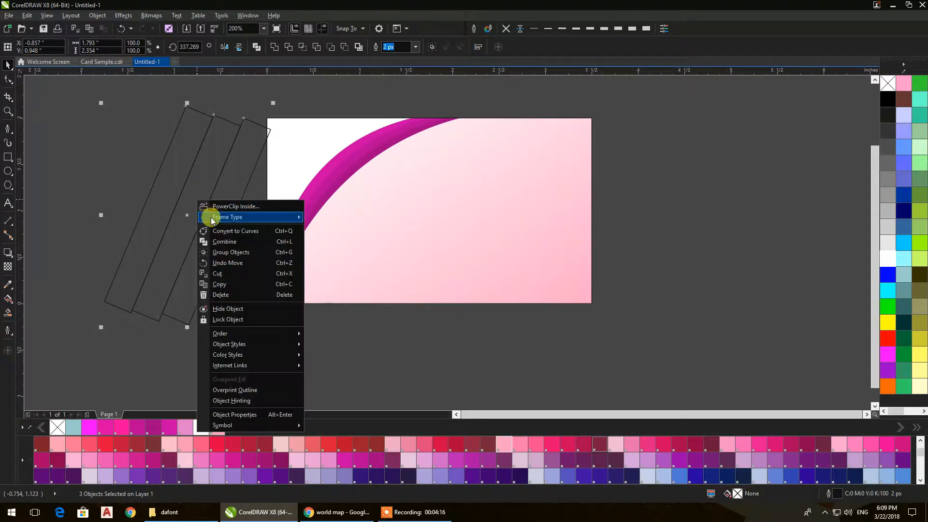
click(216, 252)
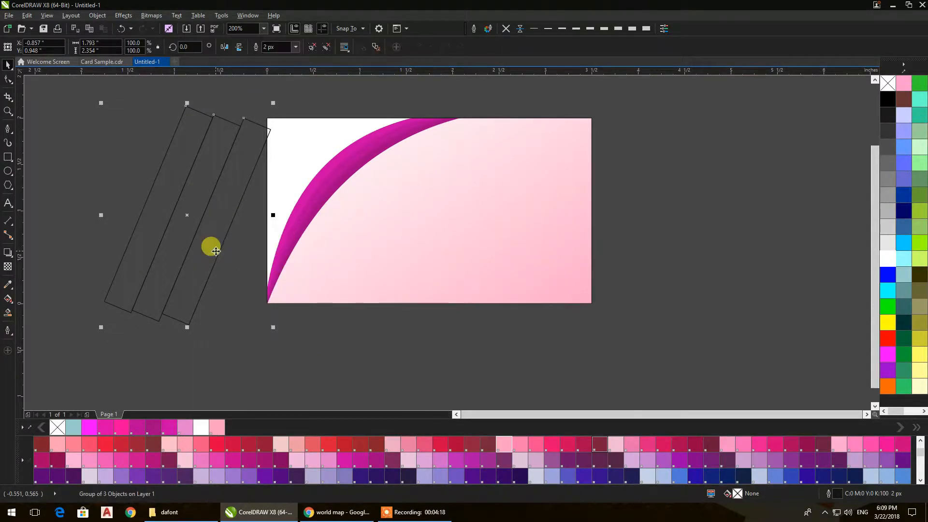
PowerClip the strip group inside the gradient-filled card rectangle
right_click(193, 201)
click(209, 214)
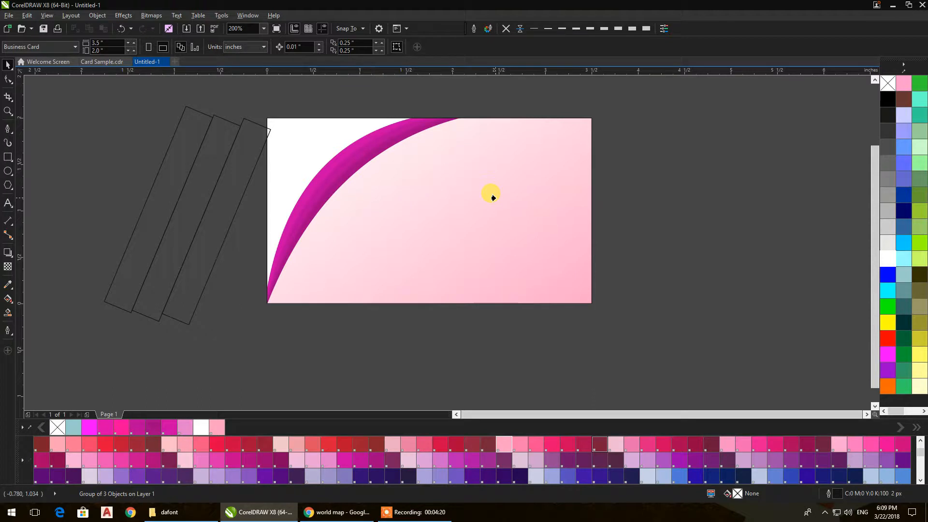
click(493, 197)
right_click(495, 198)
click(643, 157)
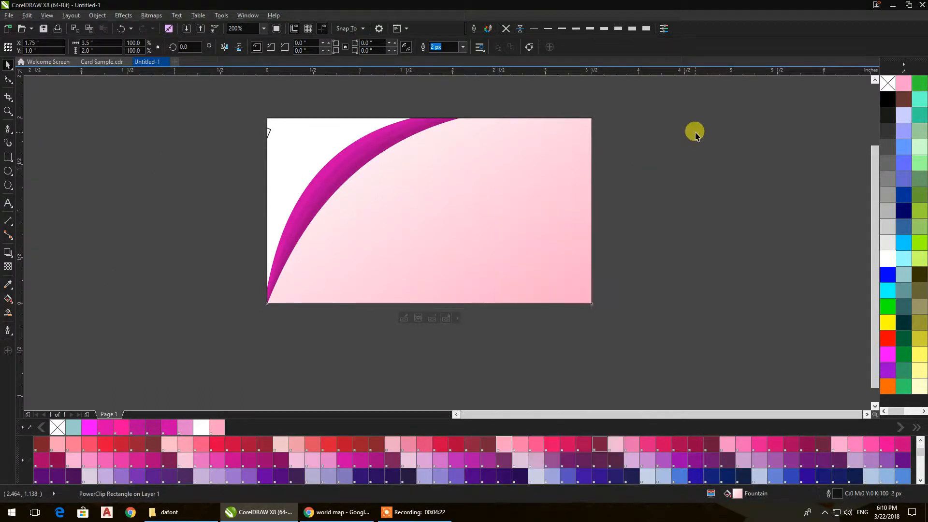
Edit the PowerClip contents, moving the strip group over the card's right end and enlarging it to about 2.021 by 2.654 in
click(405, 317)
drag(204, 224, 571, 243)
drag(480, 128, 455, 101)
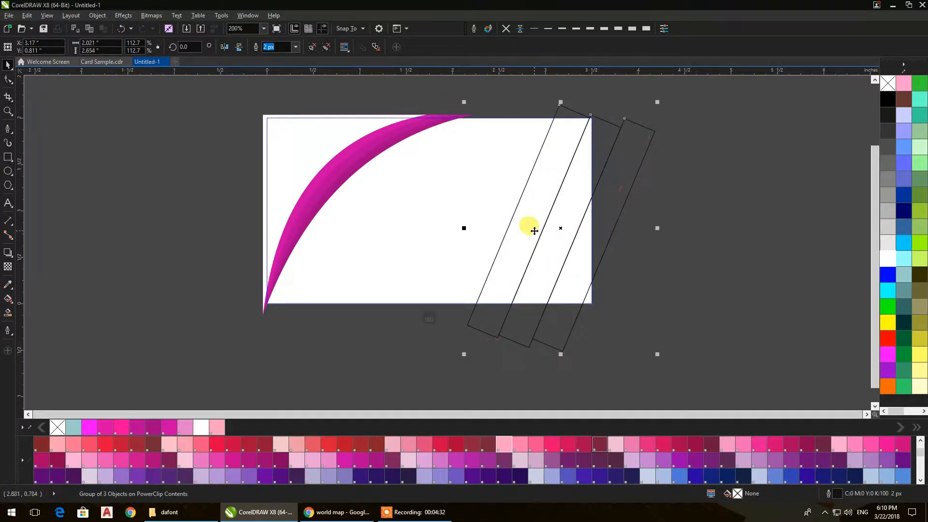
click(639, 281)
drag(600, 252, 608, 261)
click(638, 281)
click(620, 251)
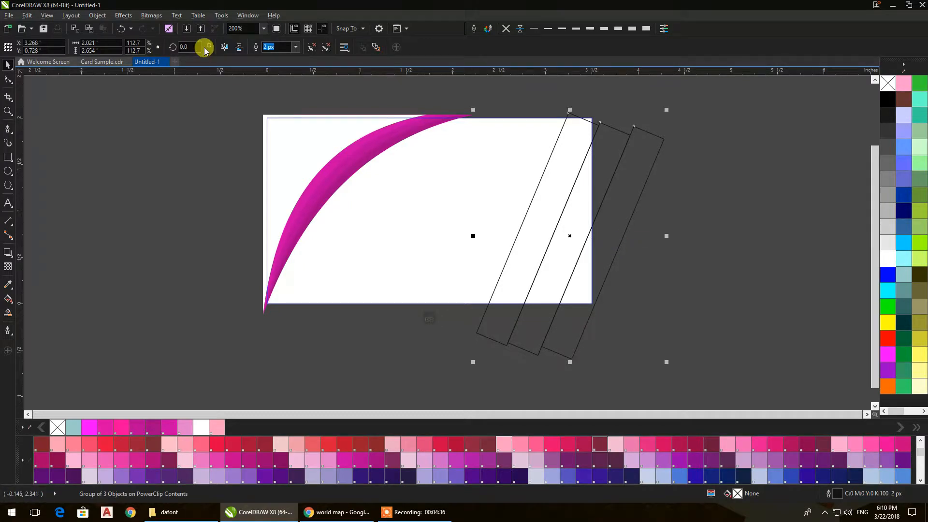
Ungroup the strips and place a copy of the rightmost one against the outer edge of the leftmost strip
click(312, 49)
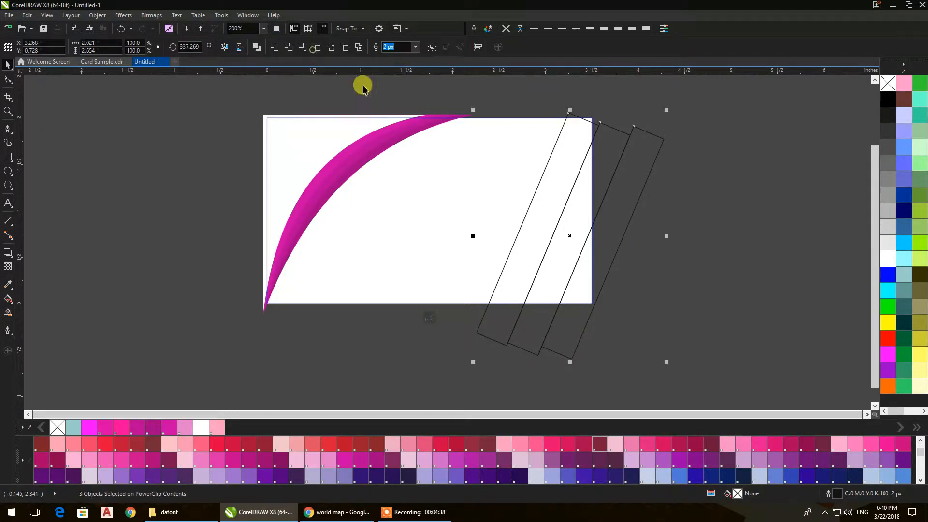
click(658, 189)
drag(608, 263, 497, 228)
key(ctrl+z)
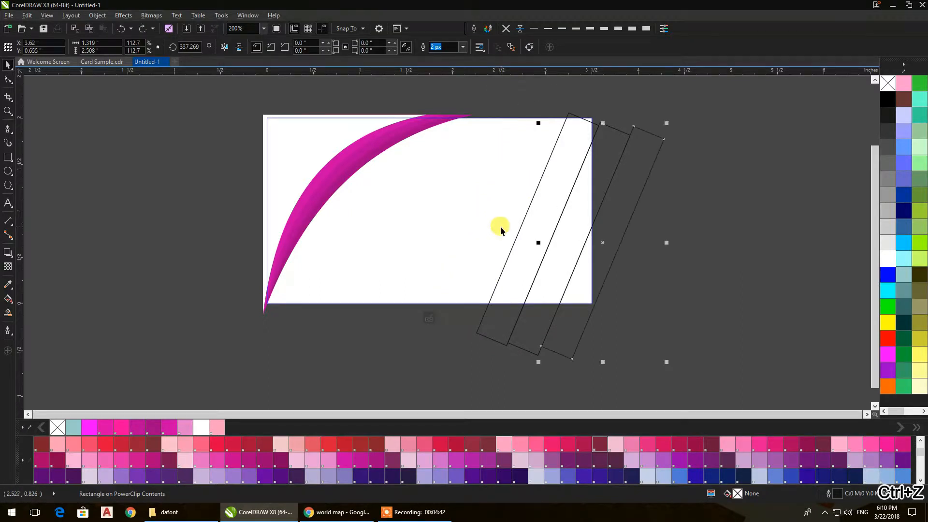
drag(617, 242, 527, 222)
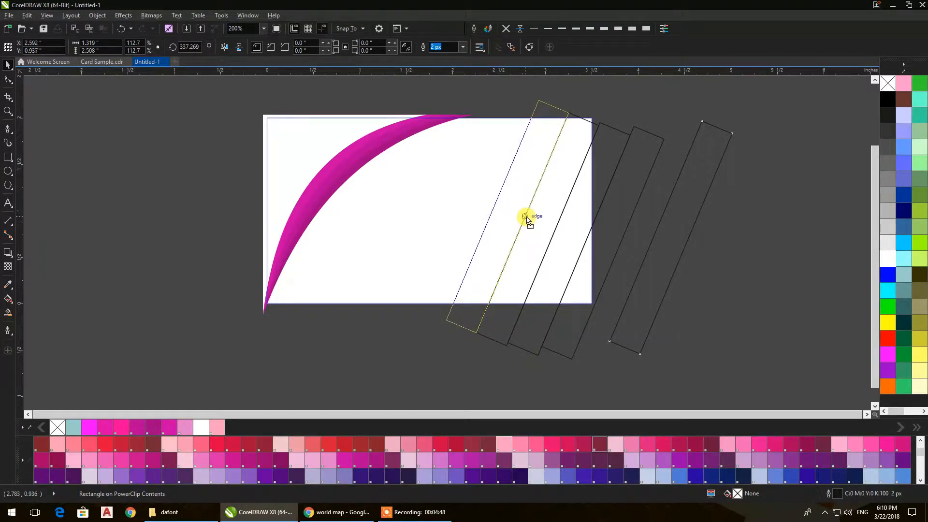
drag(527, 220, 525, 216)
click(714, 283)
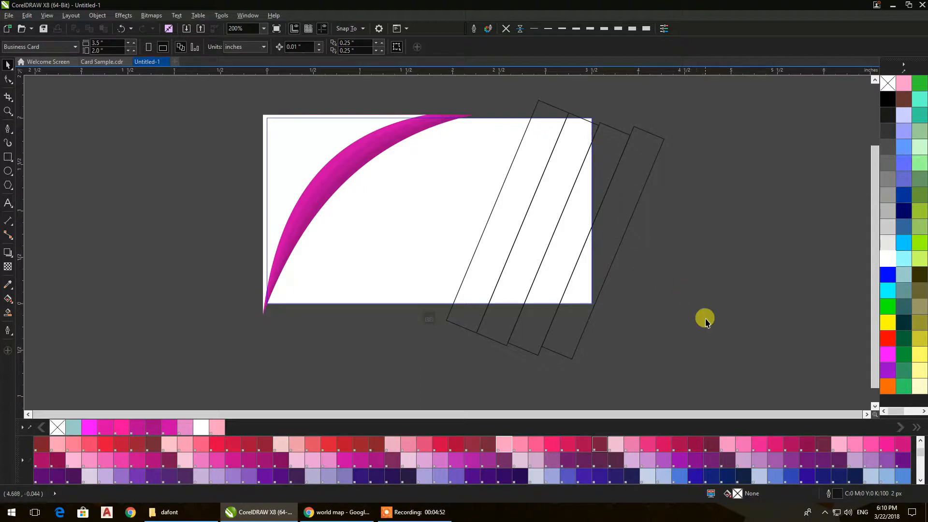
Shift all four tilted strips together slightly up and to the right
drag(706, 371, 400, 117)
drag(623, 218, 625, 204)
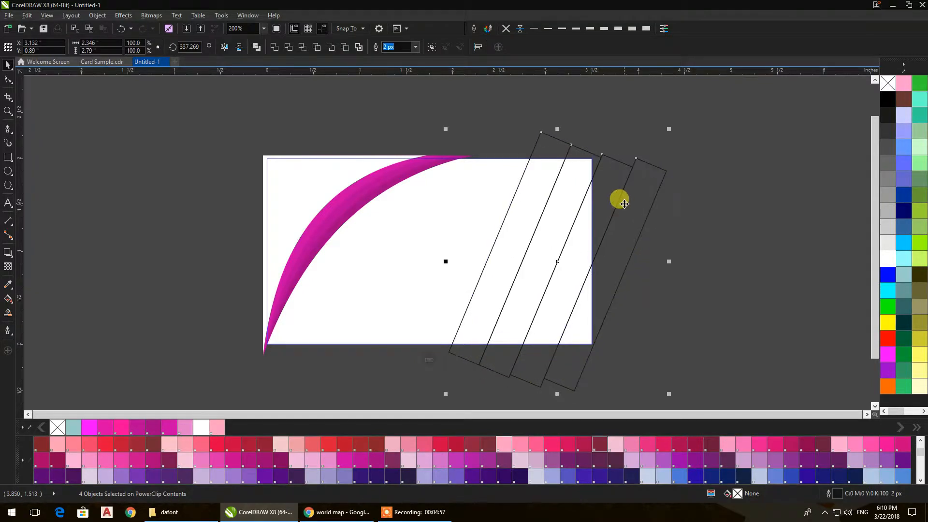
click(674, 235)
Fill the four tilted strips, from right to left, with PANTONE 7414 C, 7413 C, 7412 C and 7409 C
scroll(607, 471, down, 6)
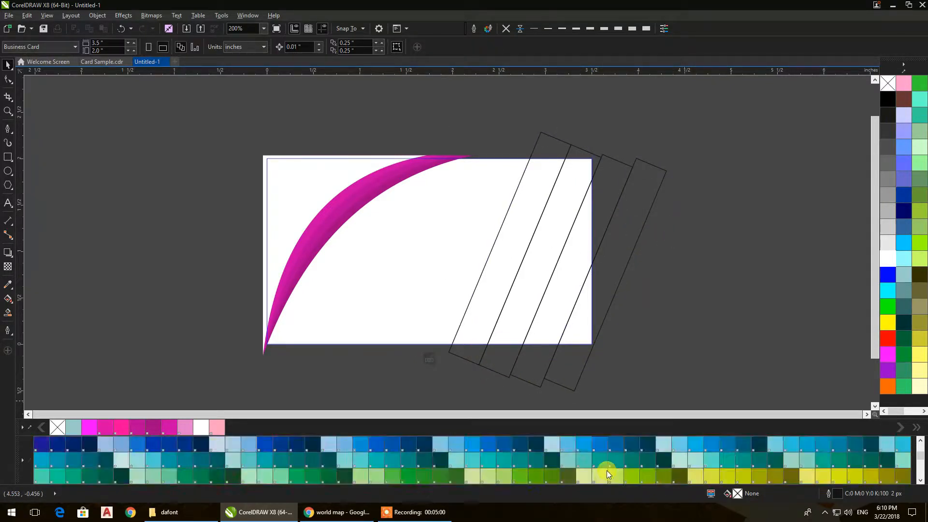
scroll(604, 466, up, 2)
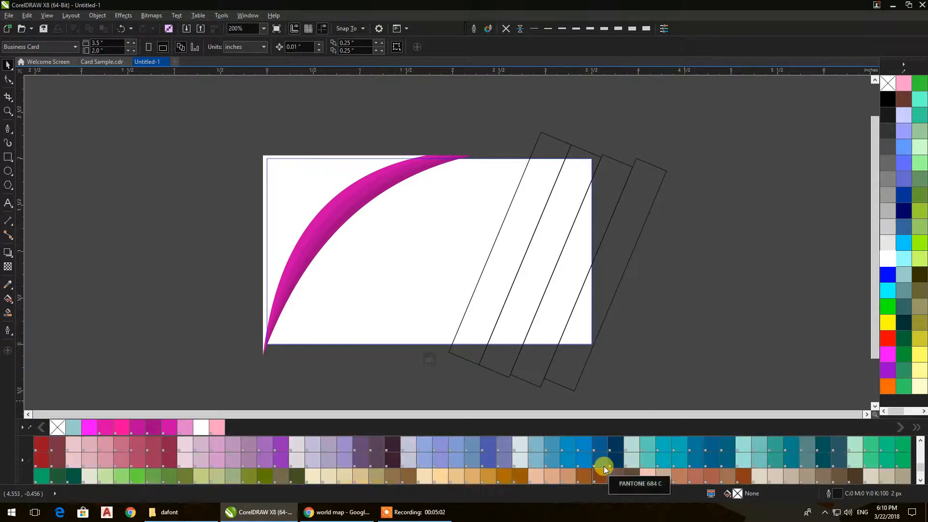
click(597, 290)
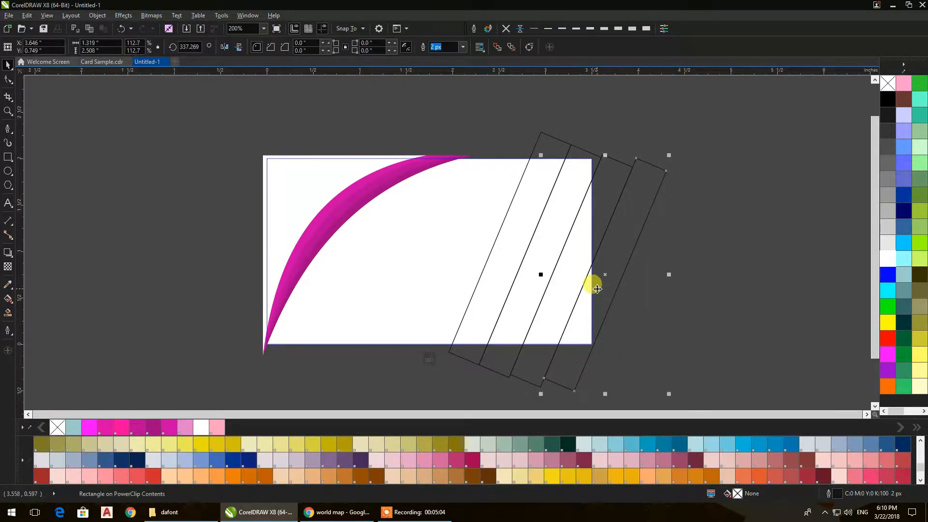
click(714, 474)
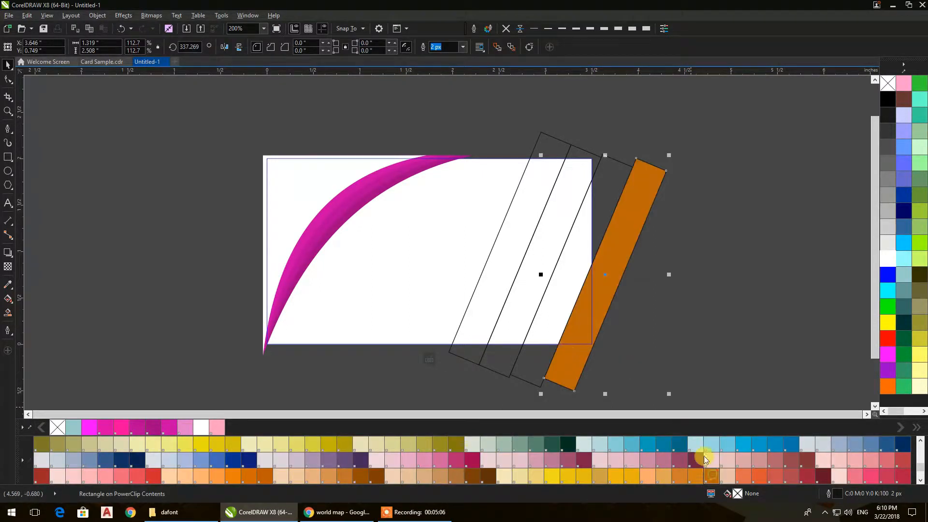
click(540, 369)
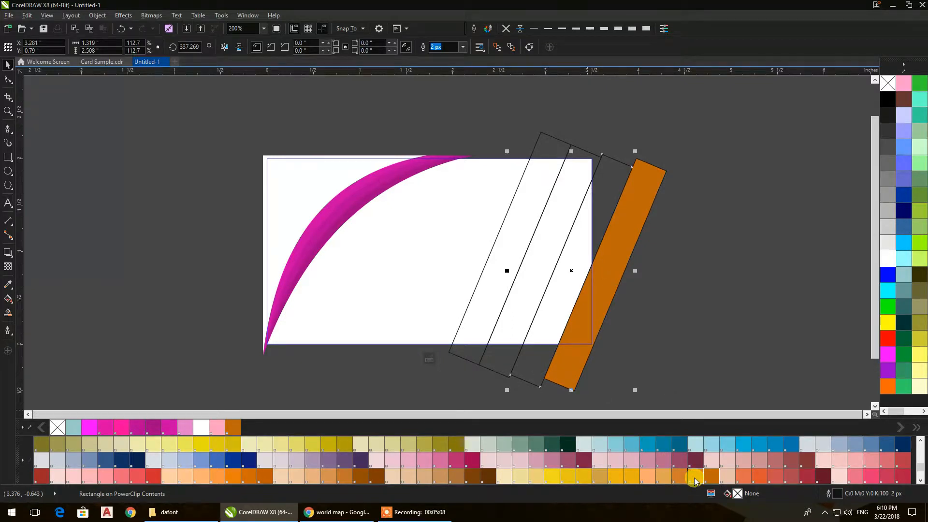
click(694, 480)
click(499, 367)
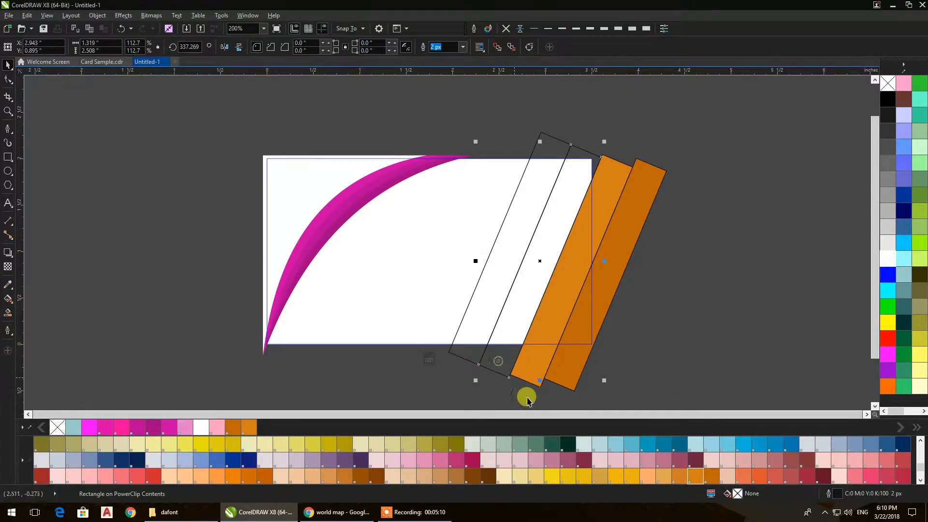
click(687, 477)
click(471, 358)
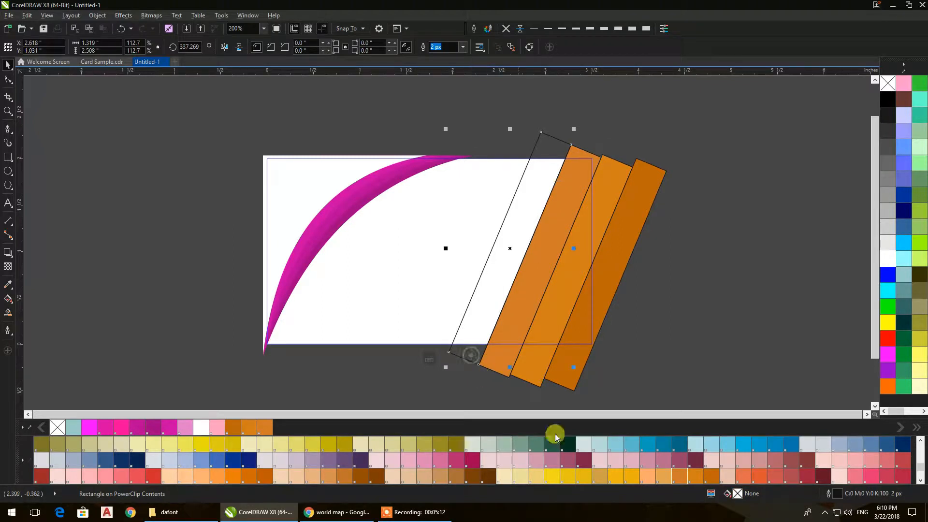
click(632, 477)
click(643, 335)
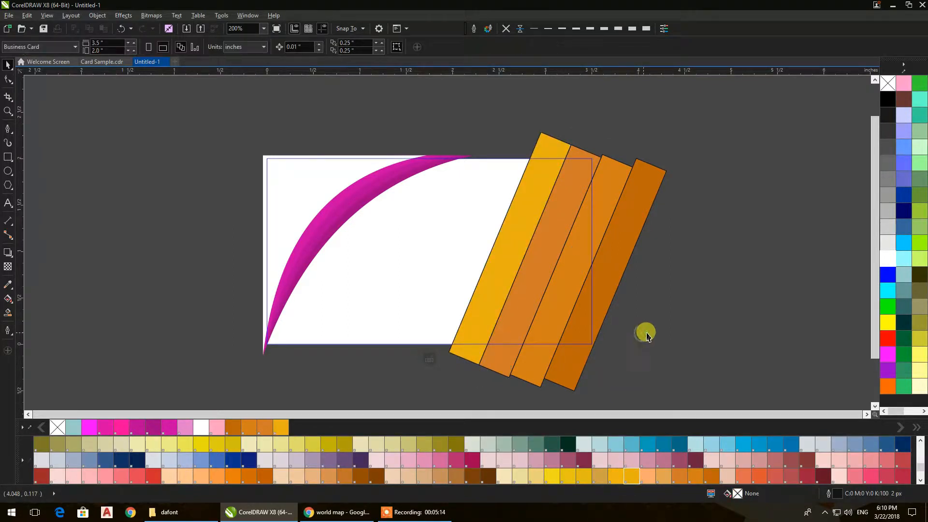
Remove the outlines from all four tilted strips
drag(697, 90, 425, 399)
click(506, 30)
click(538, 99)
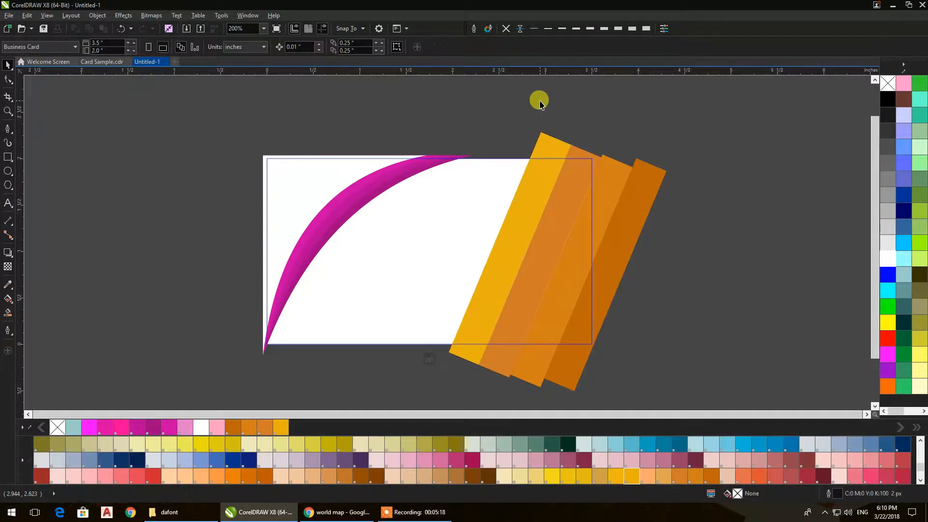
Nudge the second strip from the left and the leftmost strip slightly to close the hairline gaps along their edges
scroll(576, 269, up, 2)
click(493, 240)
scroll(489, 255, up, 1)
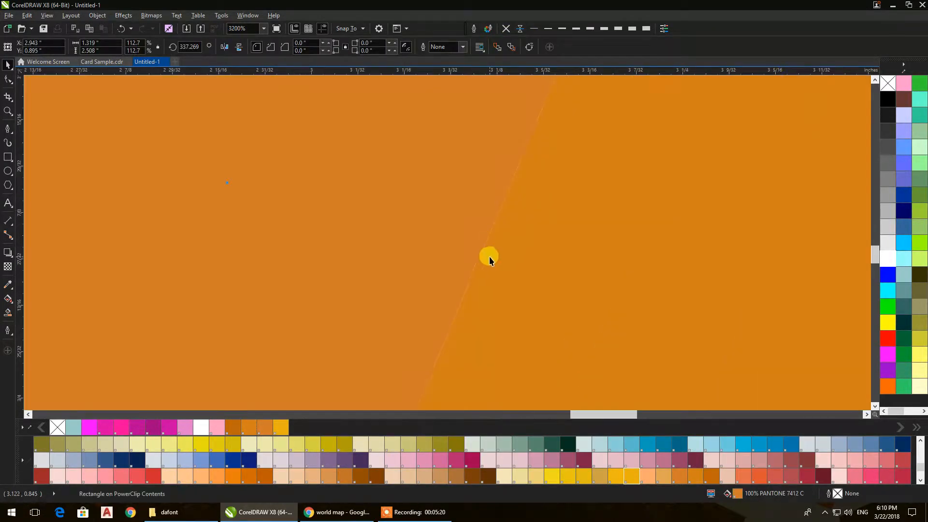
scroll(509, 214, down, 2)
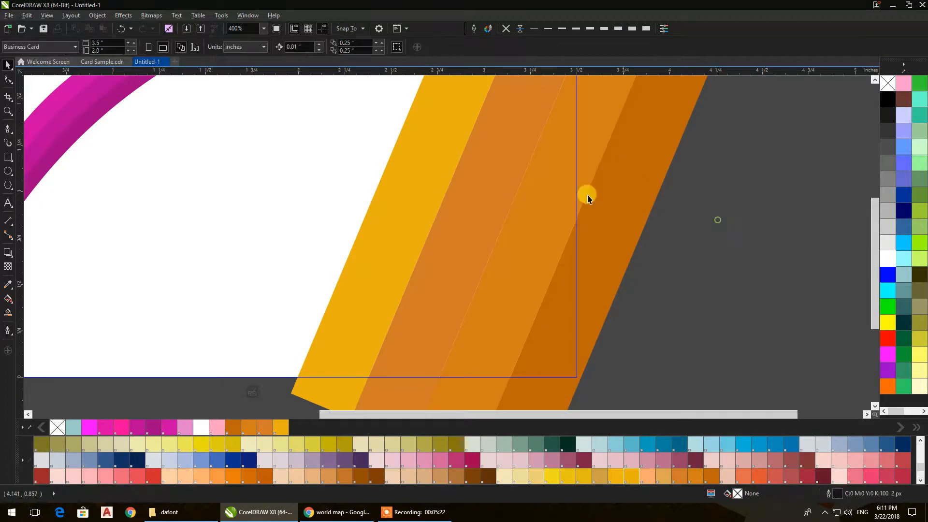
scroll(497, 209, up, 2)
scroll(520, 244, up, 2)
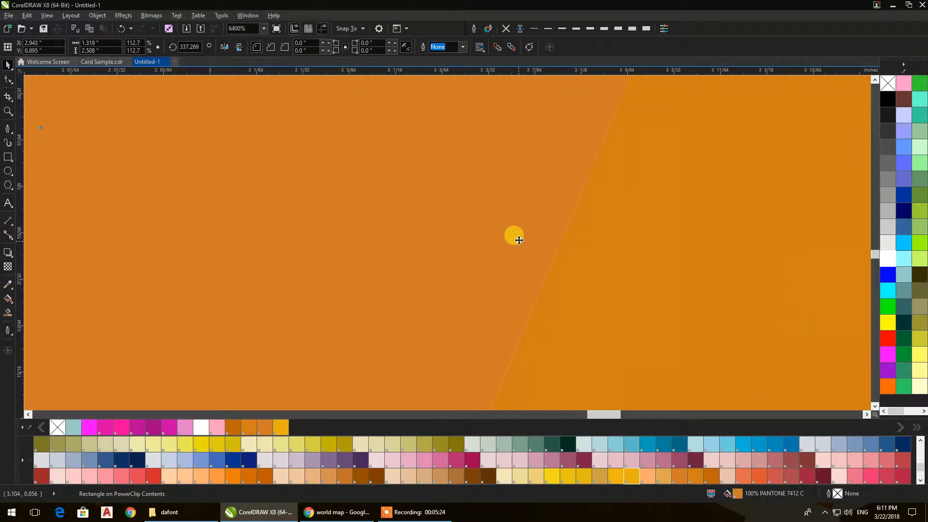
scroll(520, 242, down, 3)
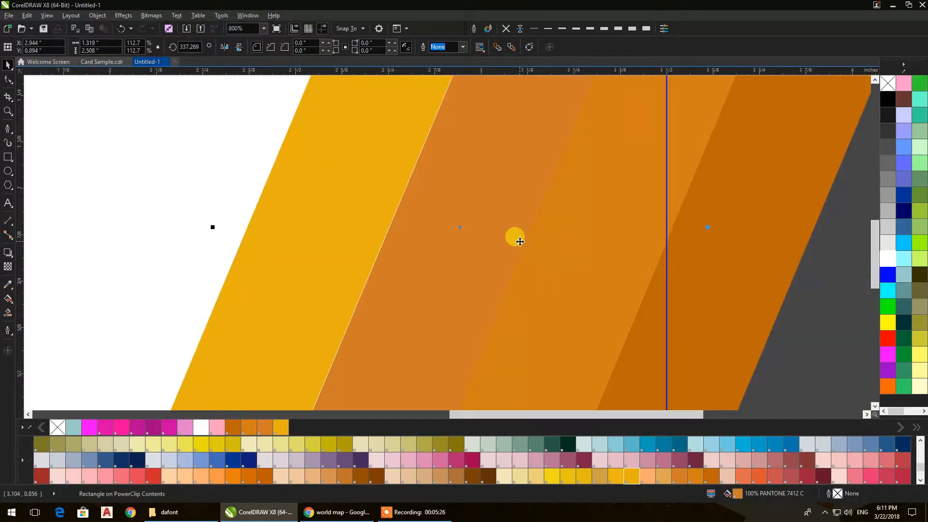
scroll(380, 202, up, 2)
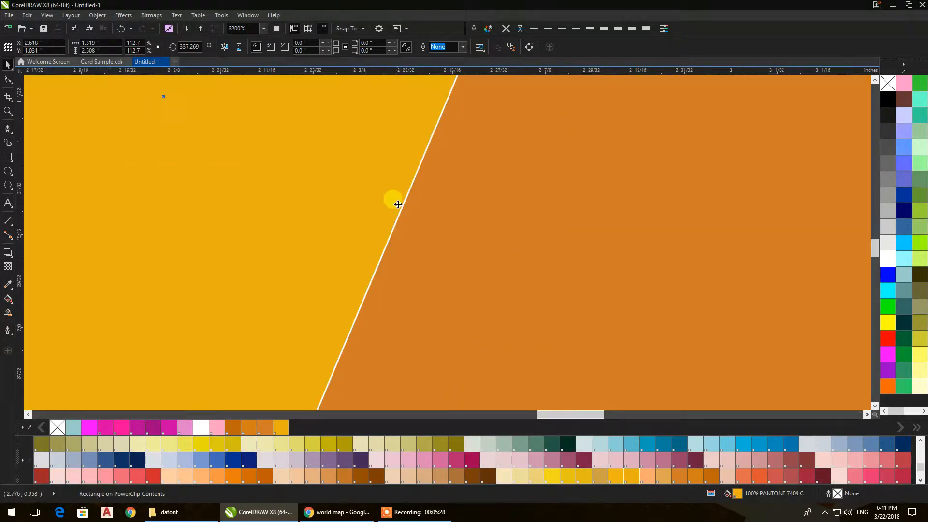
scroll(397, 205, down, 2)
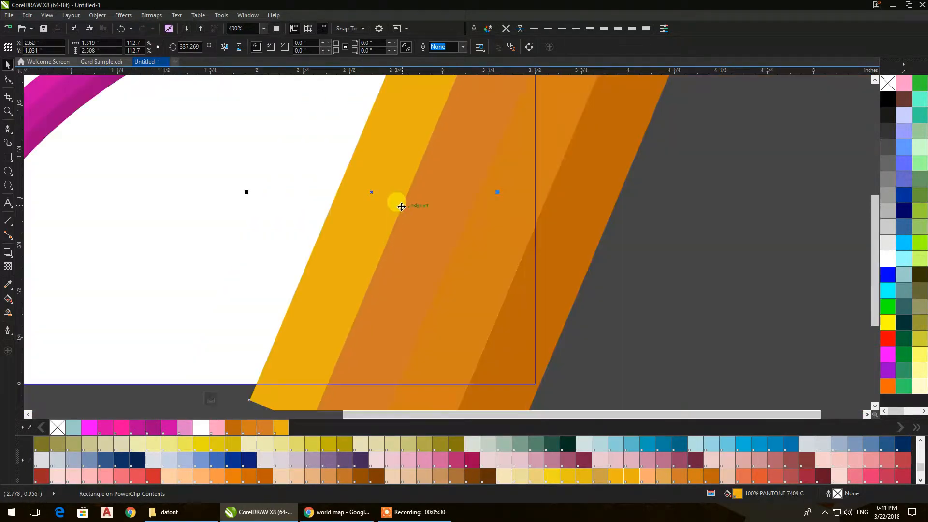
click(677, 269)
Examine the seams between the tilted strips for remaining gaps
scroll(650, 238, down, 3)
drag(650, 237, 584, 238)
drag(658, 339, 455, 140)
scroll(536, 241, up, 1)
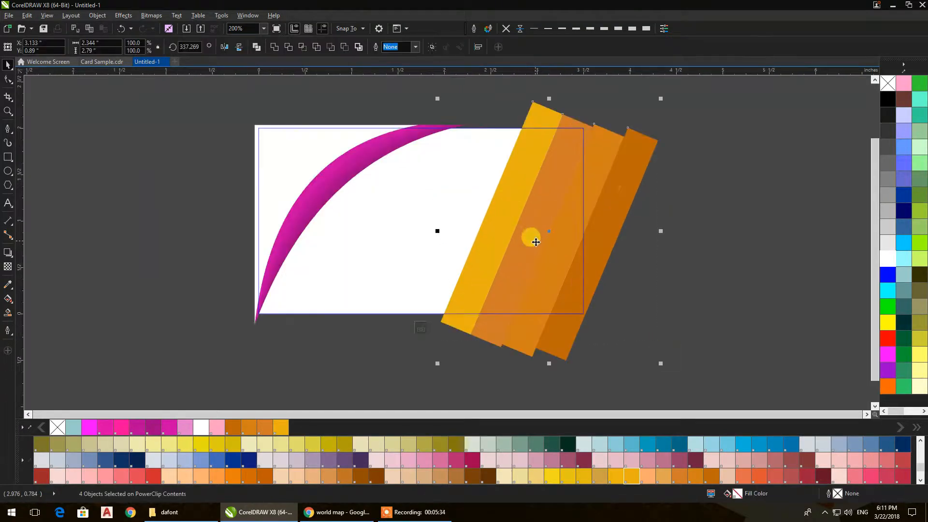
click(663, 270)
click(631, 148)
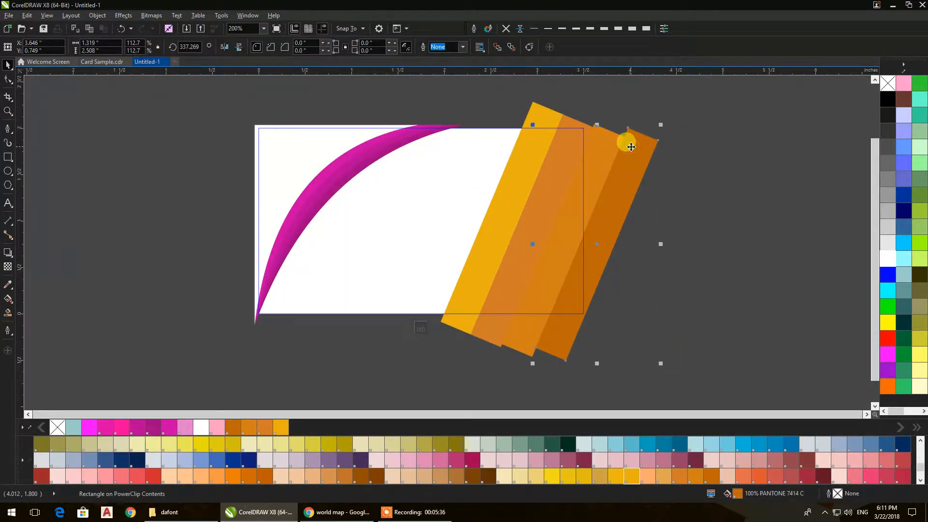
shift+click(596, 137)
scroll(556, 213, up, 4)
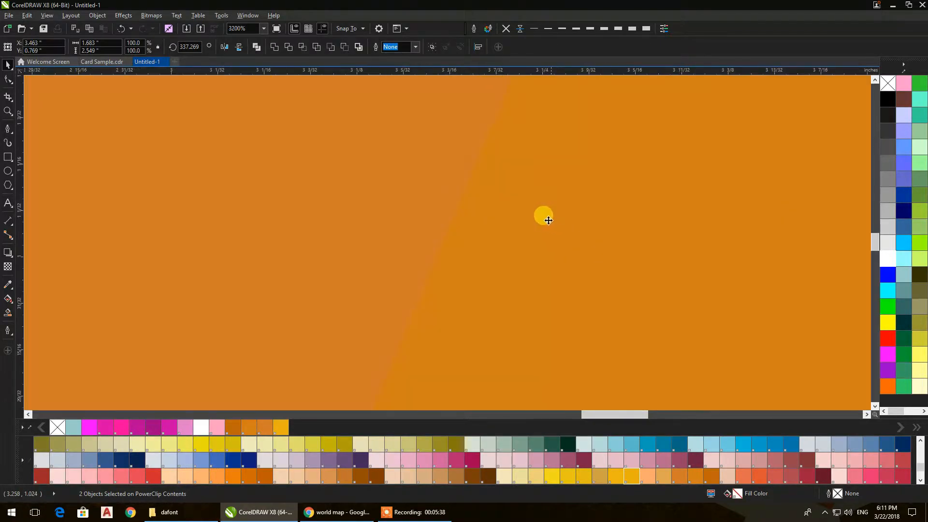
scroll(492, 204, down, 2)
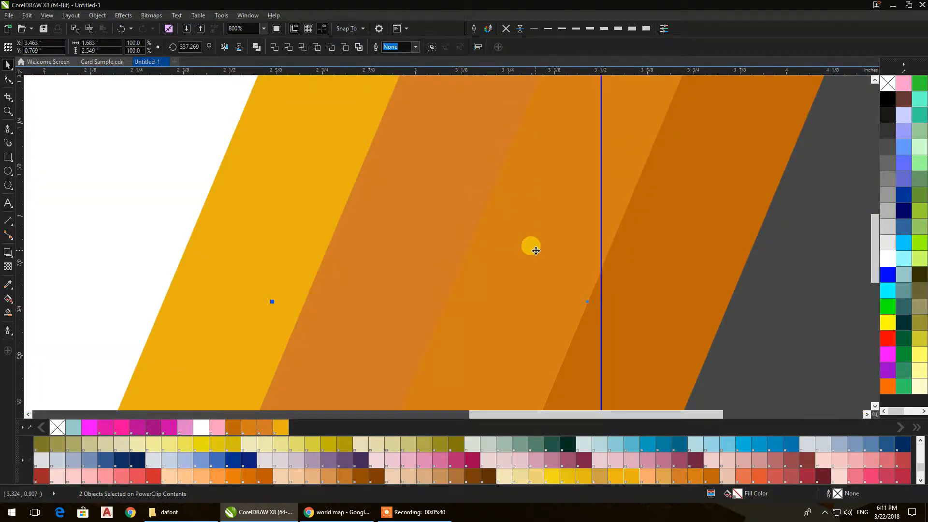
scroll(502, 254, up, 2)
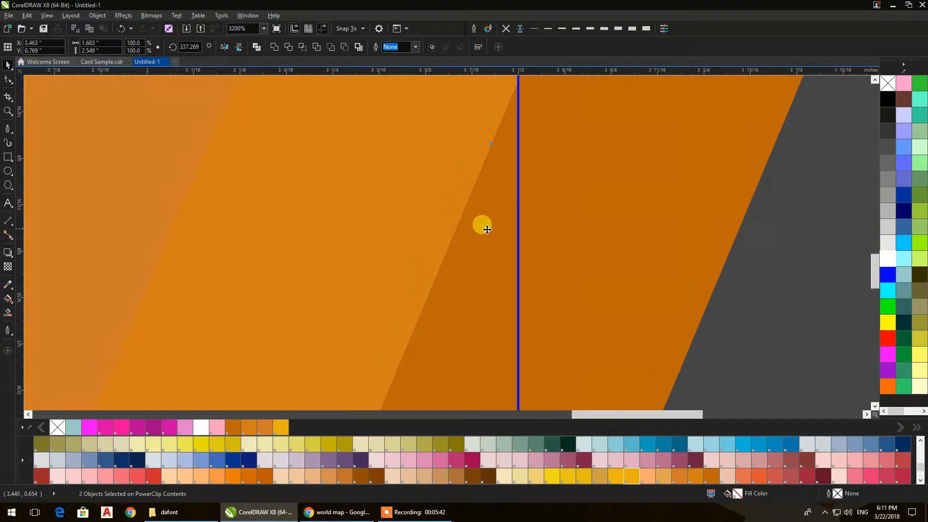
scroll(487, 230, down, 3)
click(709, 157)
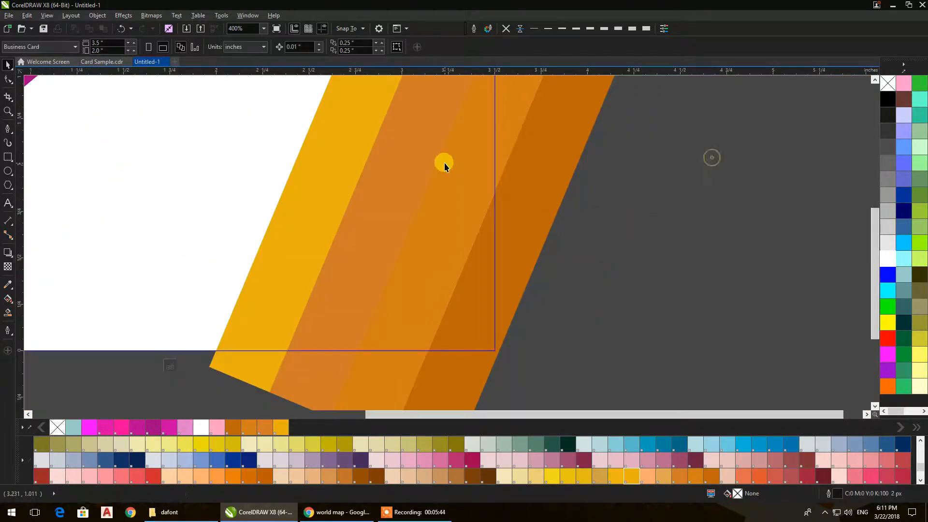
Move the rightmost strip and the strip beside it slightly left to close the gaps along their seams
click(486, 274)
scroll(483, 271, up, 3)
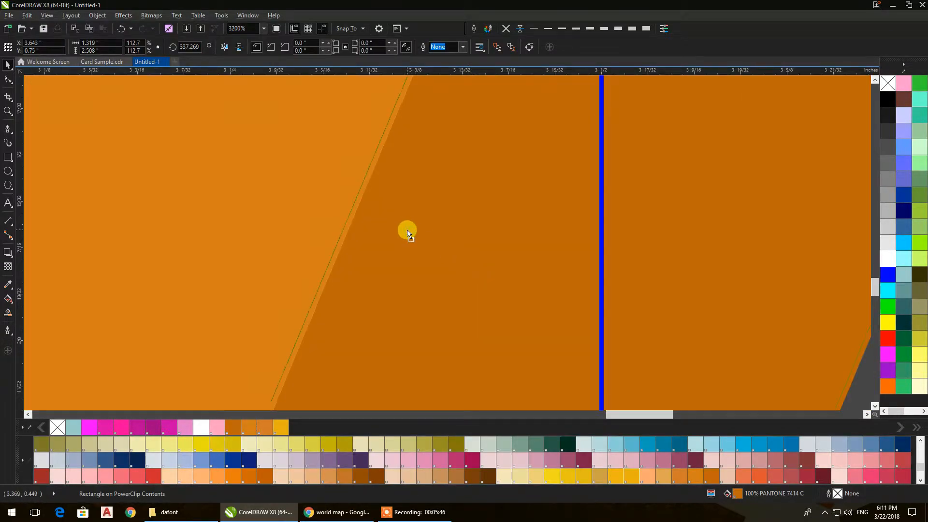
scroll(406, 227, down, 2)
drag(360, 226, 335, 224)
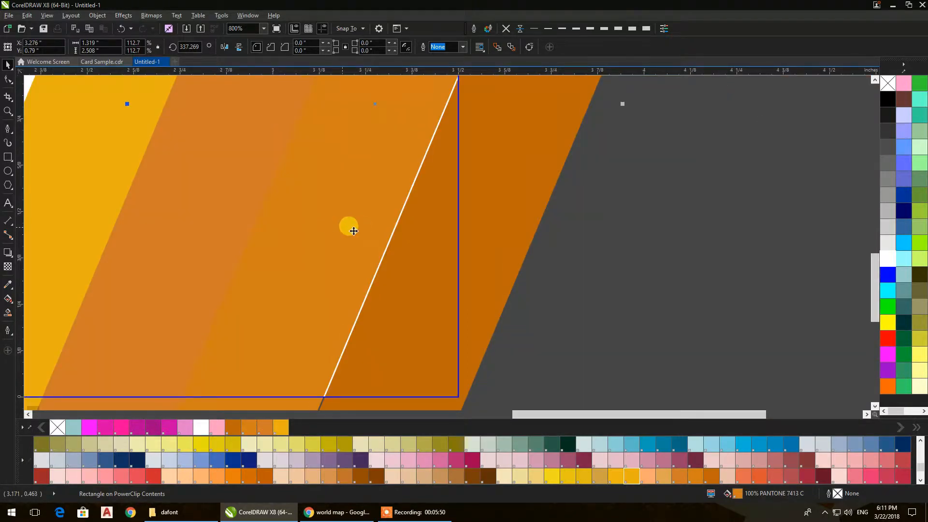
click(615, 255)
scroll(602, 238, down, 2)
drag(602, 235, 575, 261)
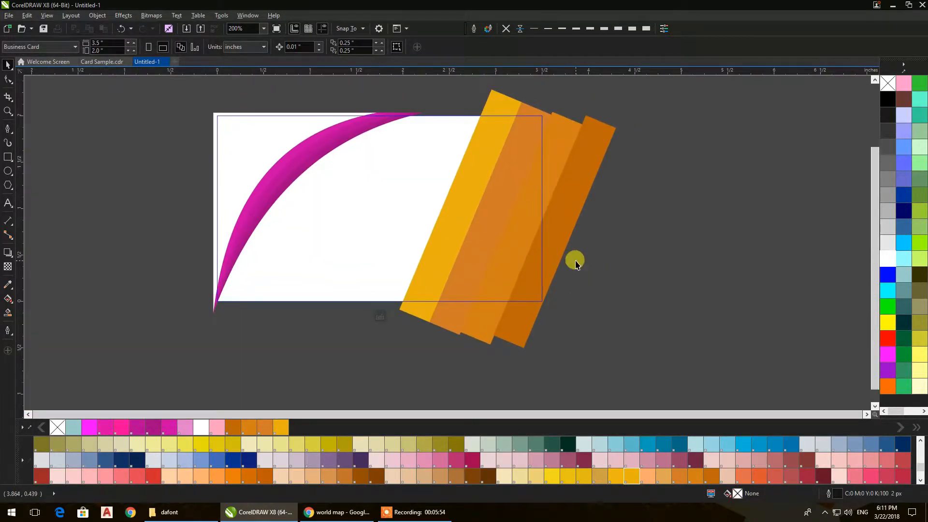
click(514, 186)
click(585, 387)
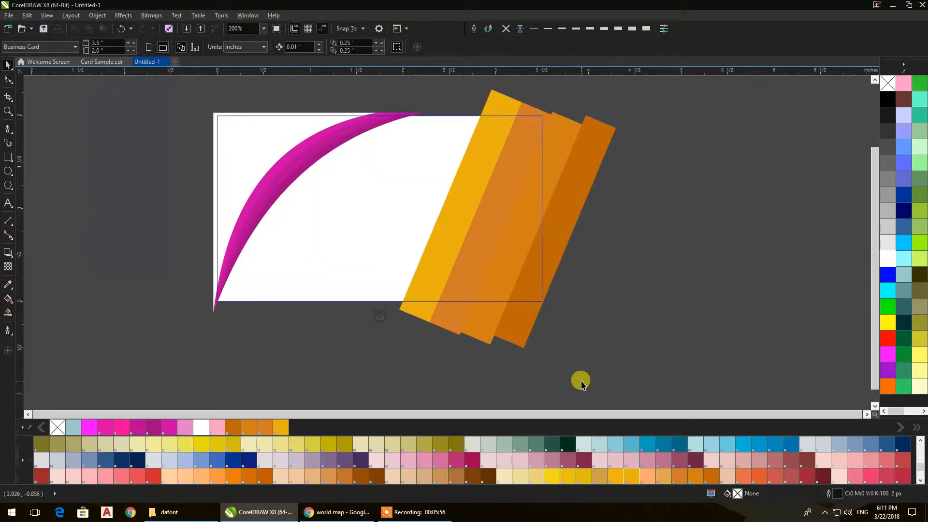
Recolor the leftmost strip with PANTONE 810 C and the second strip with PANTONE 7409 C, and finish editing the PowerClip
click(525, 330)
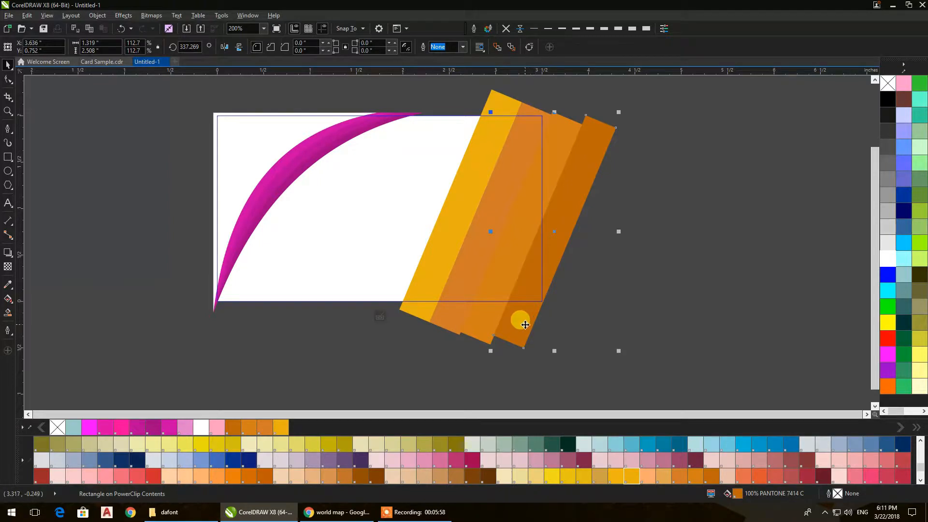
scroll(580, 452, down, 1)
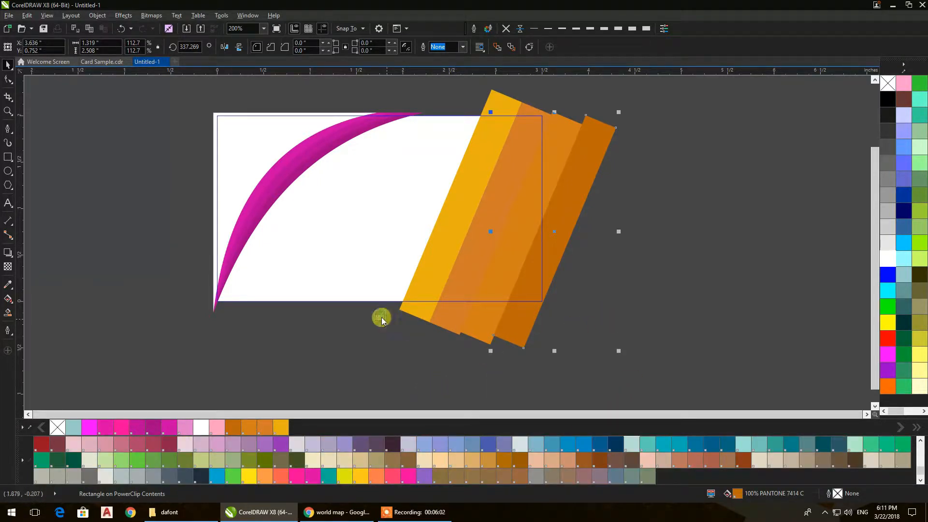
click(412, 337)
click(414, 319)
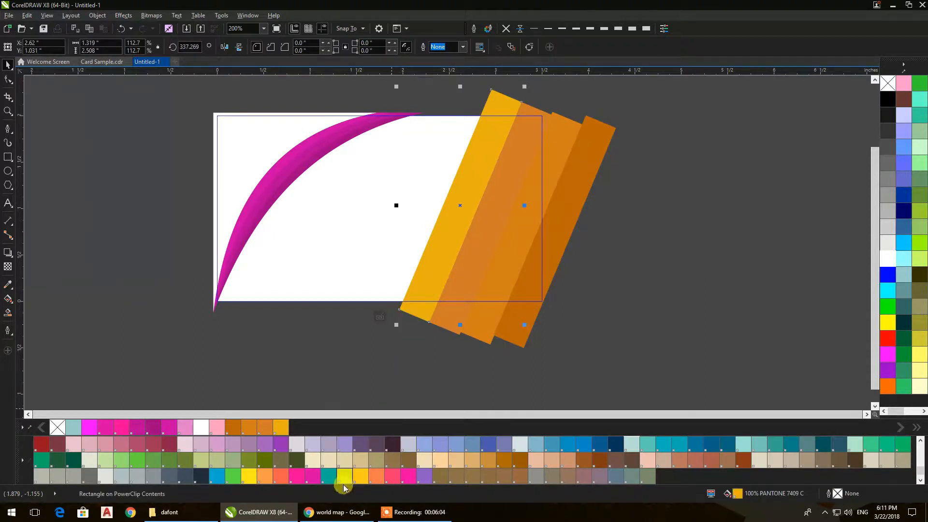
click(362, 476)
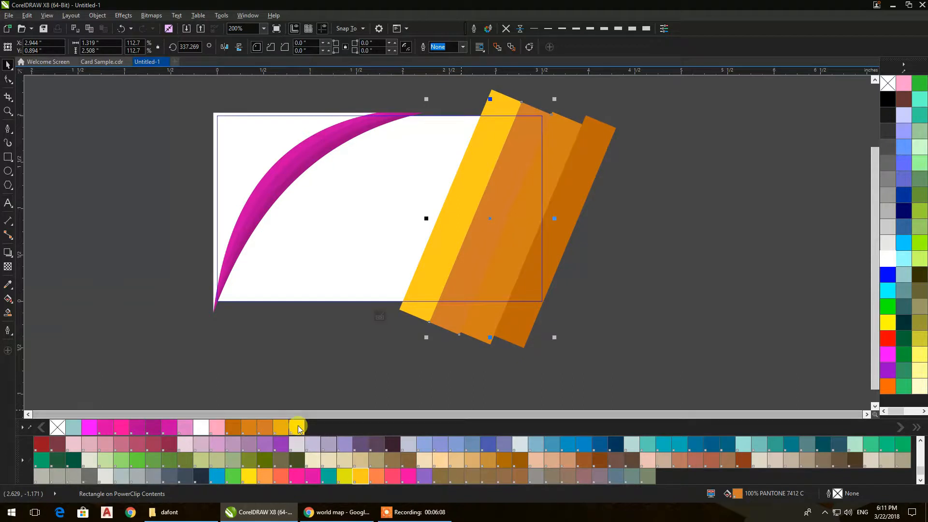
key(ctrl+d)
click(280, 427)
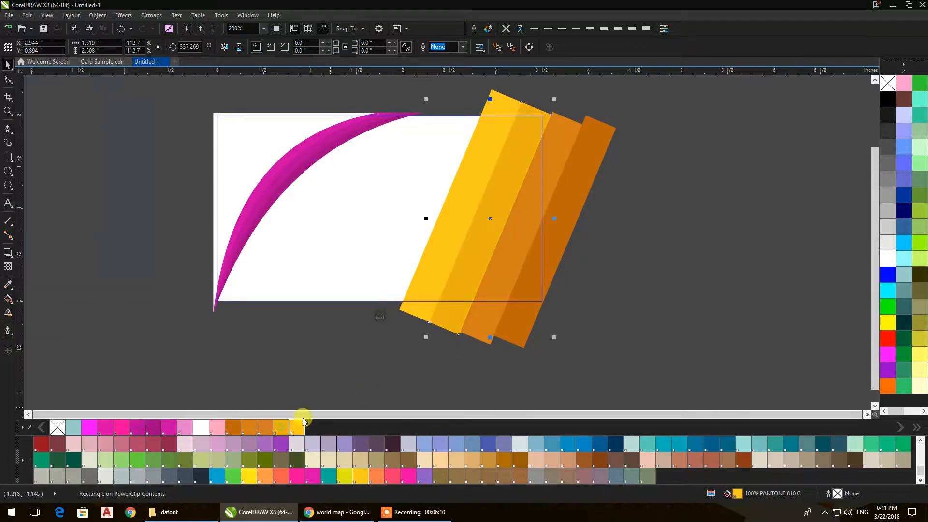
click(458, 369)
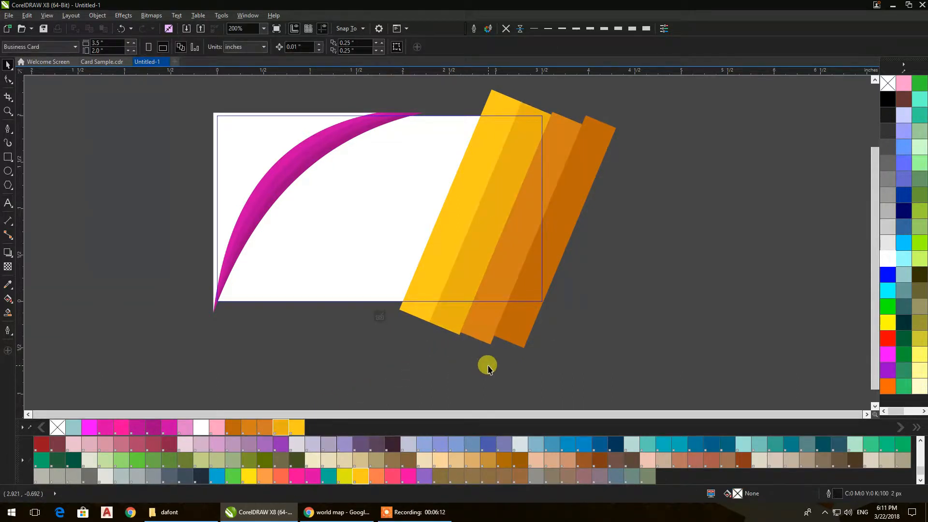
click(378, 317)
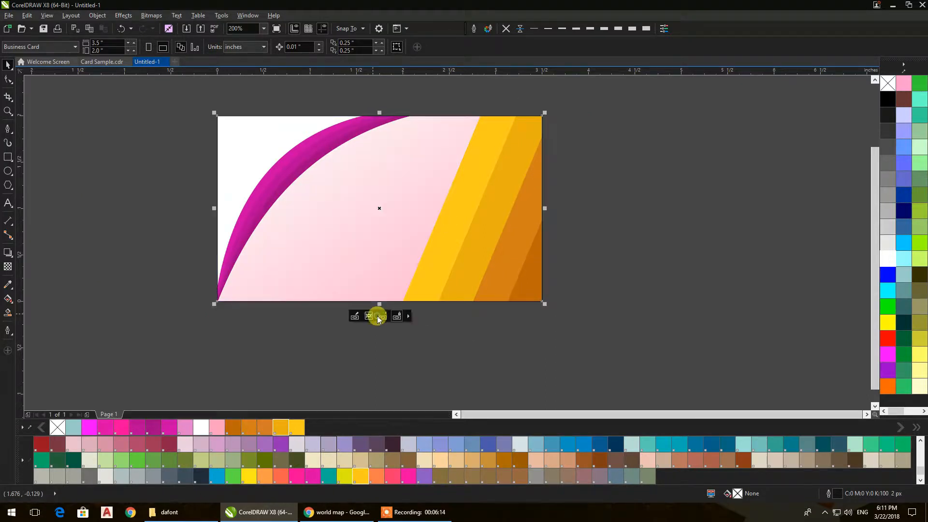
click(443, 359)
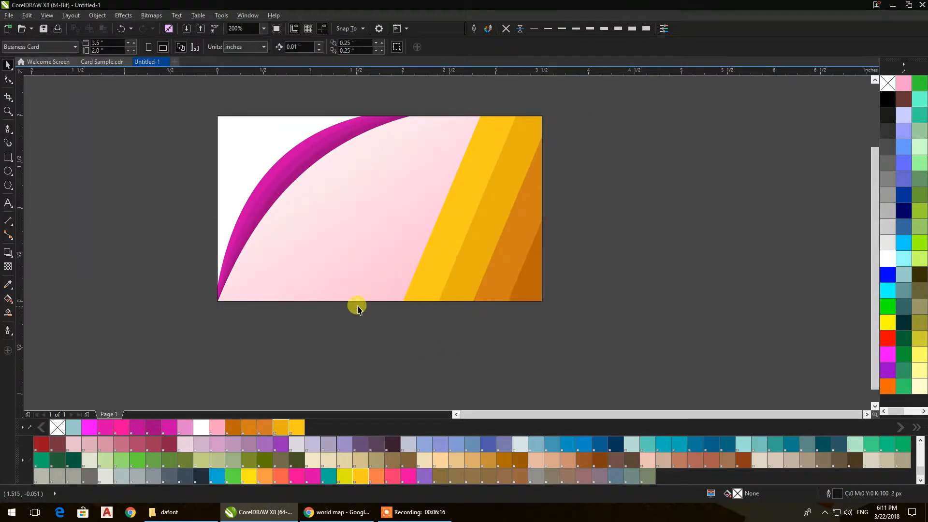
Open the card's PowerClip contents, undo a red fill tried on the curved group, and isolate its white corner shape
click(299, 213)
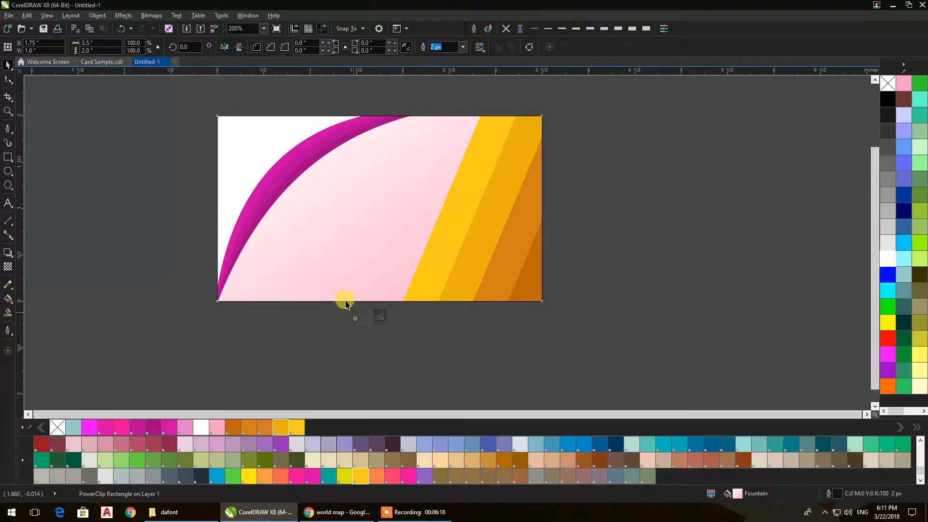
click(355, 318)
click(249, 152)
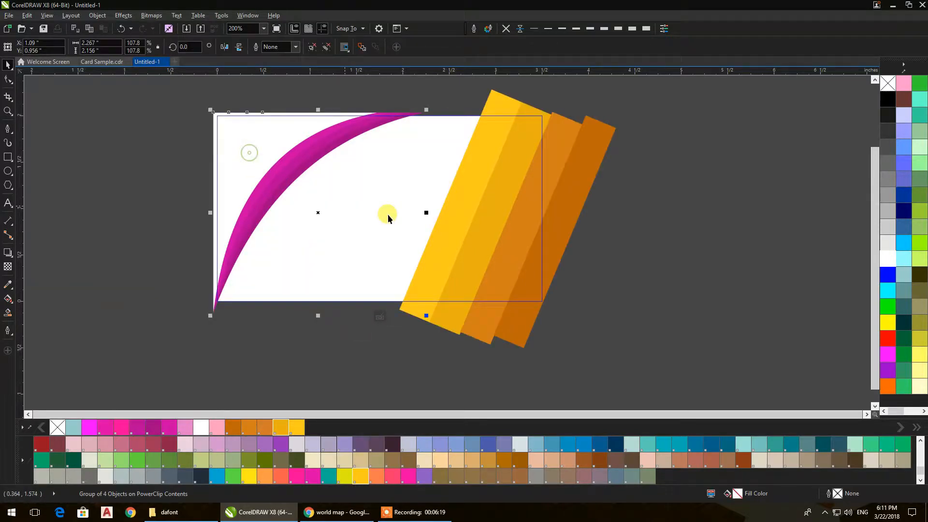
click(887, 338)
key(ctrl+z)
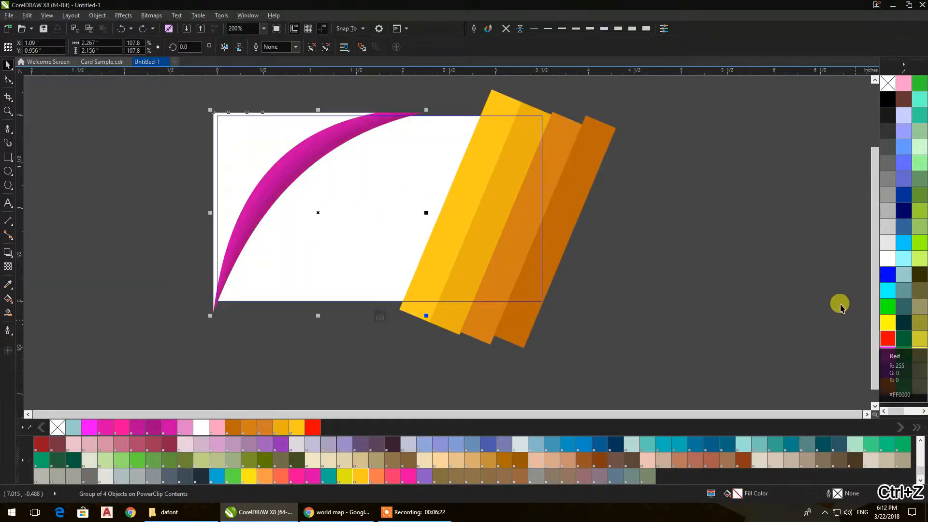
click(263, 131)
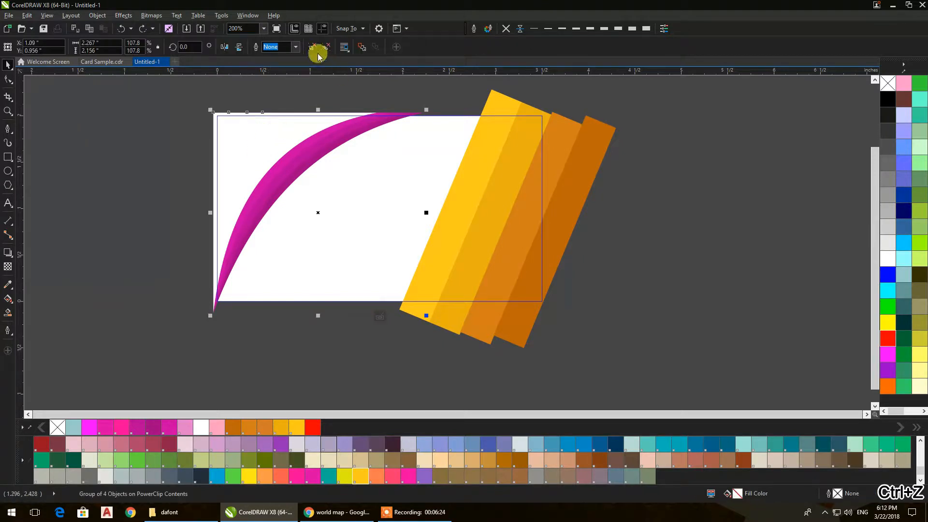
click(229, 139)
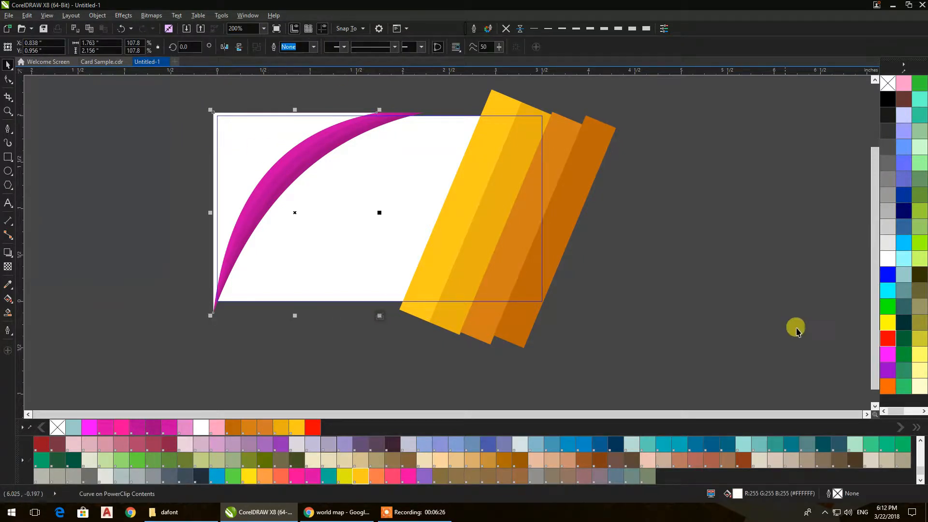
Try red, yellow, PANTONE 811 C, PANTONE 7413 C and PANTONE 246 C fills on the white corner shape
click(887, 338)
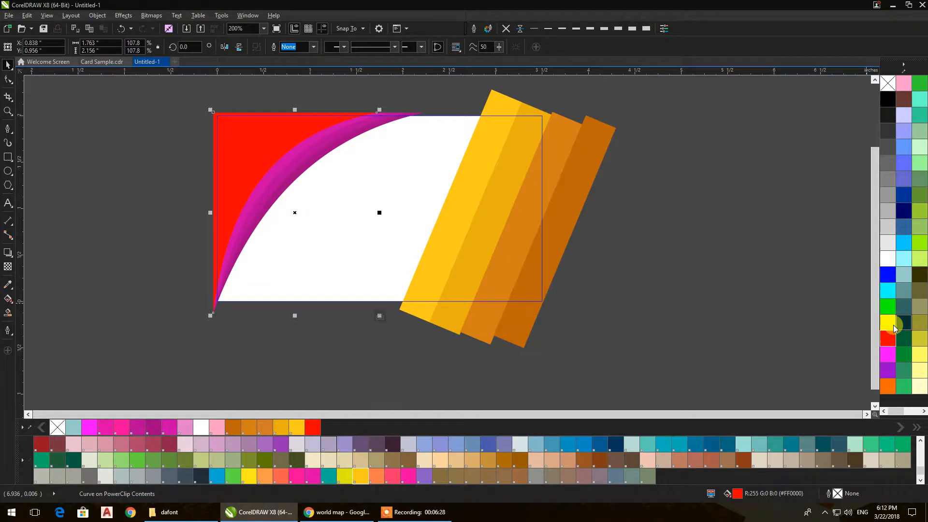
click(895, 329)
click(377, 477)
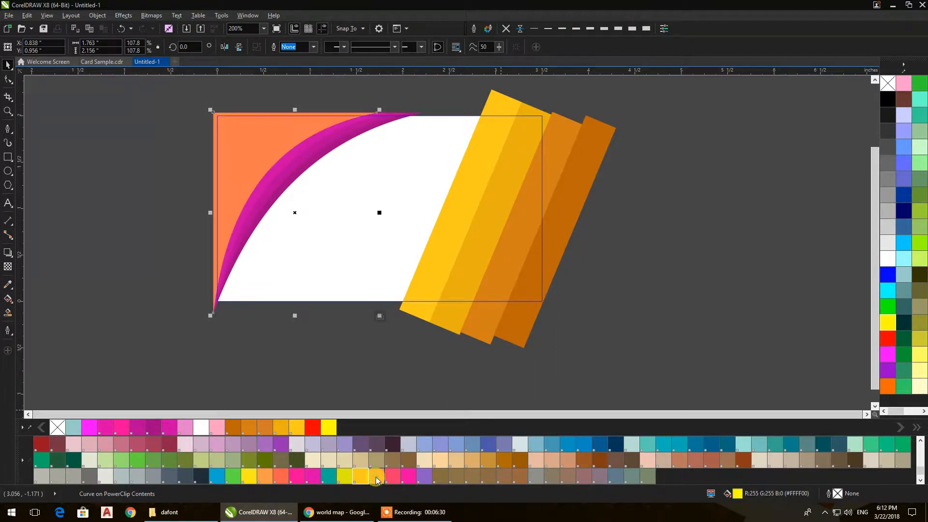
click(377, 478)
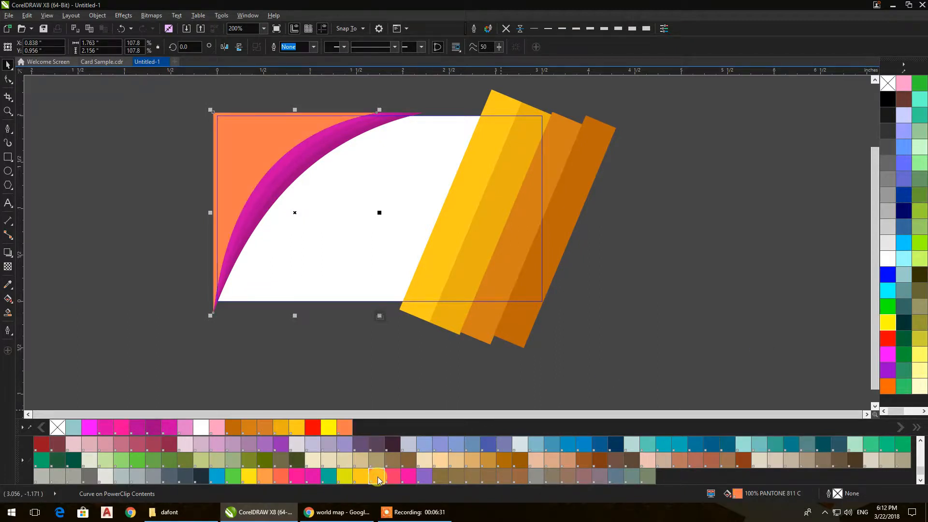
click(249, 430)
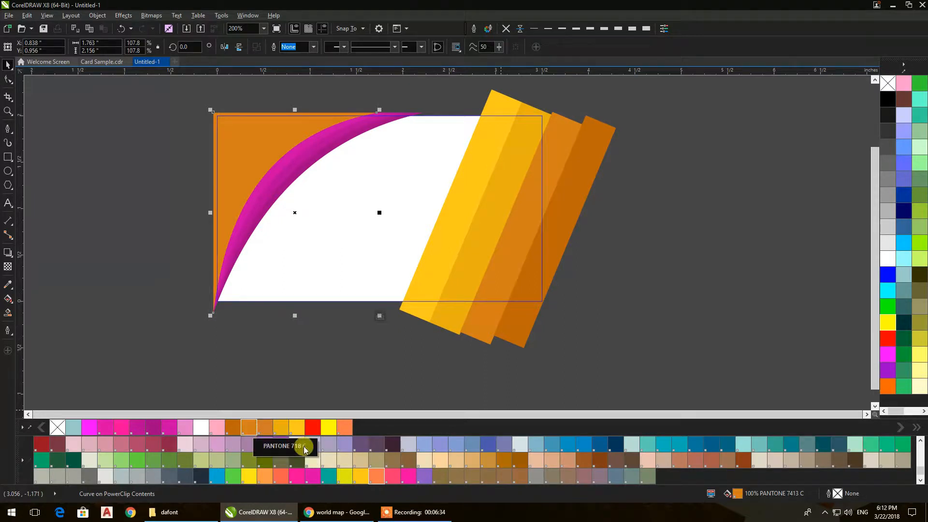
click(312, 428)
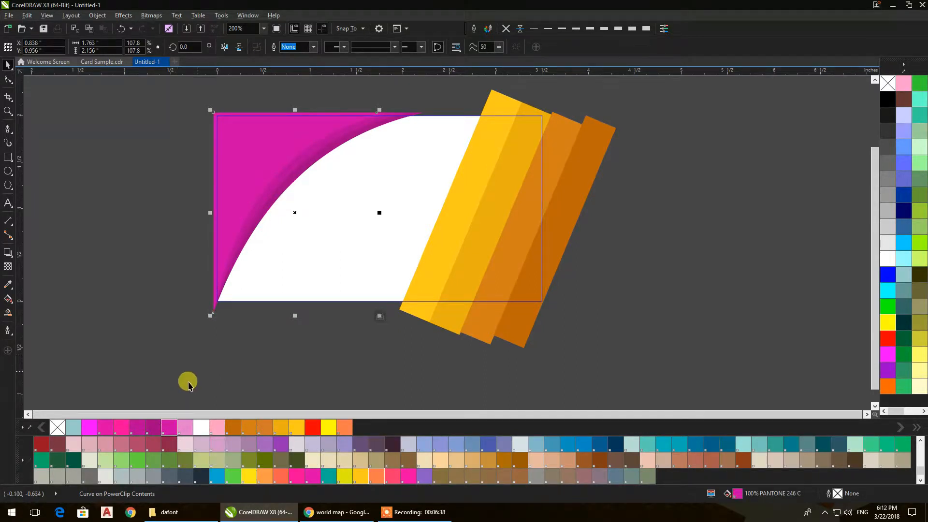
Fill the corner shape with PANTONE 248 C and, after finishing the PowerClip editing, remove the card rectangle's outline
click(153, 427)
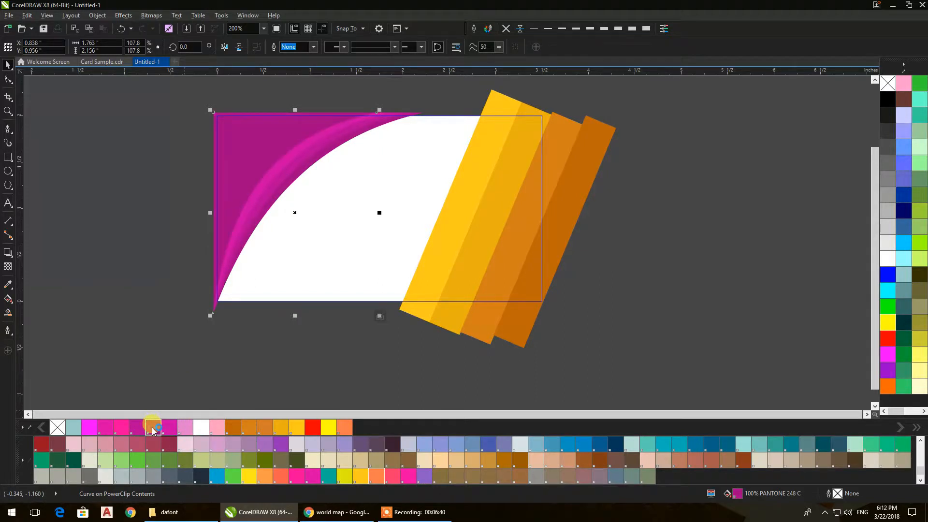
click(205, 352)
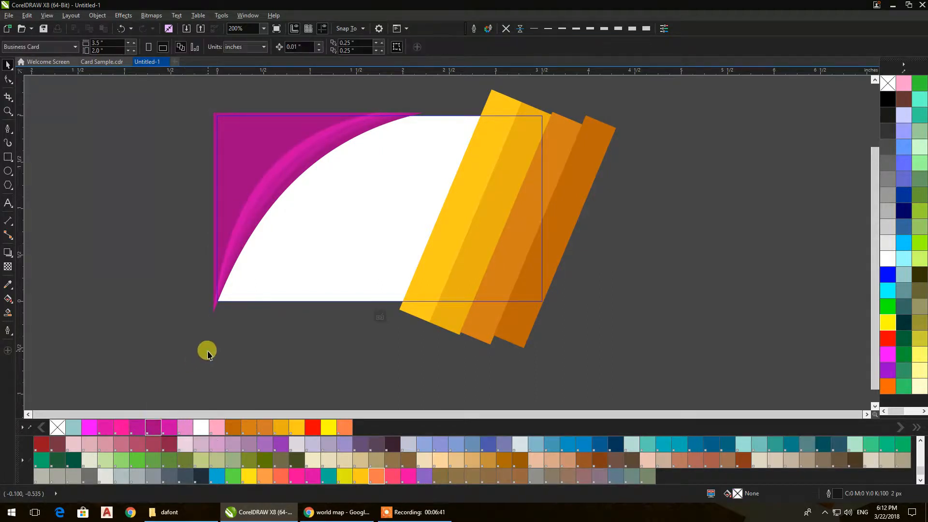
click(381, 317)
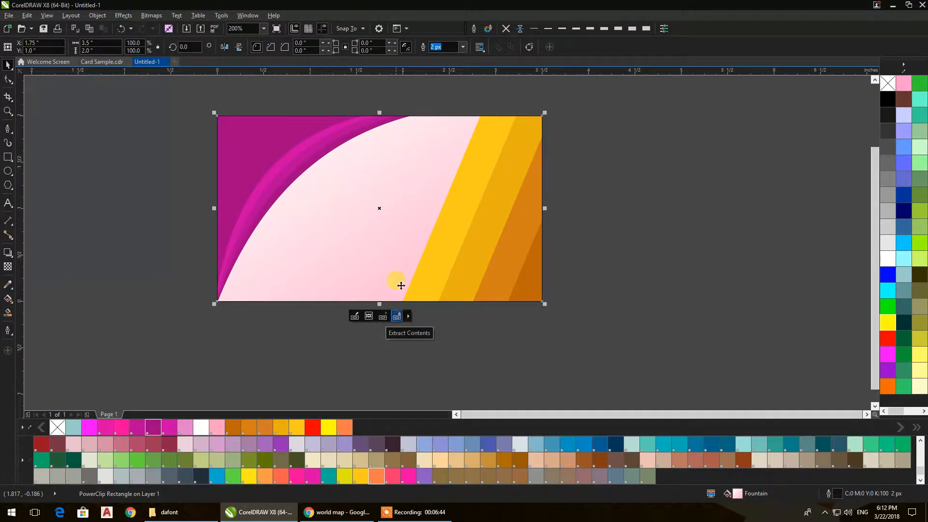
click(507, 34)
click(592, 148)
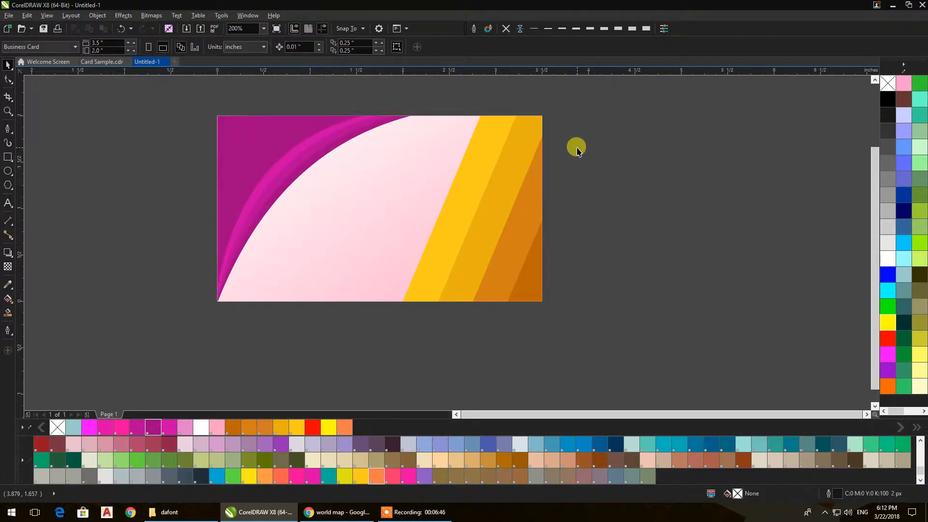
Draw a wide rectangle about 4.33 by 0.37 inches across the card's lower part, filled yellow with no outline
click(7, 157)
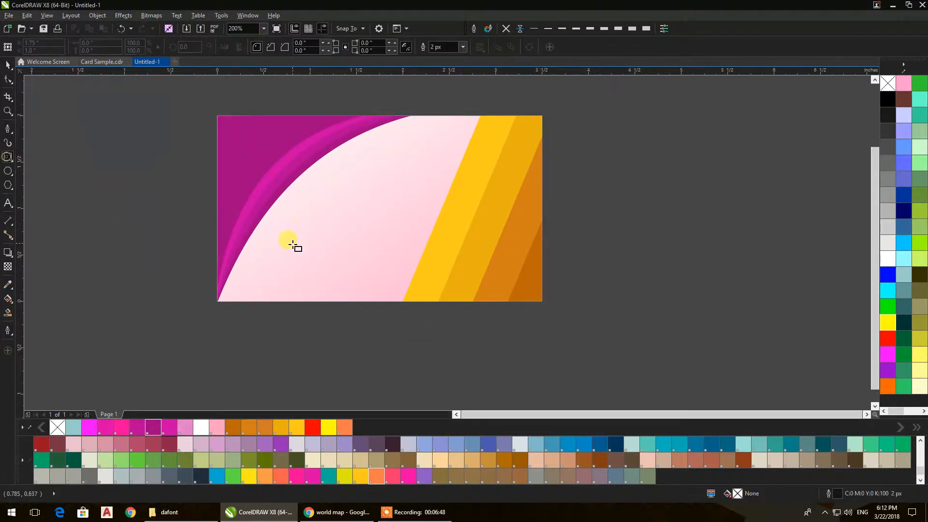
drag(241, 264, 643, 297)
click(11, 67)
click(328, 428)
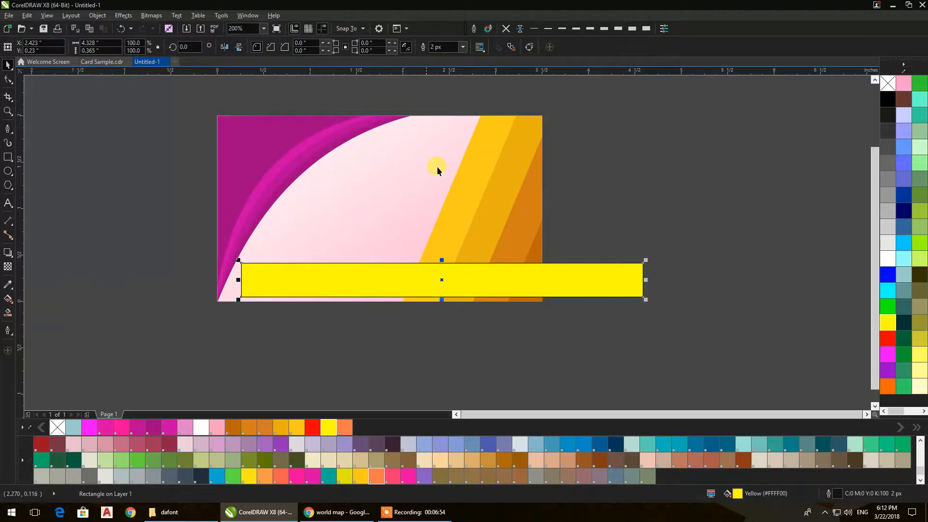
click(507, 29)
click(613, 346)
Scale the yellow bar down to about 2.97 by 0.25 inches and center it within the card's width
drag(611, 295, 575, 310)
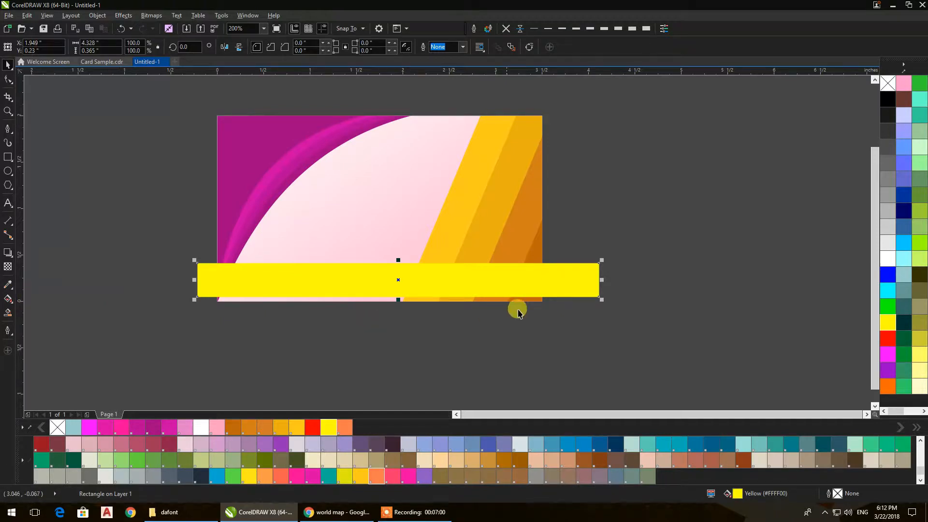
drag(602, 301, 537, 293)
drag(482, 278, 460, 274)
Round the yellow bar's corners fully with the Shape tool so its ends form semicircles
click(8, 80)
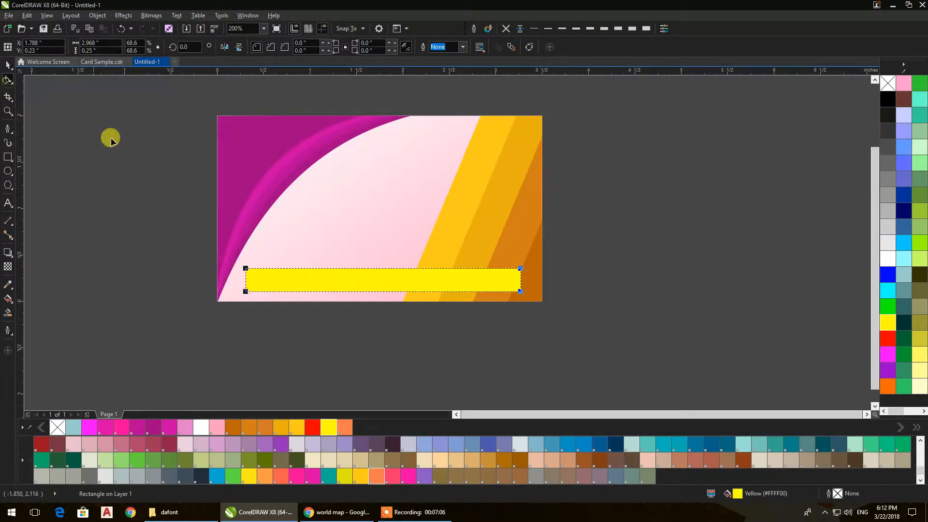
drag(250, 272, 118, 213)
click(7, 65)
click(169, 299)
Draw a straight horizontal line about 4.78 inches long and place it across the middle of the yellow bar
click(6, 128)
click(116, 217)
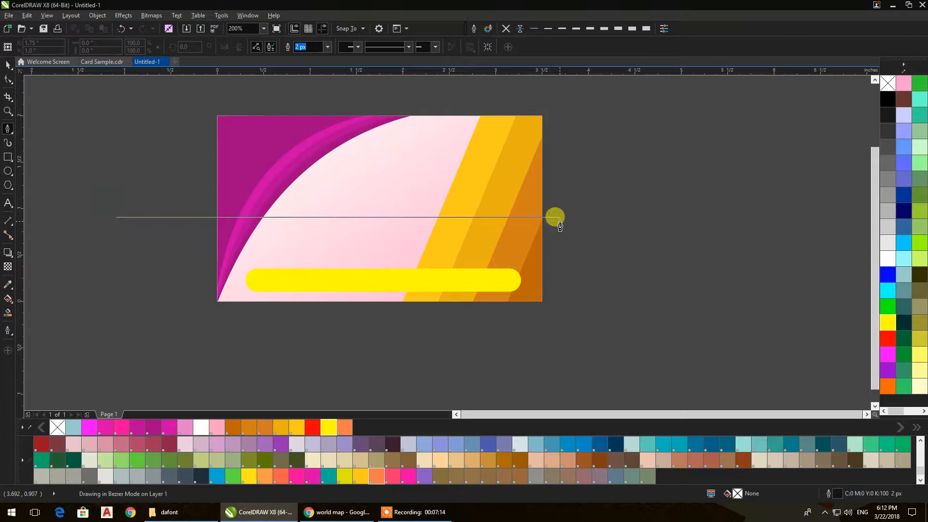
click(559, 217)
click(6, 64)
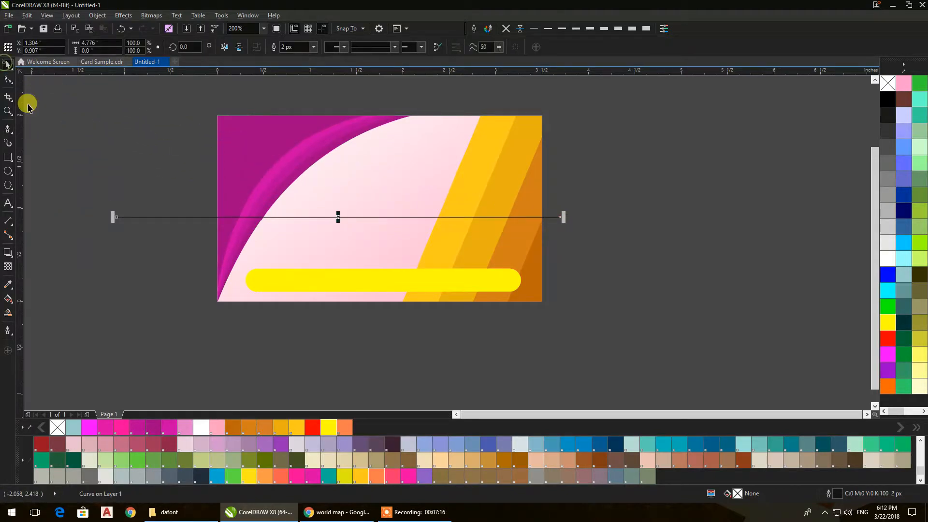
click(541, 338)
drag(335, 218, 379, 282)
click(415, 340)
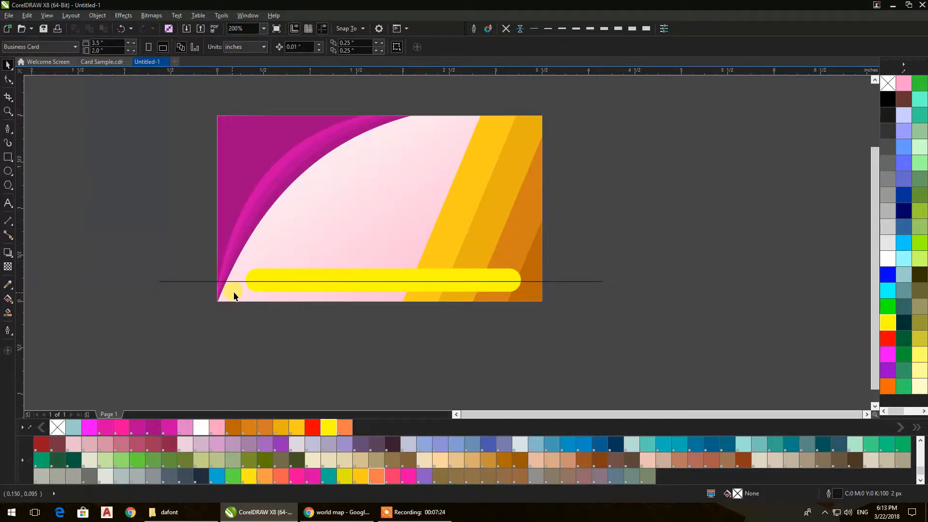
drag(239, 281, 247, 285)
Duplicate the line upward three times at a spacing of about 0.03 inches, making four parallel lines
scroll(385, 288, up, 2)
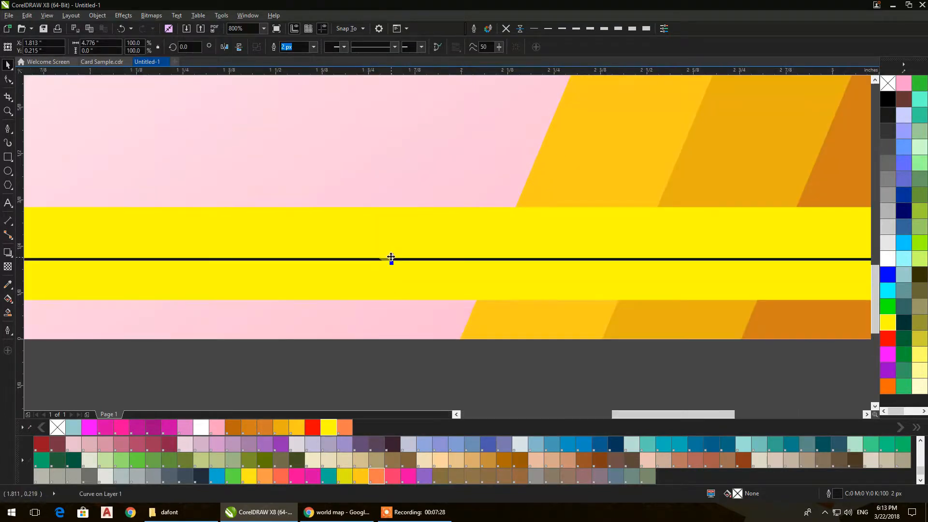
drag(390, 258, 392, 235)
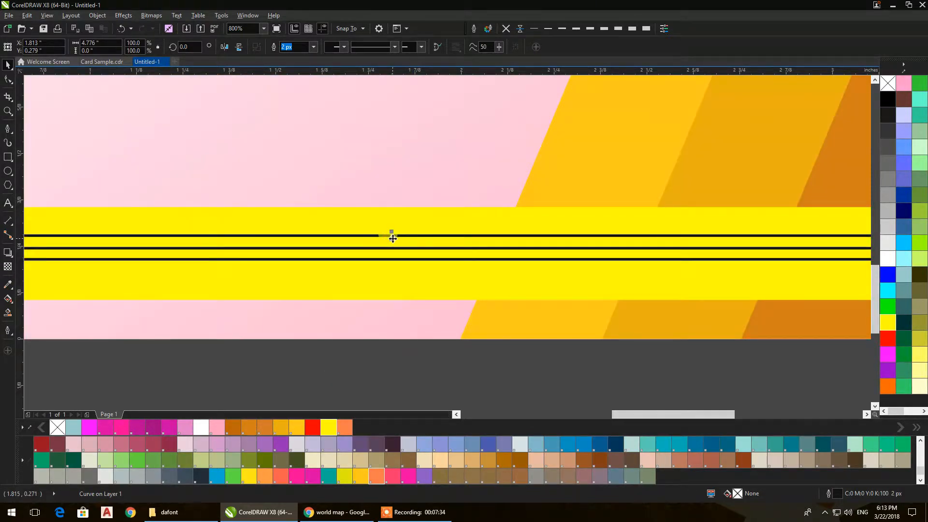
key(ctrl+d)
scroll(395, 269, down, 3)
click(652, 350)
Select all four lines and place a copy of them directly below, covering the lower half of the bar
scroll(619, 271, up, 3)
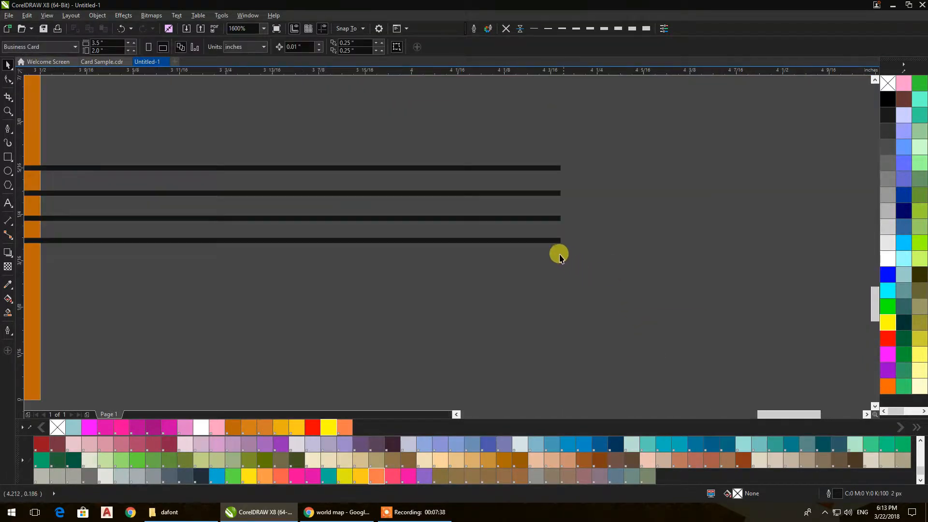
click(553, 240)
shift+click(549, 219)
shift+click(545, 192)
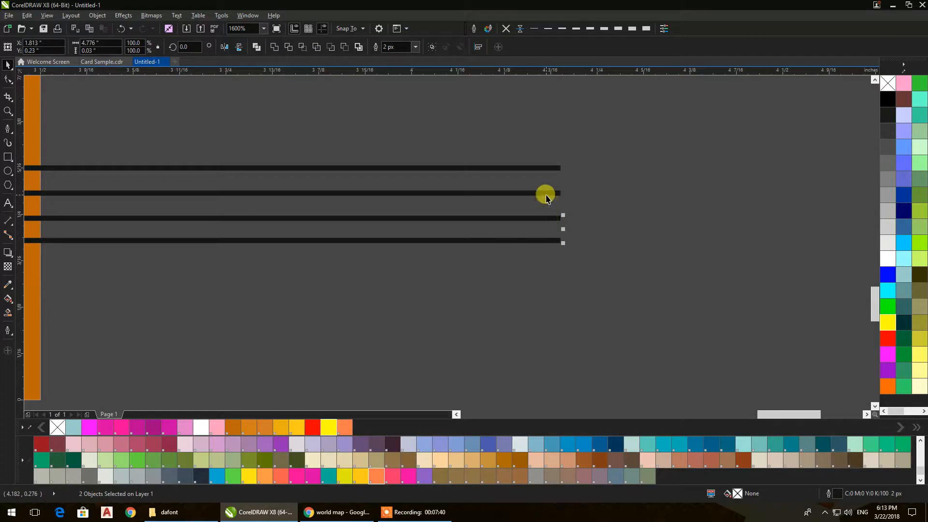
scroll(528, 245, down, 4)
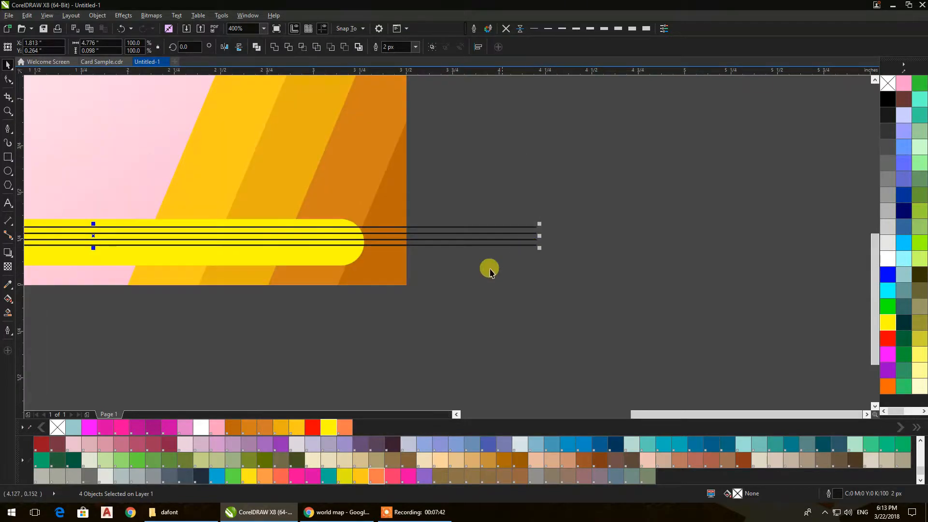
scroll(357, 299, up, 1)
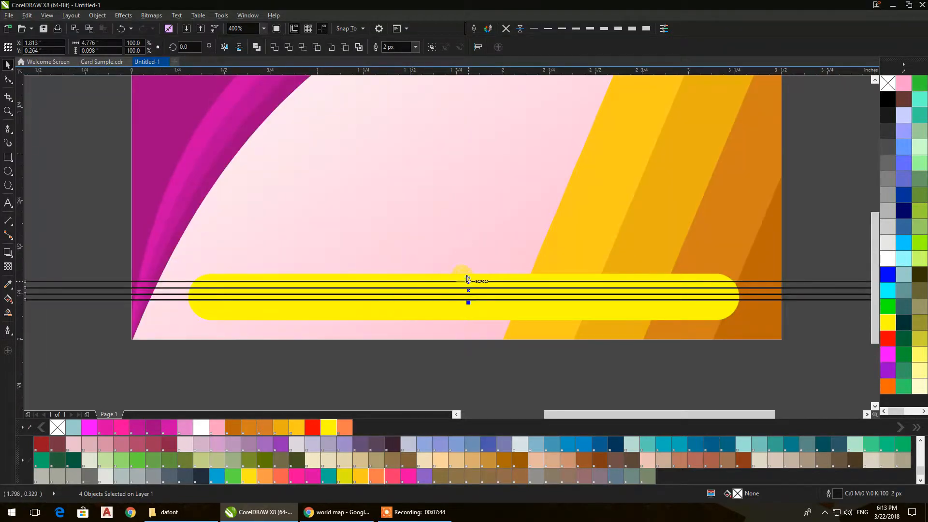
drag(470, 280, 467, 309)
scroll(470, 316, down, 1)
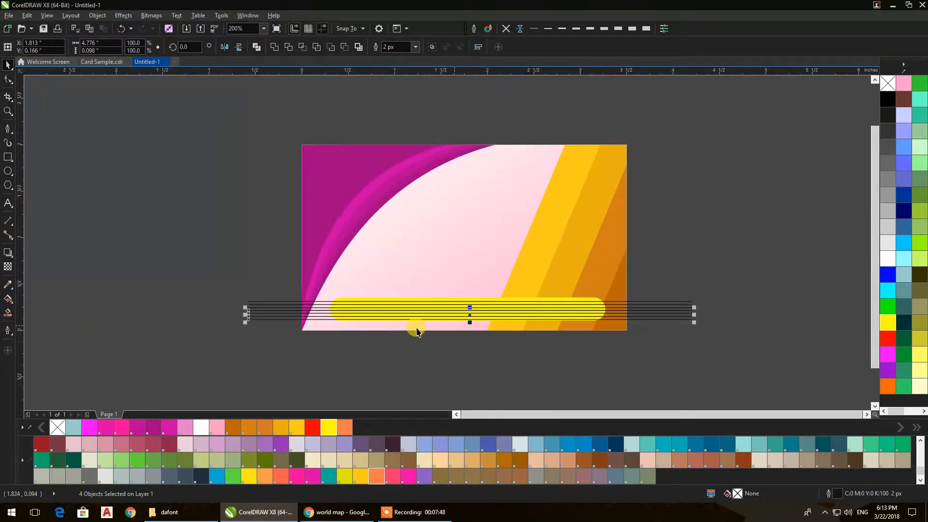
click(219, 344)
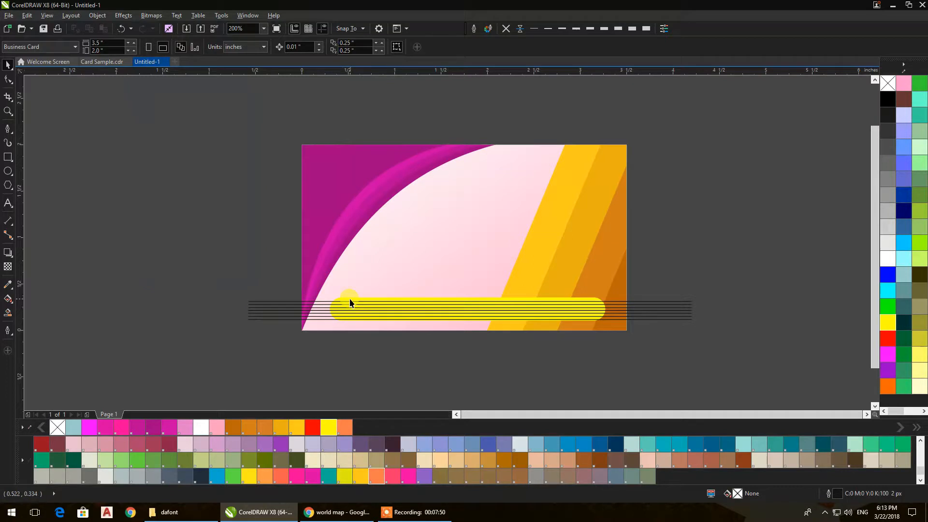
Move the yellow bar up off the lines and distribute the eight lines with equal vertical spacing
drag(350, 300, 343, 217)
drag(183, 289, 753, 366)
click(478, 47)
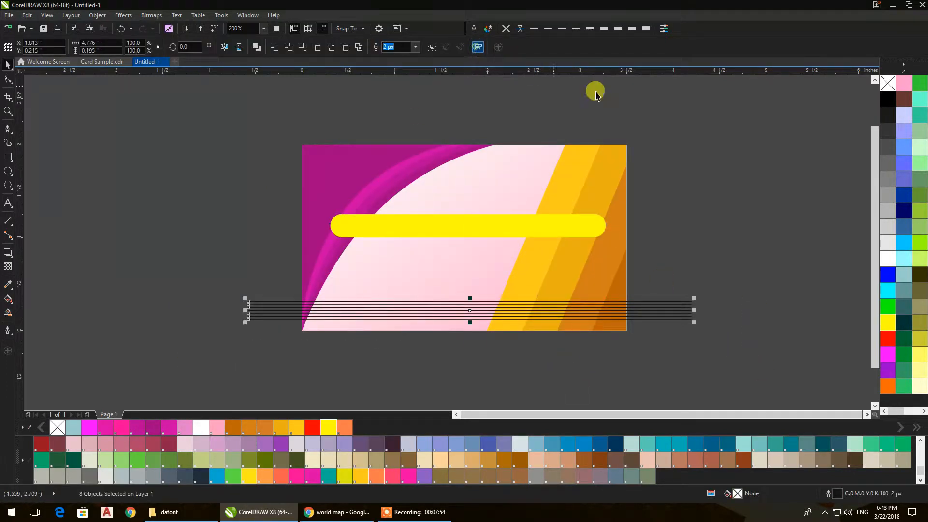
click(889, 101)
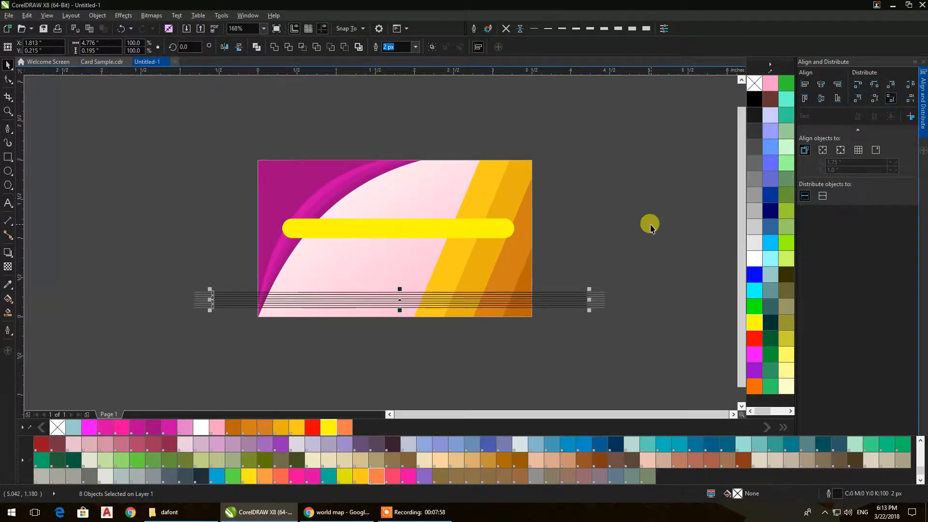
click(653, 143)
Reselect the eight lines and undo the last changes made to them
drag(631, 340, 189, 271)
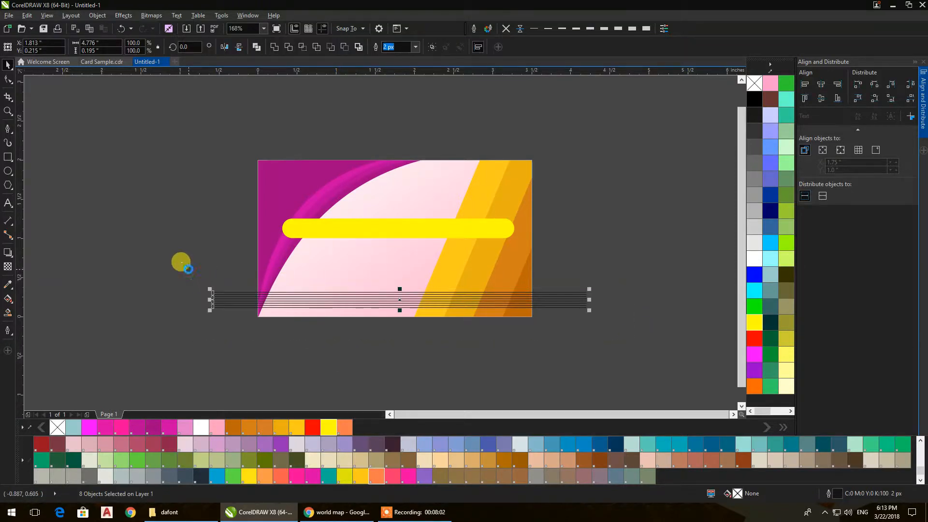
key(ctrl+z)
key(ctrl+z)
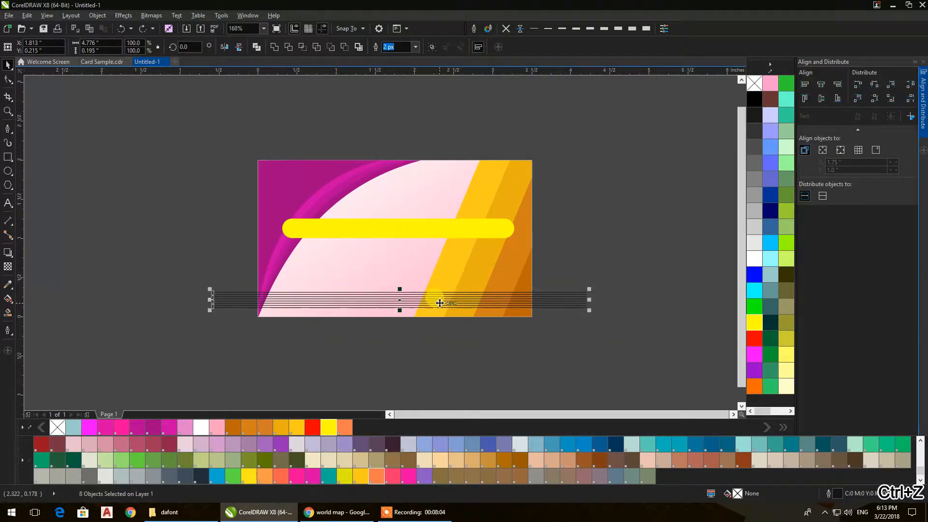
right_click(439, 303)
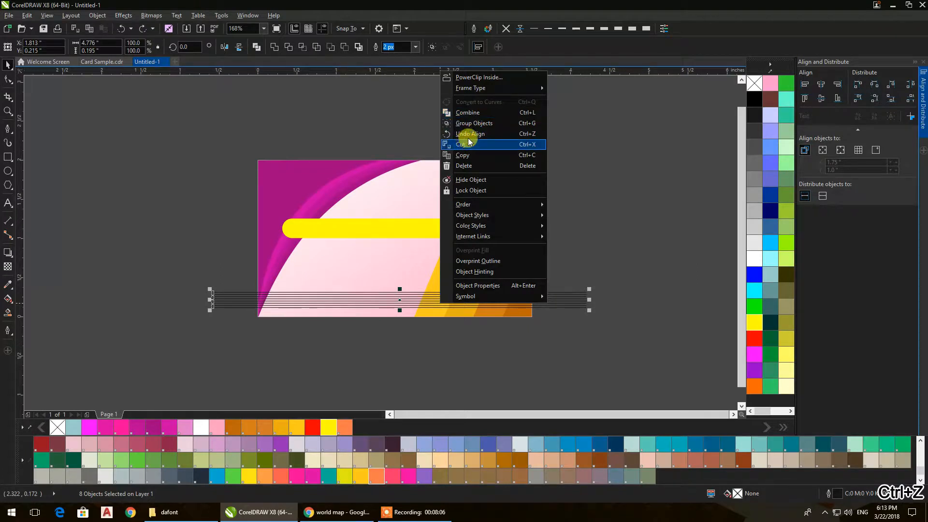
click(620, 277)
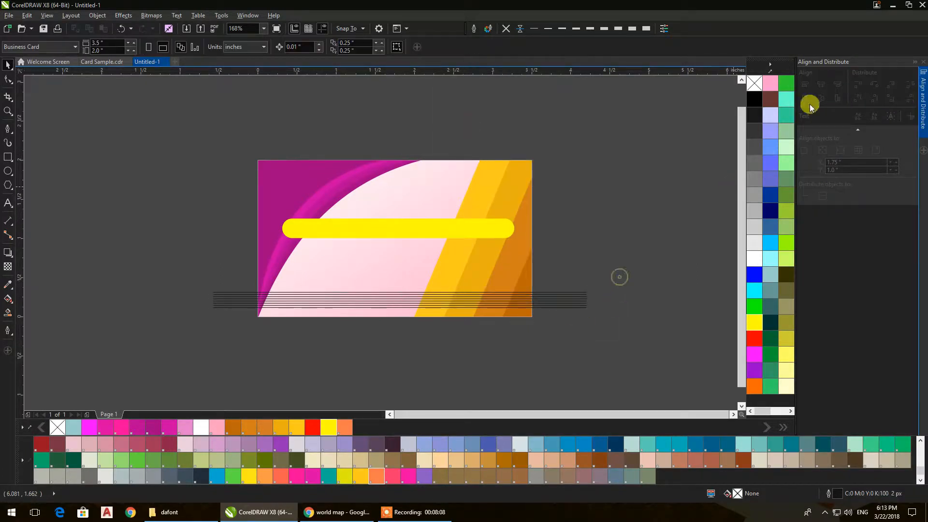
Move the grouped set of eight lines to the empty area below the card
click(923, 65)
drag(645, 309, 639, 367)
right_click(640, 367)
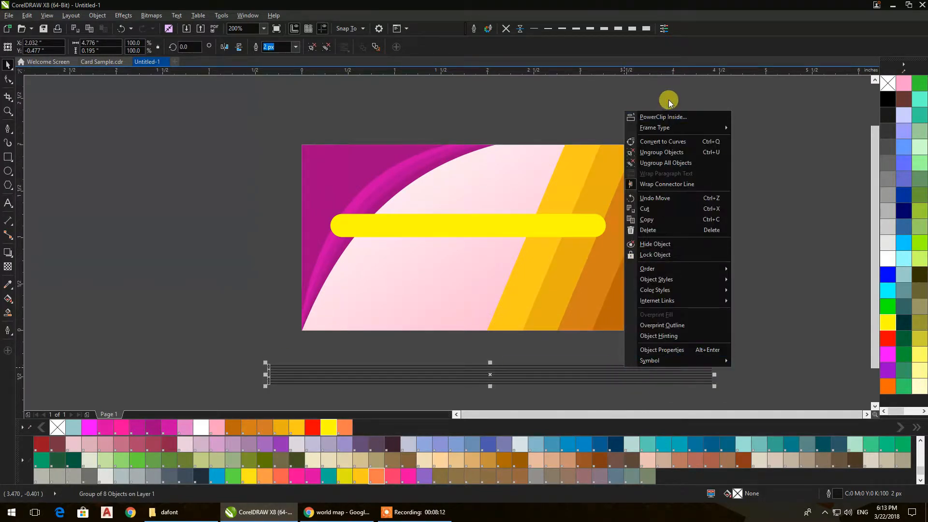
click(668, 114)
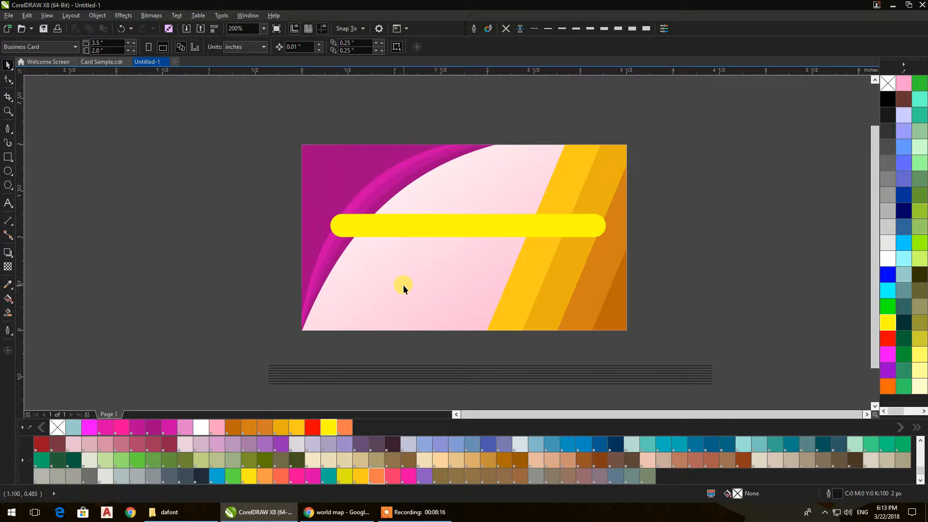
Align the group of lines with the yellow bar by their horizontal and vertical centres
click(317, 371)
shift+click(386, 221)
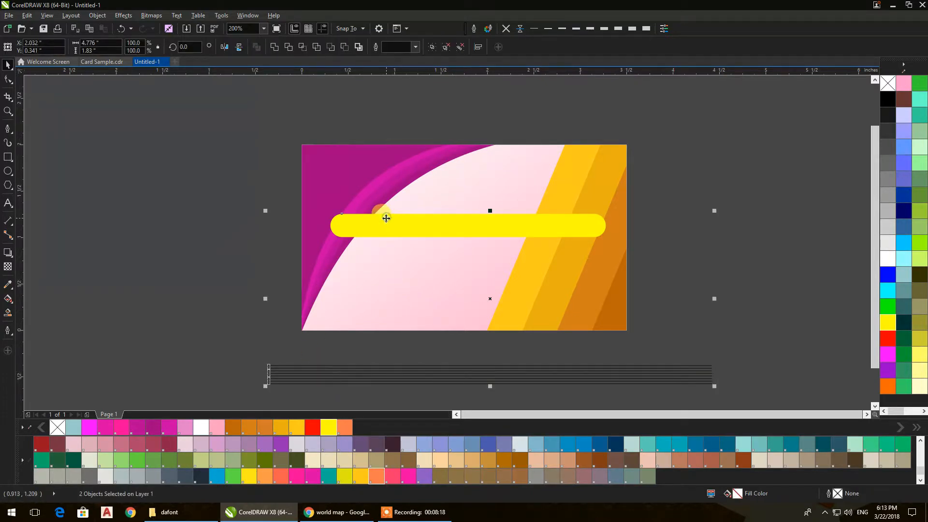
key(e)
key(c)
click(225, 281)
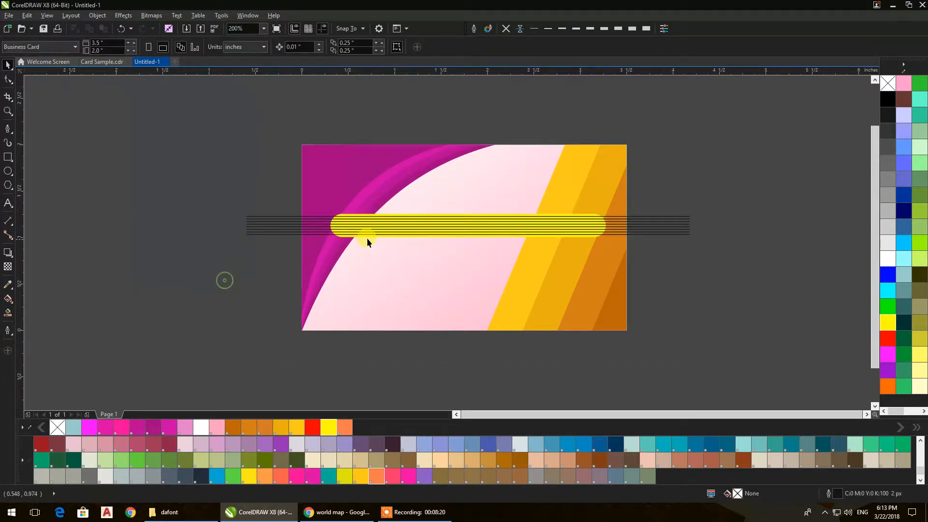
Bring the yellow bar to the front of the page, over the lines
click(553, 240)
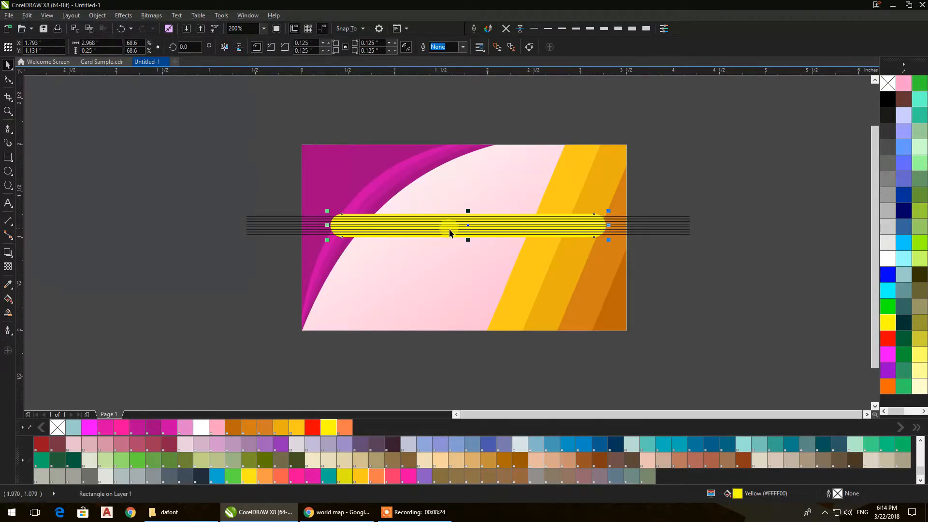
right_click(466, 226)
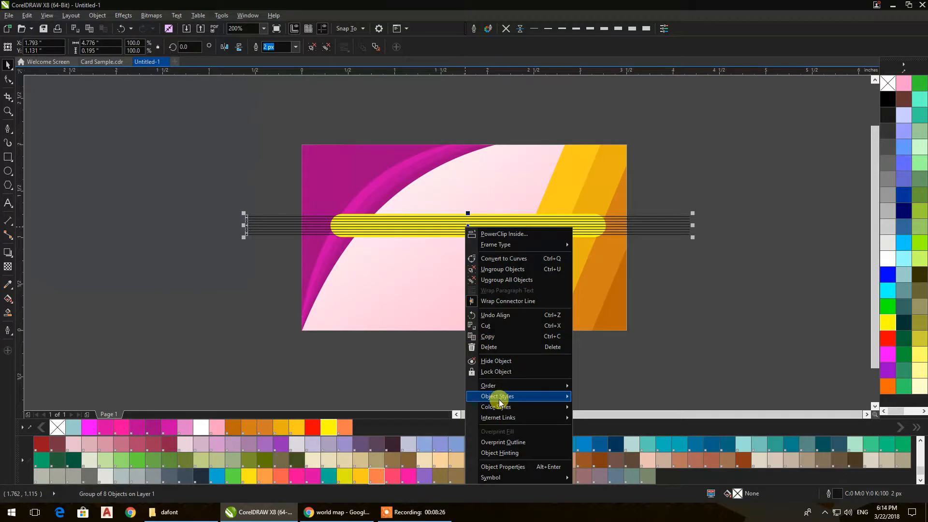
click(686, 296)
scroll(487, 234, up, 2)
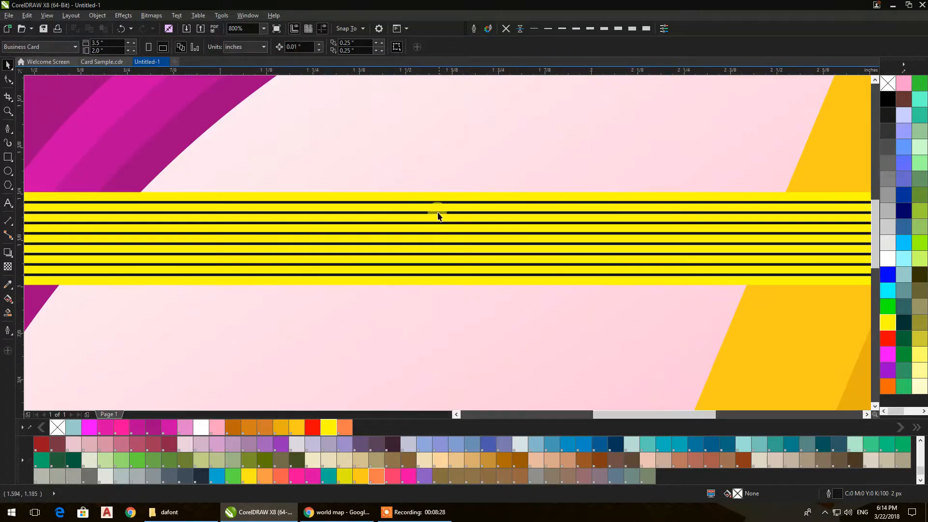
right_click(433, 199)
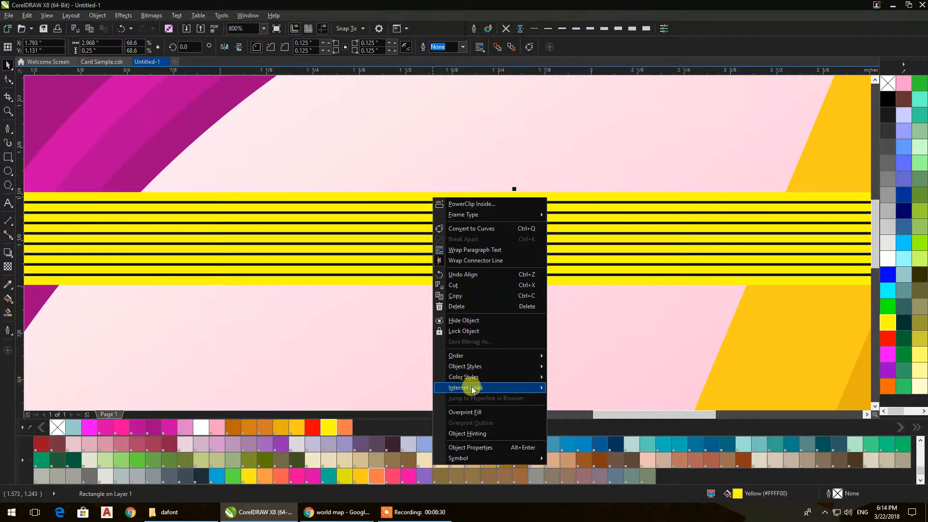
mouse_move(481, 356)
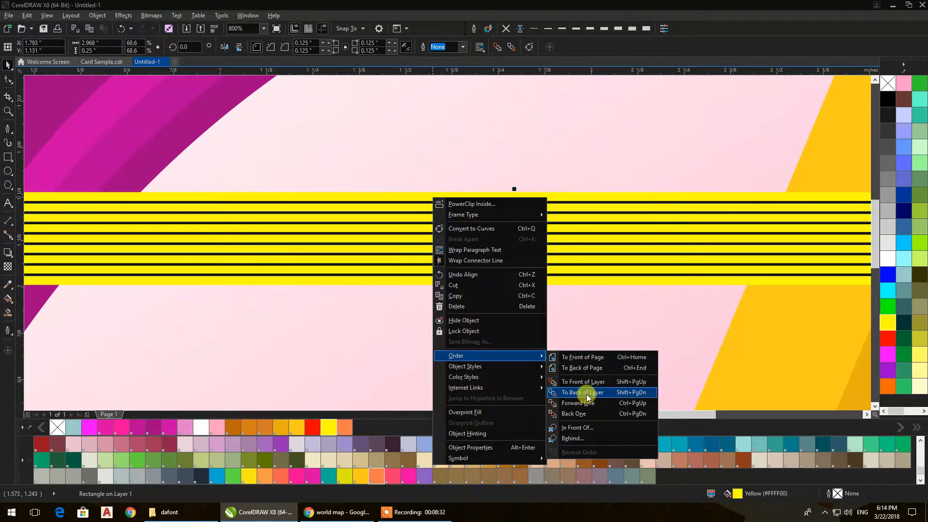
click(590, 359)
Give the yellow bar a 5 px outline, trying white first and settling on black
scroll(532, 313, down, 2)
drag(482, 299, 405, 265)
click(709, 297)
scroll(576, 261, up, 2)
click(613, 274)
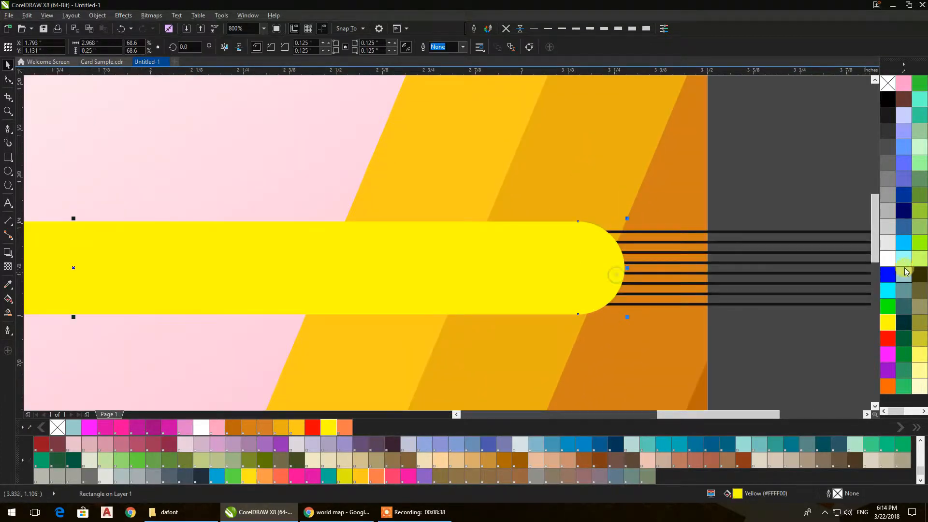
right_click(888, 262)
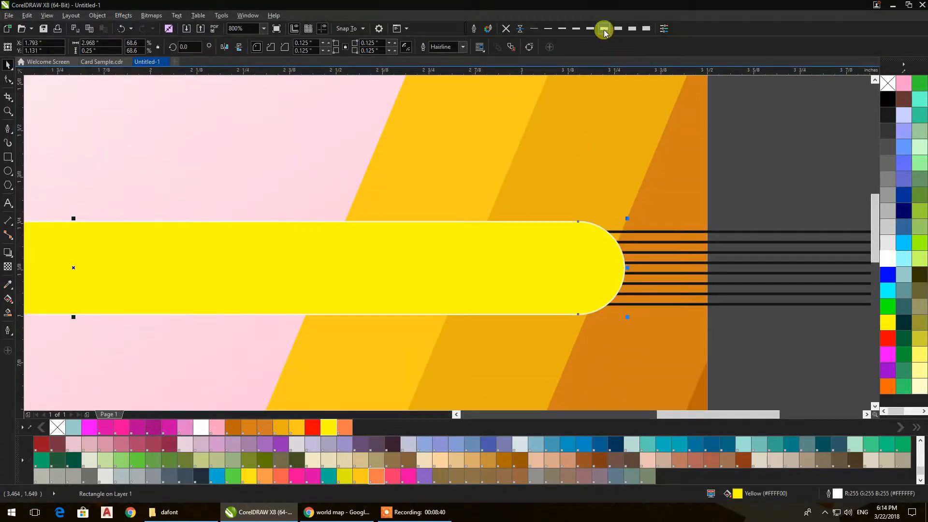
click(589, 28)
scroll(657, 238, down, 1)
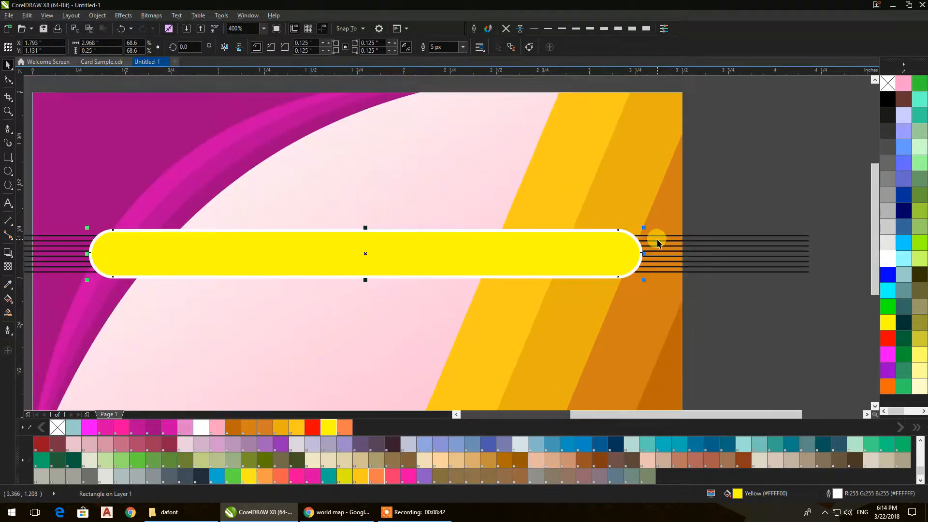
right_click(888, 98)
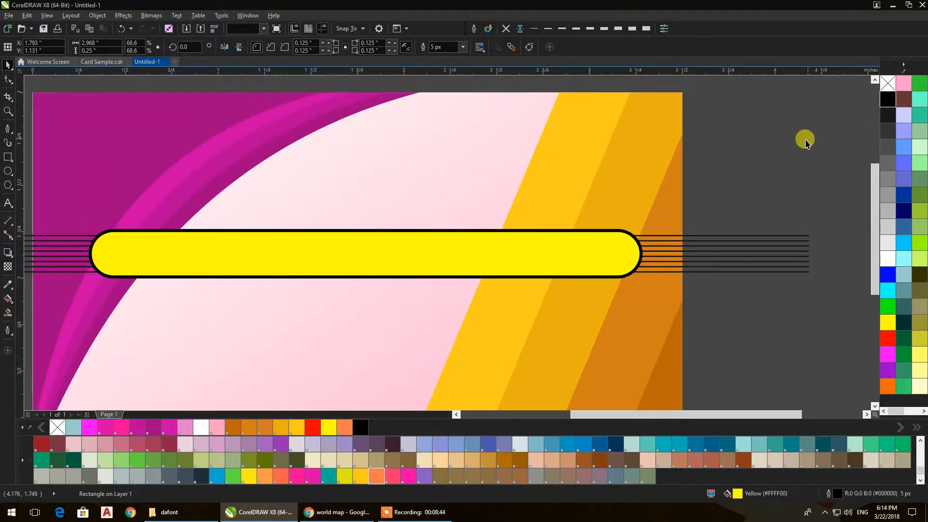
click(804, 140)
Set the outline width of the eight-line group to 4 px
click(800, 265)
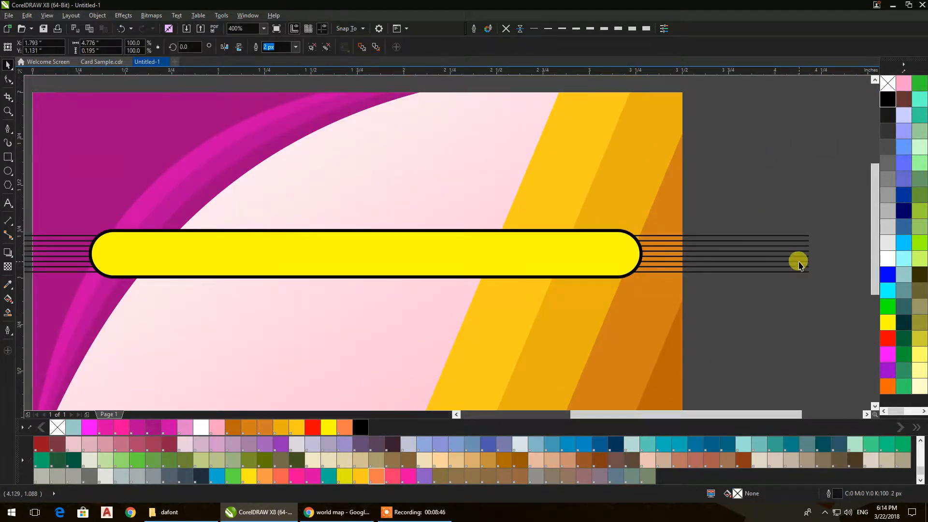
click(575, 30)
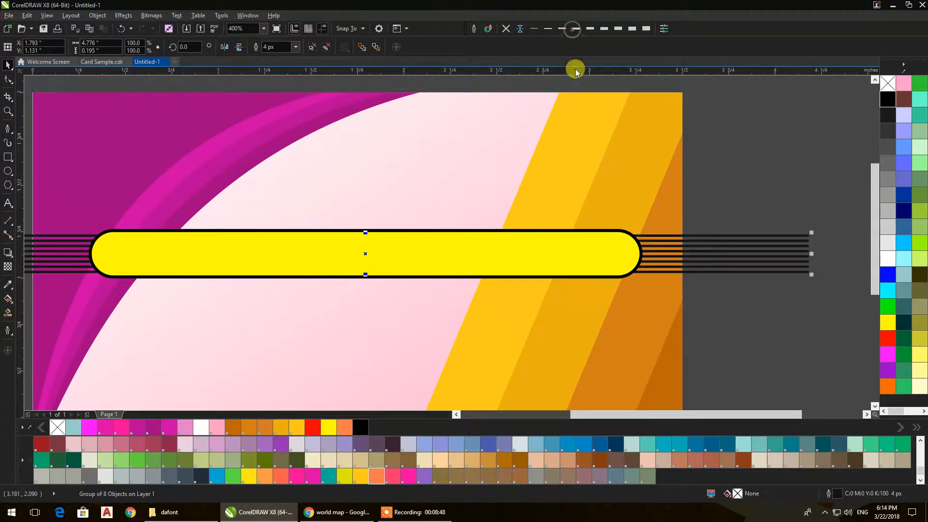
scroll(653, 203, down, 2)
Group the yellow bar with the lines and move the group above the card
drag(764, 289, 266, 217)
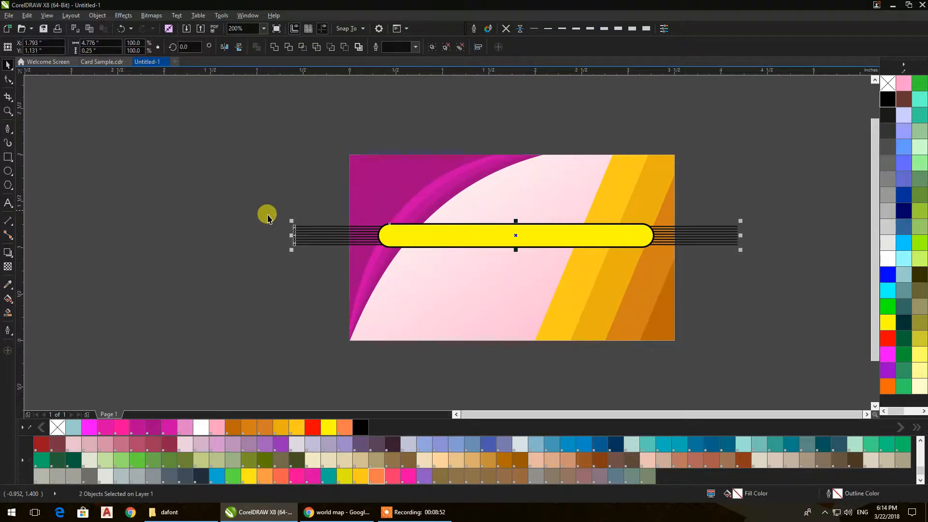
right_click(389, 238)
click(421, 290)
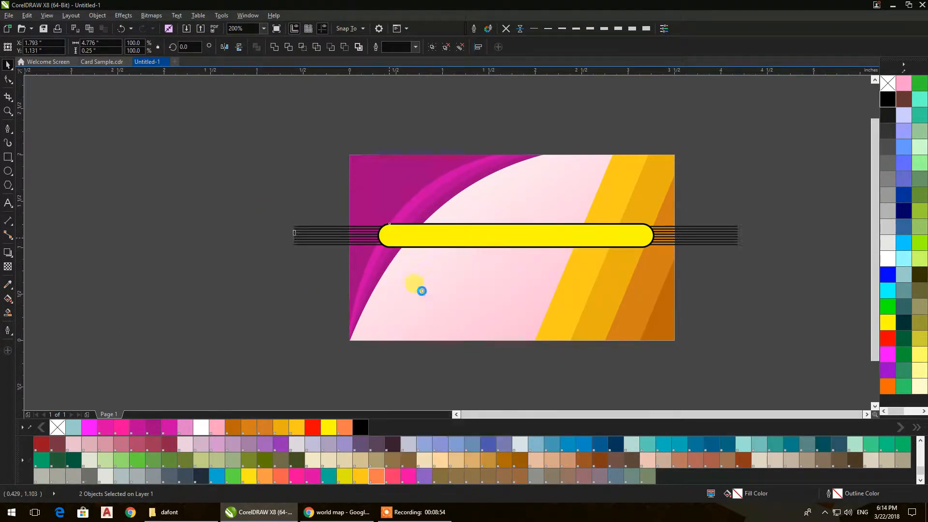
drag(475, 233, 484, 105)
PowerClip the group of bar and lines inside the card rectangle
right_click(482, 101)
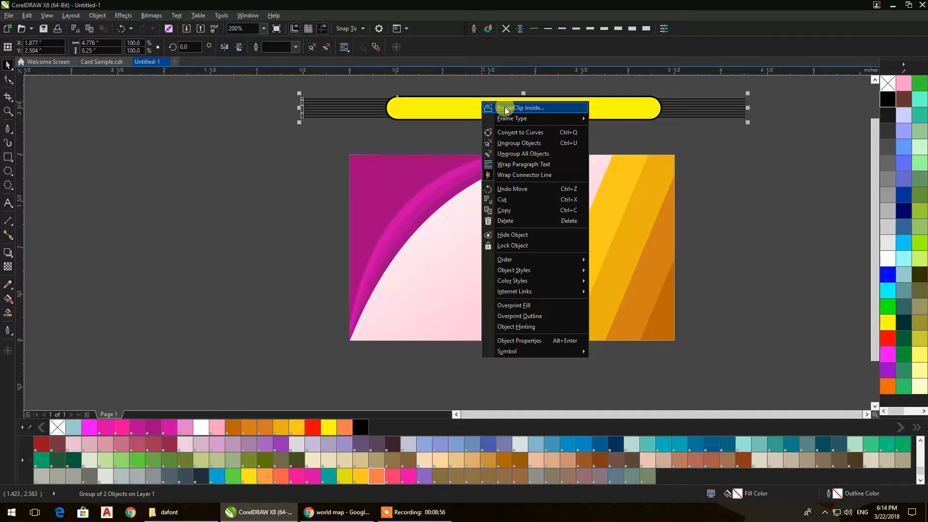
click(505, 107)
click(483, 318)
double_click(483, 315)
click(511, 250)
key(ctrl+z)
right_click(237, 218)
click(213, 198)
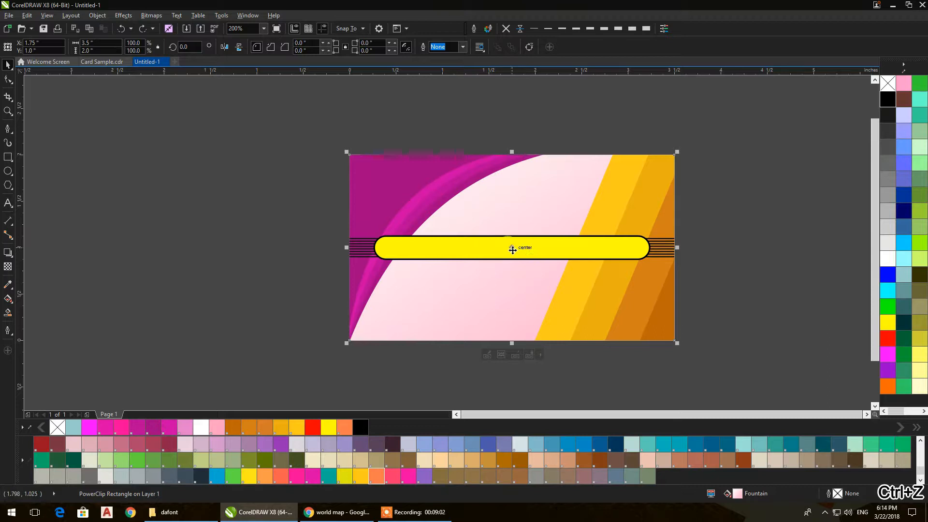
Edit the card's PowerClip contents and move the bar-and-lines group down near the card's lower edge, to a Y position of about 0.19 inches
click(486, 355)
click(497, 247)
ctrl+click(493, 247)
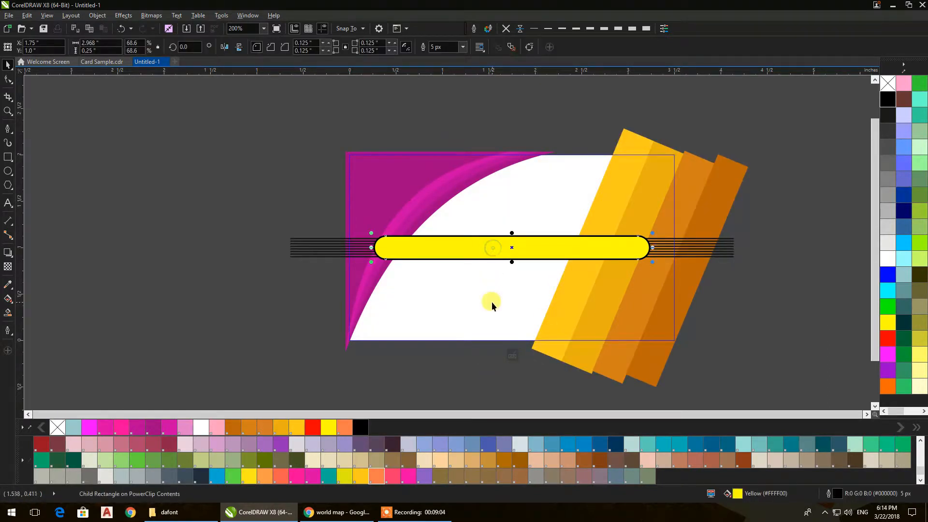
click(734, 338)
click(519, 250)
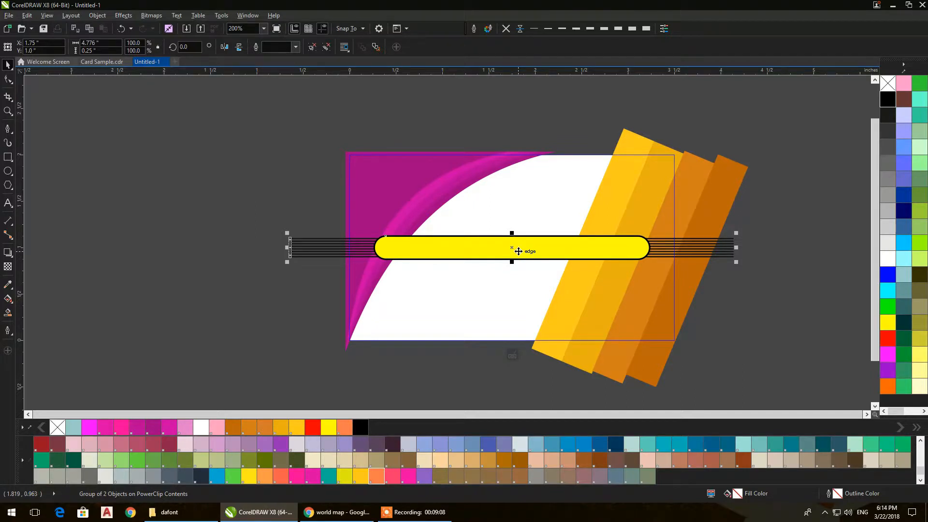
drag(514, 248, 517, 325)
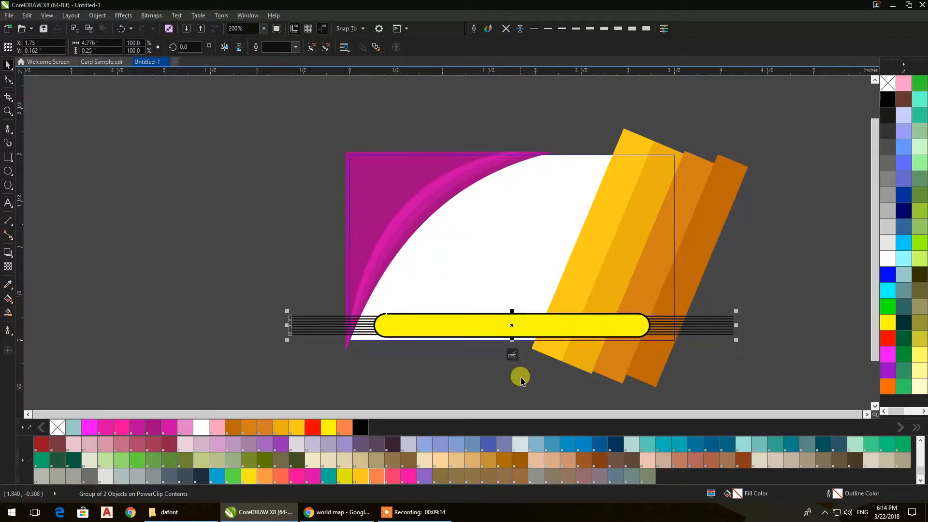
scroll(514, 354, up, 2)
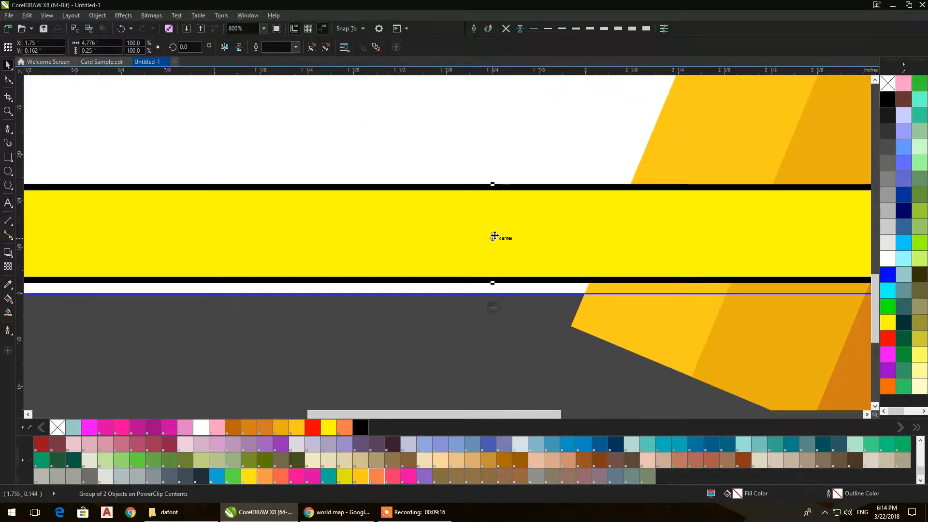
drag(495, 235, 494, 223)
Change the outline colour of the bar and lines to white and finish editing the PowerClip contents
click(527, 332)
scroll(527, 332, down, 3)
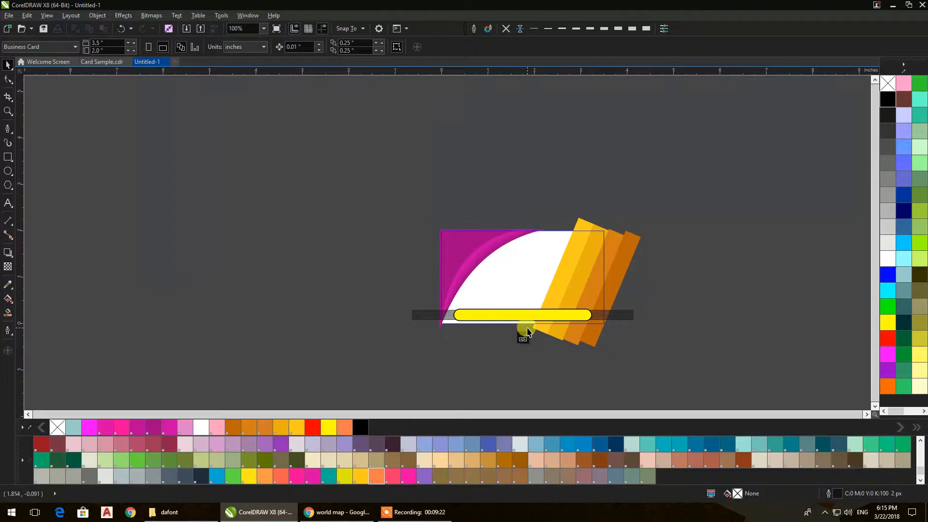
scroll(526, 331, up, 1)
click(729, 307)
right_click(880, 246)
click(765, 248)
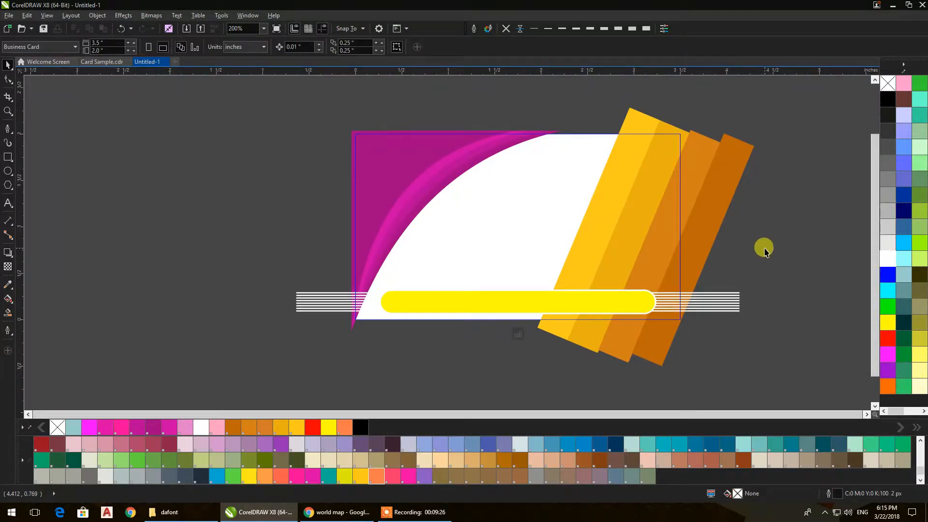
ctrl+click(764, 248)
click(764, 249)
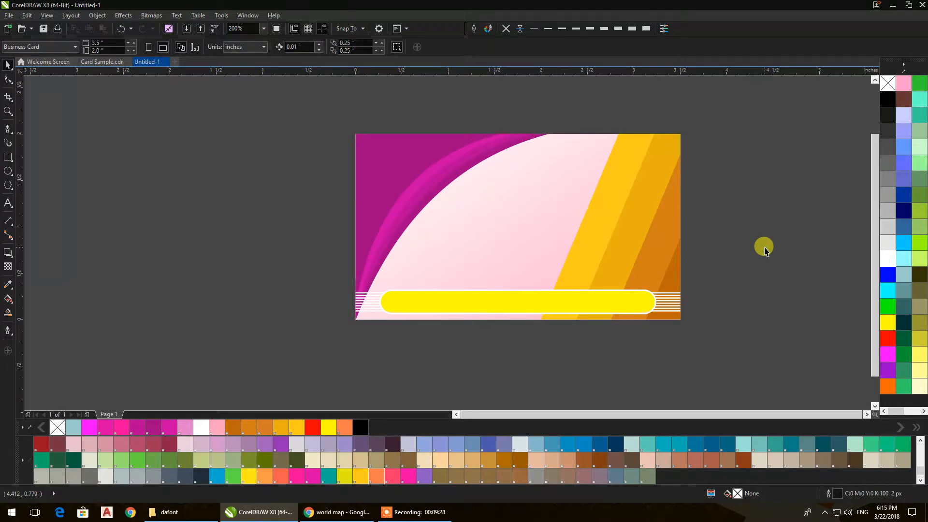
Reopen the card's PowerClip contents for editing and ungroup the bar from the lines
click(648, 288)
ctrl+click(649, 269)
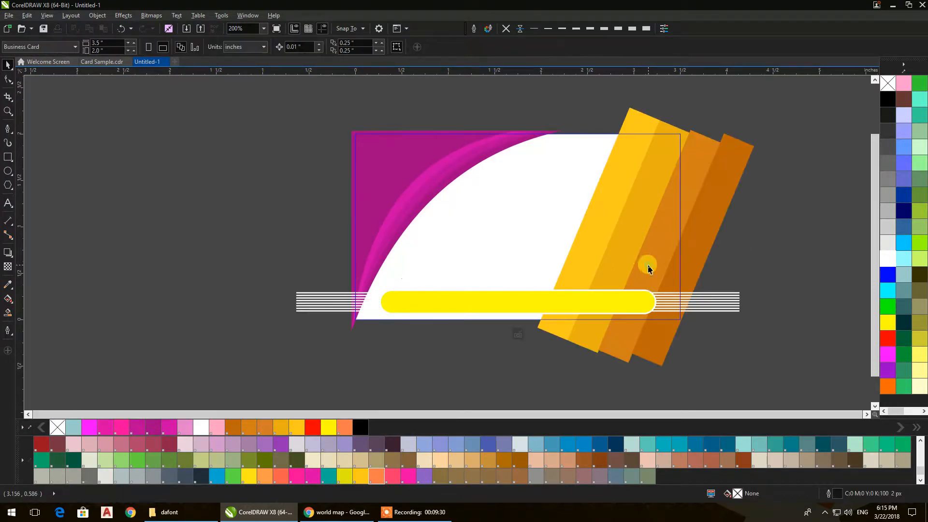
click(296, 304)
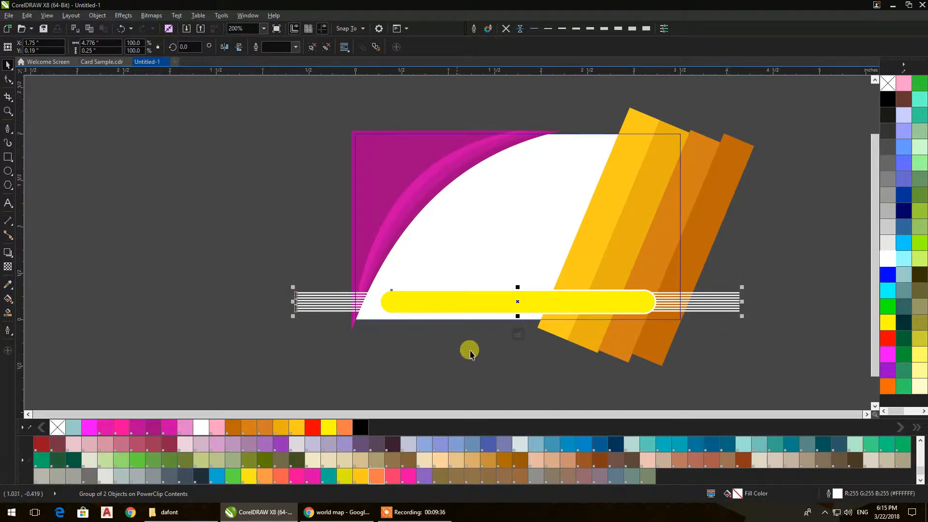
click(518, 335)
click(493, 334)
click(493, 305)
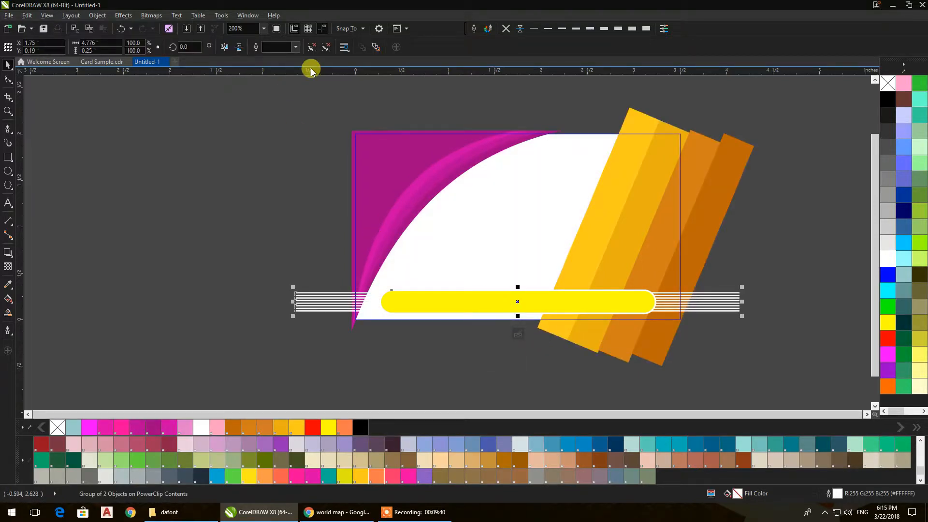
click(312, 47)
Apply a vertical linear fountain fill to the yellow bar with the Interactive Fill tool, using brown as the upper colour
click(438, 304)
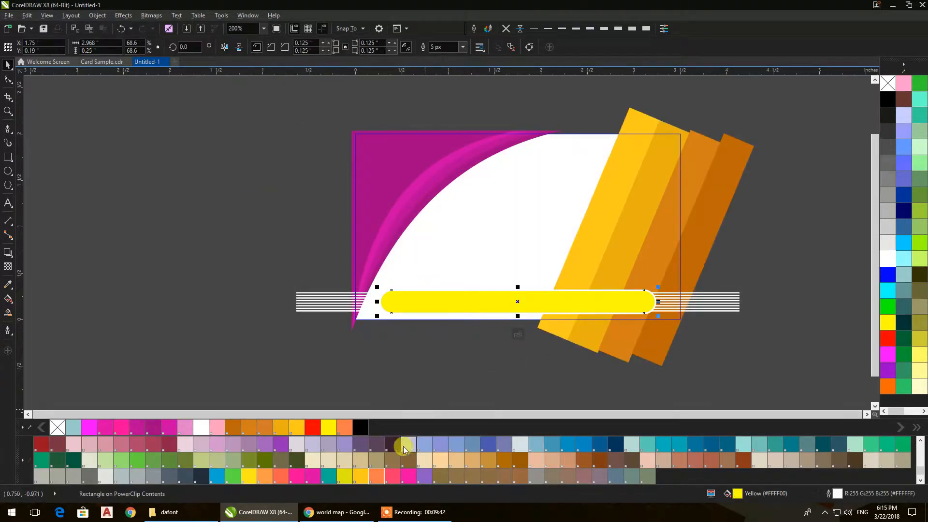
click(8, 314)
scroll(483, 305, up, 5)
scroll(497, 274, down, 2)
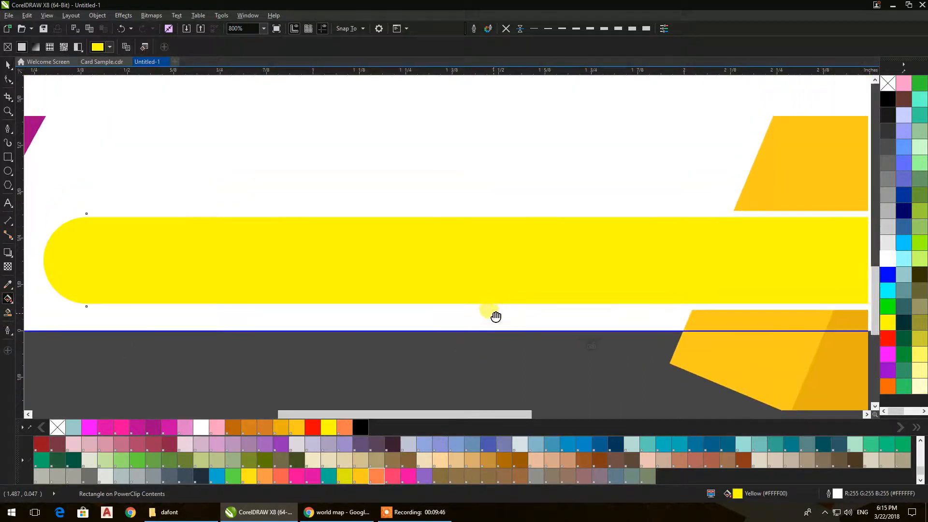
drag(535, 305, 535, 222)
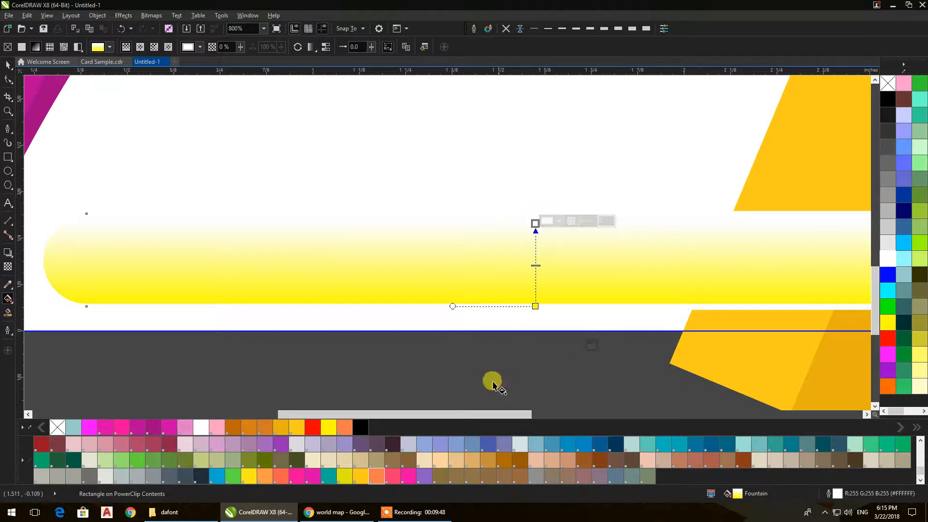
click(519, 460)
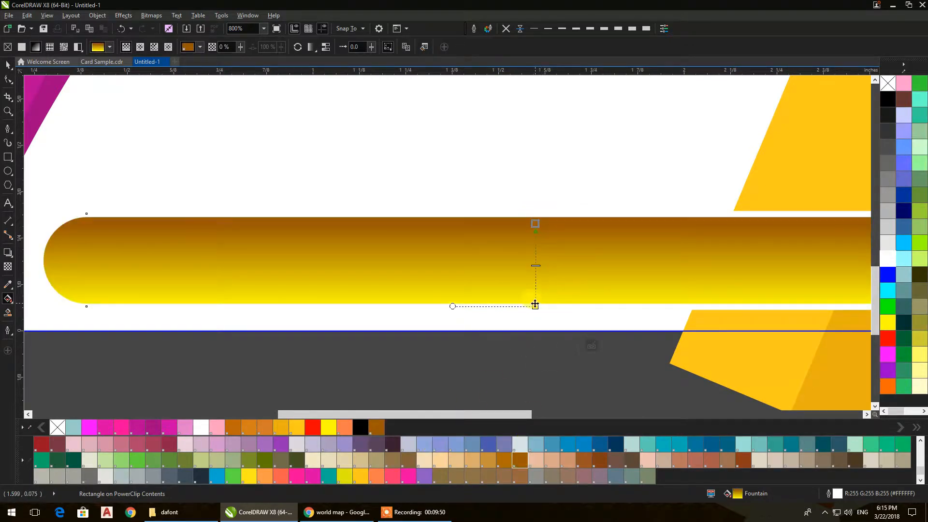
Replace the gradient's yellow with amber and redraw it from top to bottom so the brown lies along the bar's lower edge
click(535, 305)
click(294, 430)
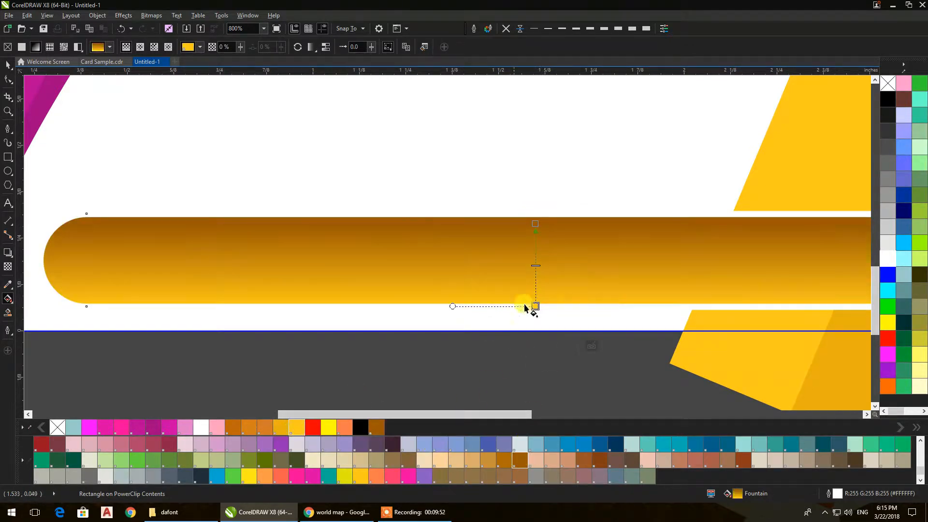
drag(559, 223, 559, 303)
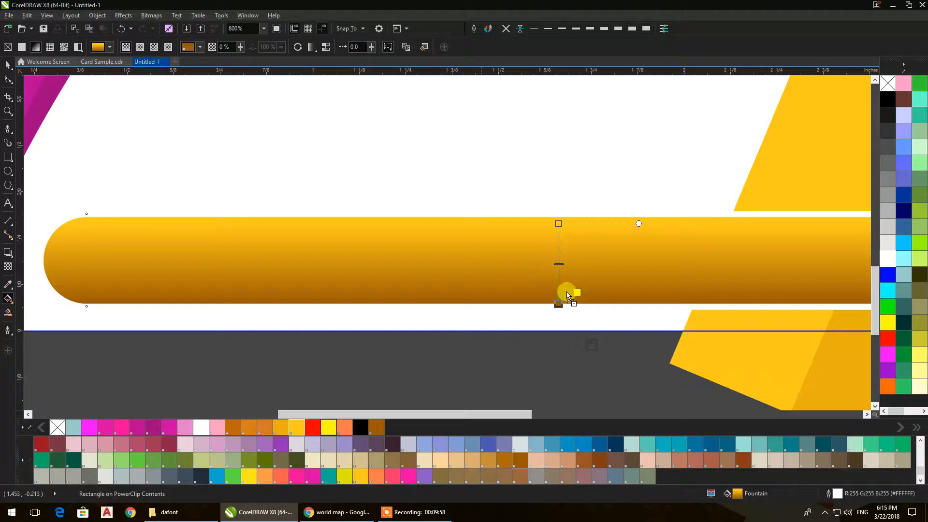
Redraw the bar's linear gradient from its lower edge to its upper edge, with dark orange at the lower end and yellow at the upper end
drag(559, 305, 559, 305)
drag(626, 300, 625, 218)
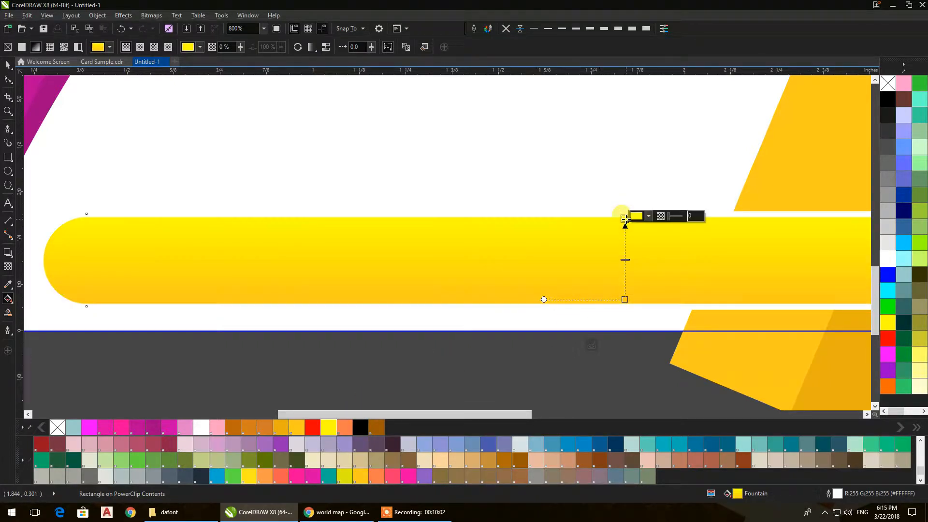
scroll(592, 237, down, 1)
drag(463, 249, 384, 280)
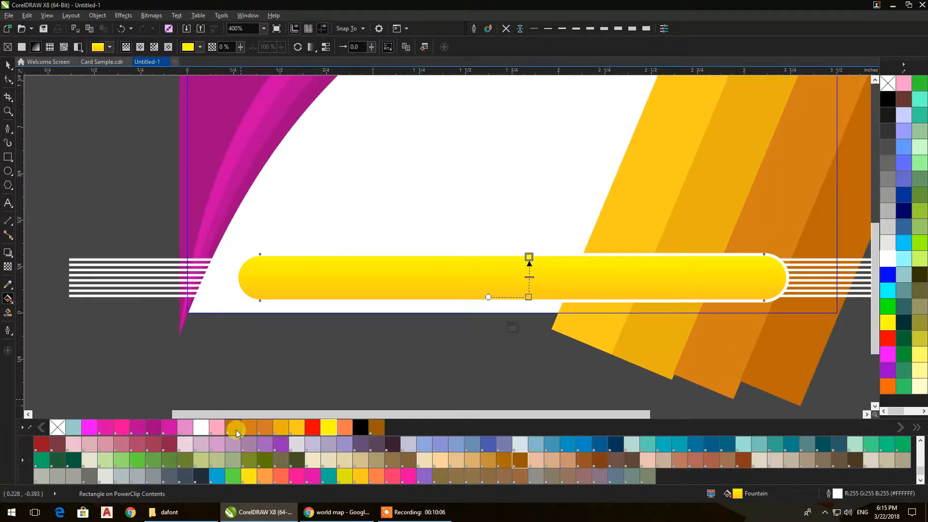
drag(530, 299, 529, 299)
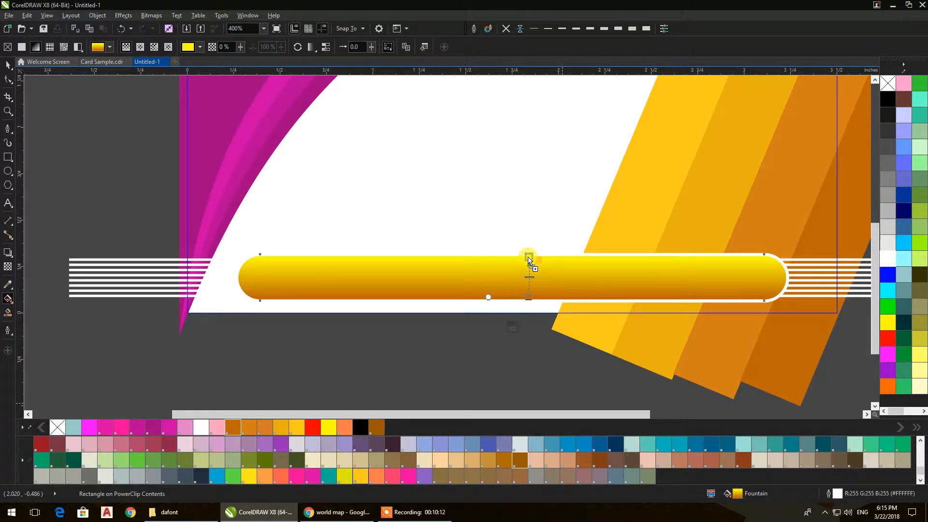
drag(529, 259, 529, 258)
drag(332, 428, 528, 258)
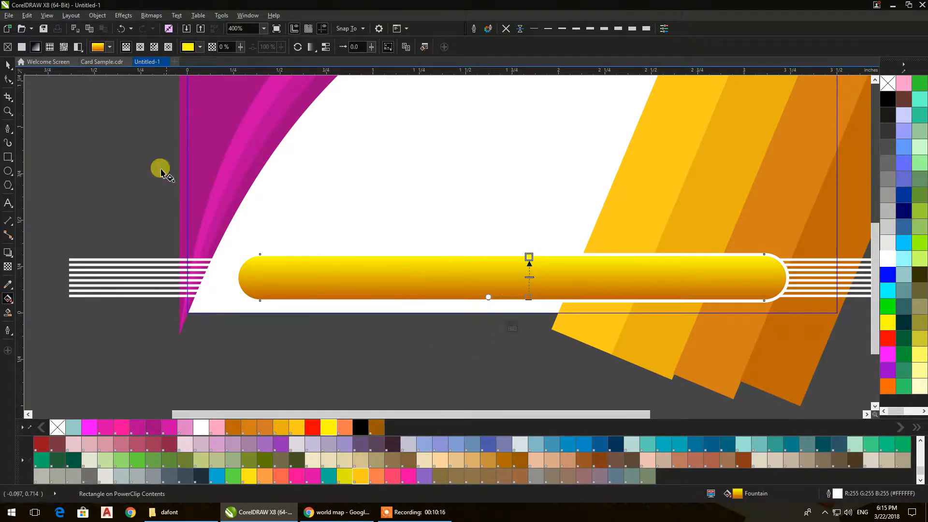
Deselect the bar and finish editing the card's PowerClip contents
click(8, 65)
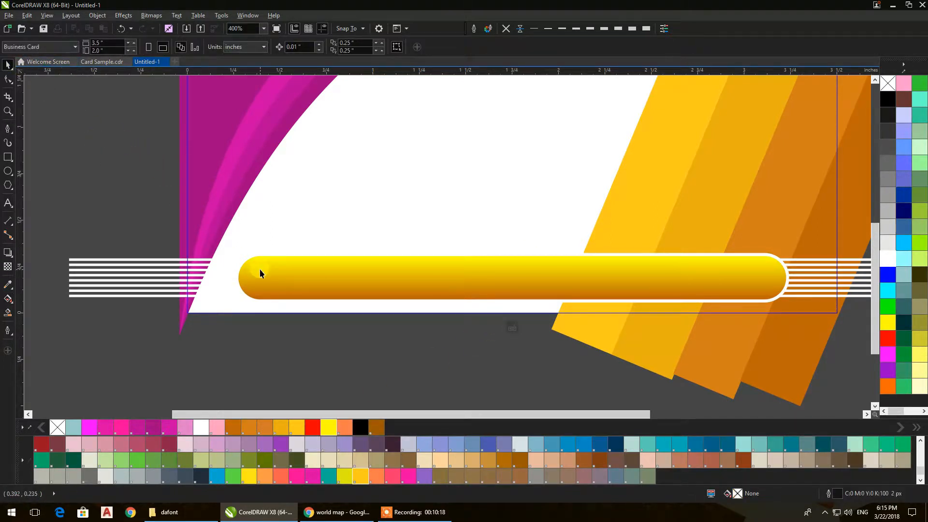
click(311, 373)
click(345, 376)
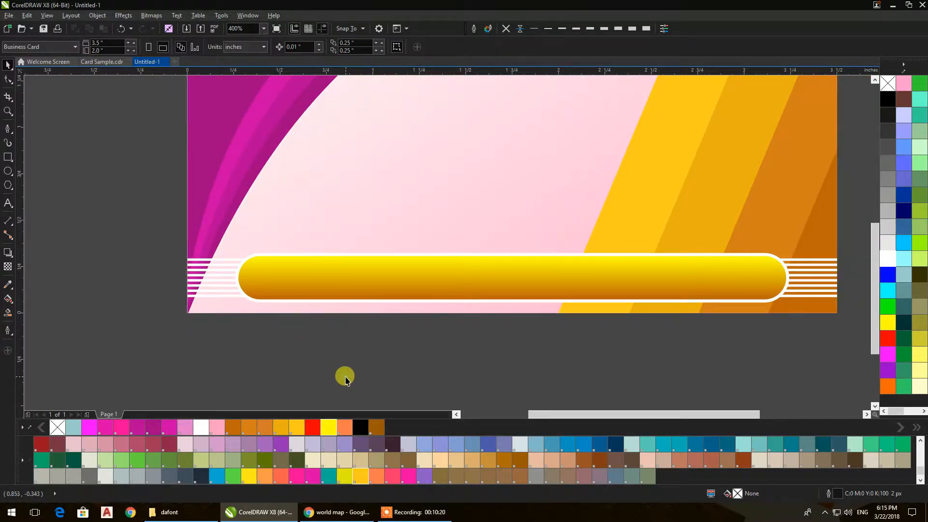
scroll(341, 373, down, 2)
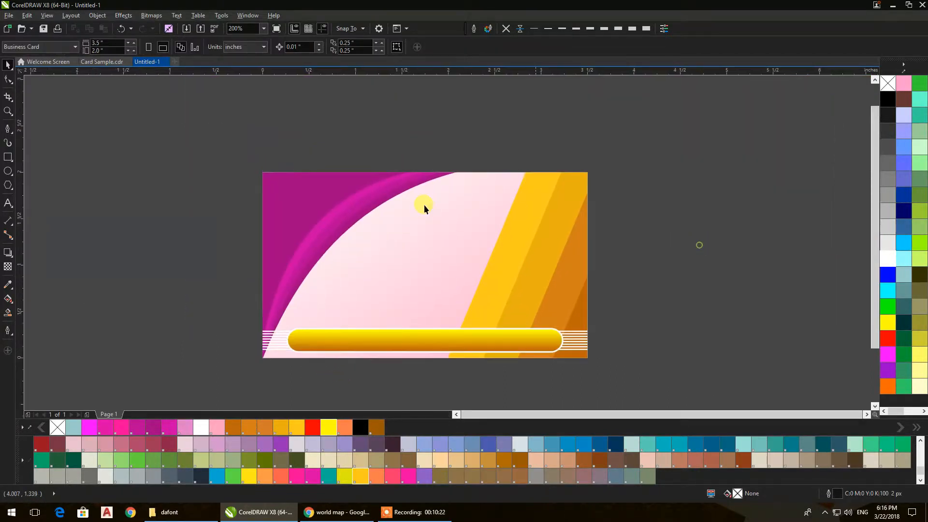
Draw a circle about 0.7 in wide and a square about 0.57 in wide on the empty area beside the card's magenta side
click(8, 175)
drag(162, 203, 228, 265)
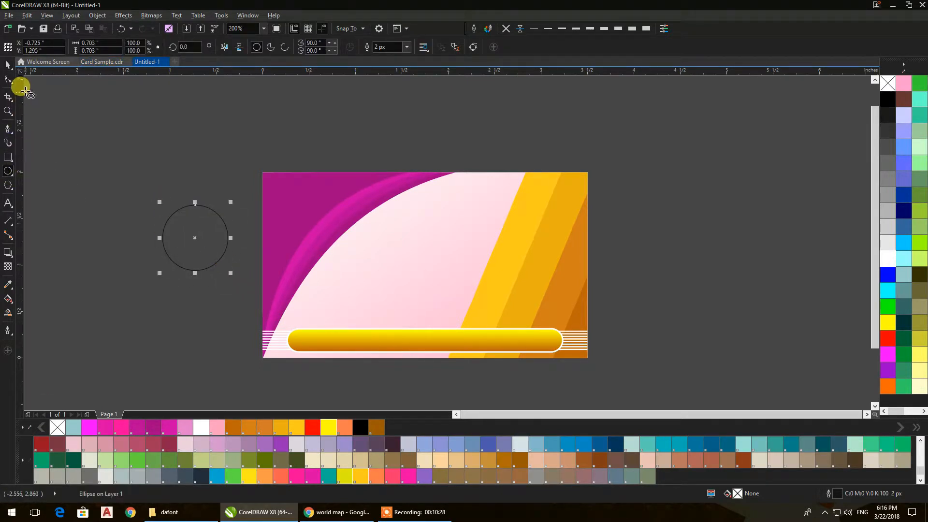
click(7, 65)
mouse_move(99, 154)
mouse_down()
mouse_move(126, 195)
mouse_move(153, 208)
mouse_move(461, 168)
mouse_move(424, 169)
mouse_move(246, 124)
mouse_up()
scroll(462, 175, up, 1)
Make a slightly rotated copy of the square about its centre and weld both squares into one outline
click(334, 168)
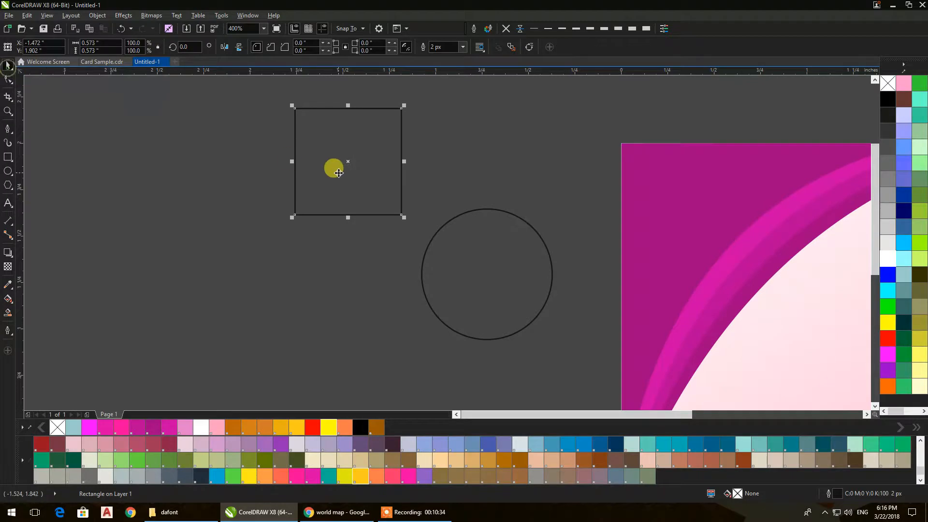
click(398, 117)
drag(406, 104, 419, 122)
click(441, 135)
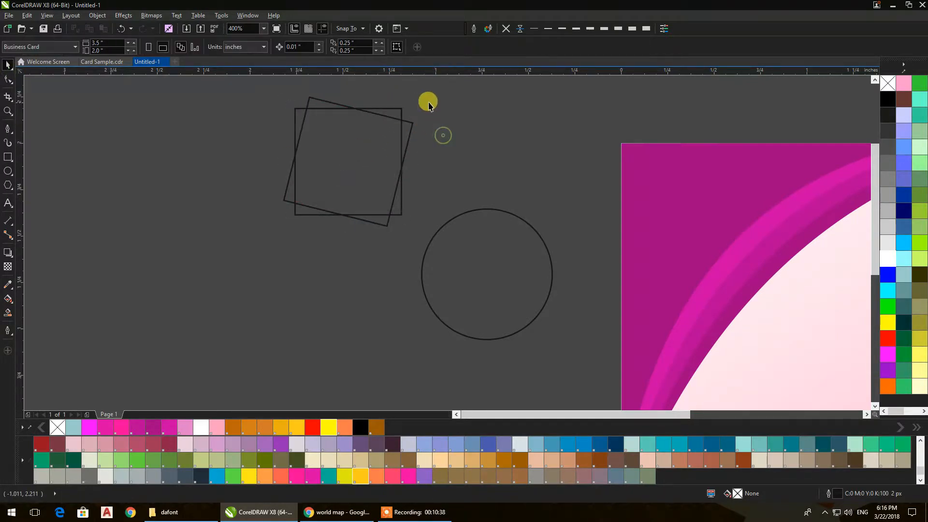
drag(257, 85, 433, 253)
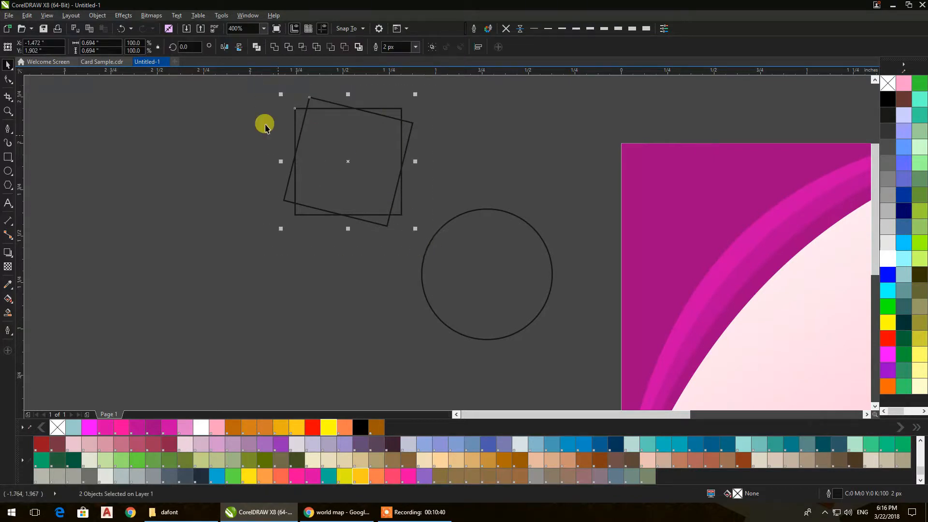
click(260, 50)
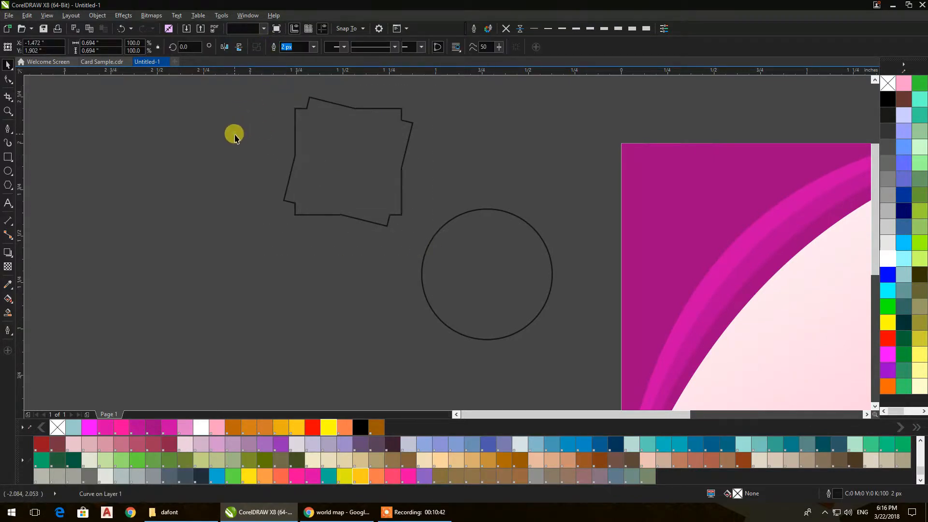
Move the welded shape away from the circle and place a horizontal guideline at its lowest corner
drag(373, 160, 345, 188)
click(352, 311)
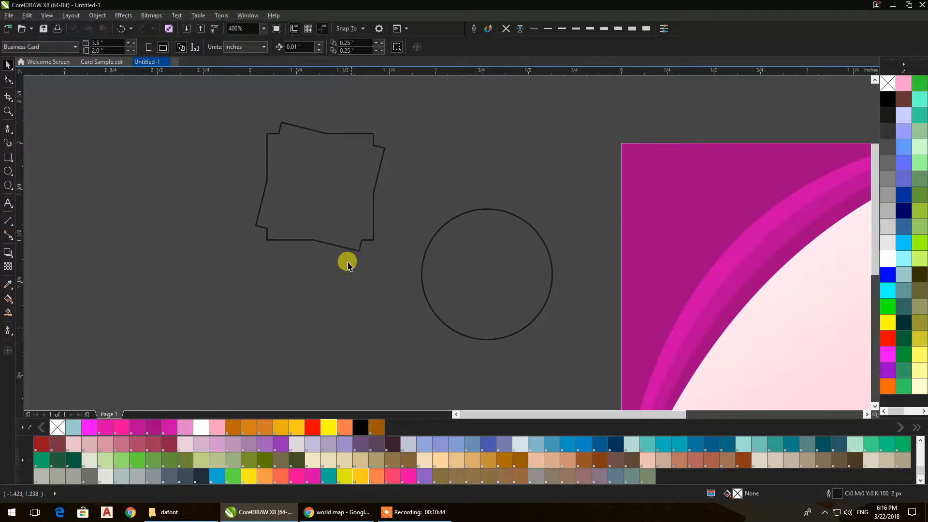
drag(248, 72, 360, 251)
Rotate the welded shape about 6.8° around its lowest corner until both bottom corners rest on the guideline
click(317, 241)
click(279, 232)
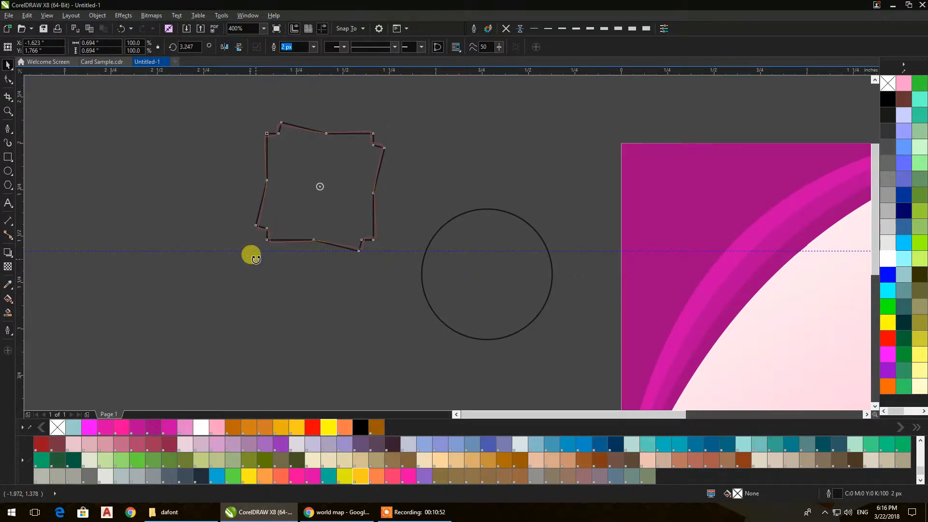
drag(256, 259, 246, 259)
key(ctrl+z)
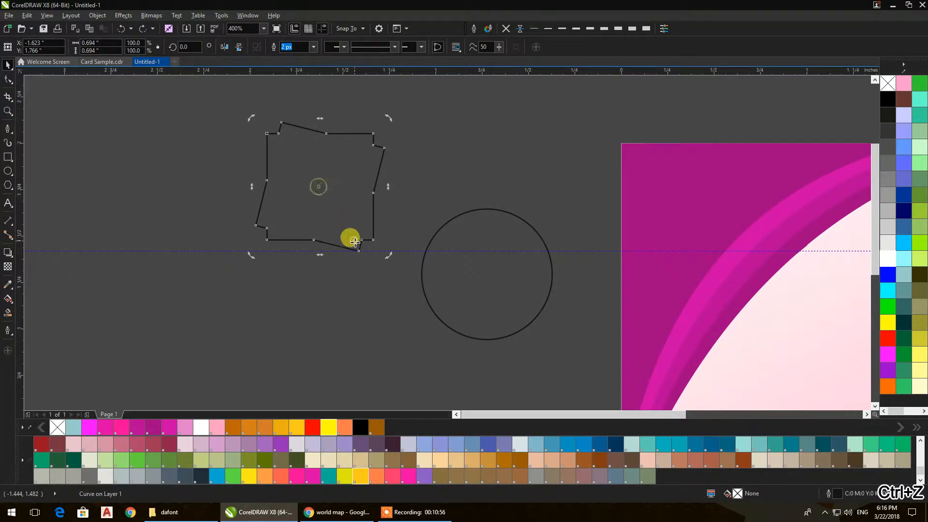
mouse_move(253, 257)
mouse_down()
mouse_move(260, 266)
mouse_move(256, 256)
mouse_up()
scroll(255, 263, up, 3)
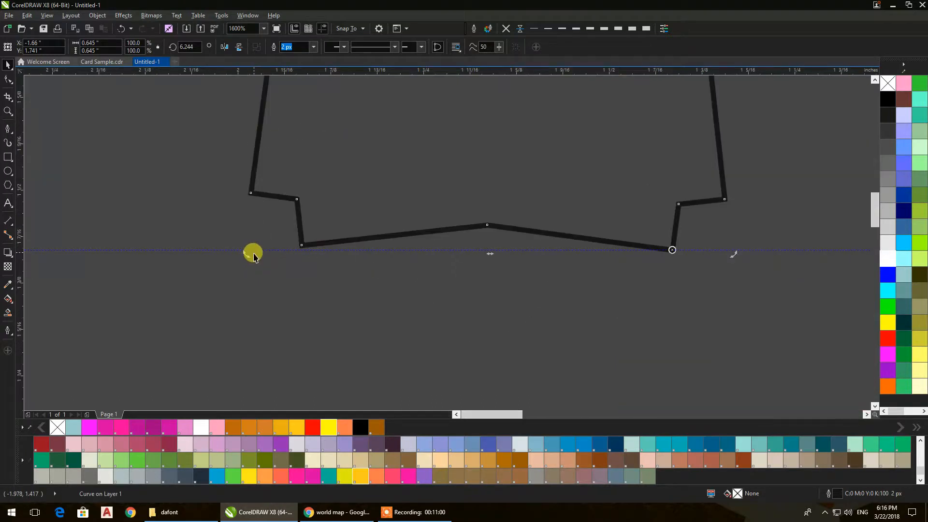
drag(241, 249, 240, 245)
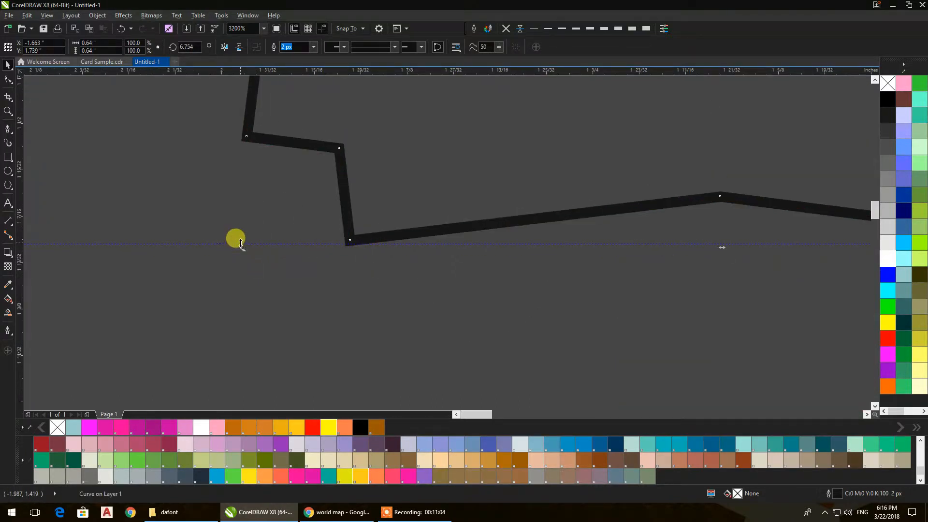
scroll(240, 244, down, 1)
click(218, 200)
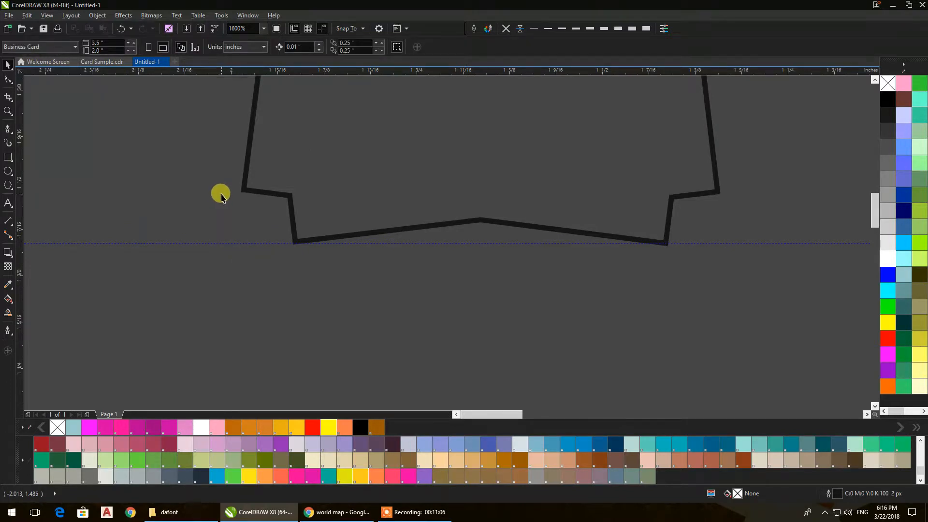
scroll(220, 195, down, 2)
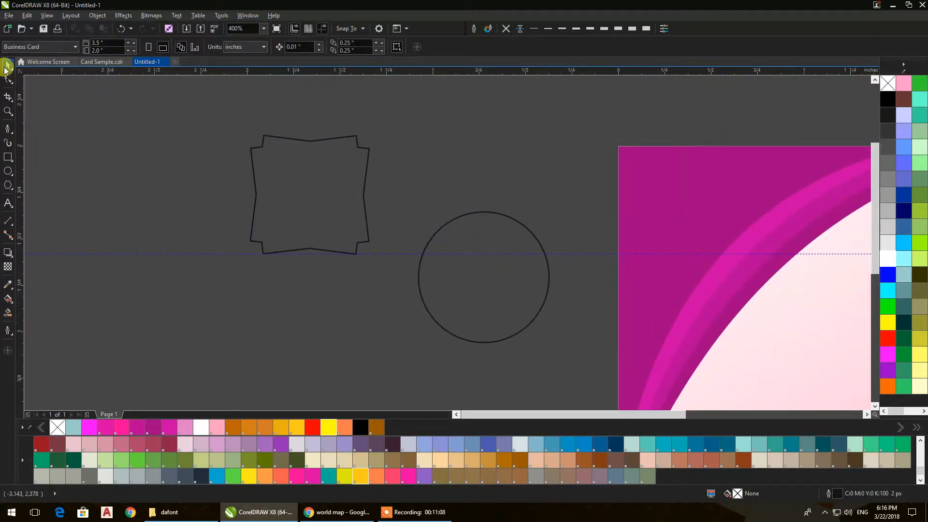
Shrink the circle to about 0.36 in and centre it horizontally and vertically on the welded shape
click(441, 259)
drag(547, 343, 486, 285)
shift+click(336, 197)
key(e)
key(c)
click(448, 174)
Enlarge the centred circle to about 0.46 in and combine it with the surrounding welded shape
click(342, 187)
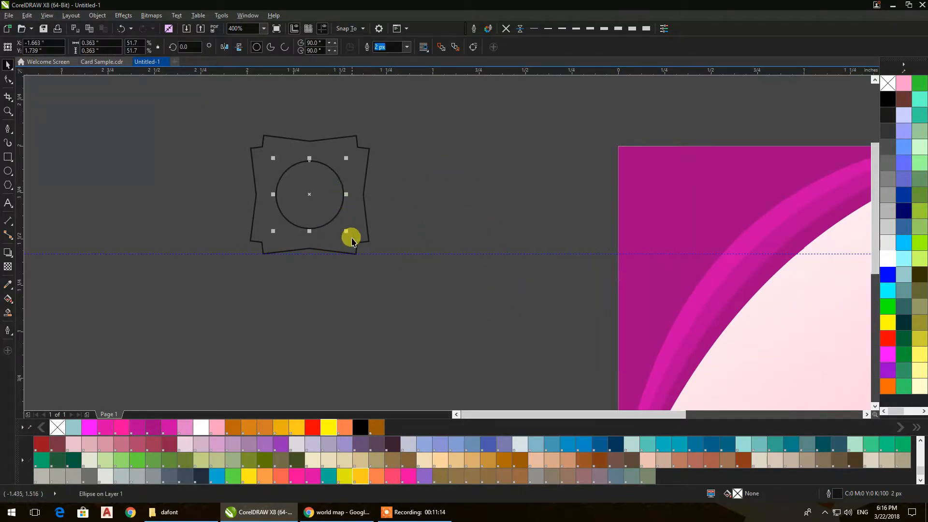
mouse_move(348, 234)
mouse_down()
mouse_move(363, 246)
mouse_move(351, 238)
mouse_up()
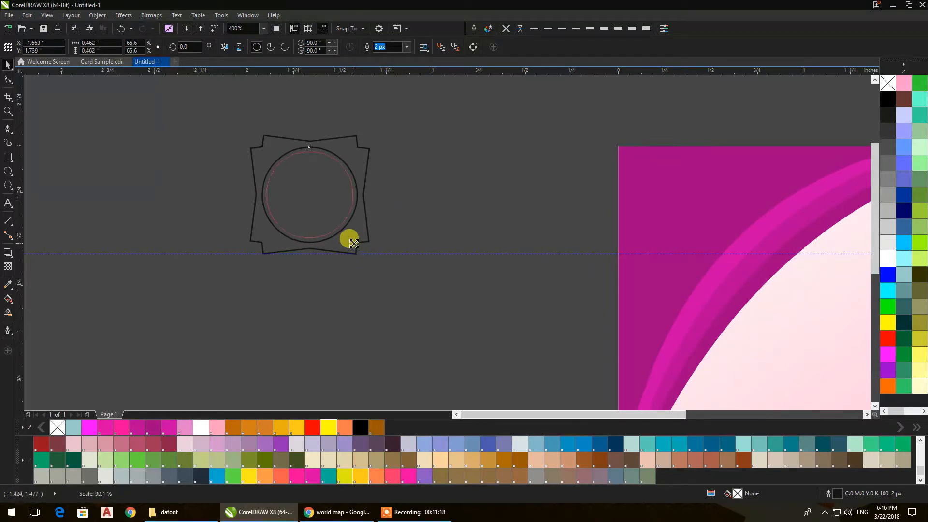
click(418, 198)
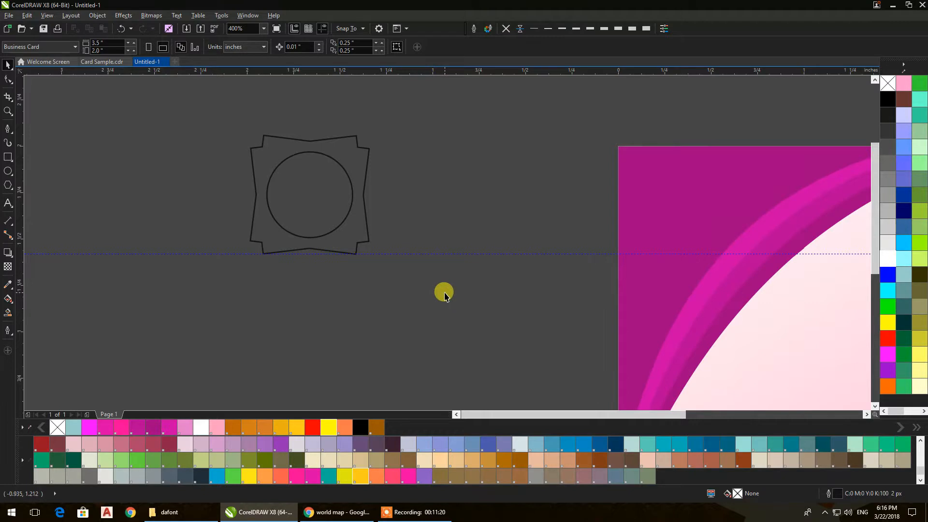
drag(455, 313, 209, 98)
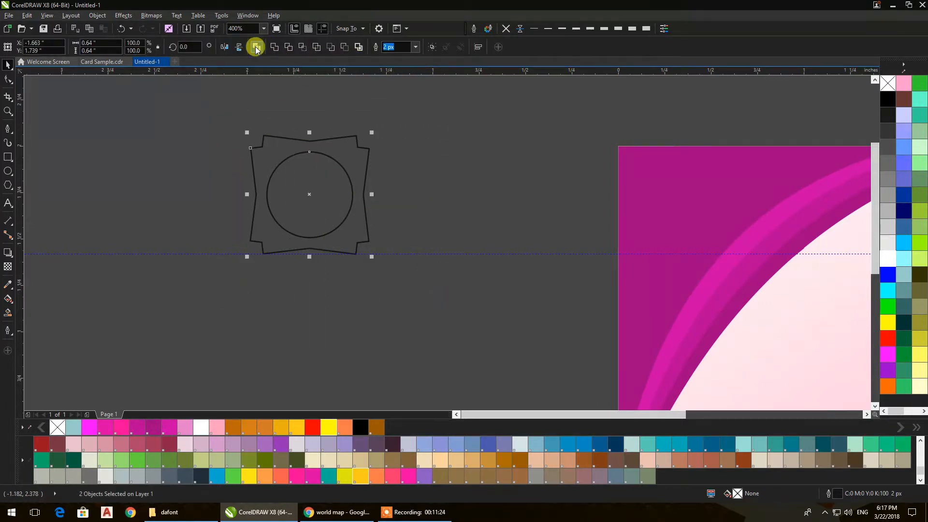
click(458, 145)
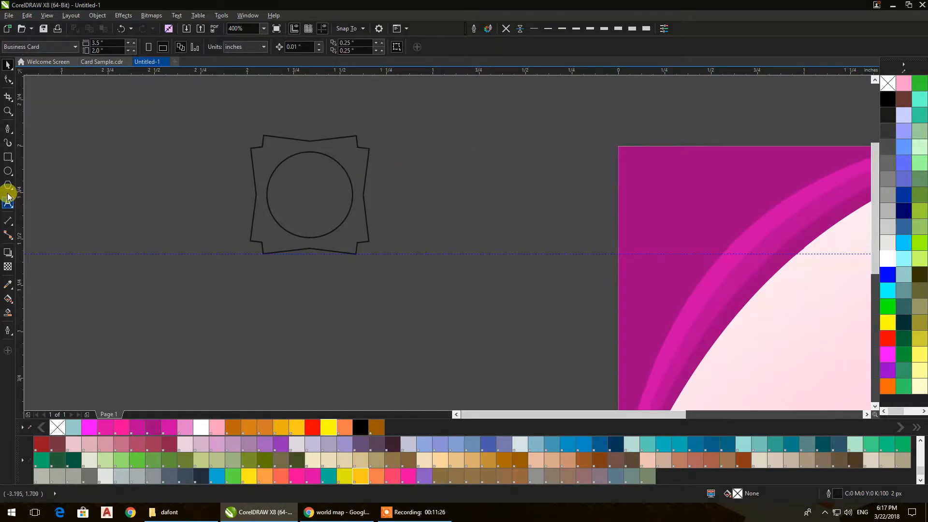
Draw a thin horizontal rectangle about 1.41 by 0.05 in across the emblem and make a copy rotated to vertical
click(7, 159)
drag(153, 193, 415, 201)
click(7, 64)
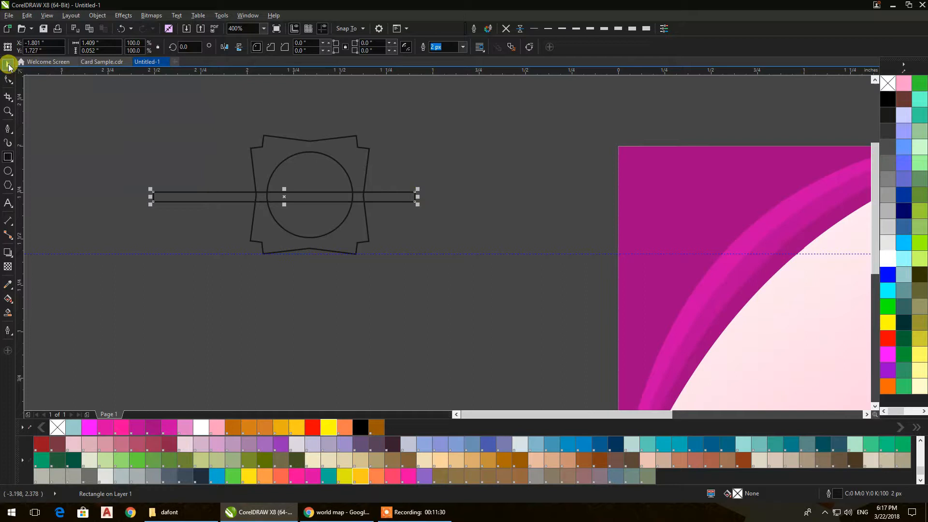
click(288, 194)
drag(419, 203, 284, 325)
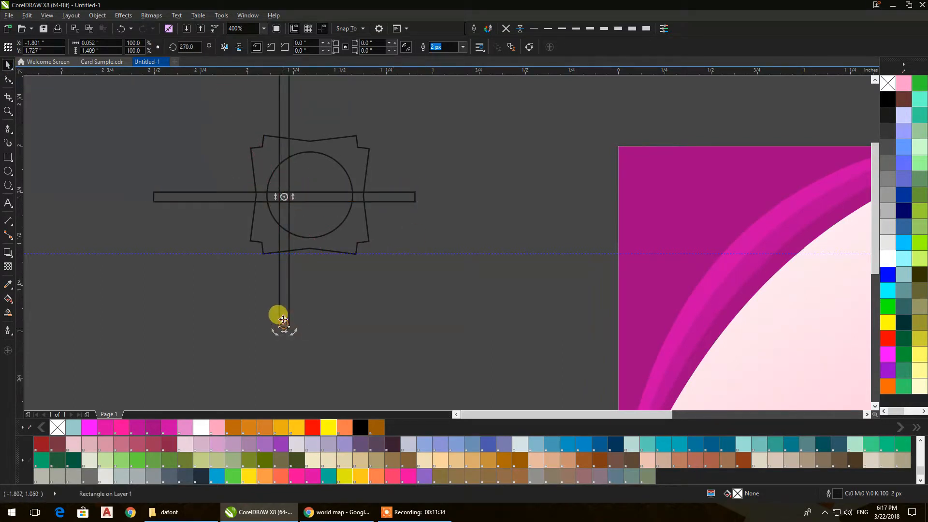
Weld the two thin rectangles into a cross and centre it on the combined emblem
shift+click(213, 193)
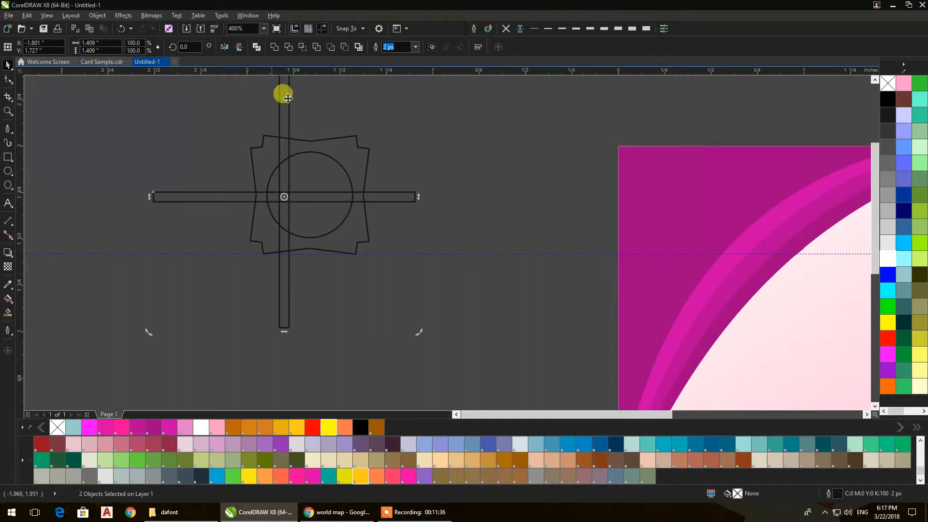
click(272, 51)
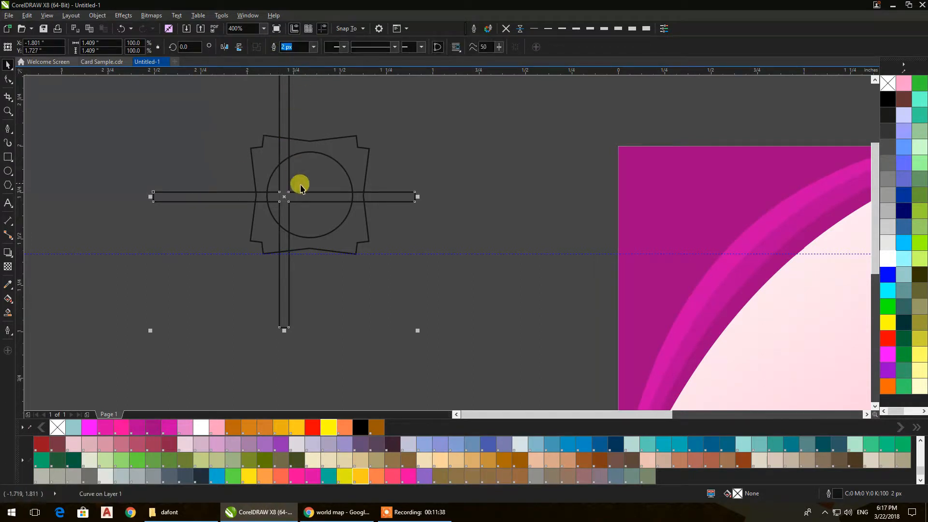
shift+click(342, 153)
key(e)
key(c)
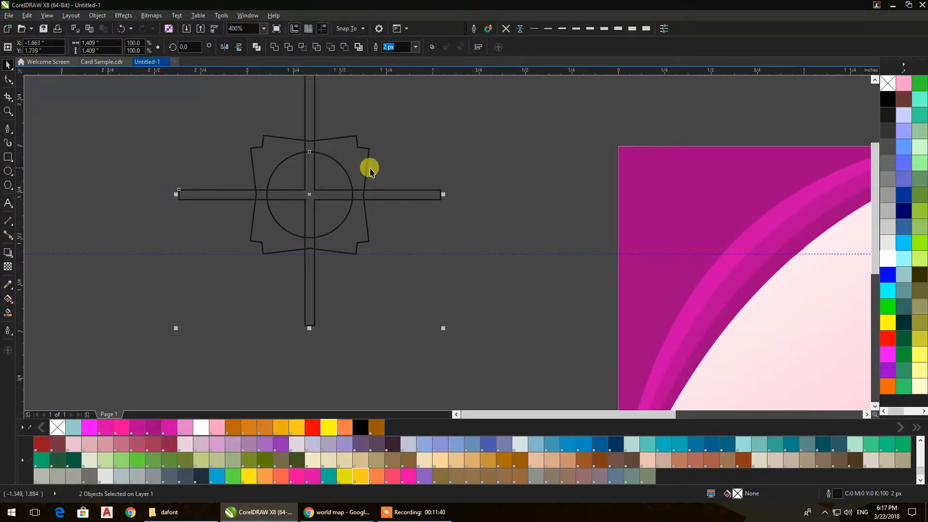
Trim the emblem with the cross and delete the cross
click(287, 48)
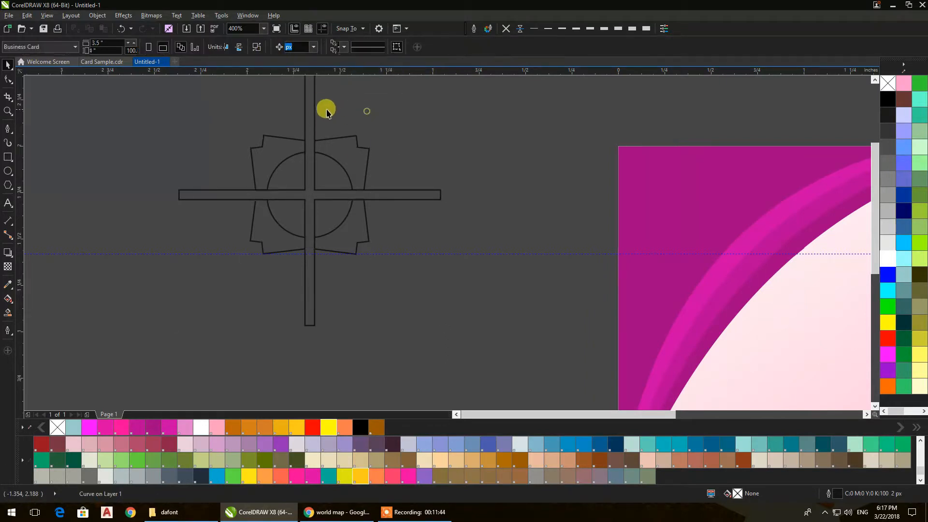
key(Delete)
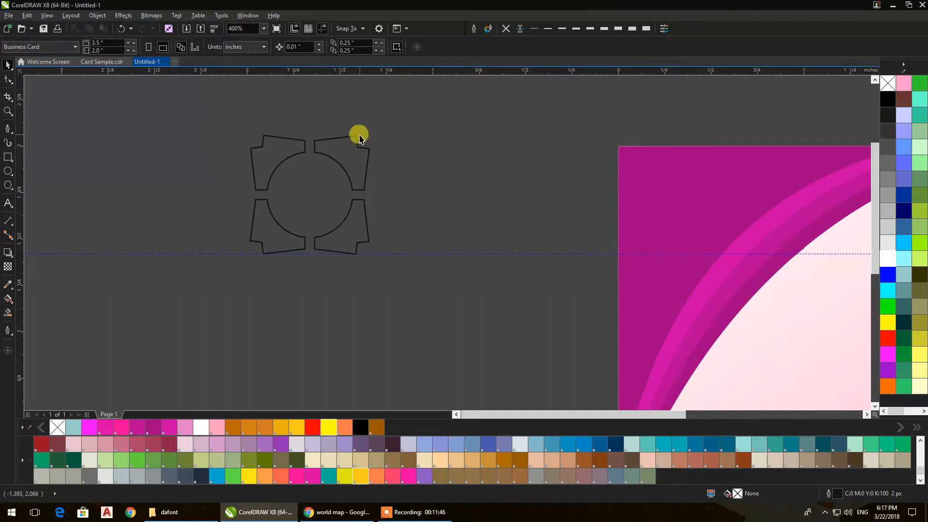
click(357, 151)
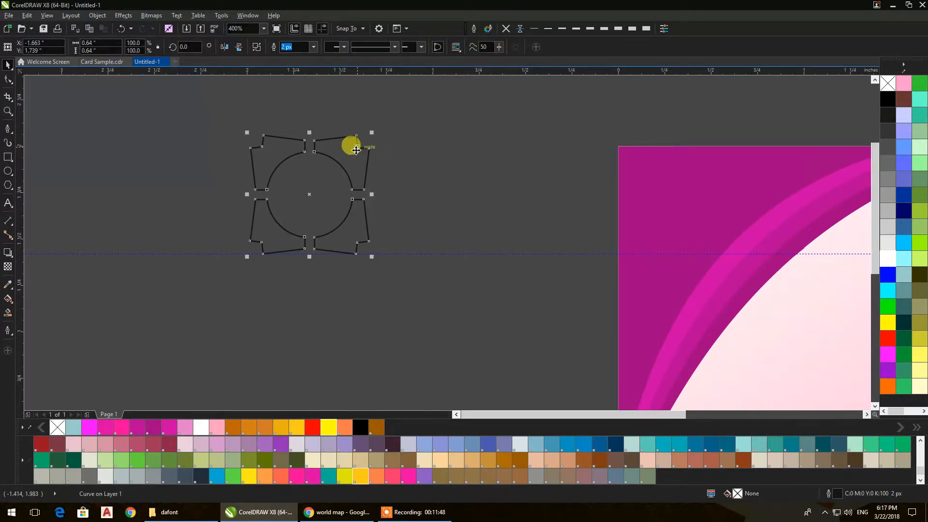
click(393, 175)
Place the emblem at about 0.34 in wide on the card's upper-right strips and fill it white without an outline
scroll(393, 177, down, 1)
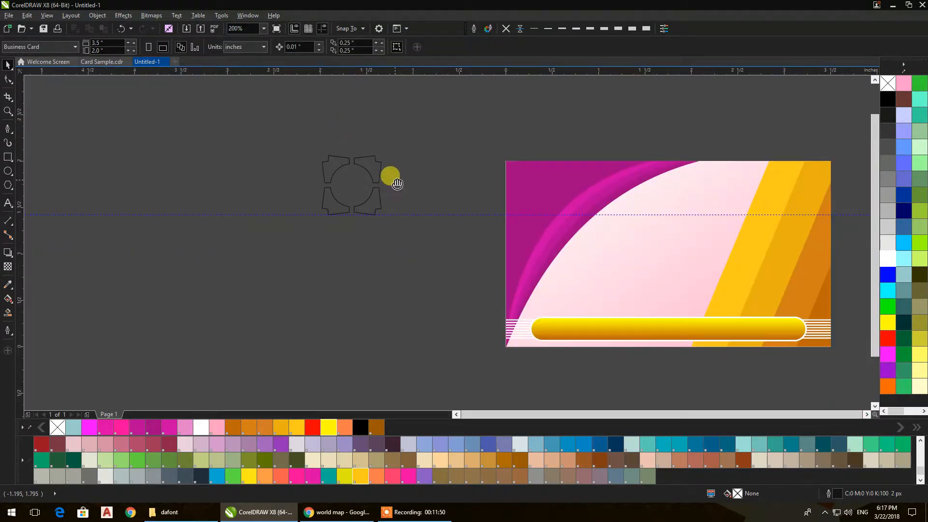
drag(397, 183, 258, 203)
click(232, 193)
drag(246, 239, 648, 215)
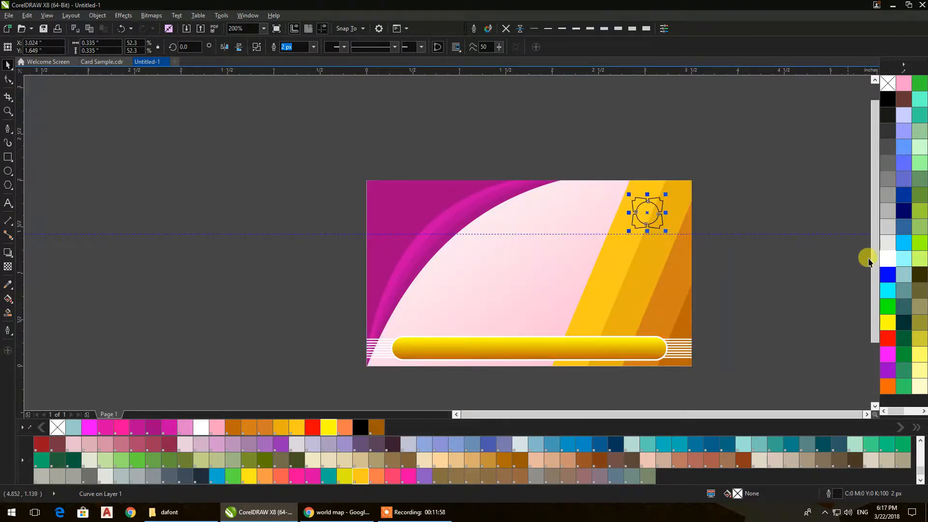
click(891, 259)
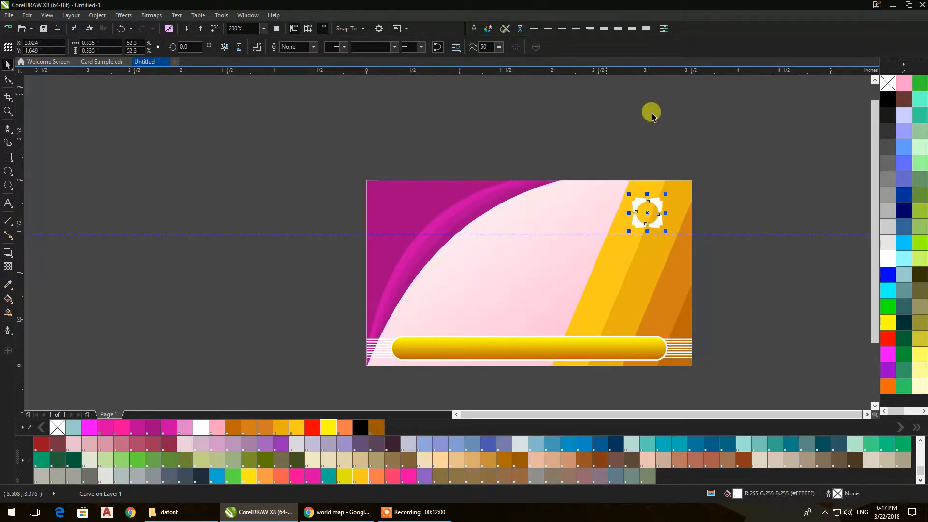
Move the white emblem further toward the card's right edge, centring it at about X 3.115 in, Y 1.654 in
click(724, 170)
scroll(652, 222, up, 2)
click(674, 235)
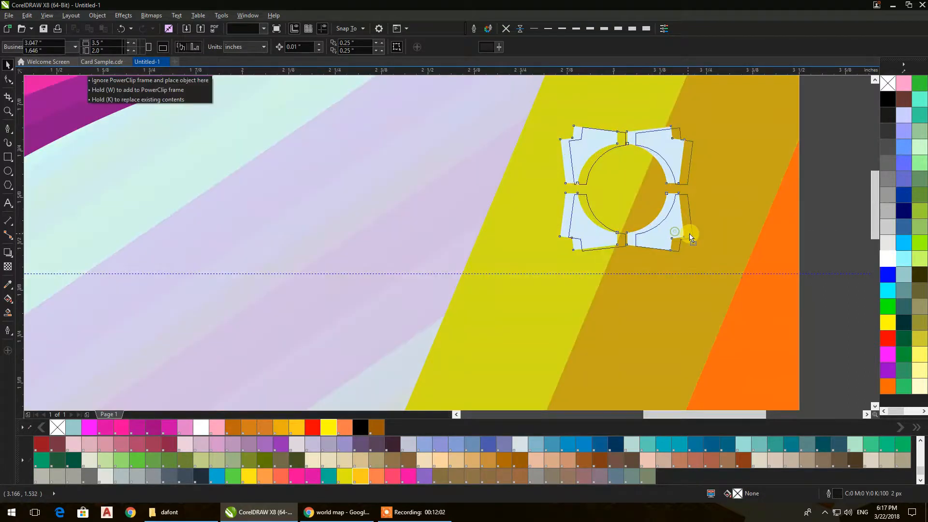
scroll(674, 236, down, 1)
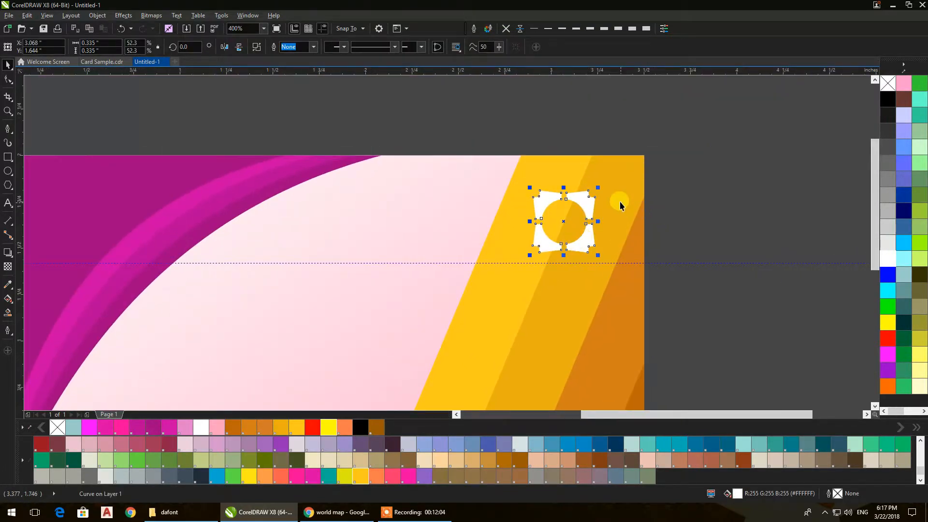
drag(587, 200, 620, 191)
click(672, 215)
scroll(577, 211, up, 1)
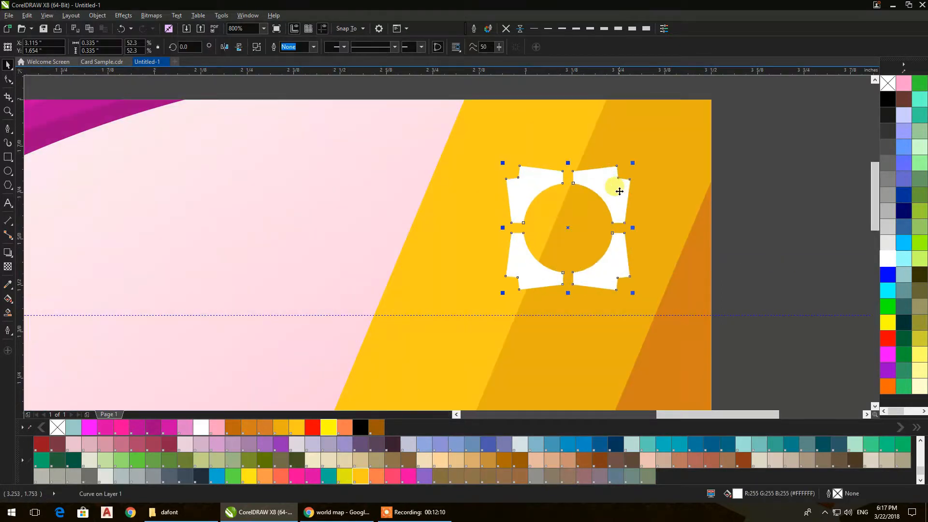
Fill the emblem on the yellow-orange strips with cyan
click(755, 184)
click(626, 183)
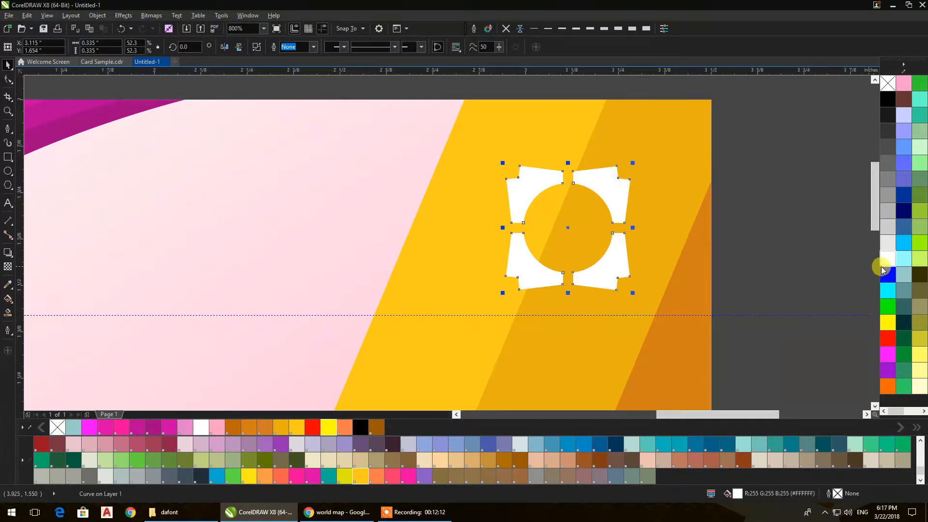
click(888, 291)
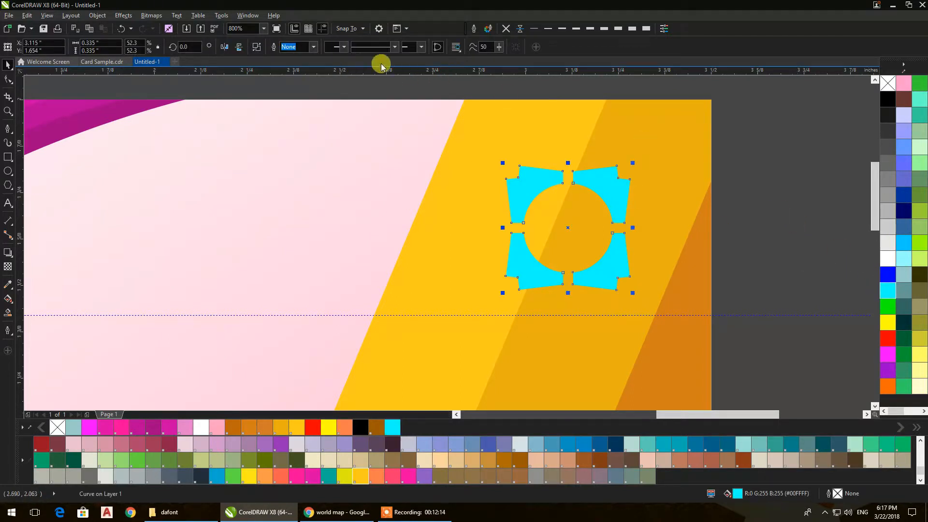
click(808, 213)
Make a concentric smaller copy of the cyan emblem about 0.264 in wide and fill it red
click(607, 287)
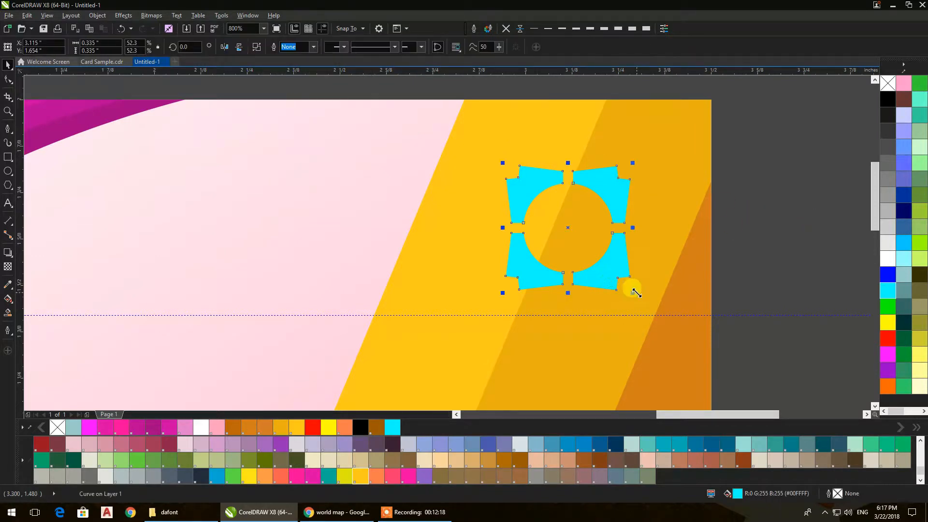
drag(634, 293, 626, 289)
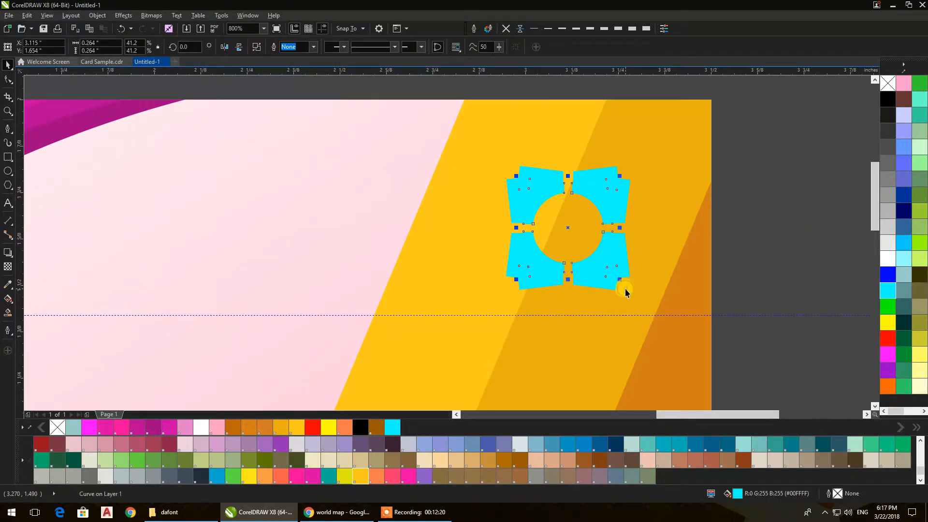
click(883, 261)
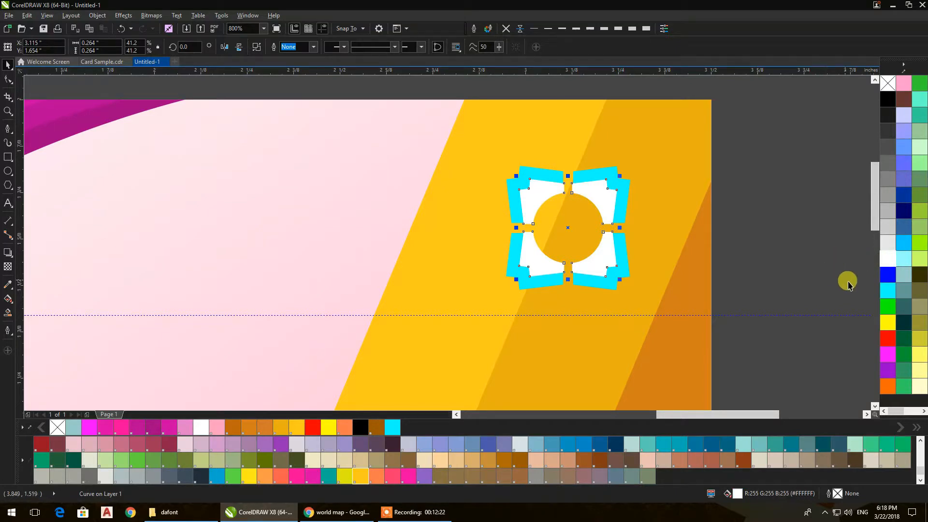
click(887, 306)
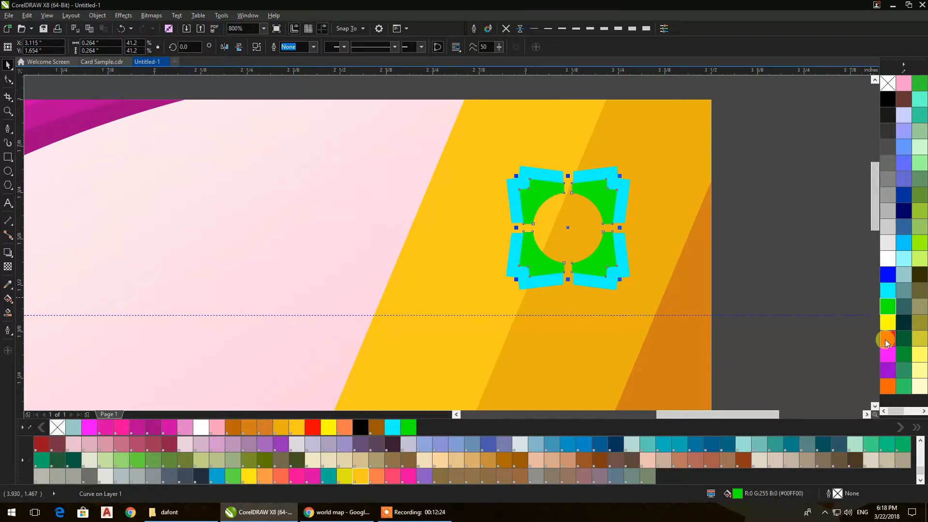
click(888, 340)
click(750, 213)
Enlarge the red inner emblem about its centre to about 0.289 in wide, leaving a thinner cyan border
scroll(749, 213, down, 1)
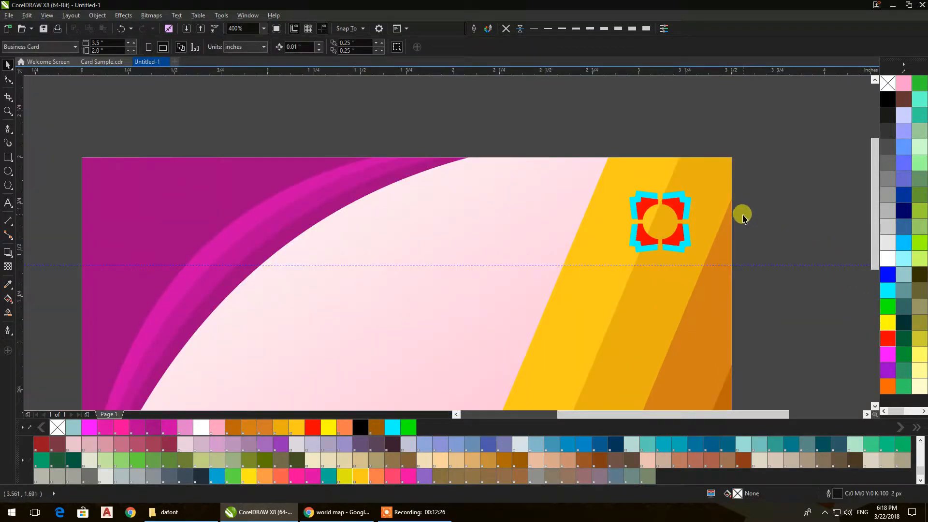
scroll(723, 237, up, 1)
click(646, 256)
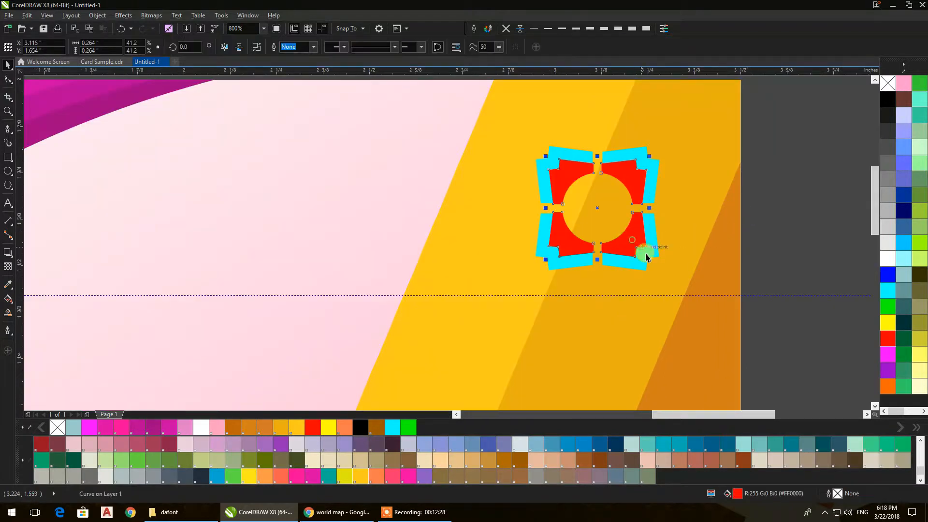
click(656, 268)
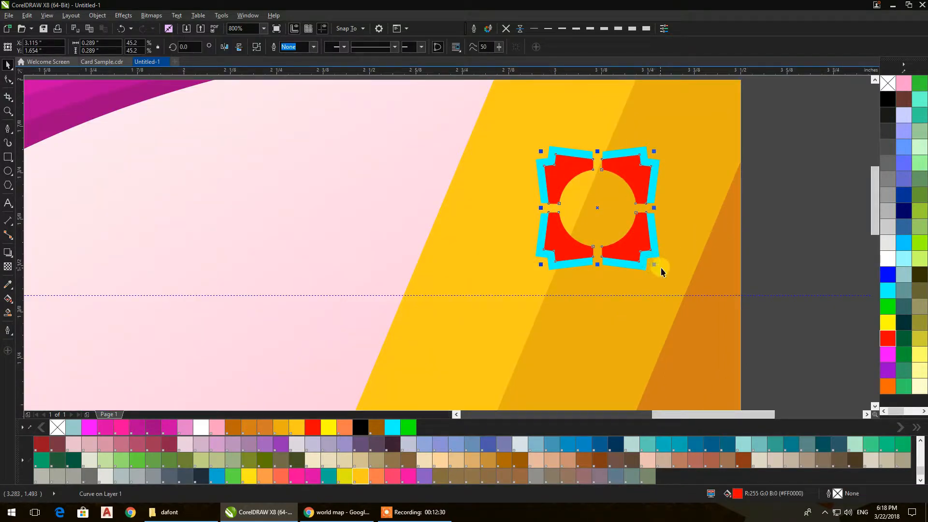
click(782, 232)
Delete the horizontal guideline crossing the card
scroll(773, 224, down, 3)
drag(773, 224, 667, 187)
scroll(579, 206, up, 1)
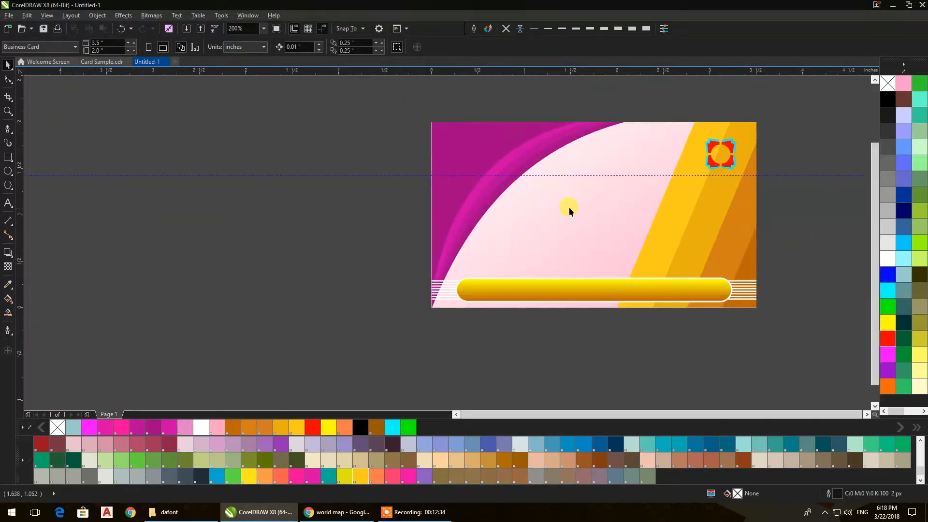
click(402, 176)
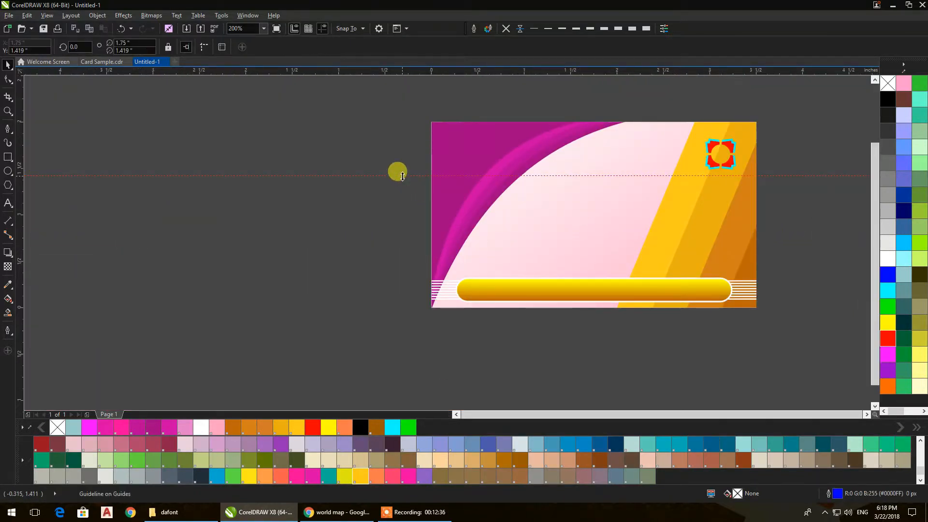
key(Delete)
drag(402, 178, 357, 194)
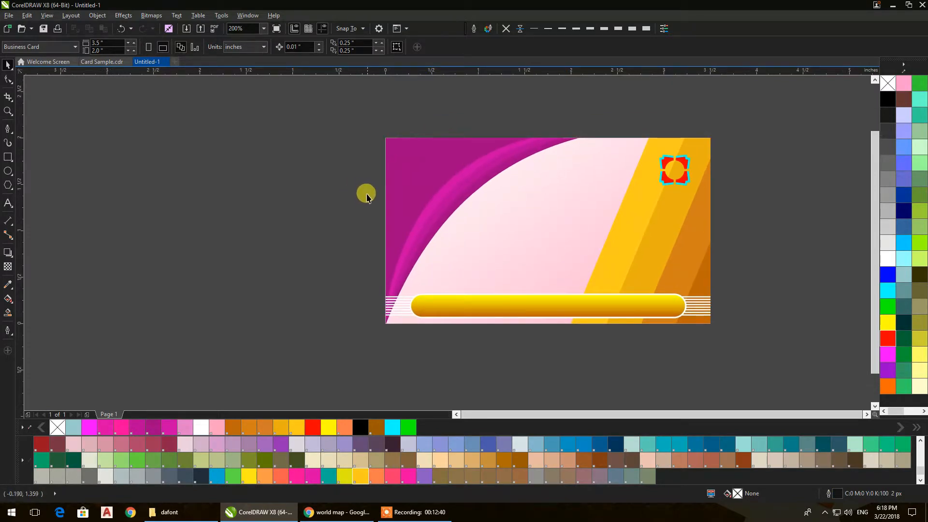
In the Card Sample.cdr document, fill the column of four contact icons with brown
click(107, 62)
scroll(310, 241, up, 5)
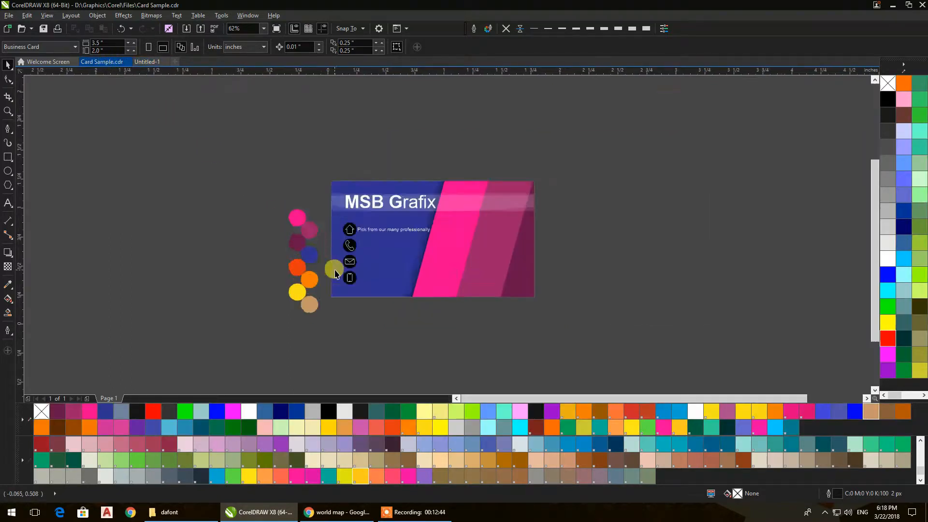
drag(412, 352, 336, 169)
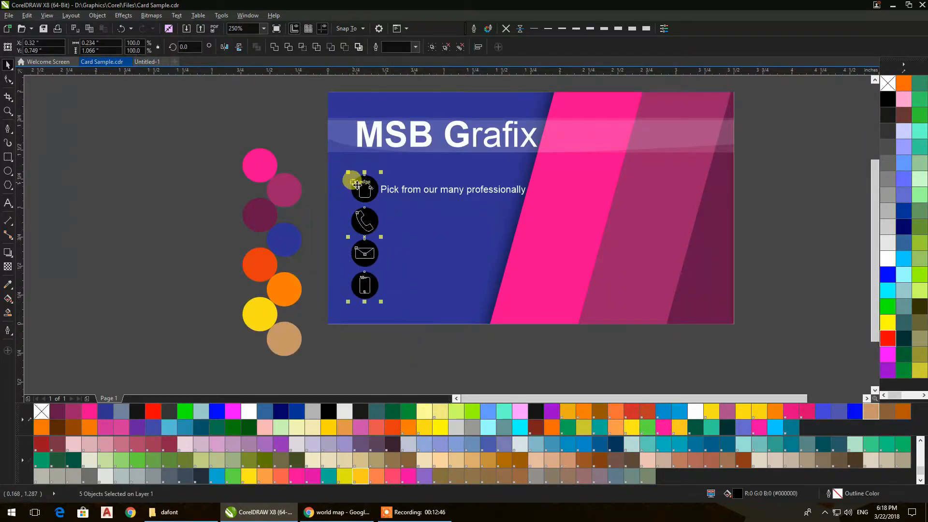
right_click(363, 190)
click(599, 411)
Copy the MSB Grafix title, the tagline and the contact icons into Untitled-1 and place them beside the card's left edge
drag(596, 369, 365, 114)
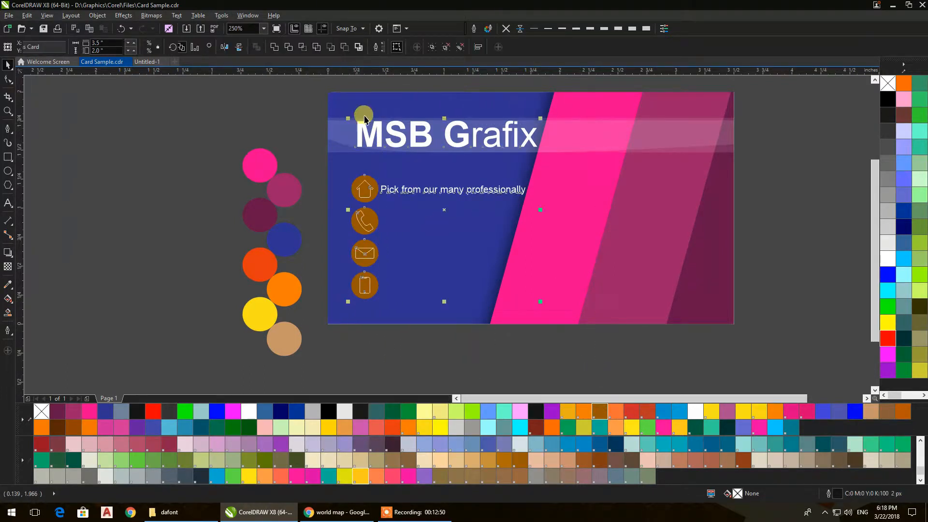
right_click(403, 142)
click(425, 227)
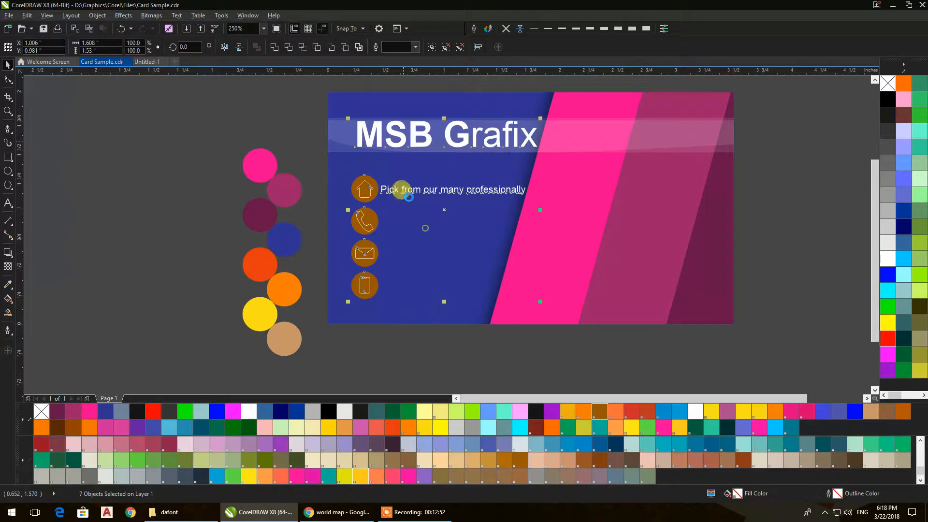
click(146, 61)
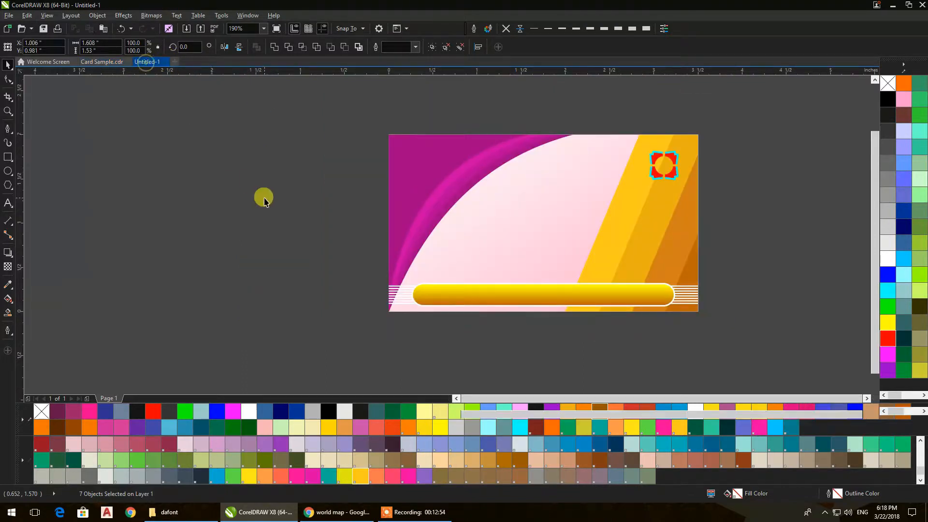
key(ctrl+v)
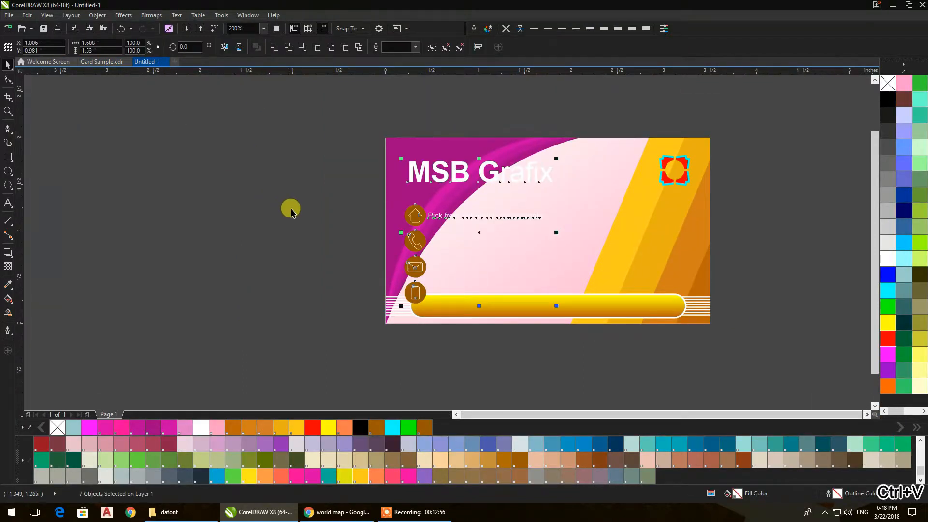
drag(414, 216, 257, 215)
Fill the group of four contact icon circles with black and give it a white outline
click(276, 289)
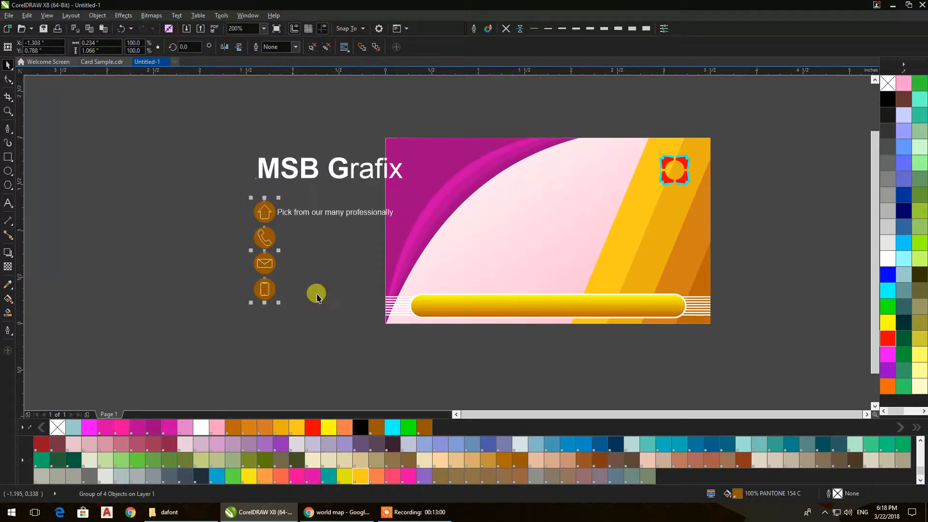
click(888, 306)
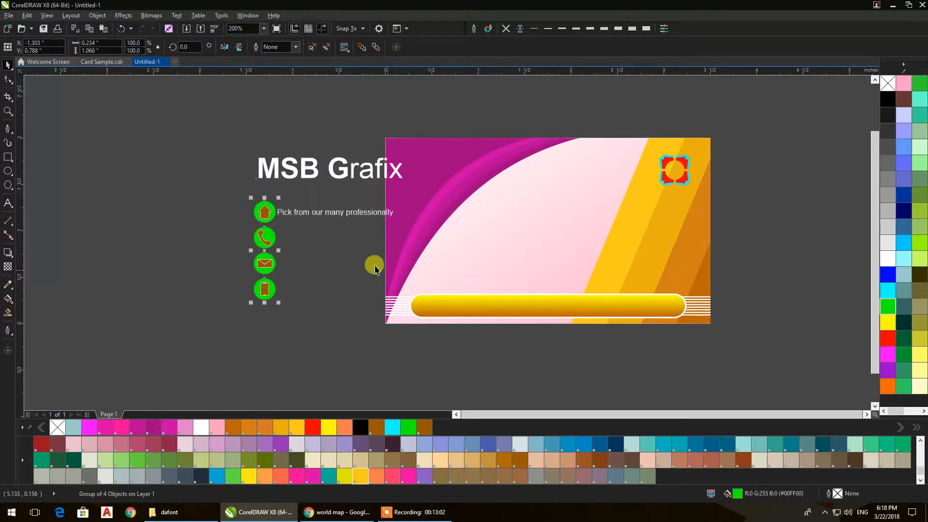
right_click(894, 253)
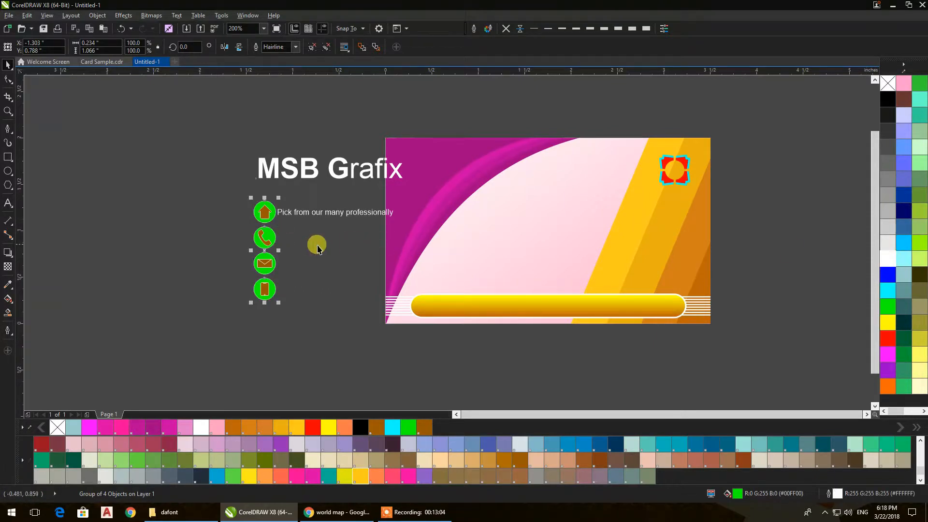
click(887, 99)
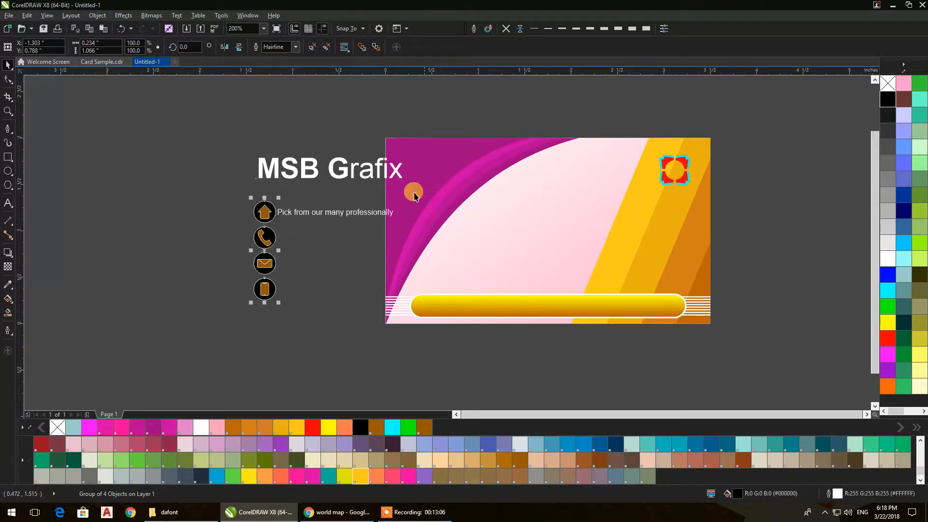
Fill the house, phone, envelope and mobile symbols inside the circles white and give them a black 2 px outline
scroll(318, 240, up, 3)
ctrl+click(264, 264)
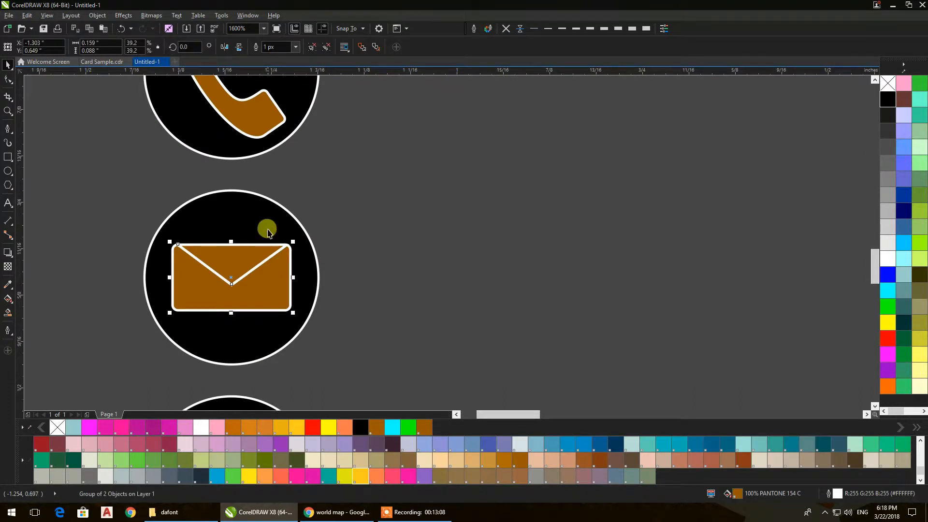
scroll(355, 214, down, 3)
scroll(357, 213, up, 2)
click(366, 244)
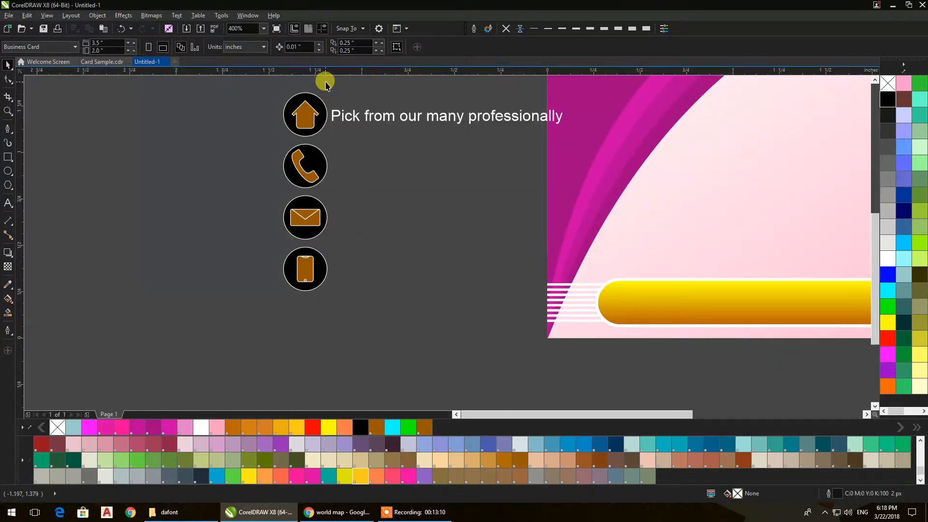
drag(335, 81, 287, 322)
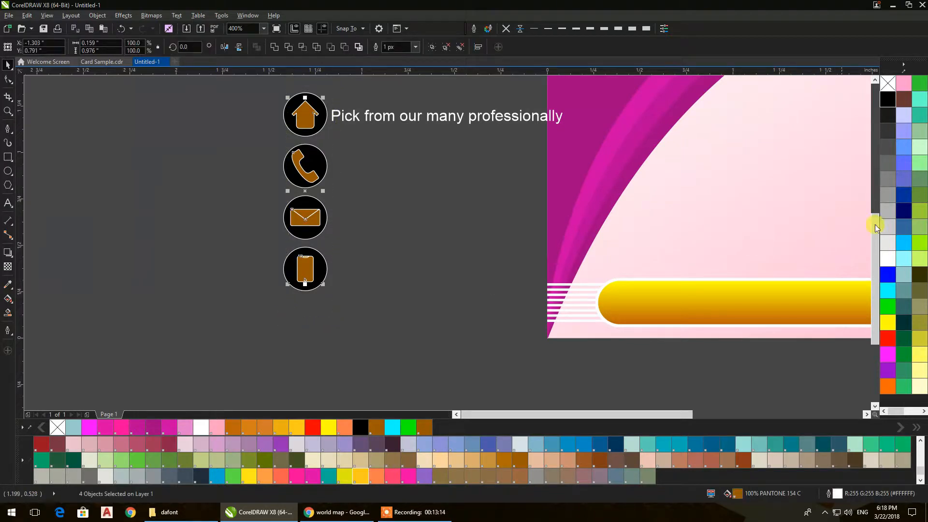
click(886, 98)
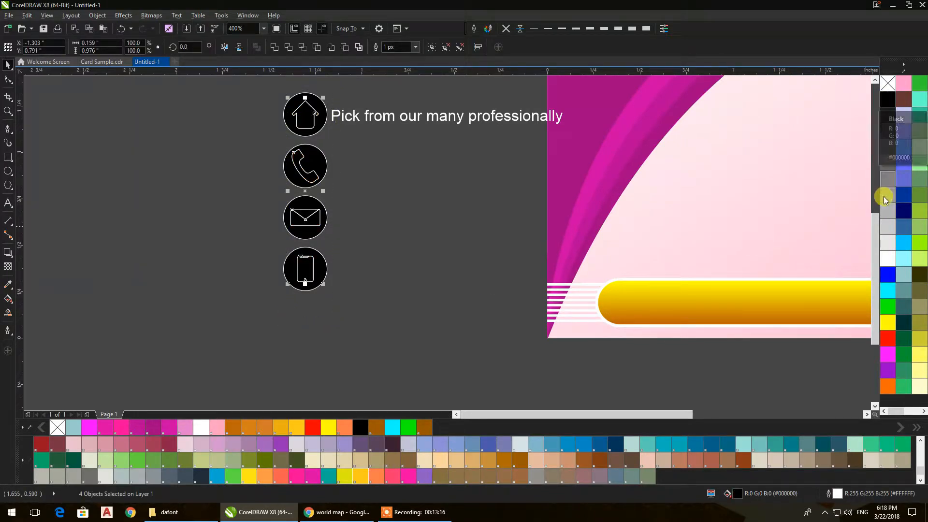
click(889, 263)
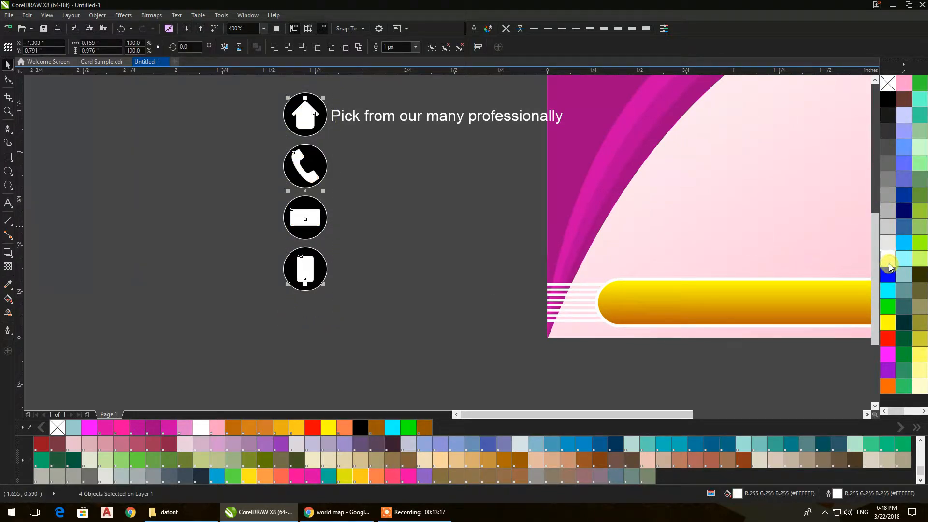
right_click(885, 104)
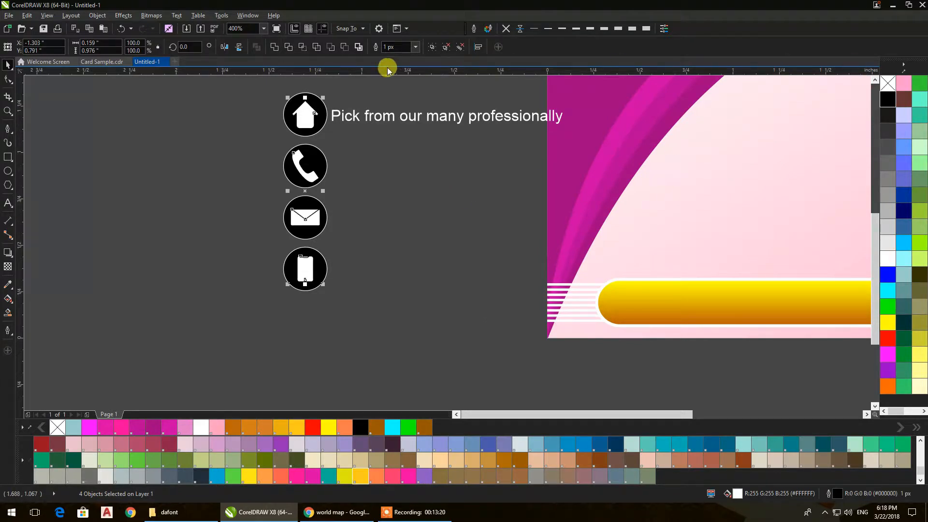
click(548, 30)
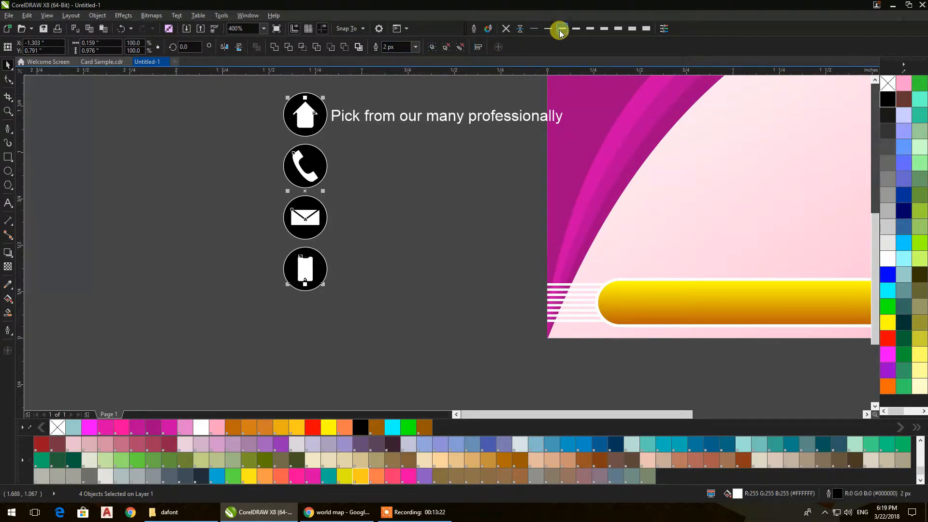
Ungroup the four contact icon circles and remove their white outline
click(438, 208)
scroll(321, 286, up, 1)
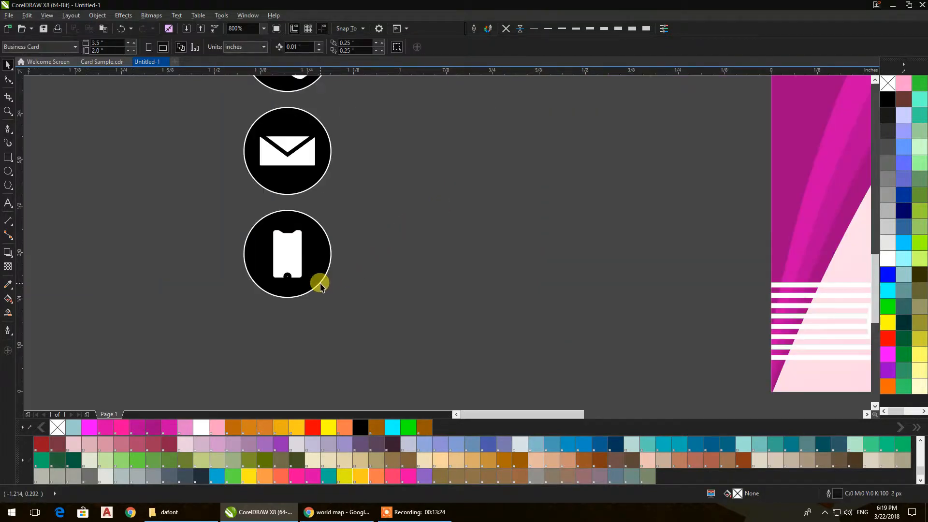
scroll(352, 252, down, 1)
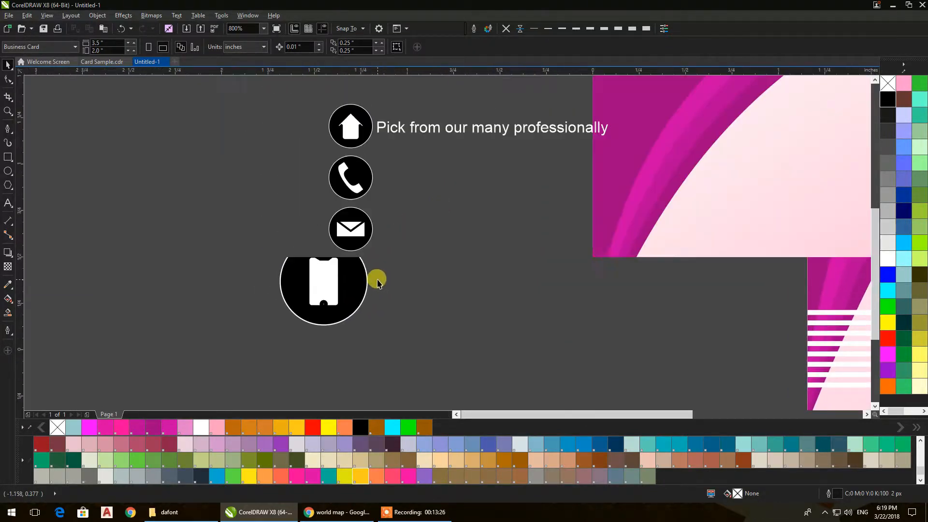
click(369, 308)
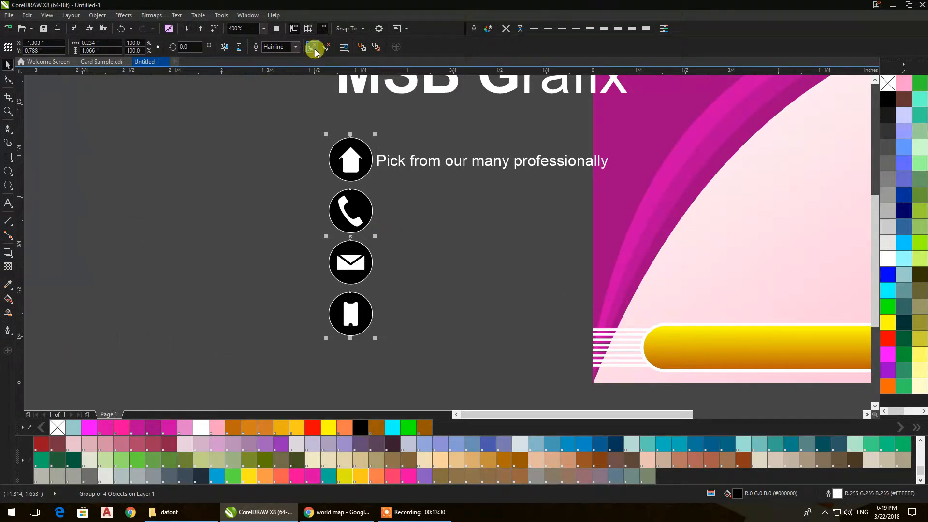
click(250, 145)
click(329, 156)
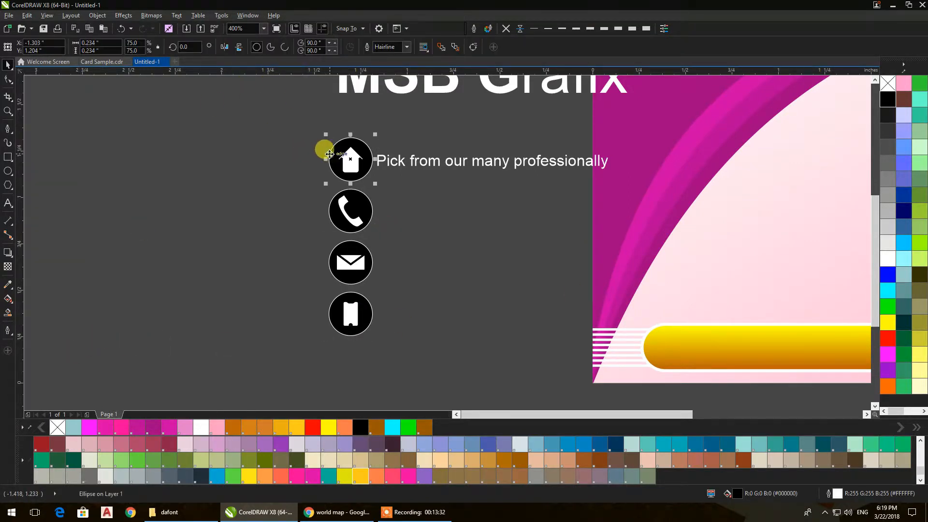
shift+click(326, 210)
shift+click(327, 308)
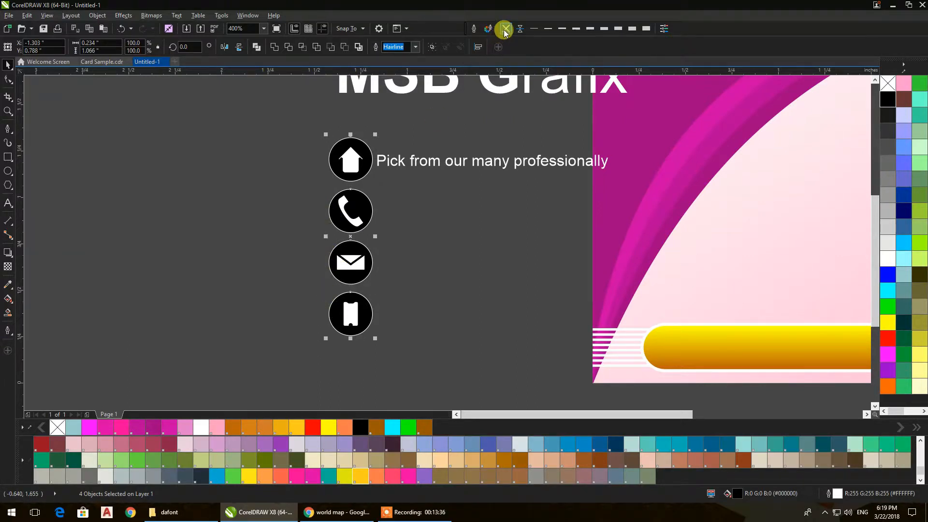
click(258, 166)
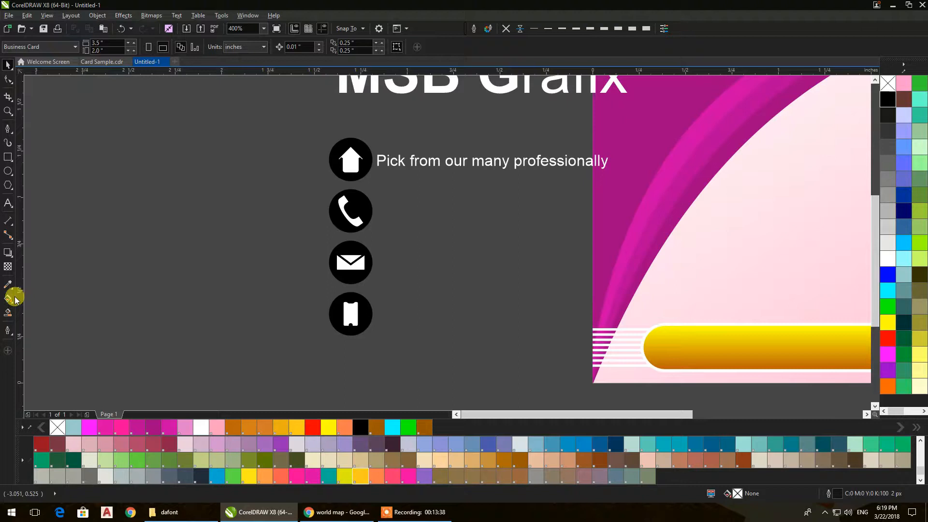
Give the circle behind the house icon a diagonal white-to-black linear gradient fill that starts white just outside its upper left edge
click(8, 298)
click(344, 143)
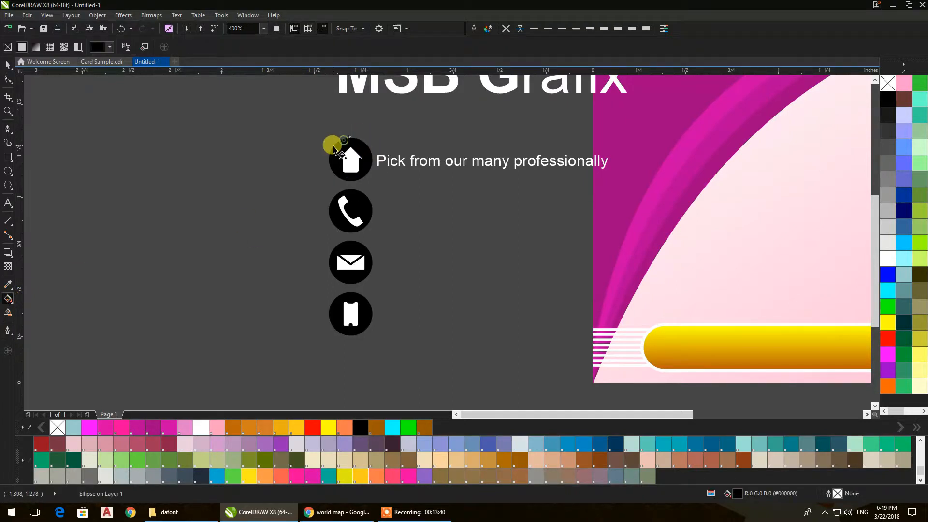
drag(337, 148, 324, 136)
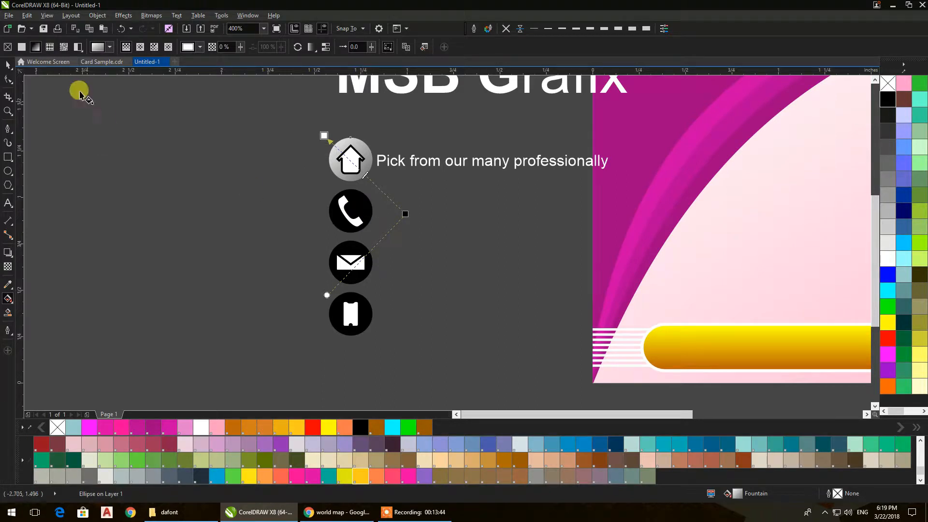
click(8, 64)
click(170, 150)
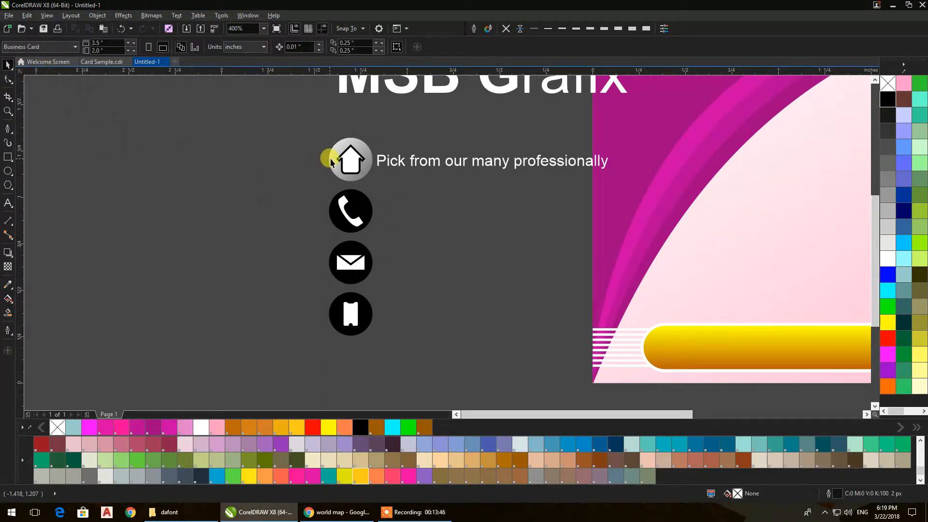
Copy the house circle's gradient fill onto the phone, envelope and mobile circles
click(332, 161)
drag(476, 316, 379, 228)
drag(735, 490, 373, 276)
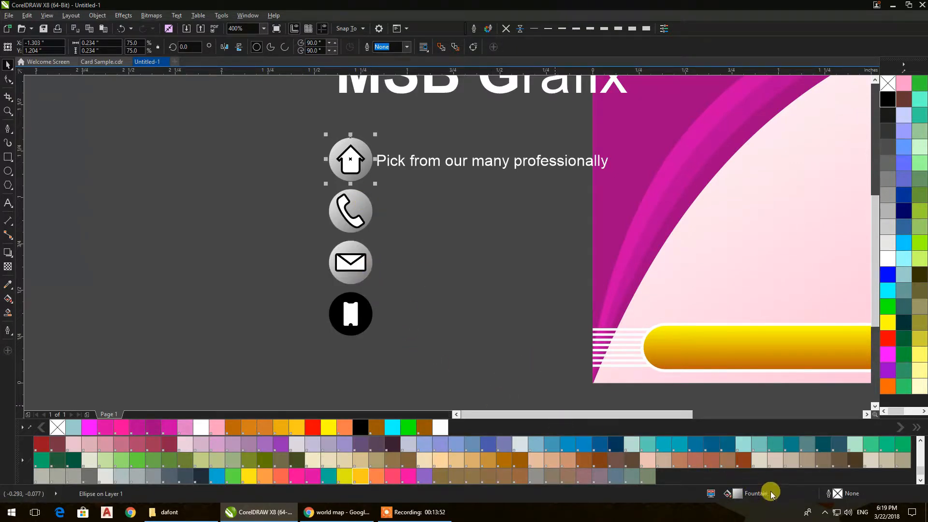
drag(737, 492, 353, 310)
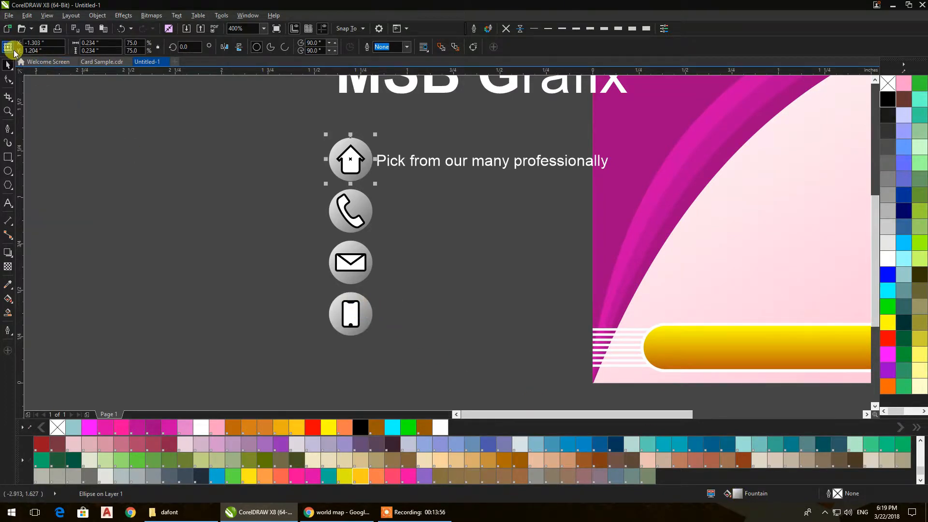
Group the four contact circles together with their symbols
click(219, 162)
drag(284, 111, 395, 360)
key(ctrl+g)
Move the contact icon group onto the card's pink area just above the rounded bar and scale it to about 0.161 by 0.732 inches
scroll(389, 271, down, 1)
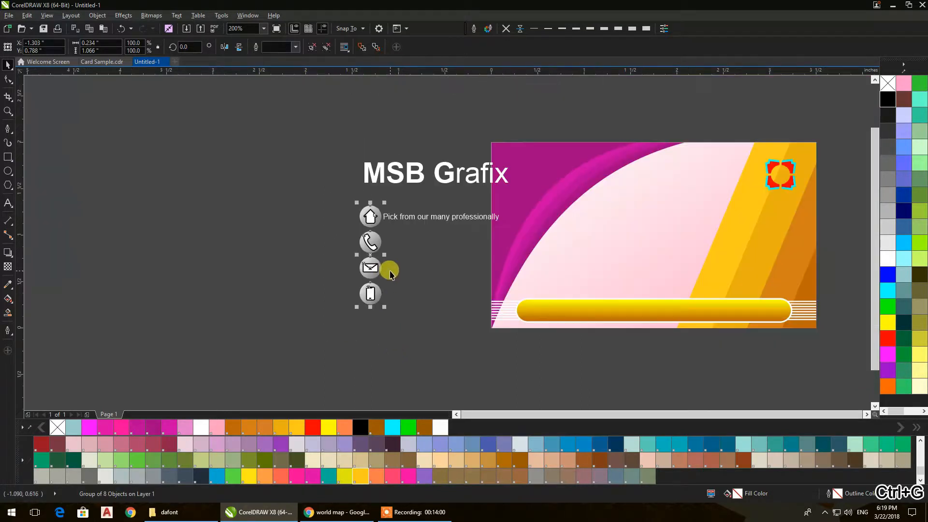
drag(298, 279, 508, 275)
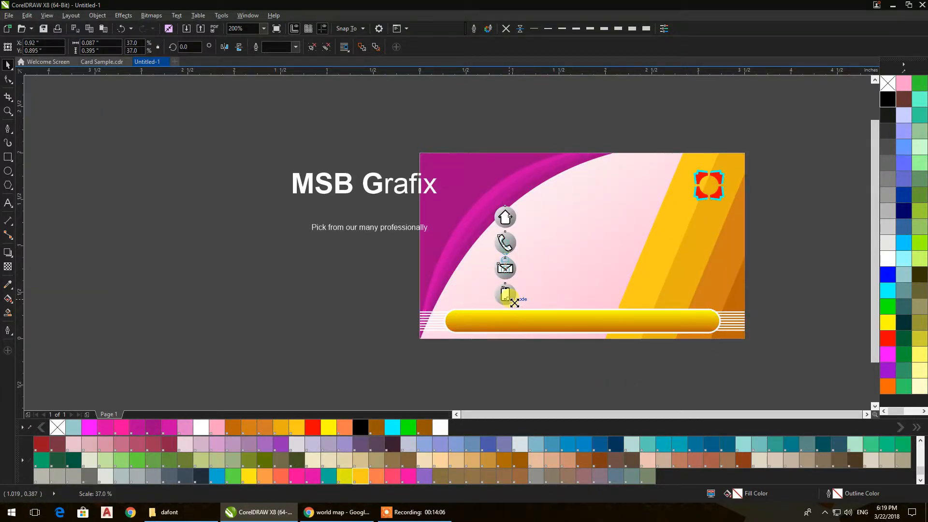
click(508, 378)
scroll(502, 296, up, 2)
click(561, 279)
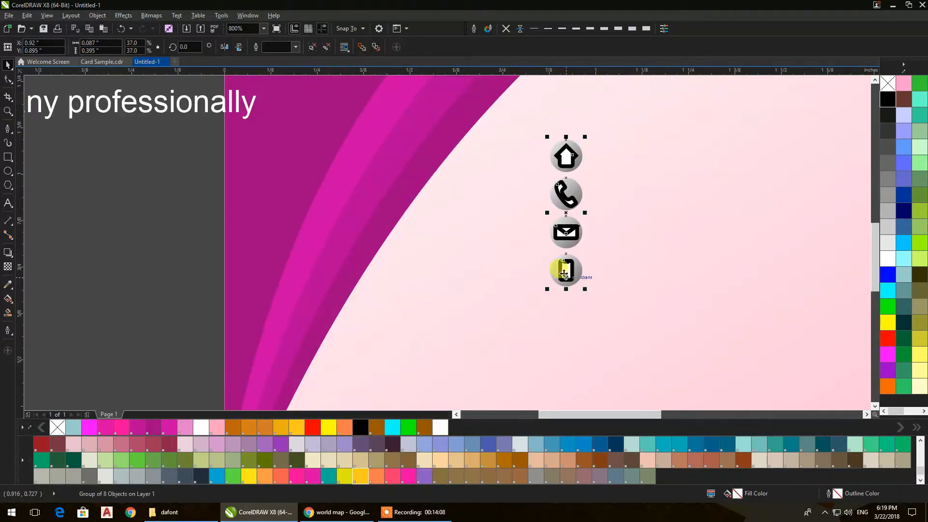
scroll(560, 279, down, 1)
drag(497, 220, 477, 282)
drag(510, 190, 477, 194)
click(226, 182)
drag(233, 185, 303, 238)
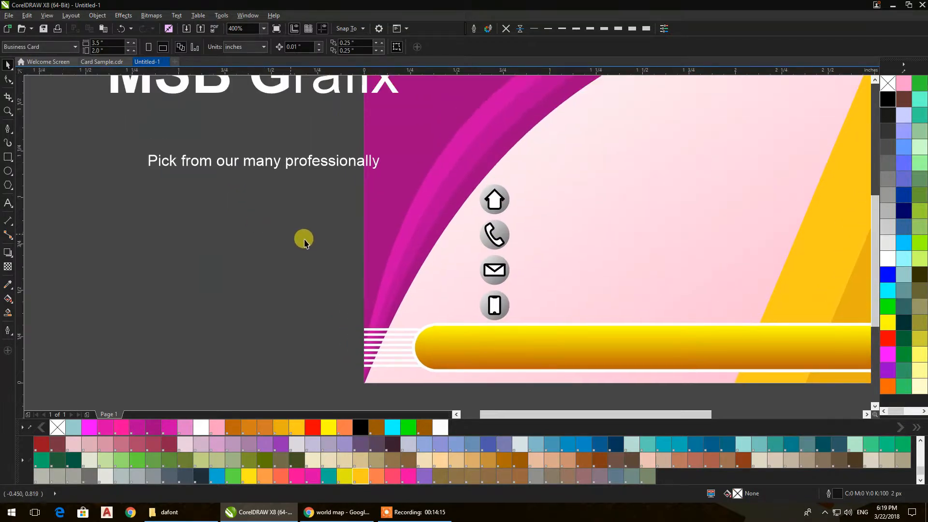
Thin the outline of the contact icon group to the preset width just below 2 px
click(497, 239)
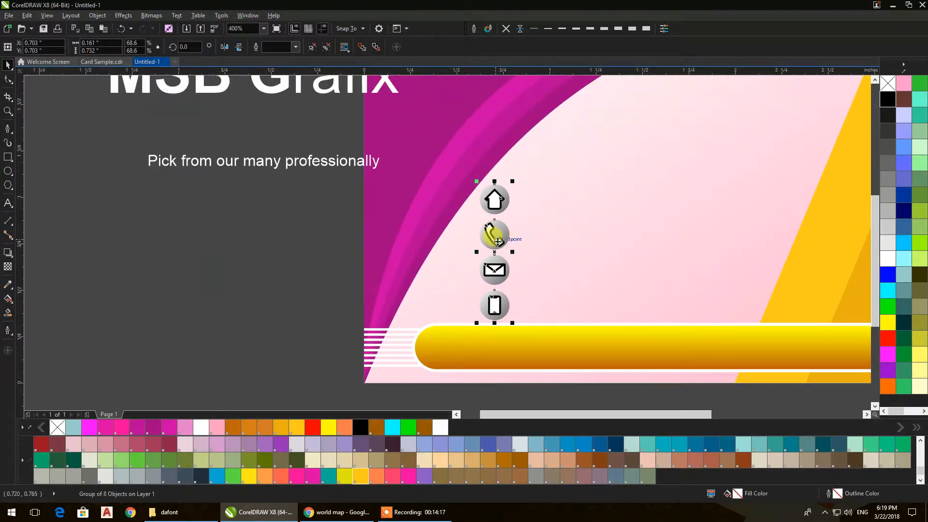
click(549, 30)
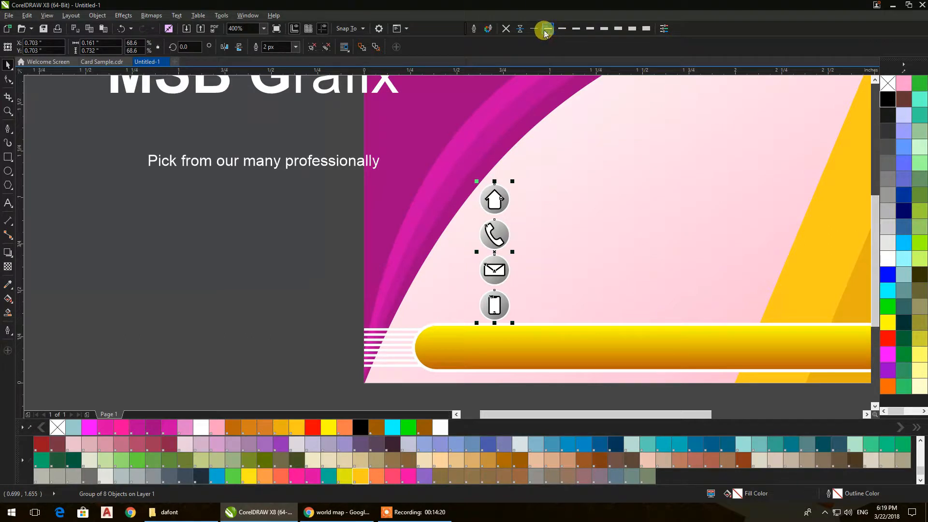
click(535, 29)
click(263, 265)
scroll(264, 265, down, 1)
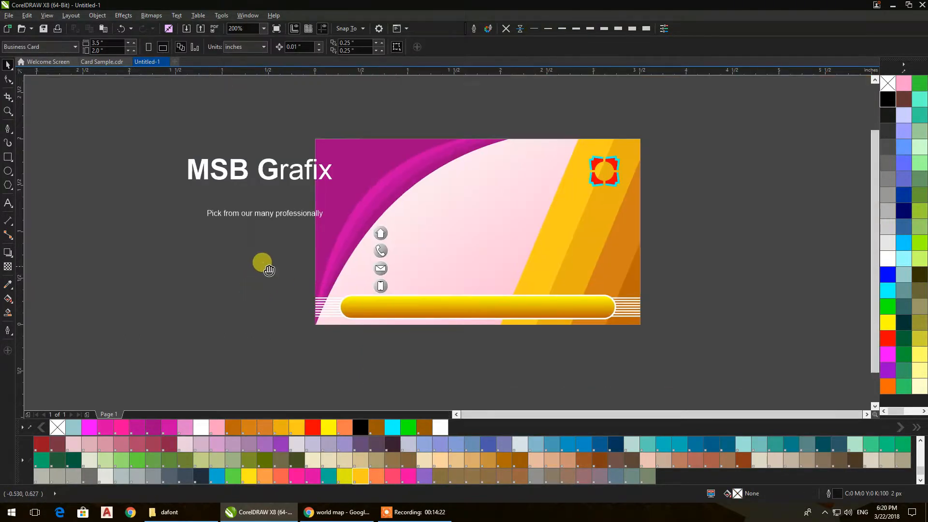
Move the MSB Grafix title onto the card's upper left area, fill it dark blue (#000066) and give it a white outline
drag(286, 232, 435, 237)
click(903, 211)
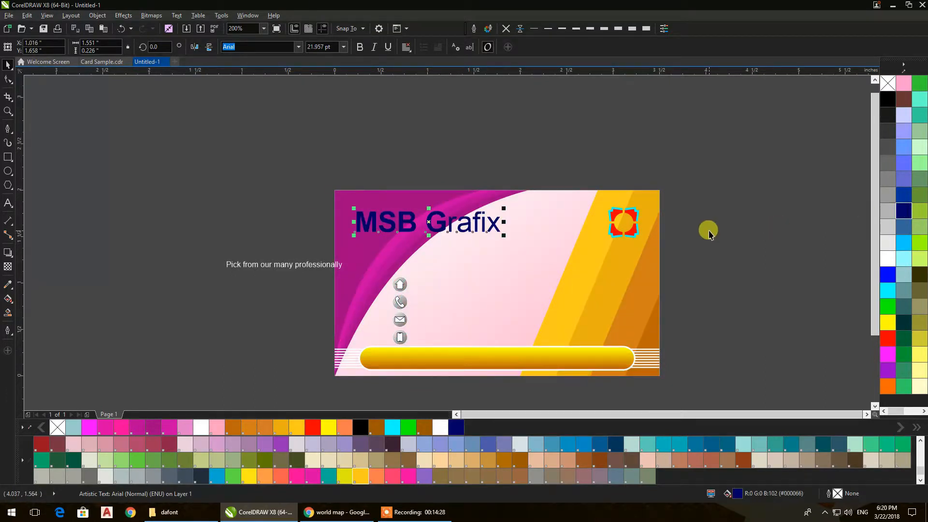
right_click(887, 264)
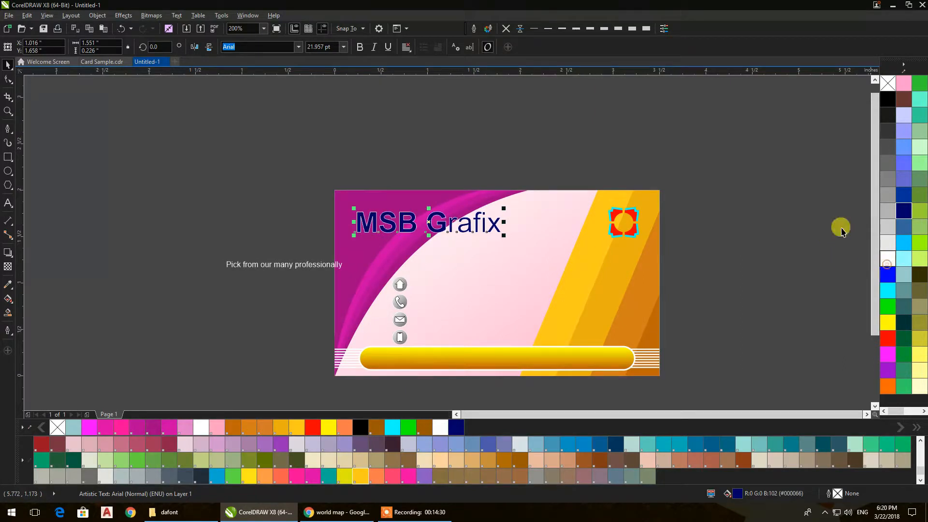
Place the title's white outline behind its fill and thicken it to a preset width above 3 px
click(563, 28)
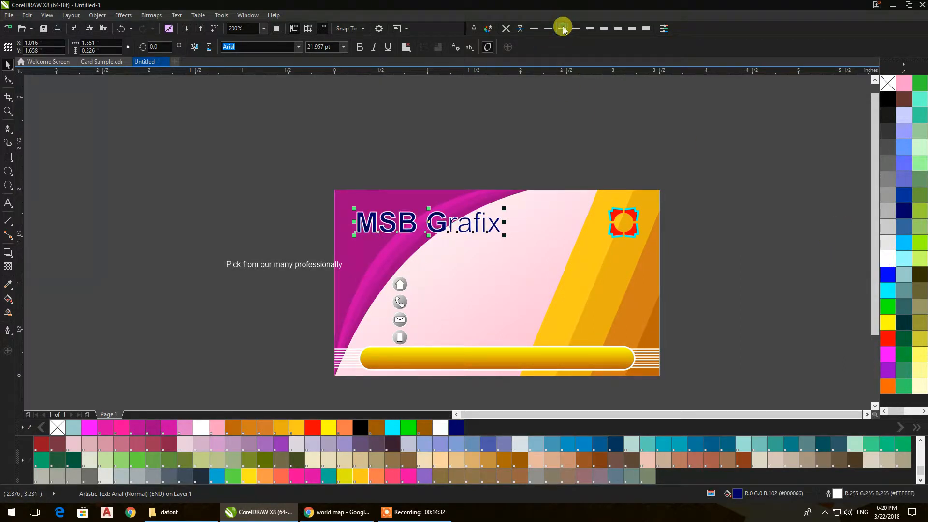
click(475, 28)
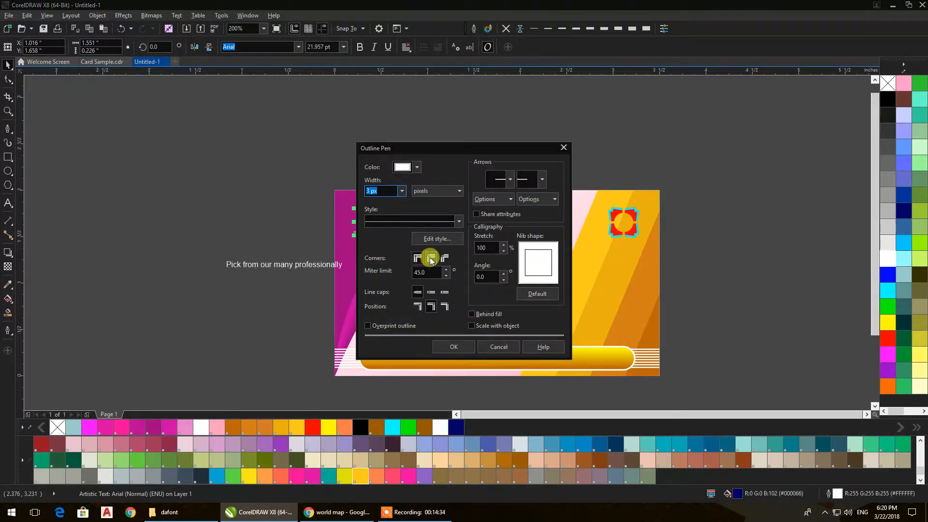
click(481, 314)
click(451, 345)
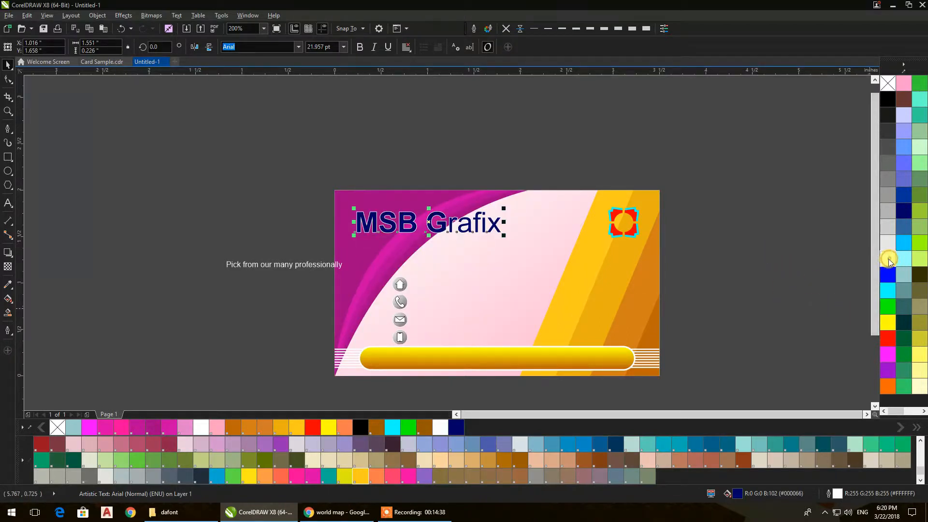
click(591, 29)
click(701, 120)
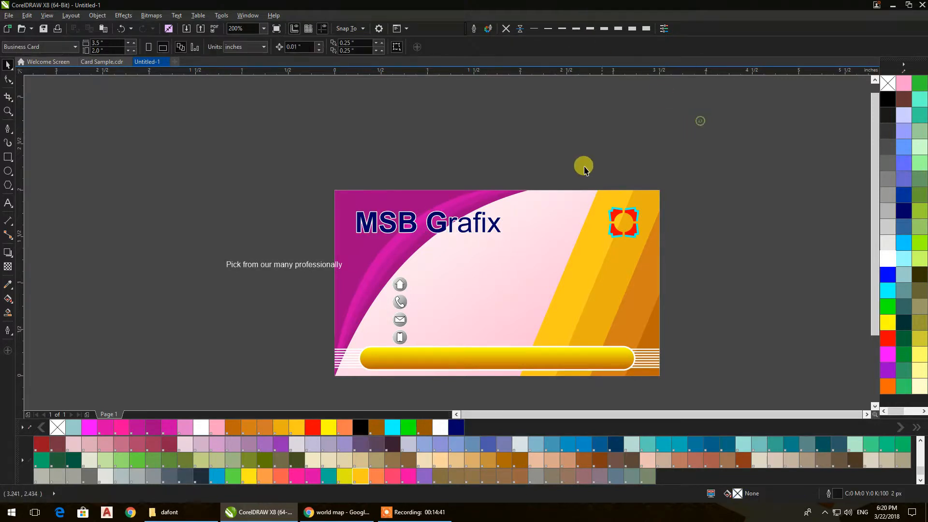
Delete the tagline "Pick from our many professionally" at the card's left edge
click(233, 267)
key(Delete)
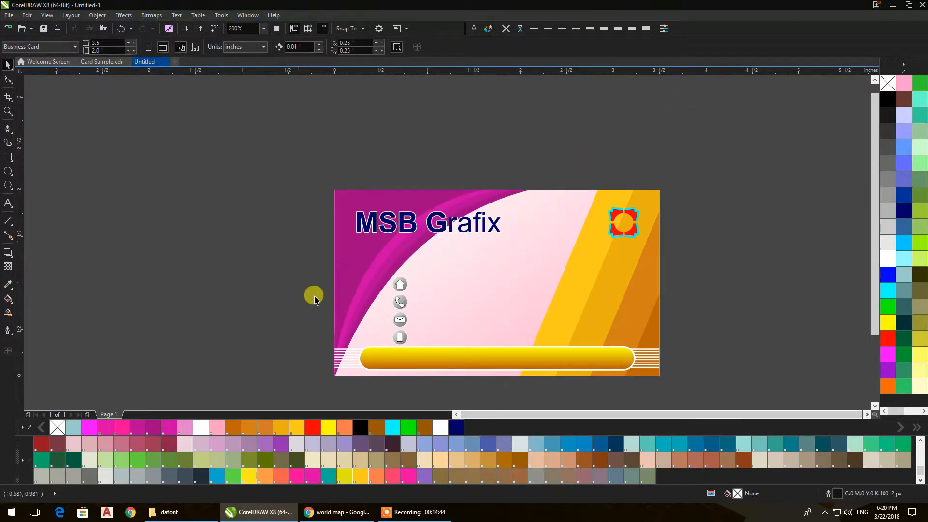
Add artistic text reading "home address goes here" in 24 pt Arial, starting just outside the card's left edge
drag(411, 311, 374, 245)
scroll(310, 238, up, 2)
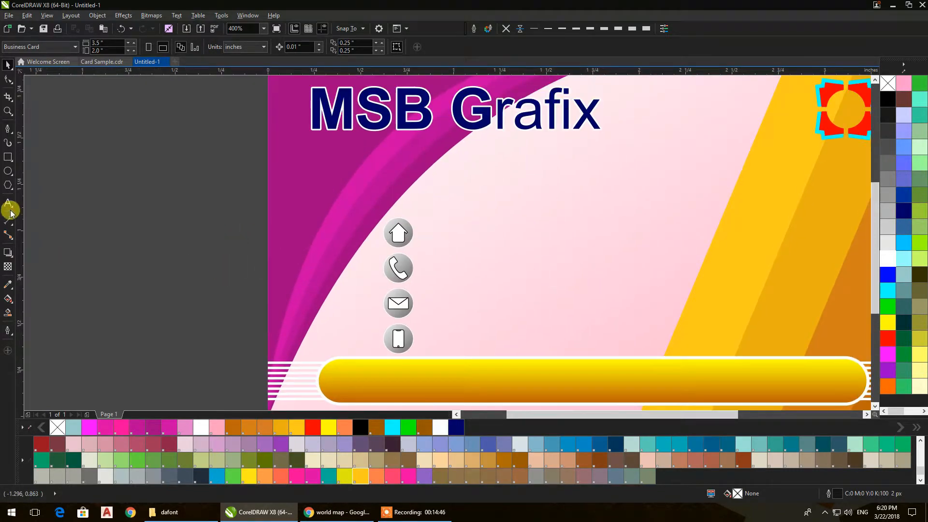
click(8, 204)
click(190, 275)
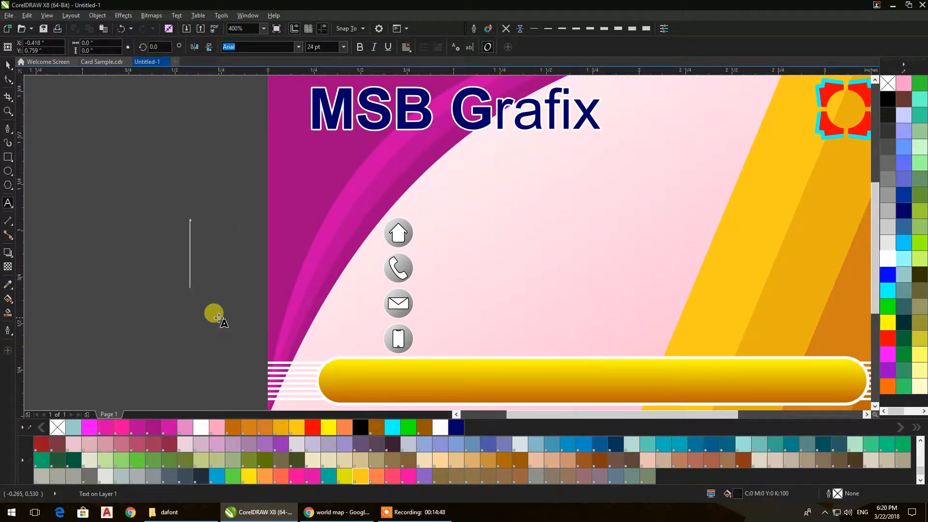
text(home )
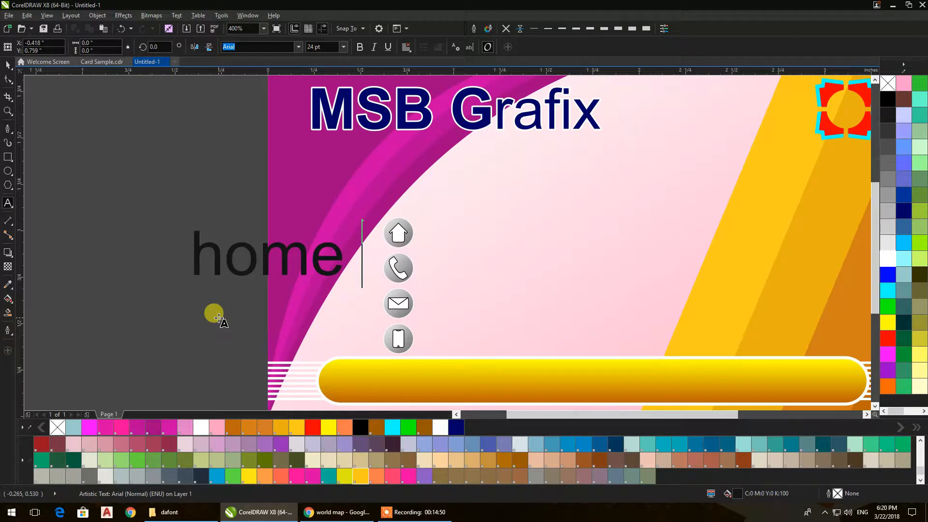
text(addres)
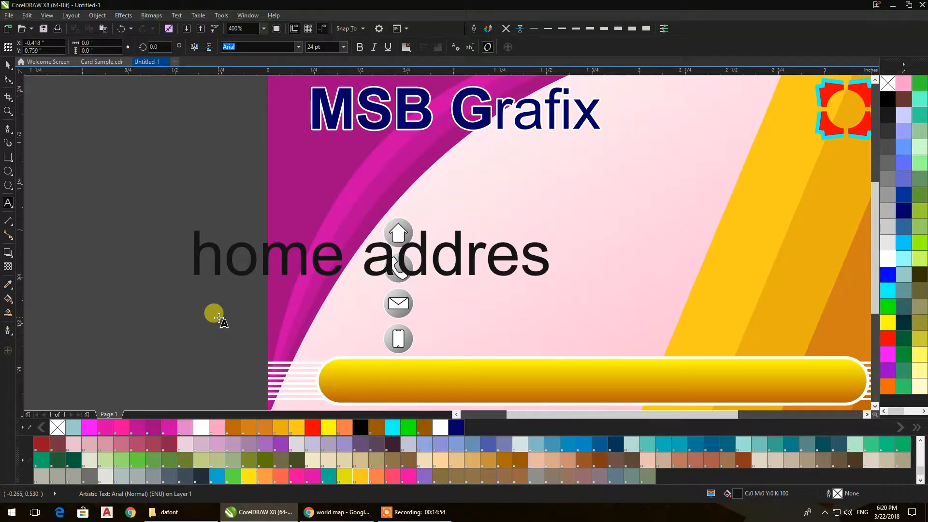
text(s)
text( g)
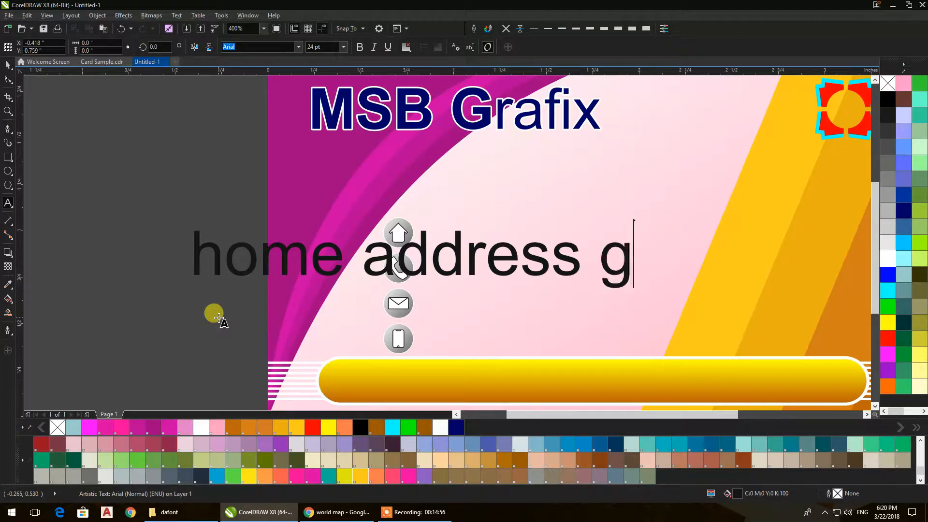
text(oes here)
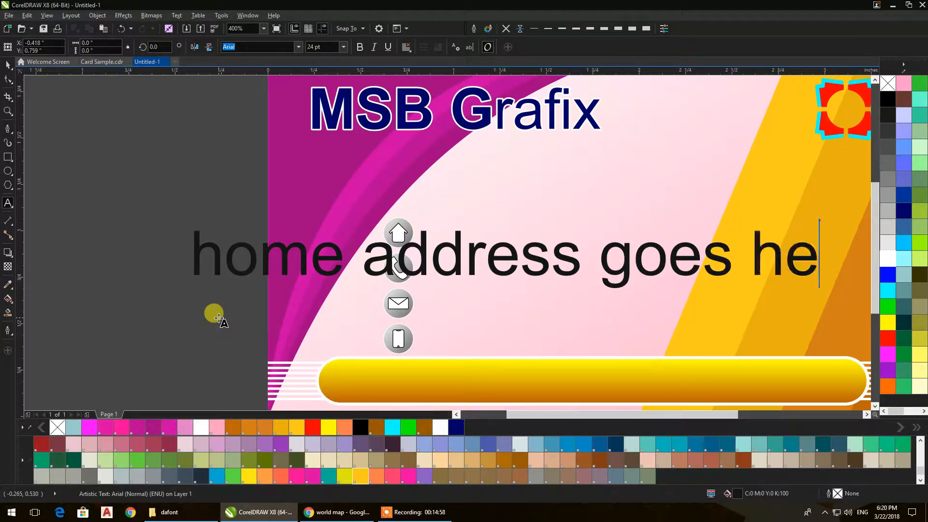
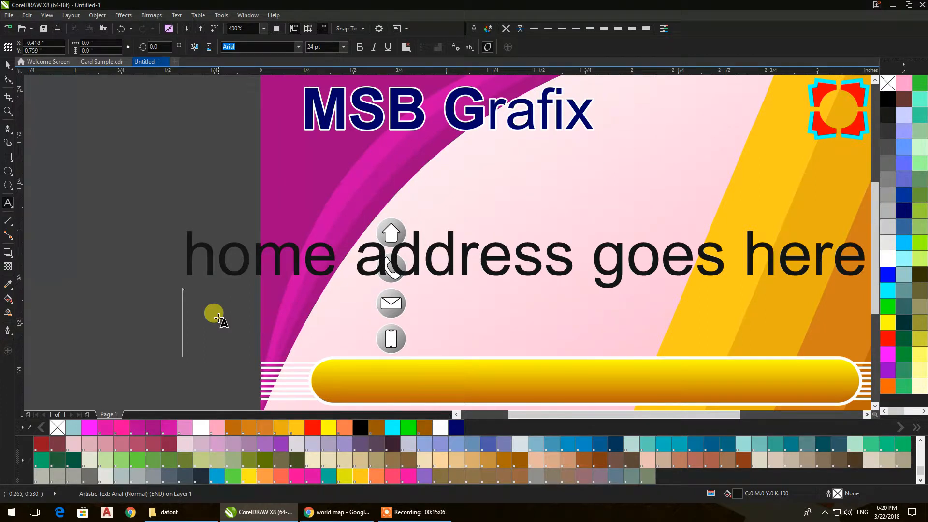
Add a second line reading "telephone Number" below the home address line in the same text
text(tele)
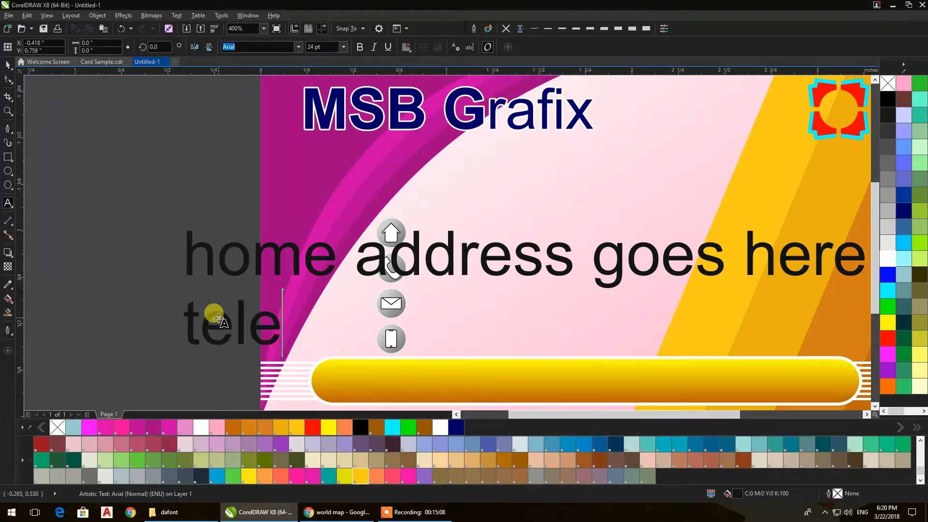
text(phone)
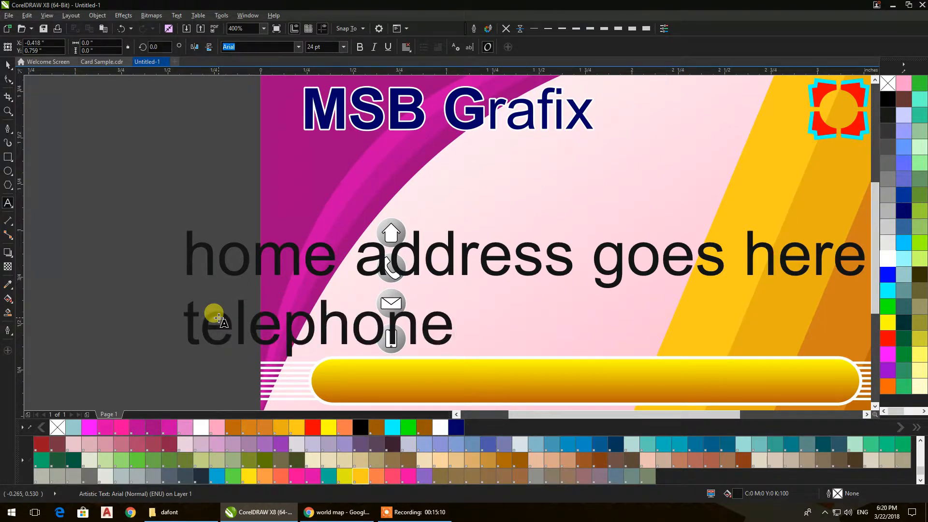
text( Number)
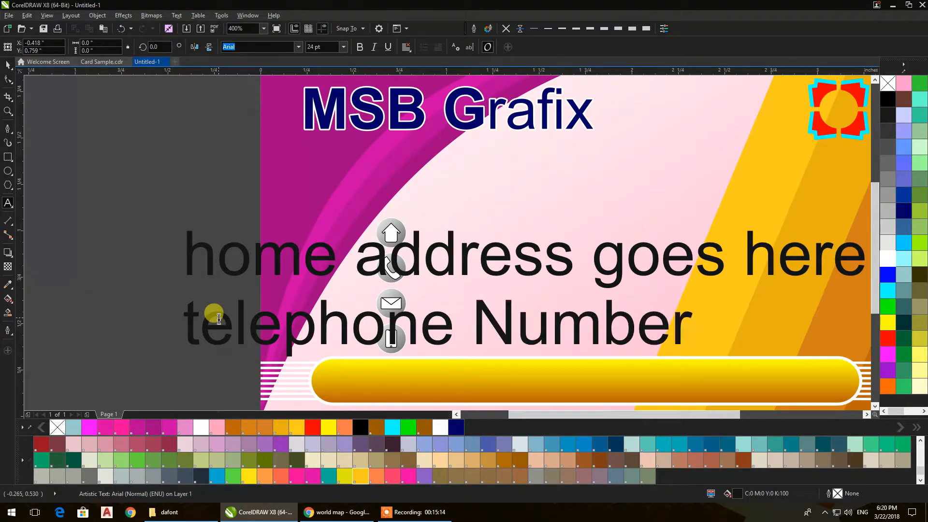
Add third and fourth lines reading "mailing address" and "Mobiles nomber" to the contact text
key(Return)
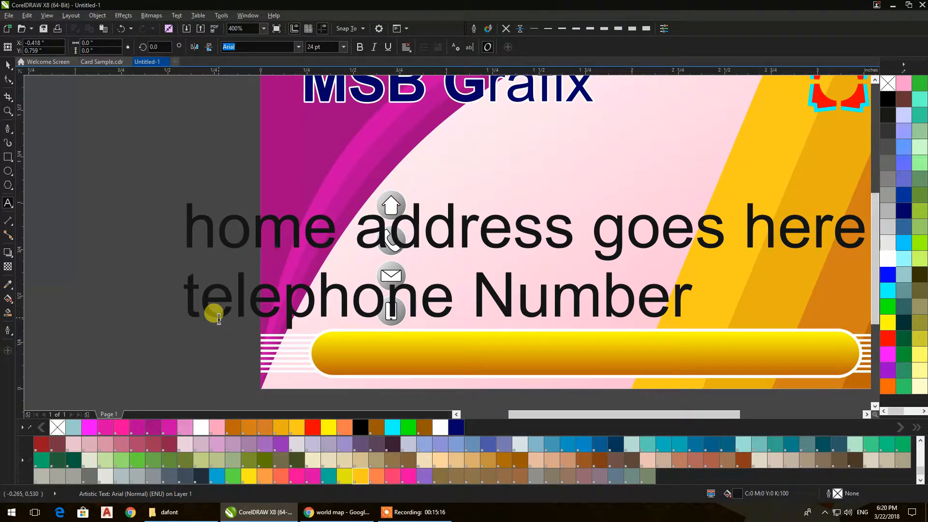
text(mailing)
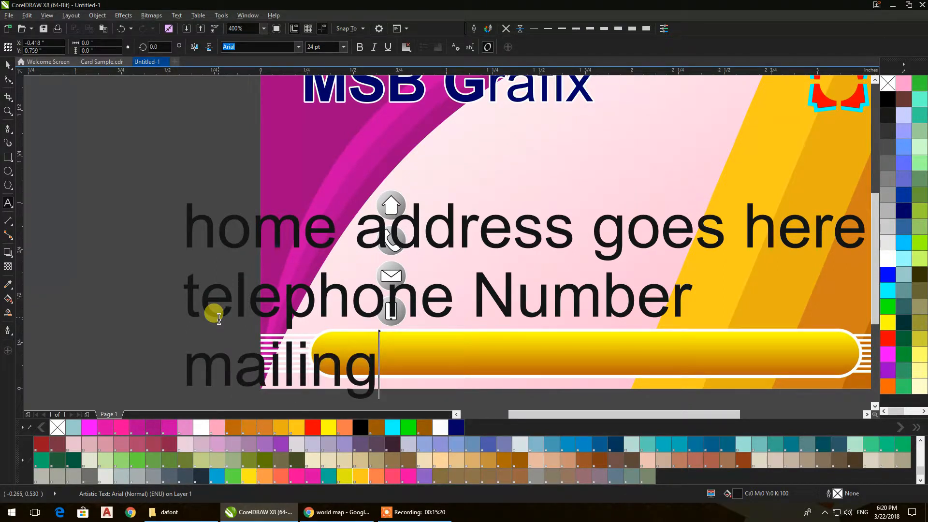
text( addr)
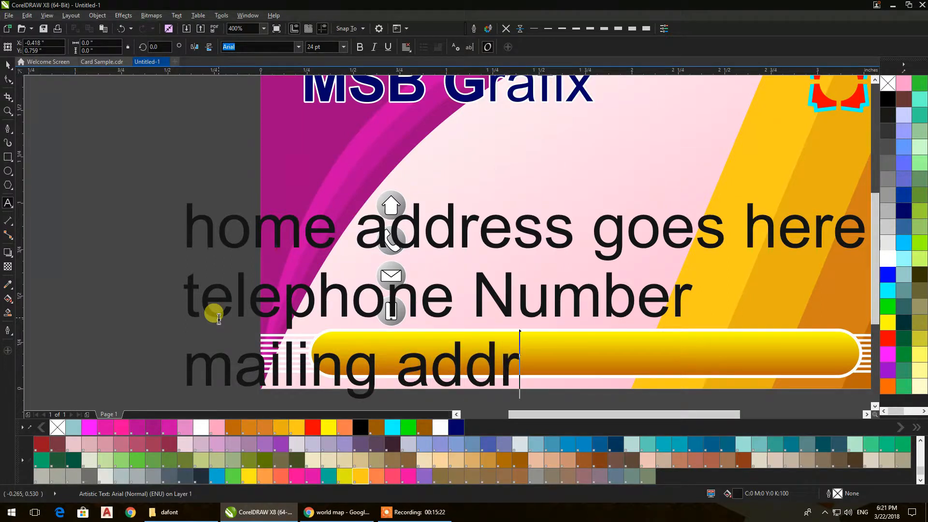
text(ess)
key(Return)
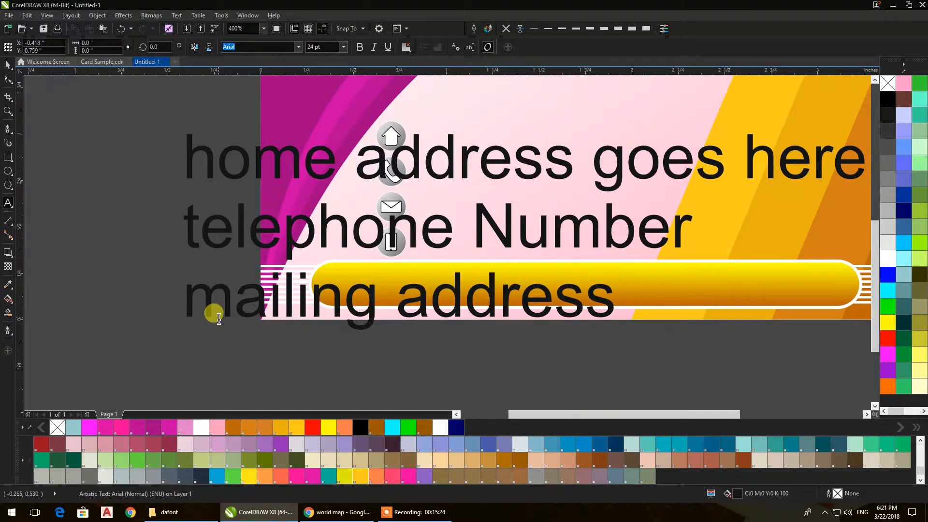
text(Mobiles)
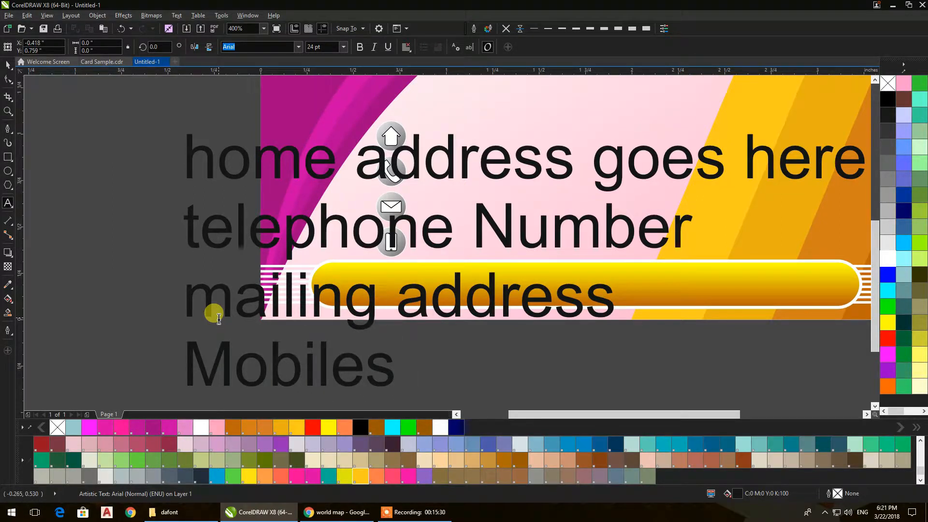
text(no)
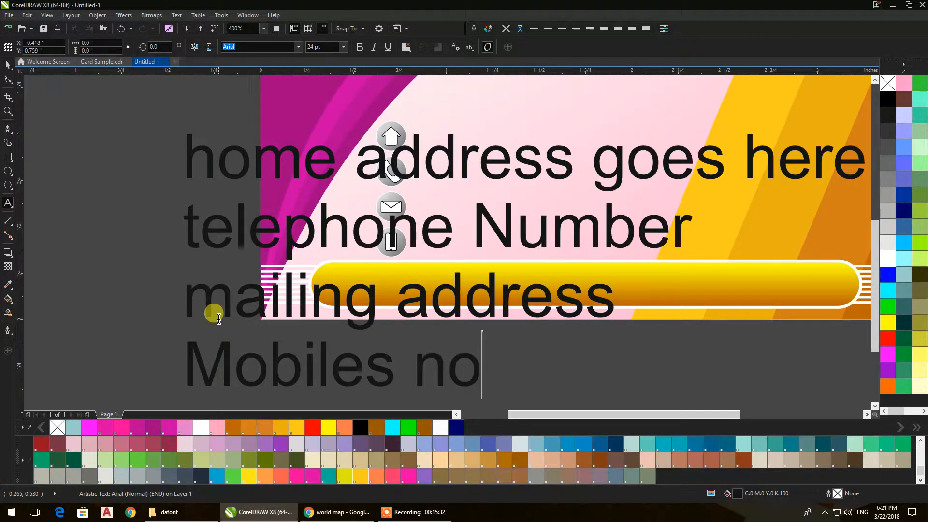
text(mber)
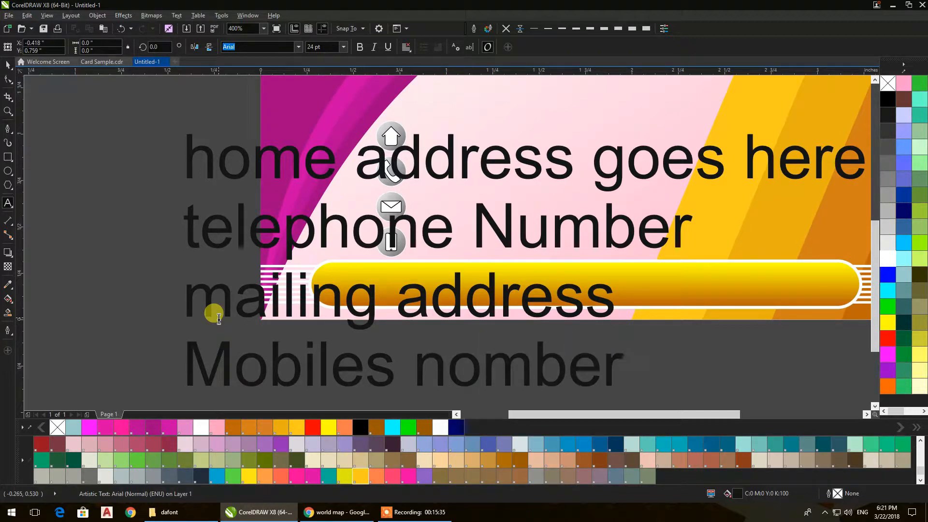
Set the four-line contact text to the Bebas Neue font at 6 pt
click(8, 64)
click(299, 47)
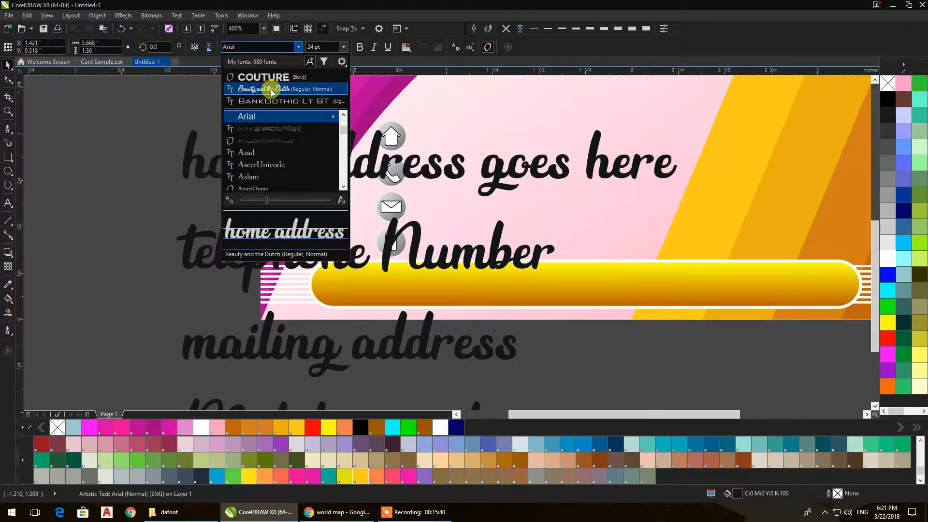
click(271, 89)
click(298, 47)
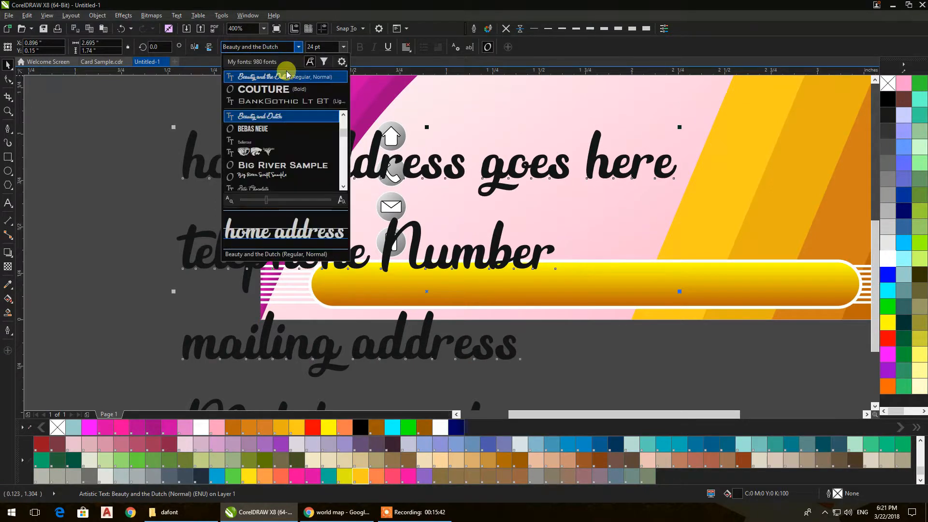
click(256, 129)
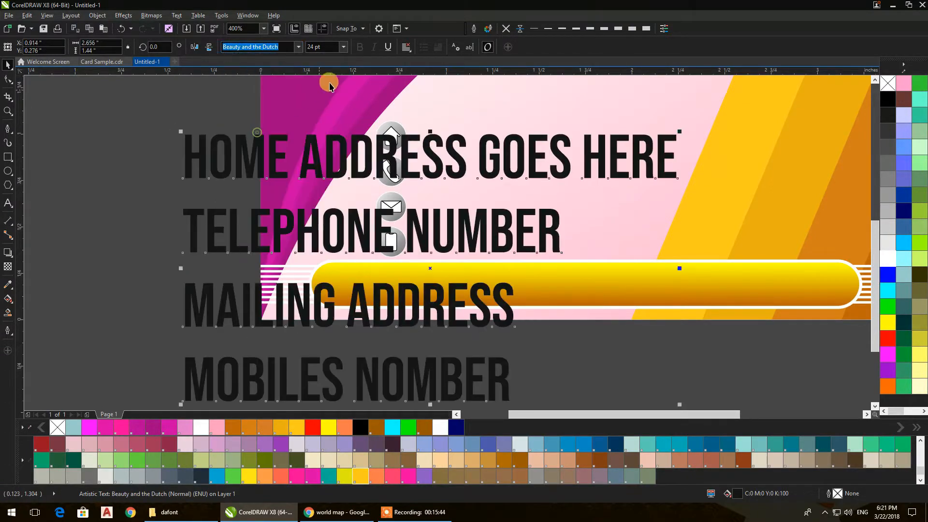
click(343, 46)
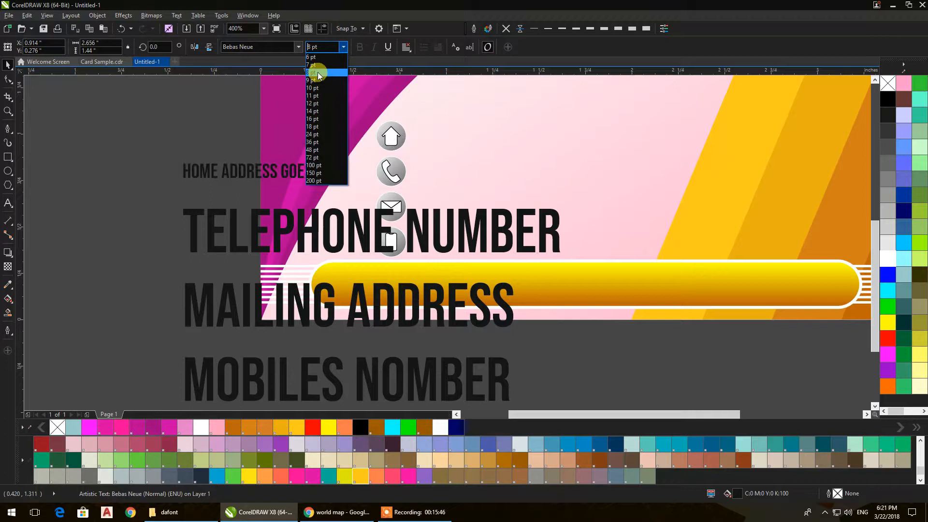
click(312, 57)
Move the contact text to the right of the icons and widen its line spacing so each line aligns with its icon
click(209, 147)
drag(210, 169, 452, 143)
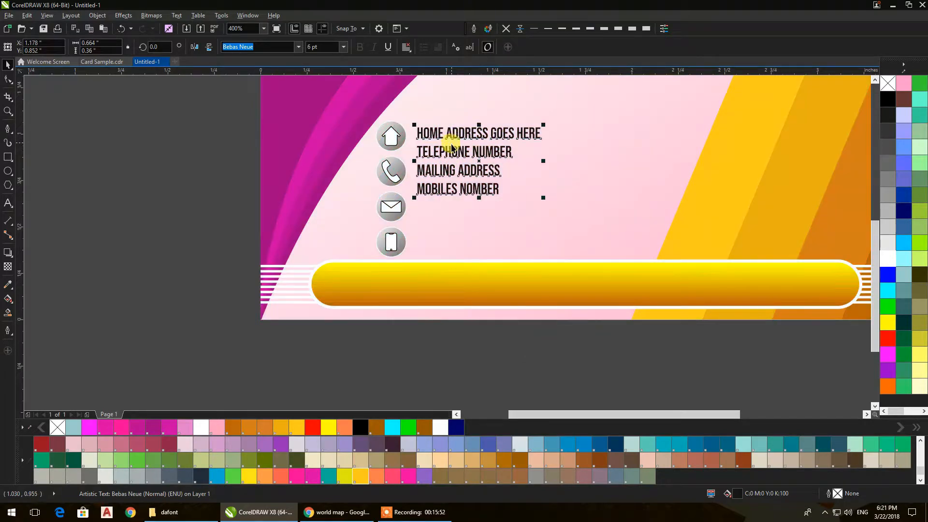
click(7, 79)
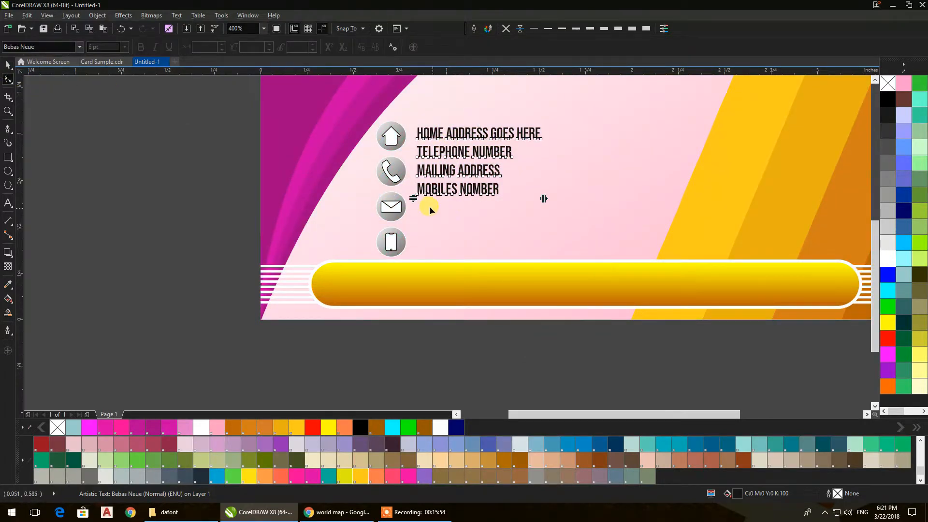
drag(414, 198, 414, 252)
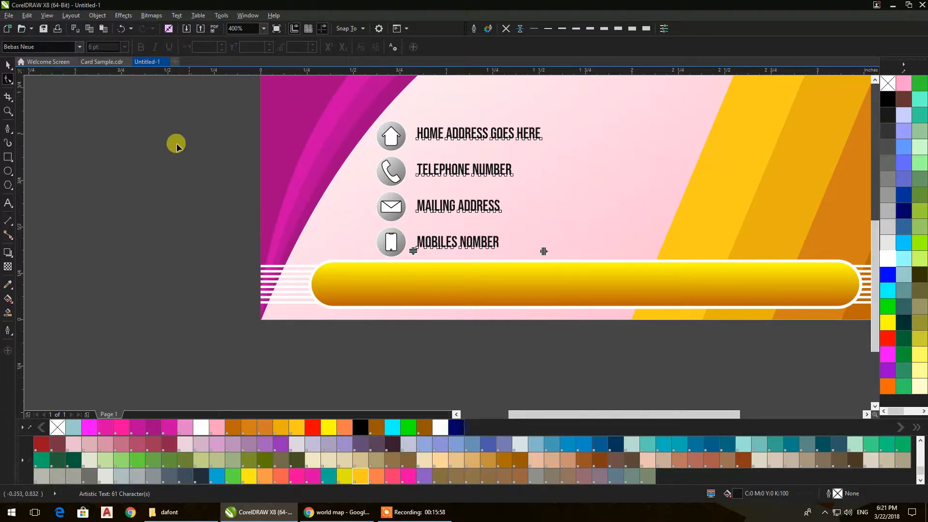
click(6, 71)
click(165, 199)
Shift the "MSB Grafix" title slightly up and to the left on the card
scroll(251, 245, down, 1)
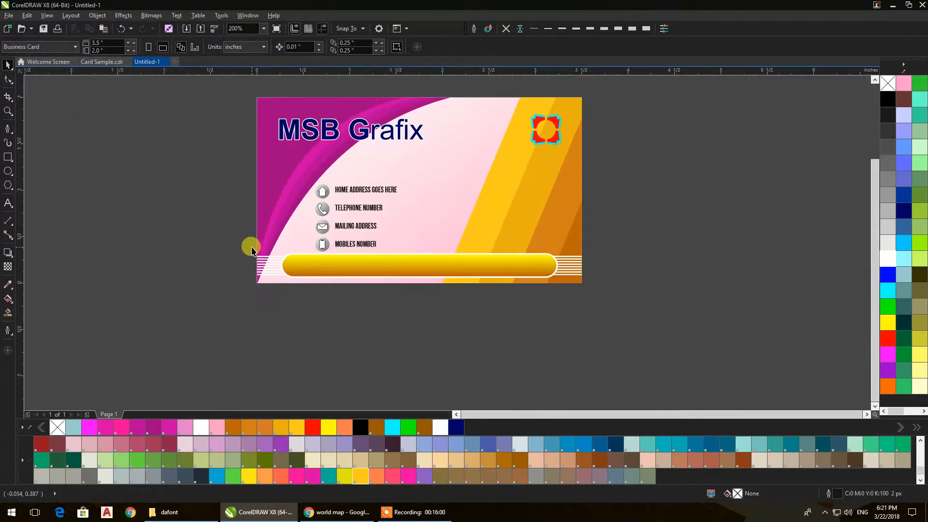
drag(251, 244, 211, 308)
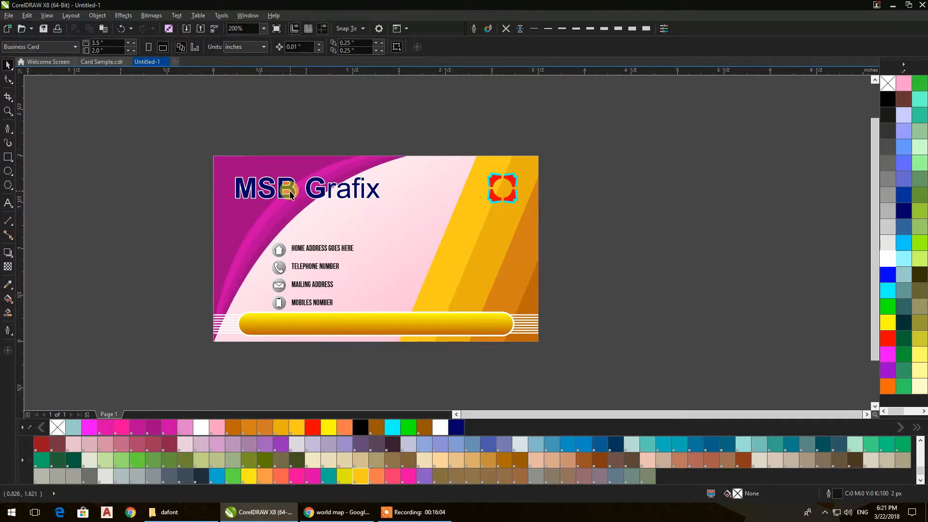
drag(293, 191, 291, 189)
click(89, 201)
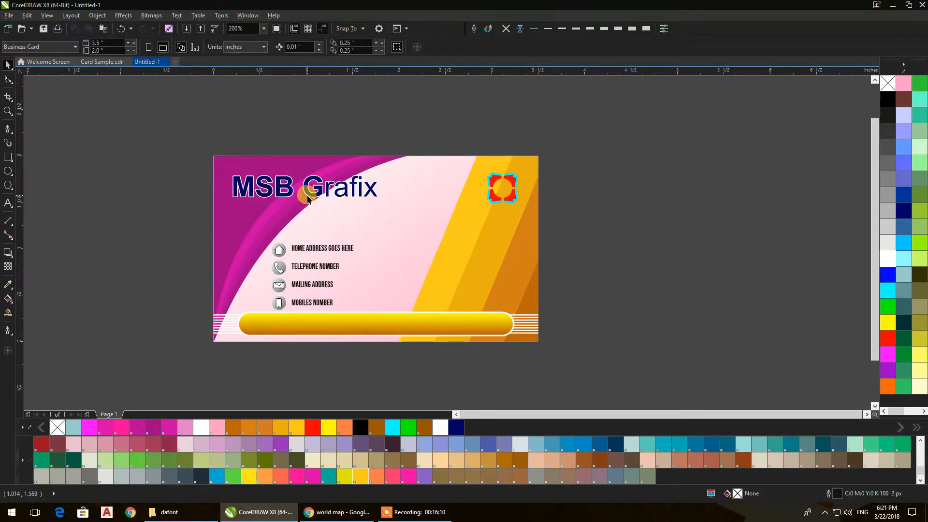
Duplicate the "MSB Grafix" title just below the original and replace the copy's text with the cardholder's full name
drag(308, 195, 327, 218)
right_click(326, 219)
double_click(327, 217)
triple_click(327, 217)
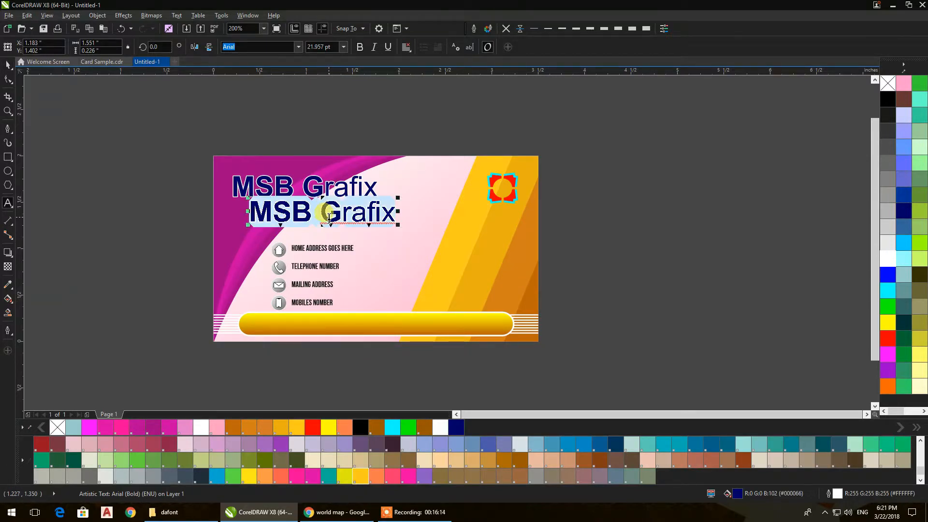
text(Muhammad SD)
key(BackSpace)
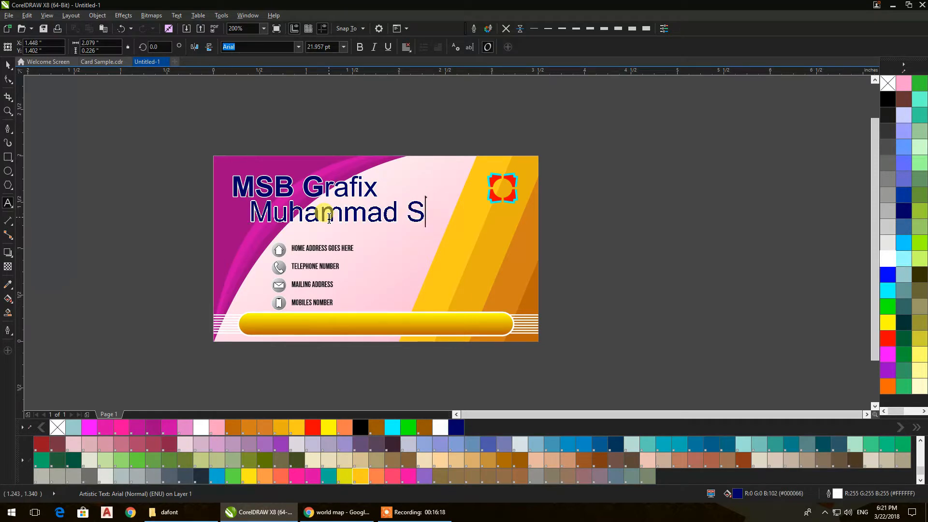
text(hafiq Nj)
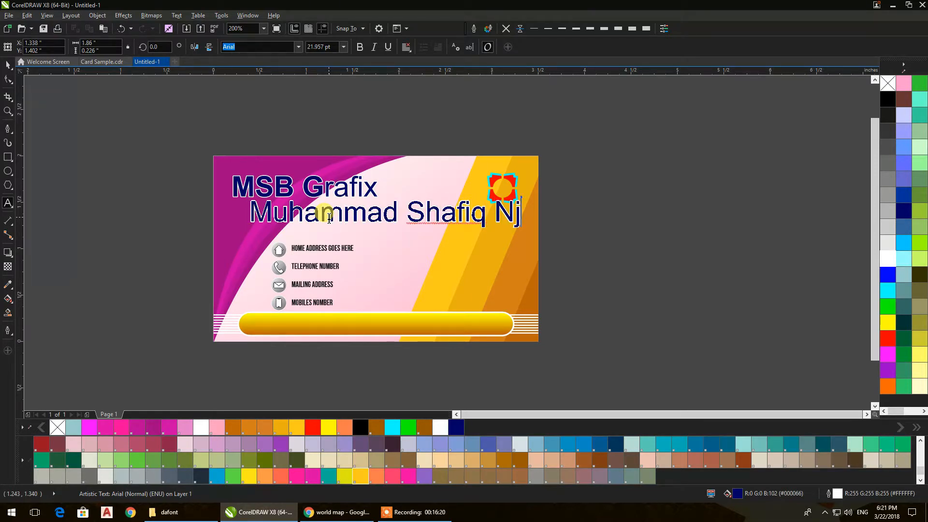
key(BackSpace)
key(BackSpace)
key(BackSpace)
text(bhatti)
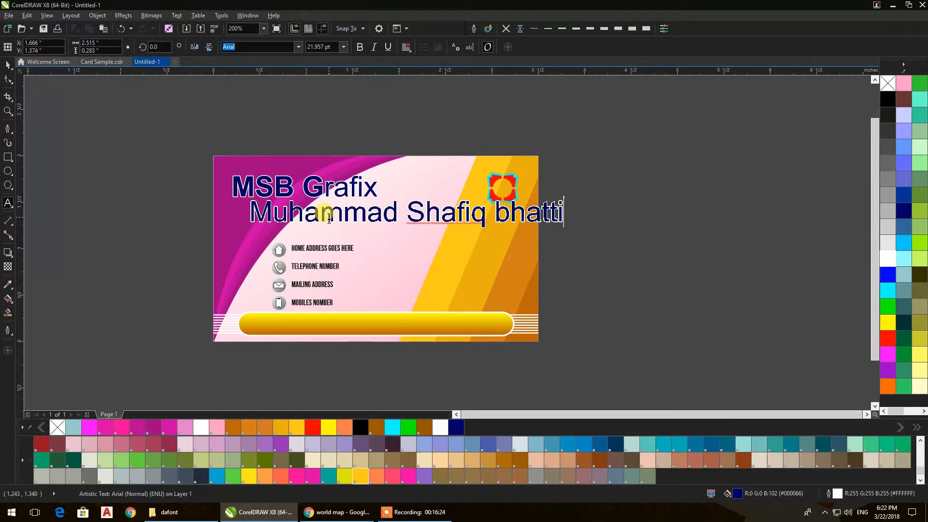
Capitalize the first letter of the surname in the person's name line
drag(510, 215, 497, 216)
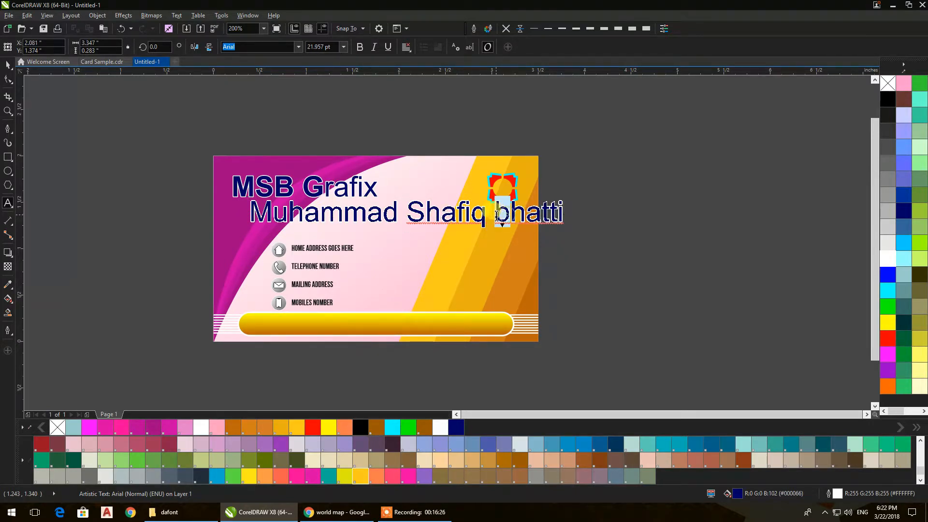
text(B)
click(8, 64)
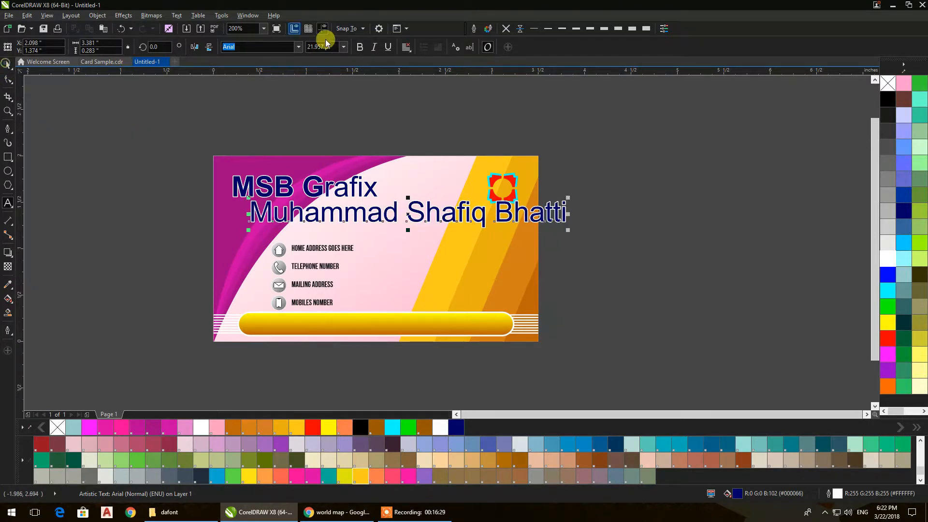
Apply the Title Case option to the person's name text
click(222, 15)
mouse_move(176, 15)
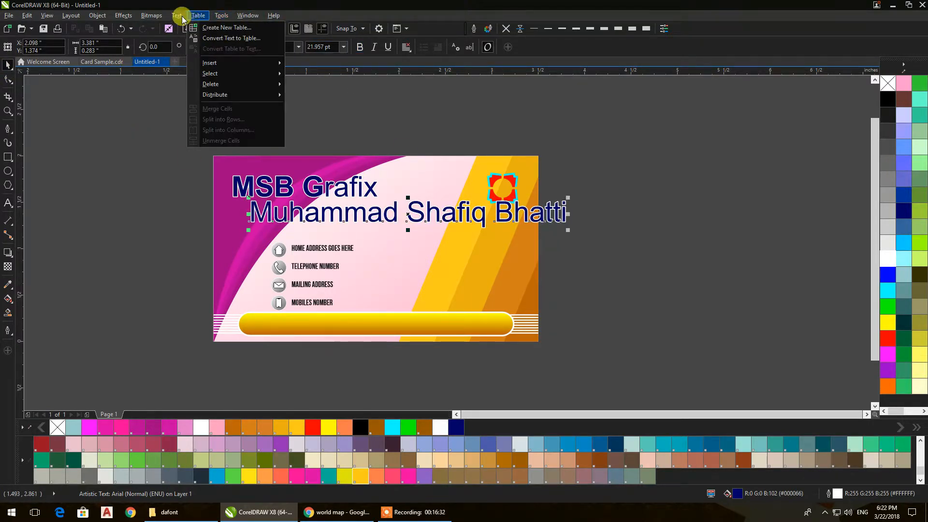
click(190, 250)
click(433, 256)
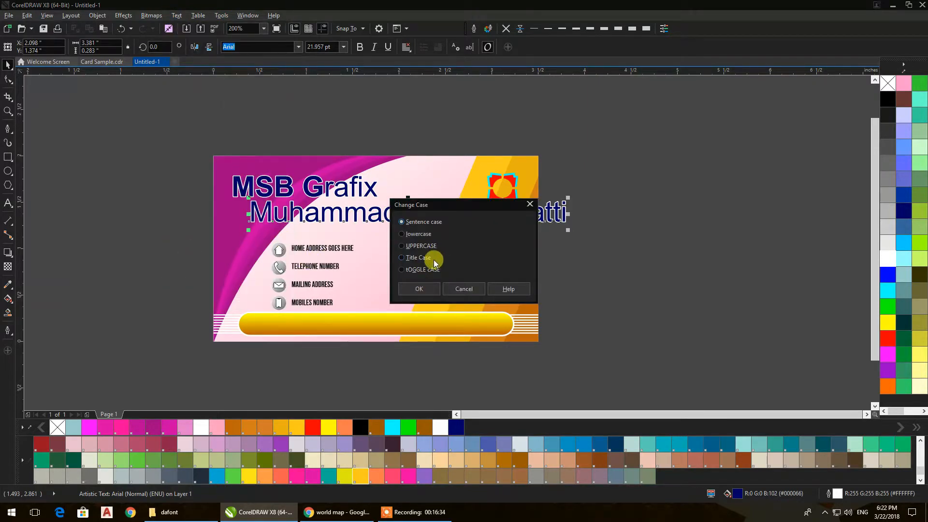
click(414, 285)
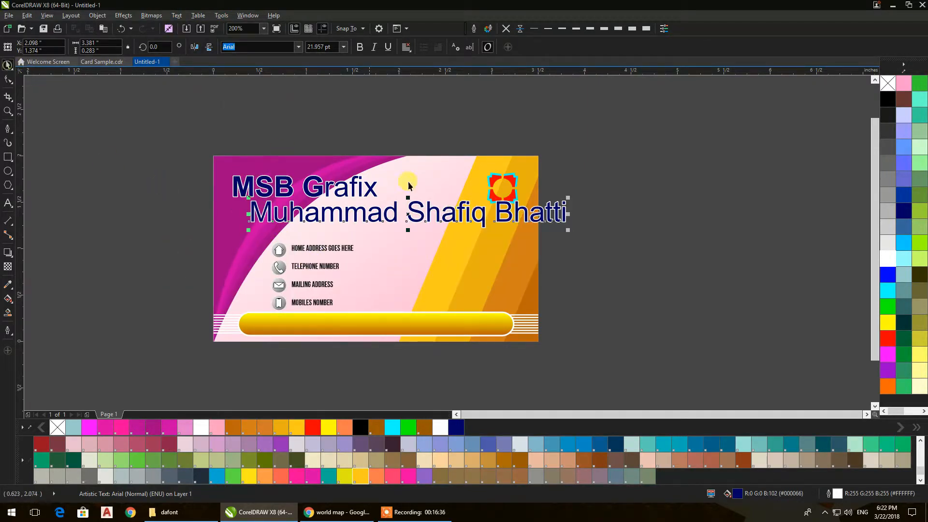
Set the font of the person's name to Back to Black Demo
click(297, 47)
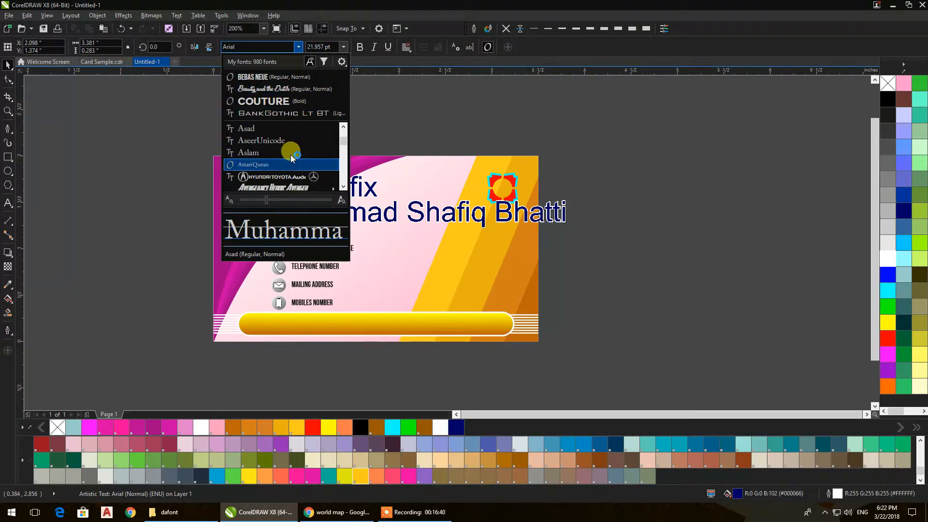
scroll(291, 154, down, 3)
click(287, 152)
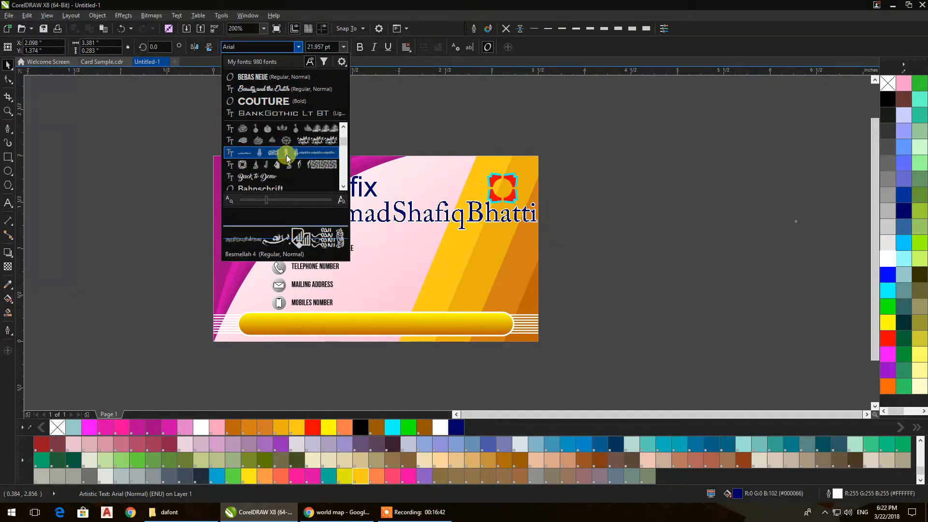
click(298, 47)
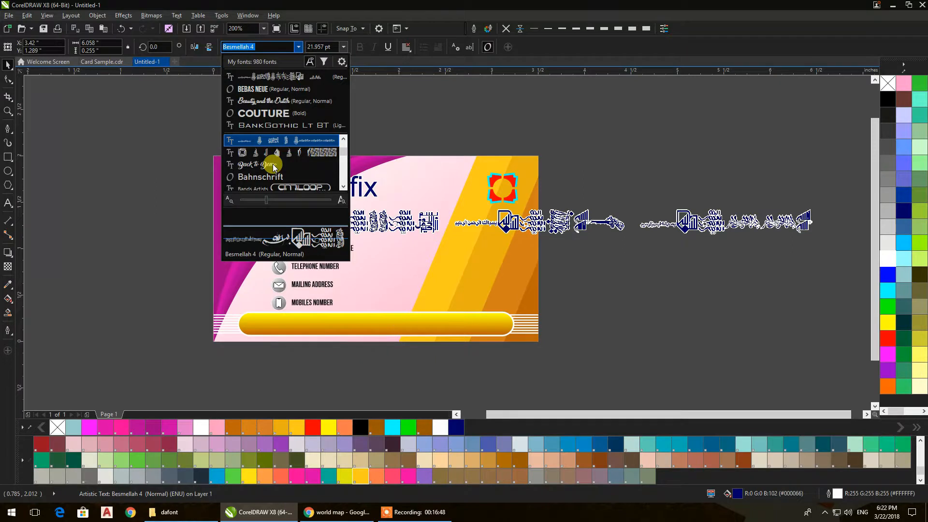
click(273, 166)
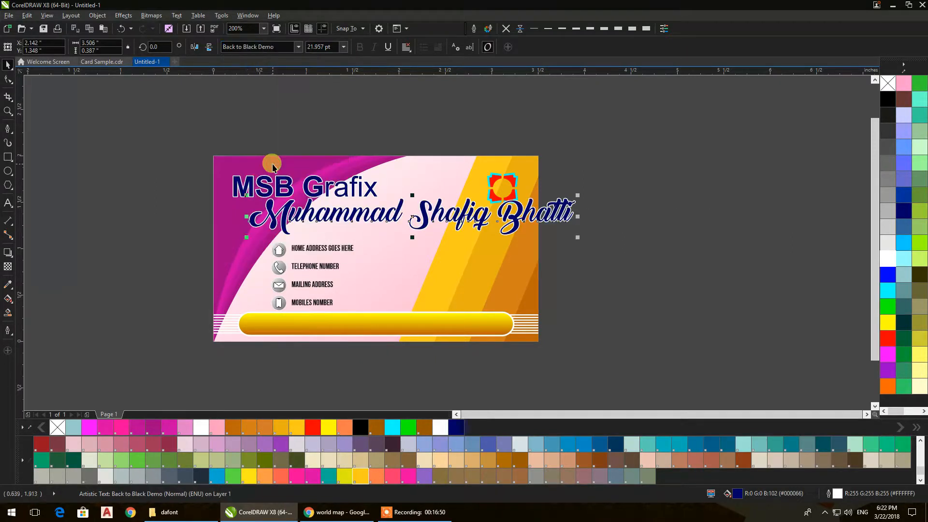
Scale the person's name down to about 10 pt just above the home address line and fill it black
drag(578, 237, 402, 220)
drag(343, 207, 387, 232)
click(639, 293)
click(384, 225)
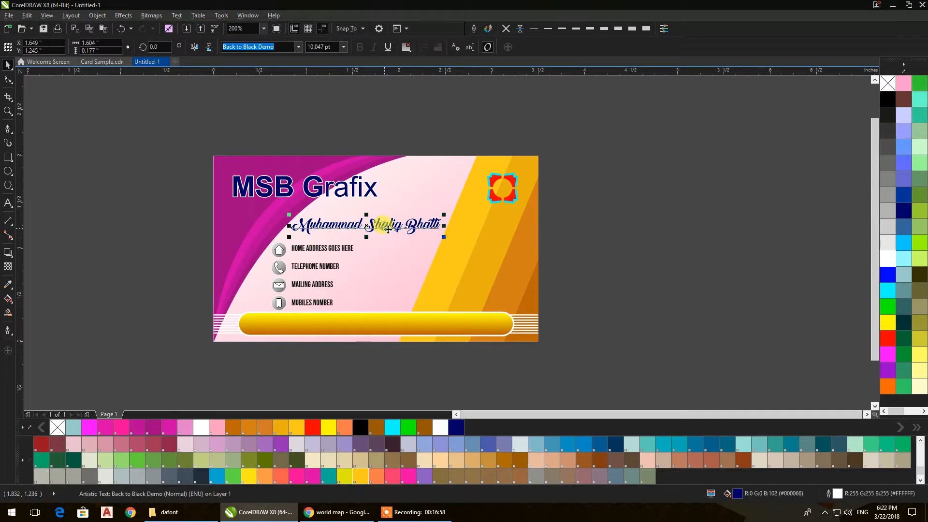
click(700, 173)
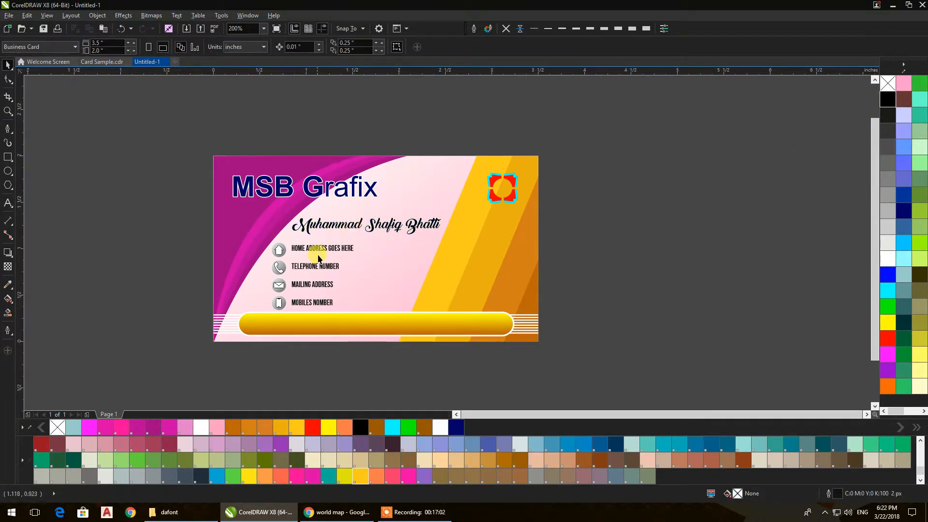
Duplicate the contact text block onto the yellow bar and replace its content with "SPECIAL NOTE ABOUTE YOURSELF"
drag(313, 249, 305, 328)
click(309, 344)
key(ctrl+a)
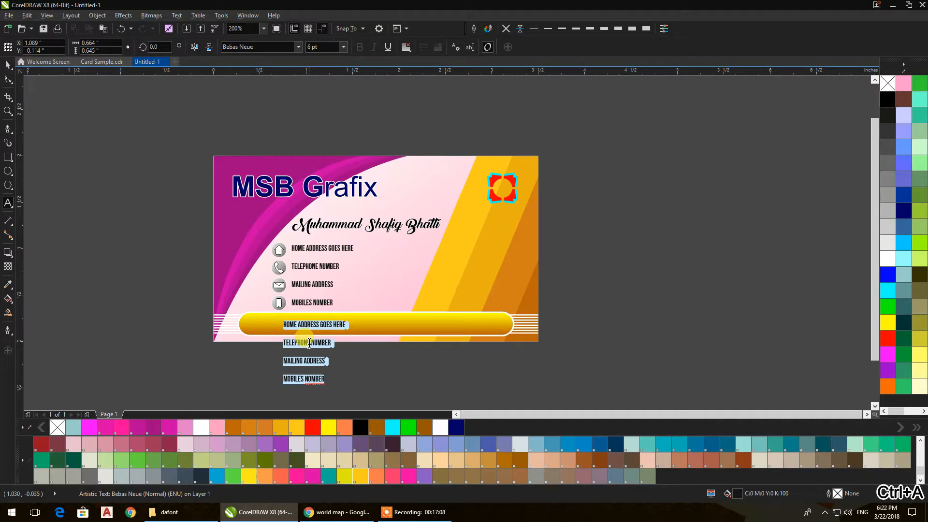
key(Delete)
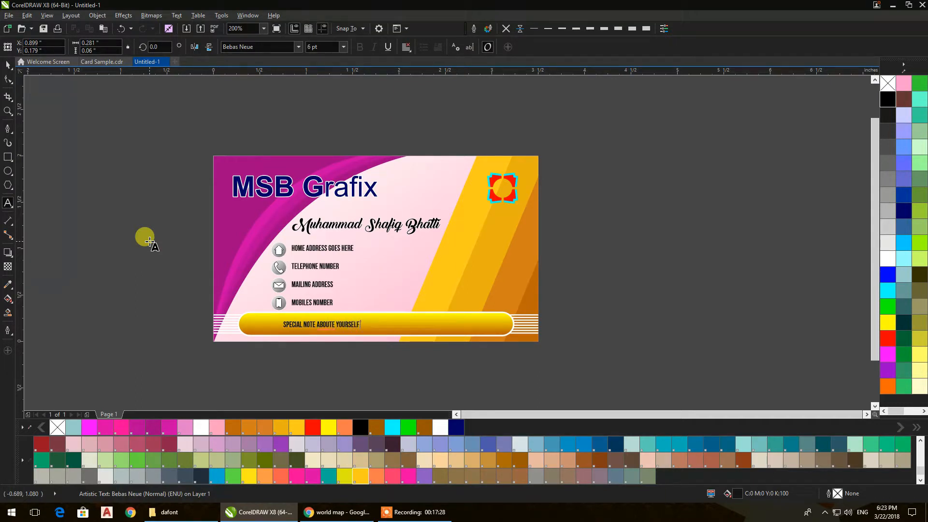
click(9, 96)
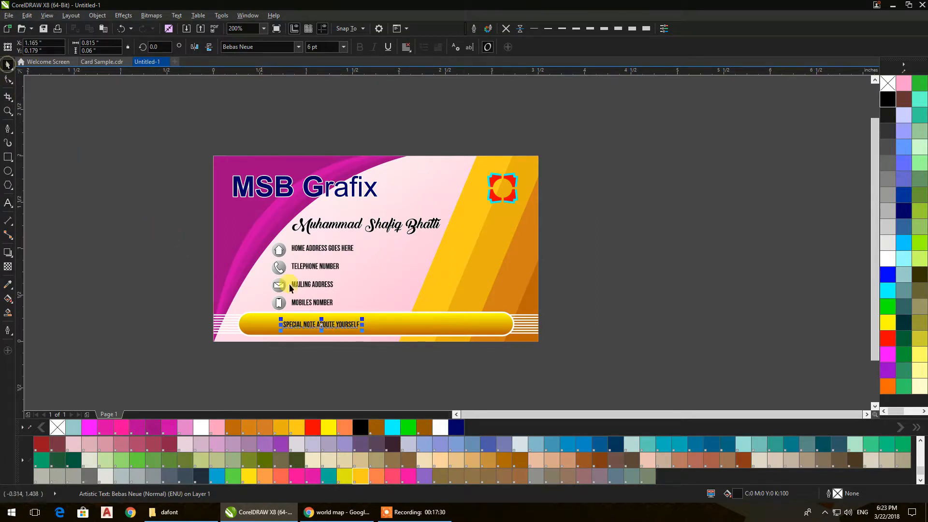
Move the special note text to the left end of the yellow bar and set its size to 8 pt
scroll(321, 341, up, 3)
drag(328, 327, 453, 298)
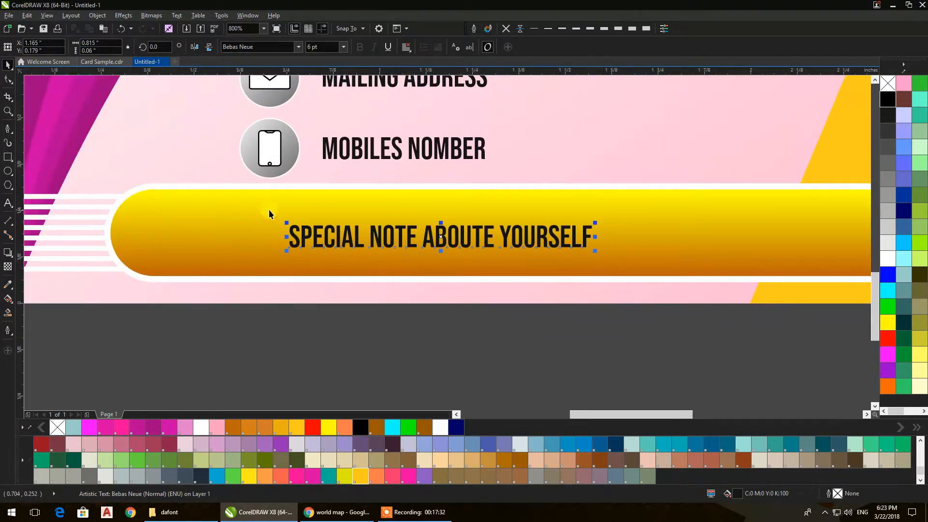
key(ctrl+a)
scroll(330, 351, down, 2)
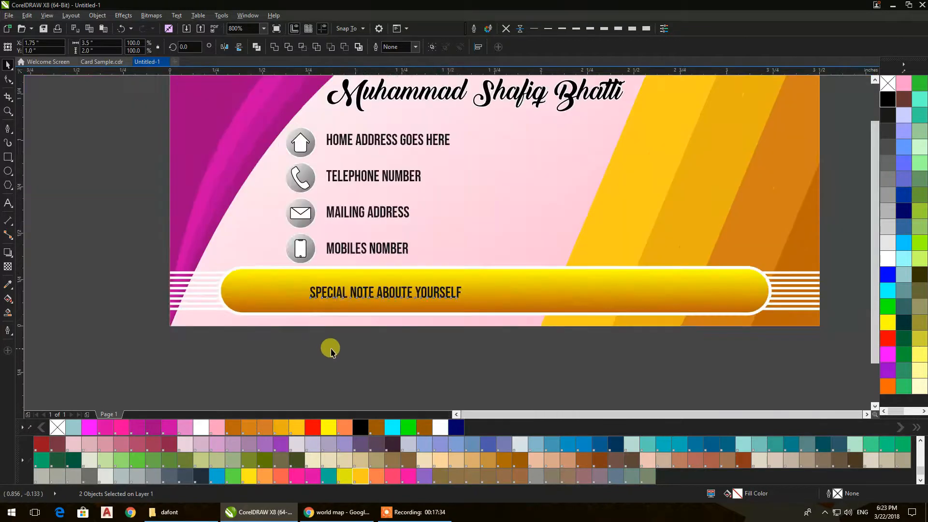
scroll(331, 351, down, 2)
click(325, 376)
scroll(273, 325, up, 2)
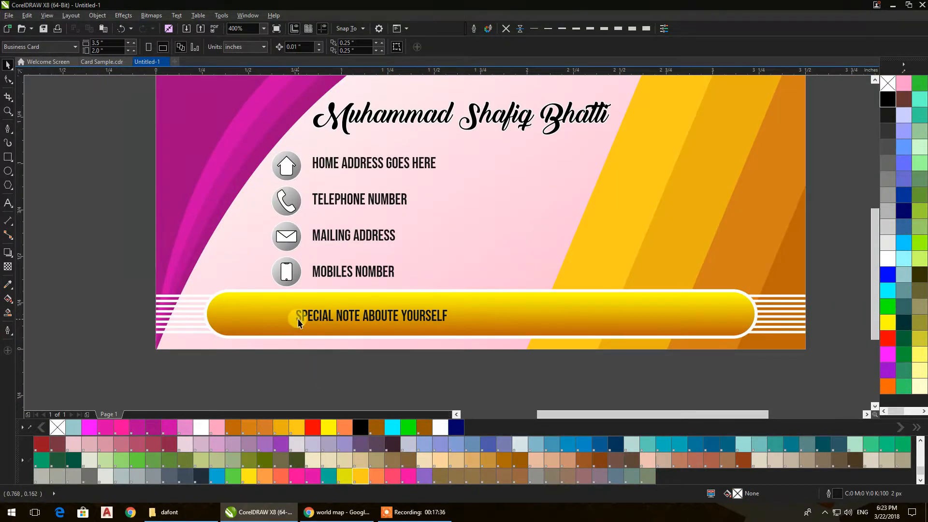
drag(298, 322, 226, 323)
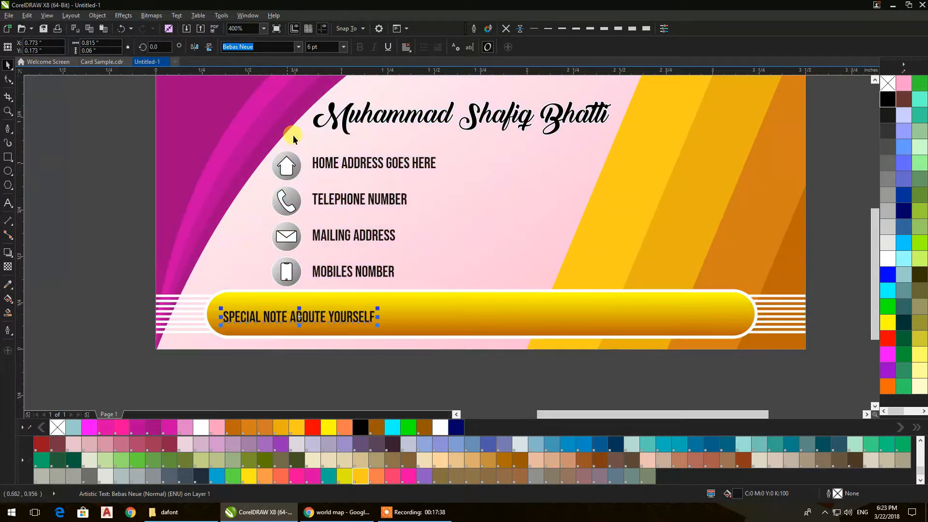
click(344, 46)
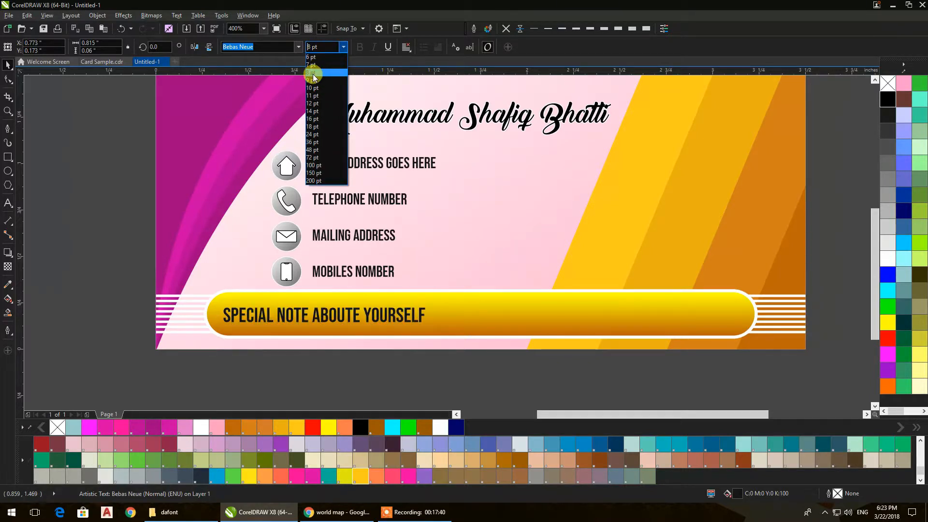
click(313, 72)
Widen the note's letter spacing with the Shape tool until the text spans the yellow bar
click(7, 79)
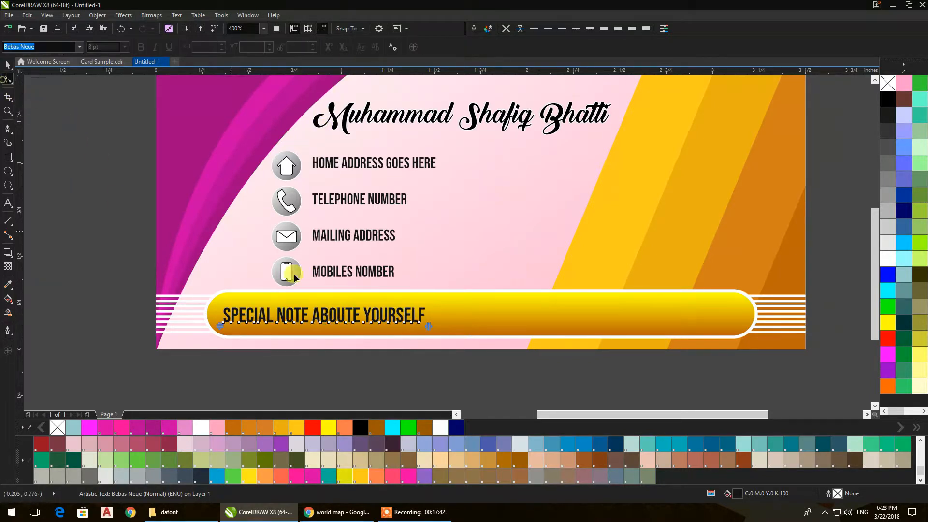
drag(432, 325, 830, 348)
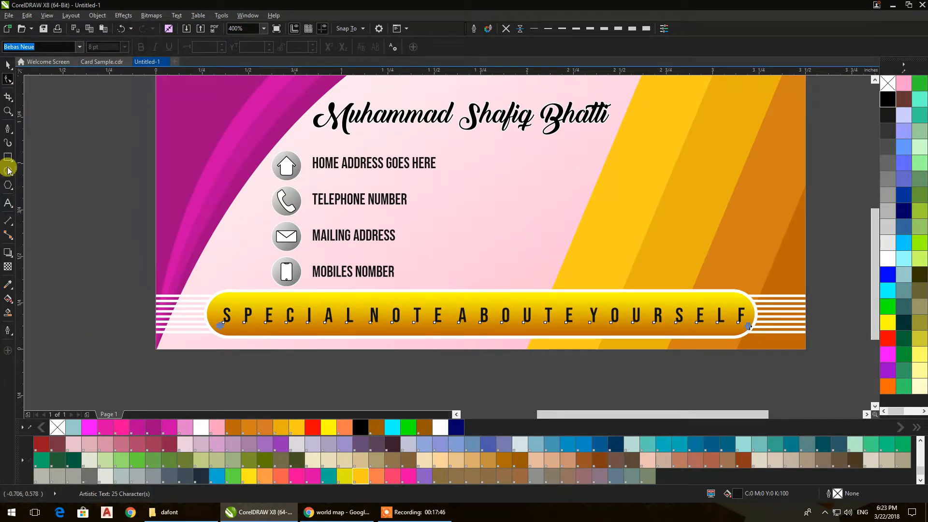
click(8, 66)
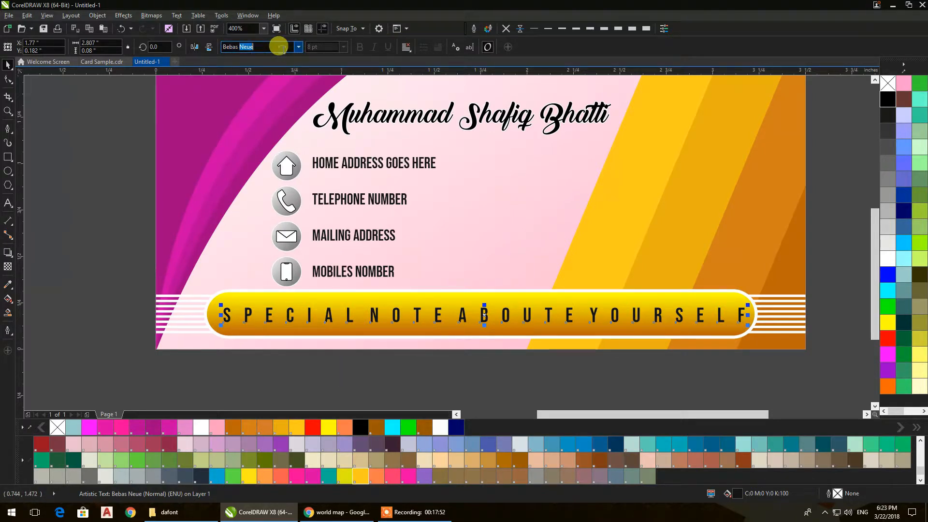
Change the note's font to Times New Roman and make it bold
click(281, 48)
text(t)
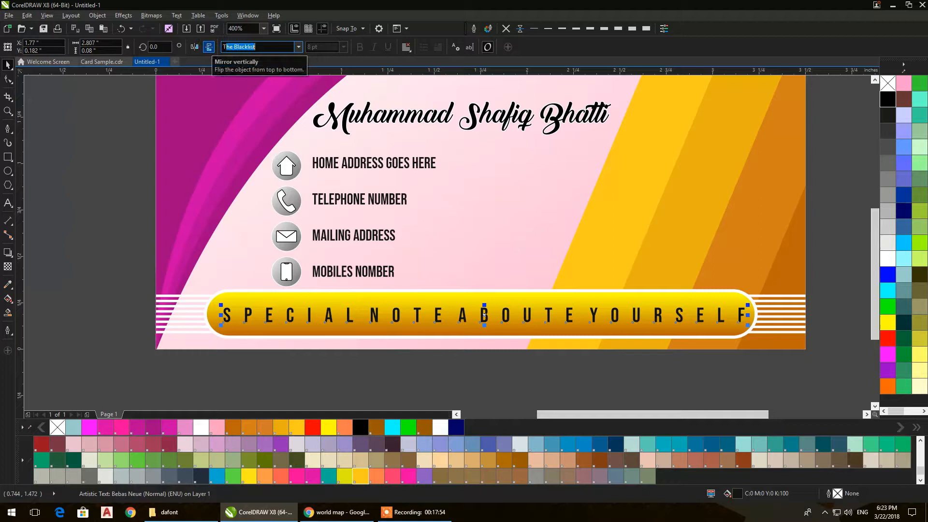
text(imes New Roman)
key(Return)
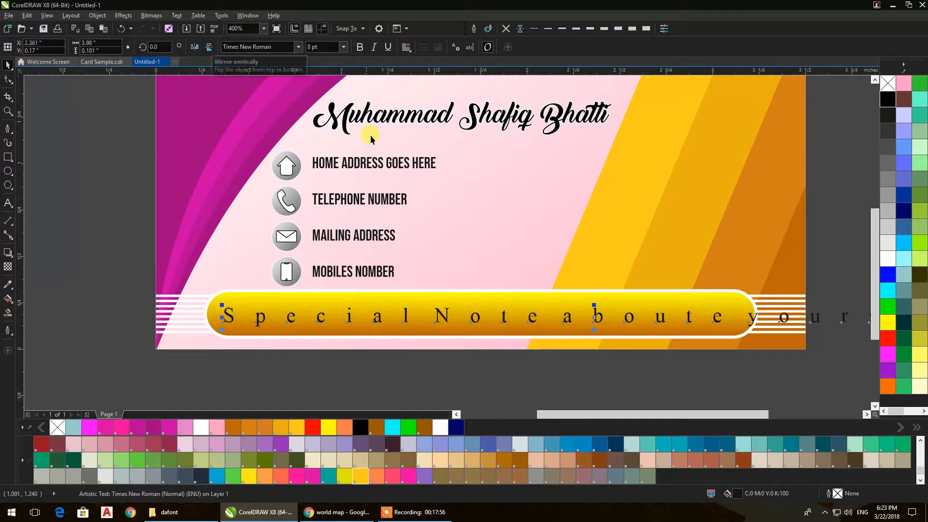
click(360, 47)
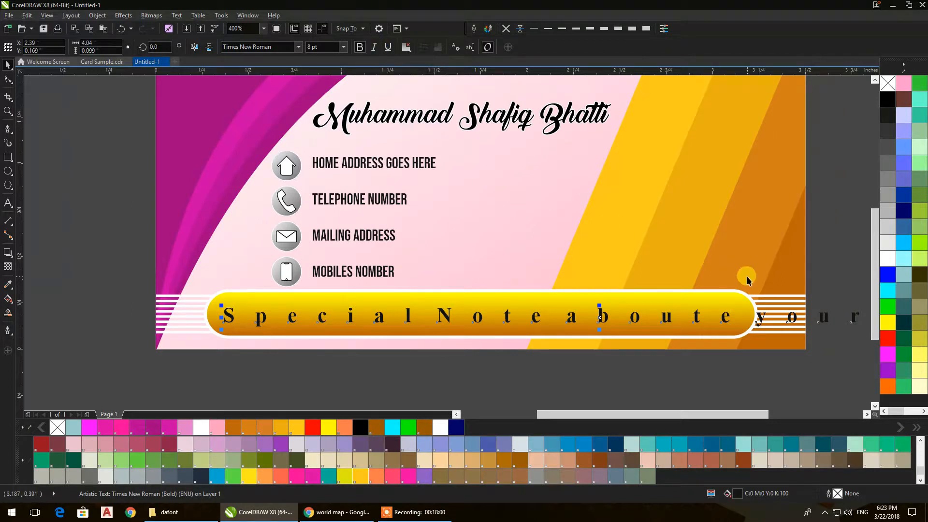
Reduce the note's letter spacing so the whole text fits within the yellow bar
scroll(747, 277, down, 1)
drag(747, 276, 616, 275)
click(8, 80)
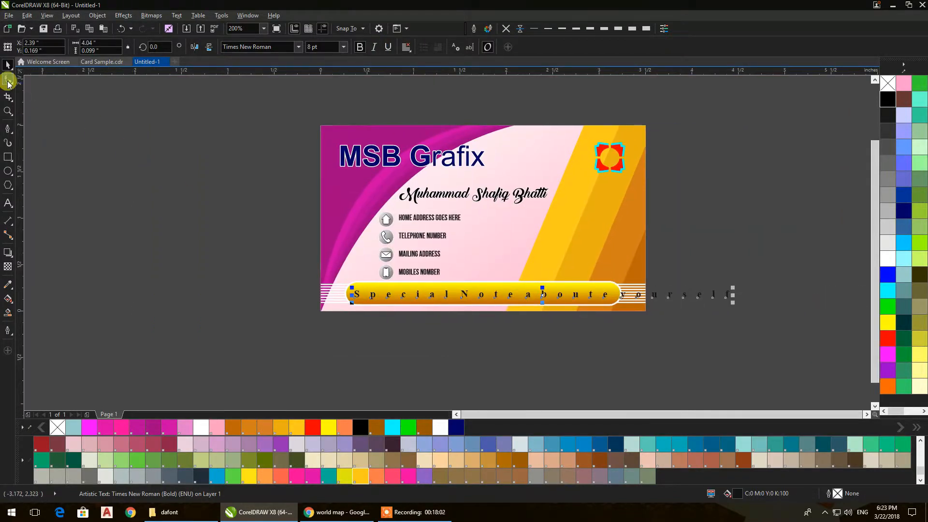
drag(735, 303, 577, 317)
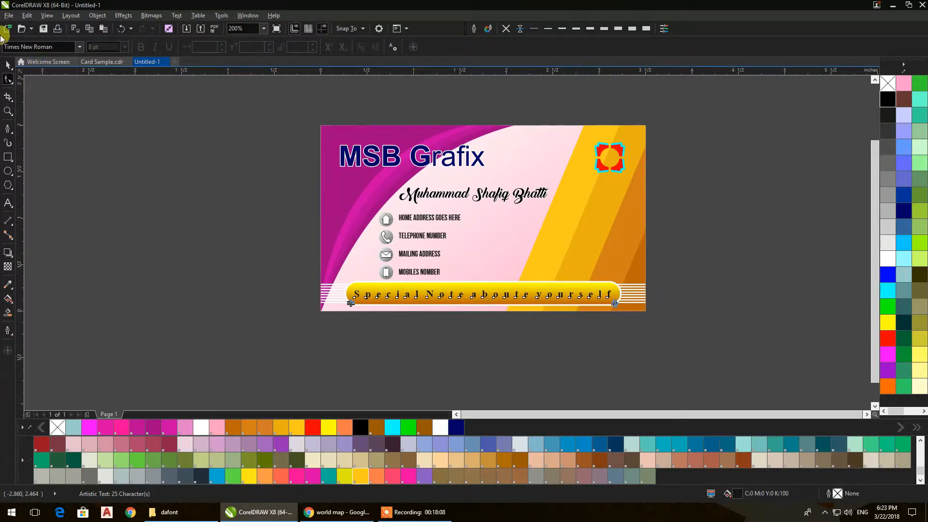
click(5, 67)
Convert the special note text to Title Case
click(176, 15)
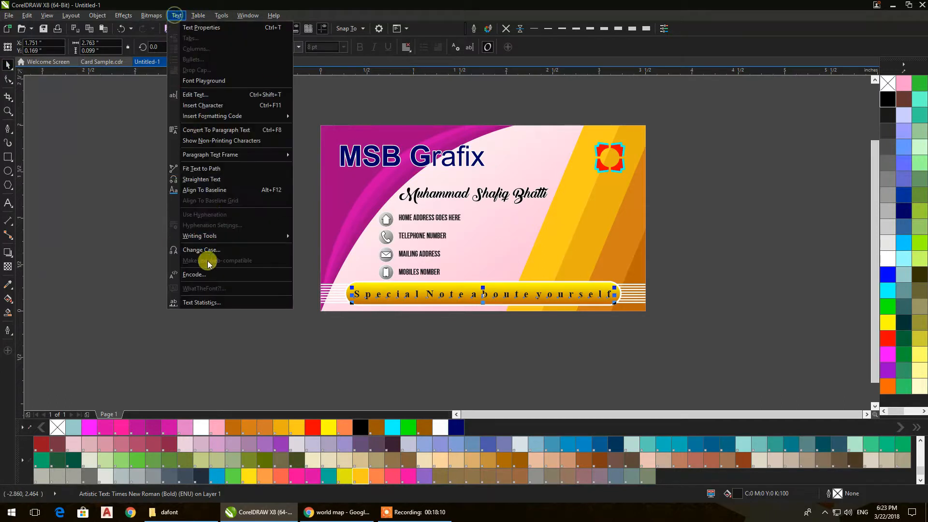
click(202, 250)
click(409, 258)
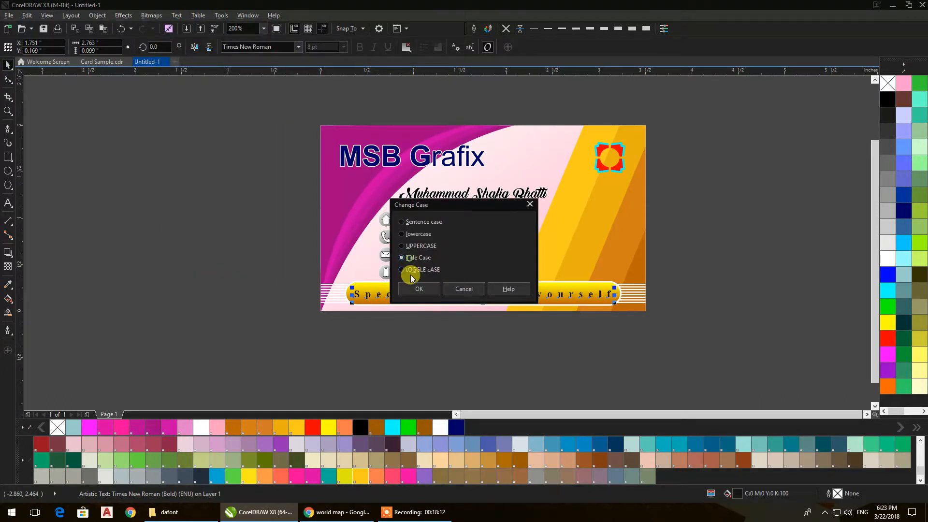
click(418, 289)
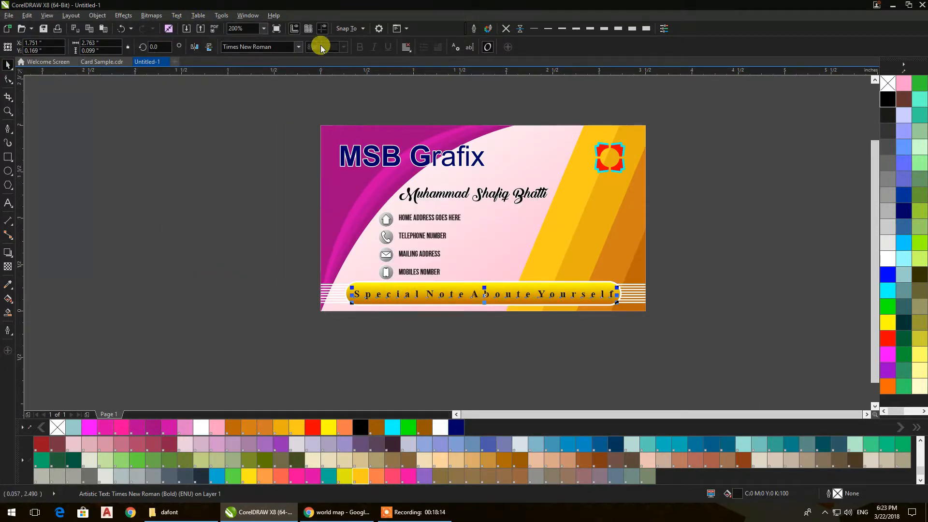
click(248, 320)
Insert an extra space between each pair of words in the special note text
scroll(553, 317, up, 2)
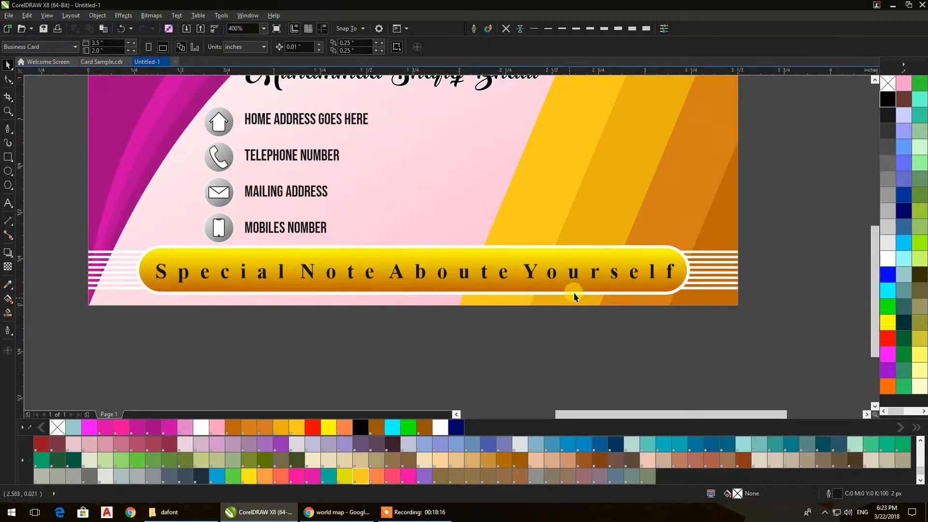
click(575, 277)
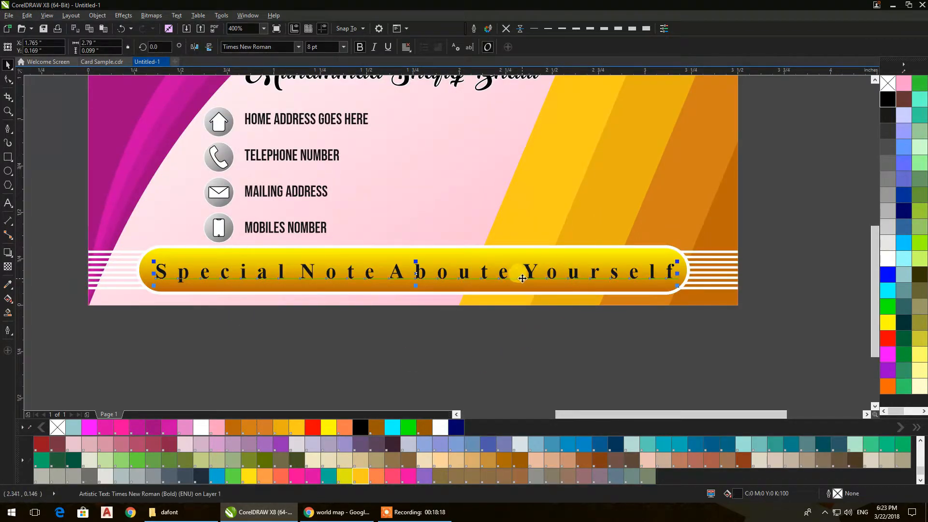
double_click(503, 273)
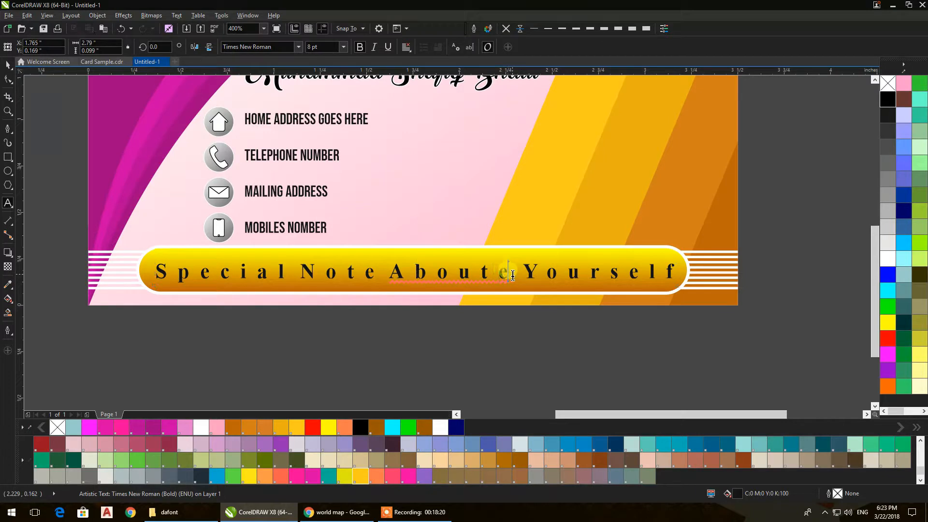
click(379, 273)
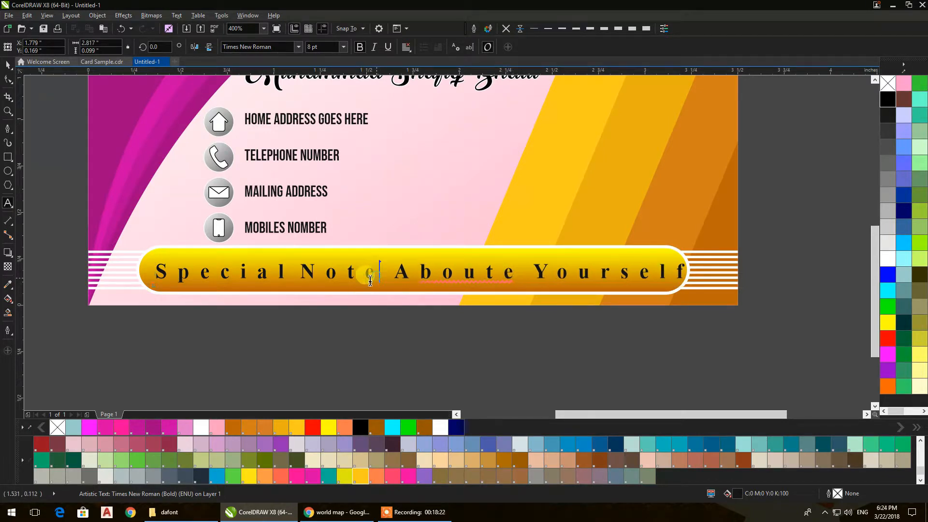
click(291, 274)
click(8, 64)
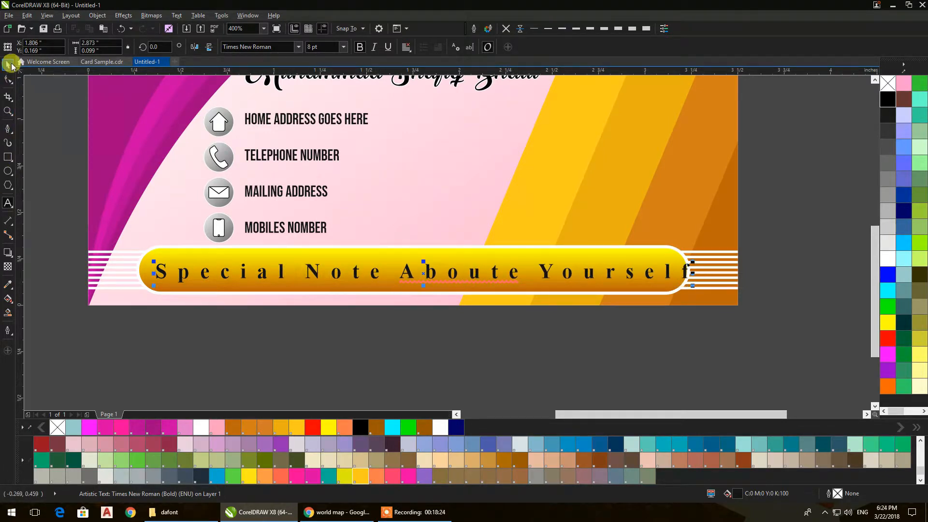
Tighten the special note's letter spacing slightly so its last letter sits inside the yellow bar
click(403, 360)
click(546, 278)
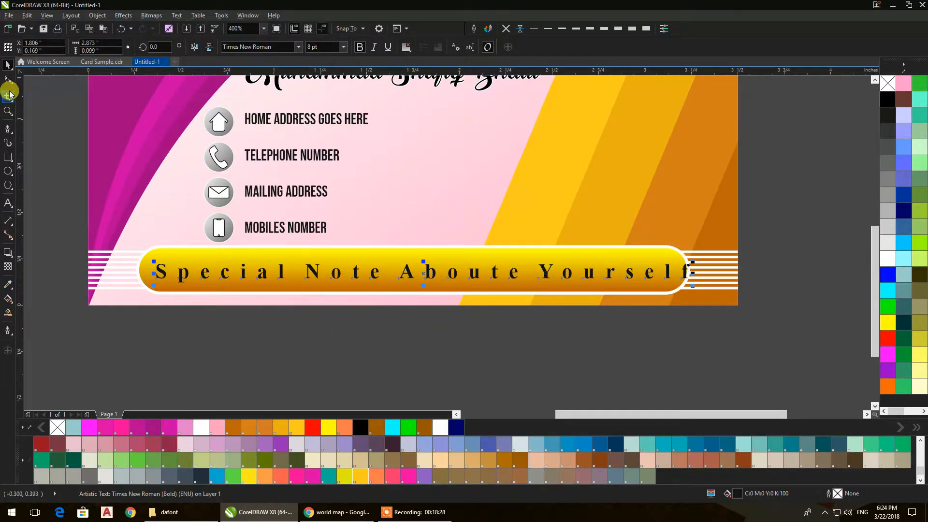
click(9, 88)
mouse_move(694, 286)
mouse_down()
mouse_move(664, 286)
mouse_move(679, 287)
mouse_up()
click(8, 64)
click(284, 352)
Select the entire business card and place a duplicate of it beside the original
scroll(326, 337, down, 1)
drag(327, 333, 345, 284)
scroll(357, 358, down, 1)
drag(471, 314, 201, 138)
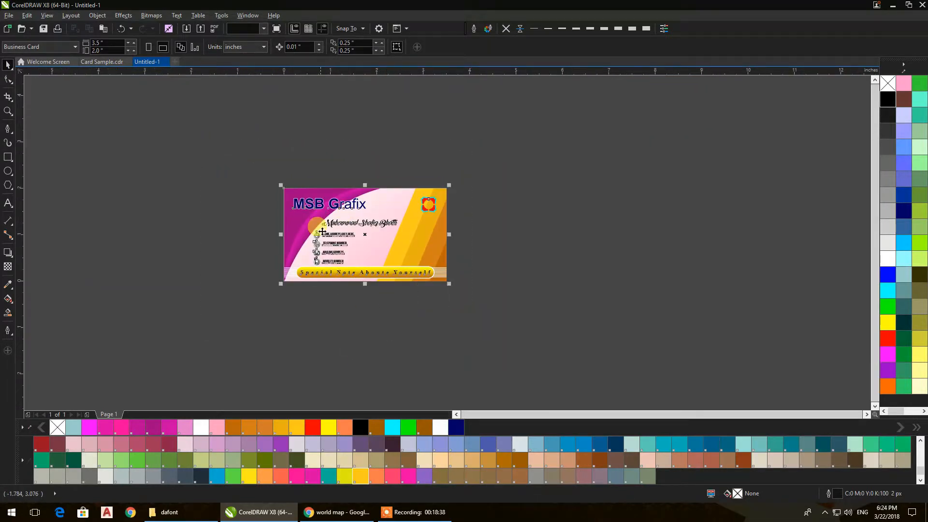
drag(315, 227, 509, 222)
right_click(510, 221)
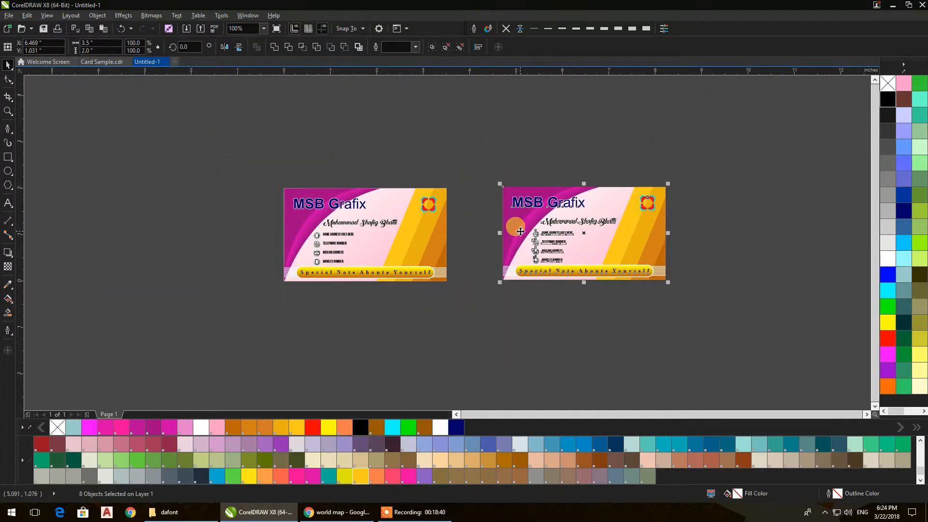
Open the duplicate card's PowerClip contents for editing and select its magenta curves one by one
scroll(549, 288, right, 3)
scroll(411, 285, up, 1)
click(415, 288)
double_click(323, 125)
click(331, 150)
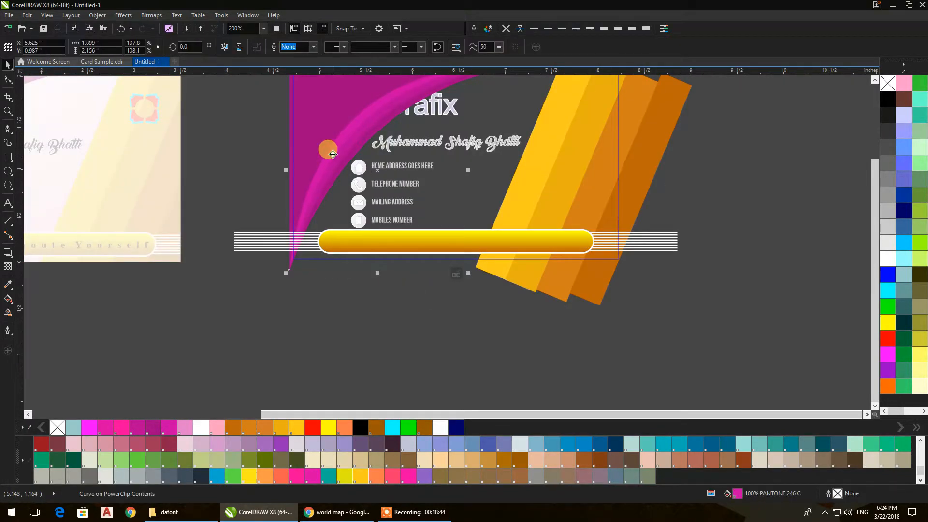
scroll(564, 236, up, 2)
click(326, 154)
click(203, 101)
click(334, 143)
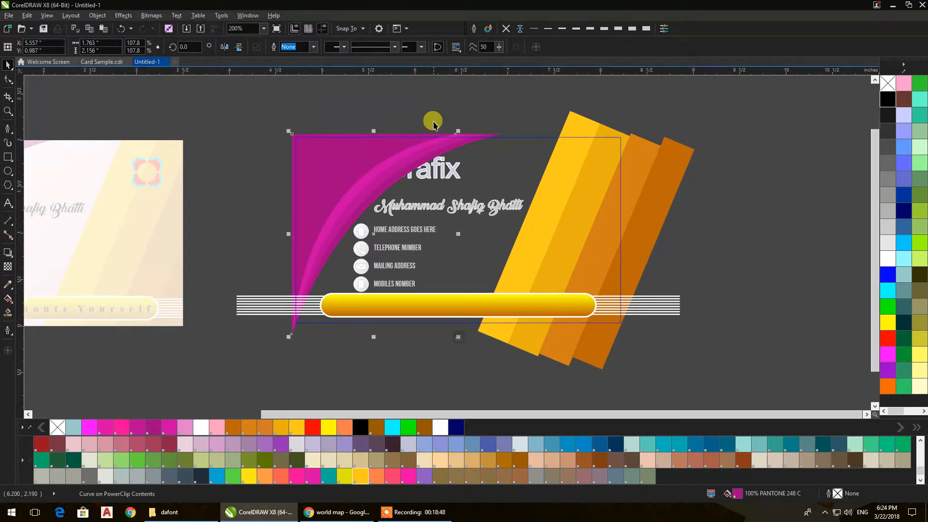
click(434, 145)
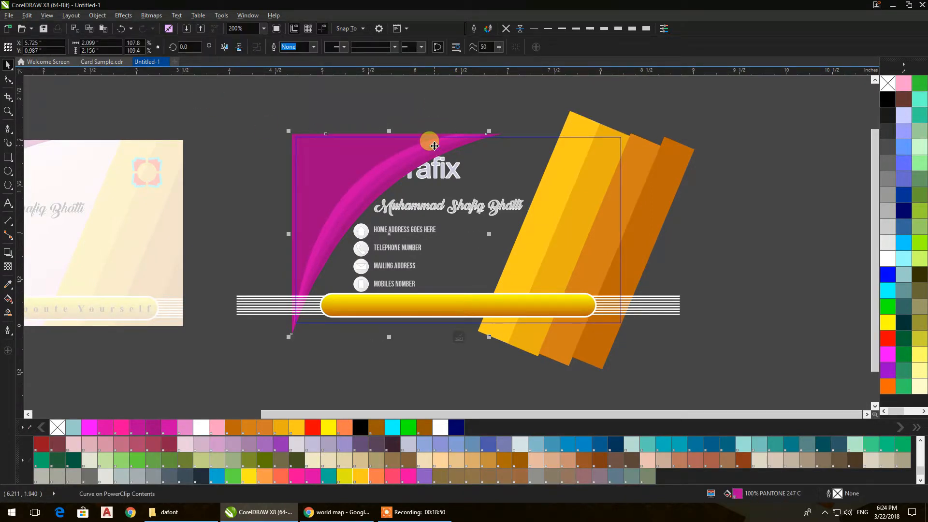
Fill all four diagonal stripes of the duplicate card with red
scroll(431, 145, down, 2)
click(521, 162)
click(515, 154)
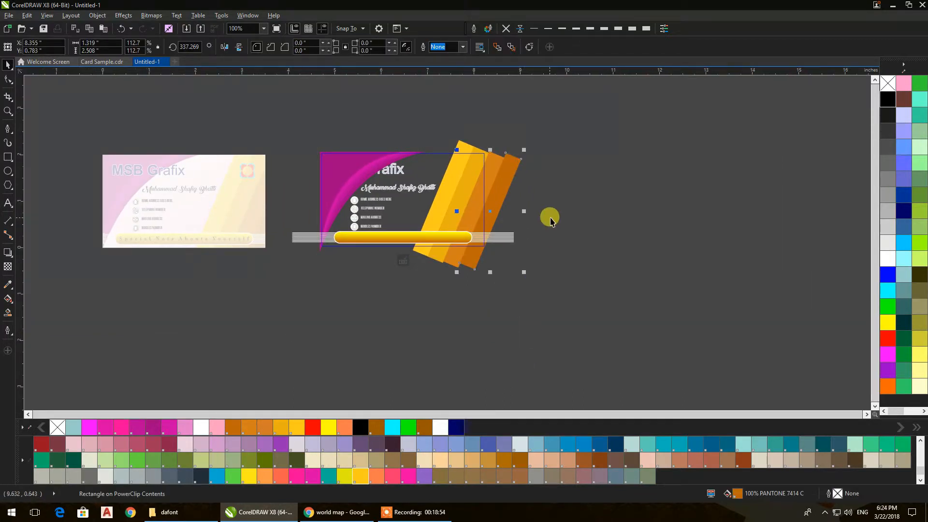
click(892, 346)
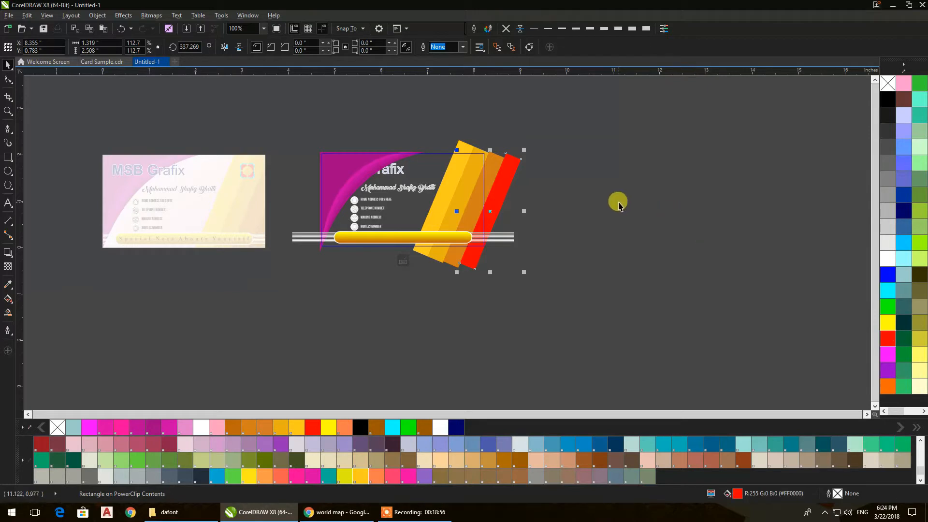
click(493, 170)
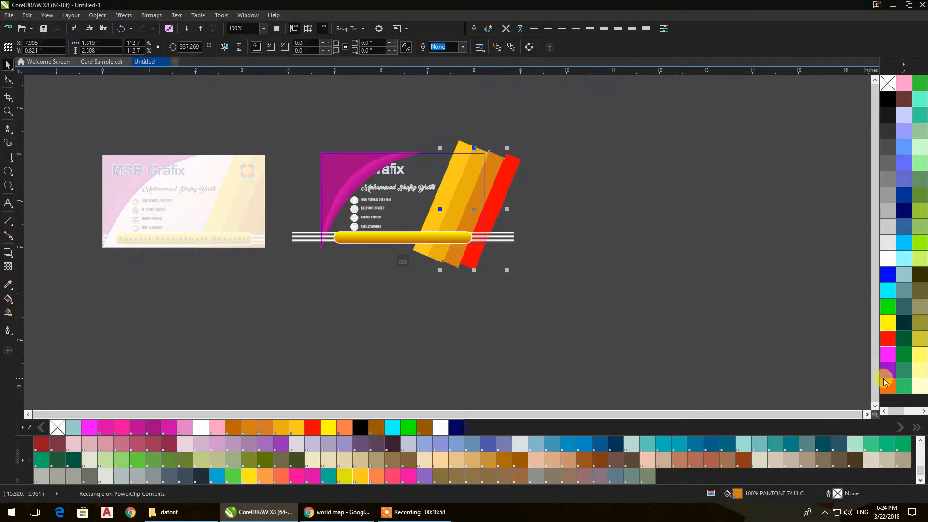
click(894, 344)
click(485, 136)
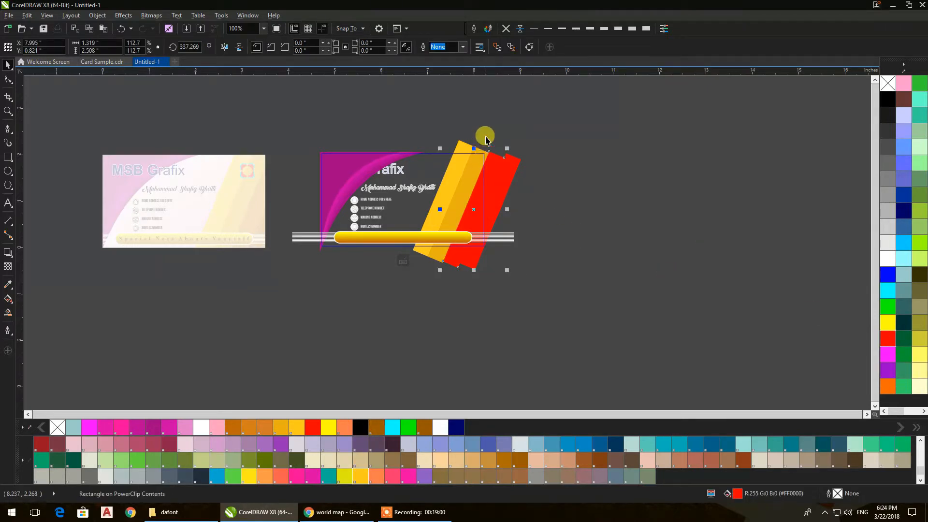
scroll(478, 156, up, 1)
click(478, 138)
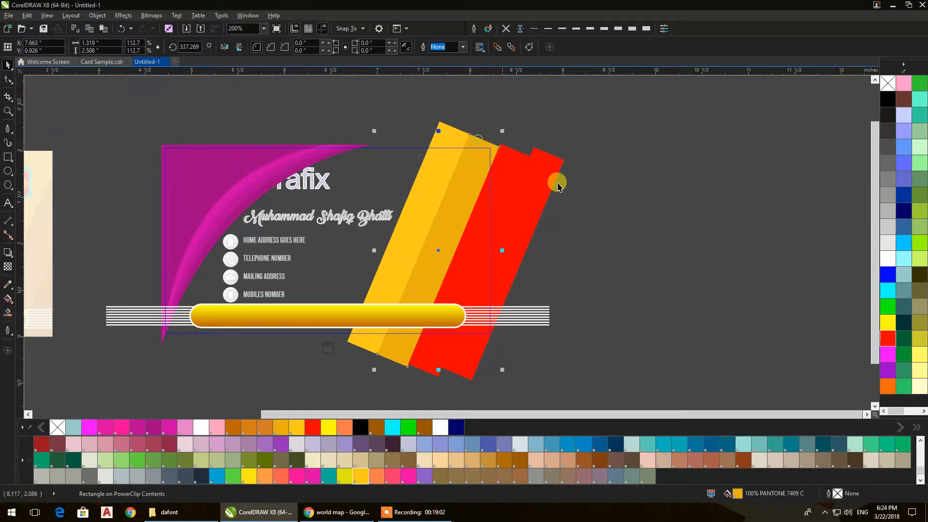
click(888, 338)
click(451, 132)
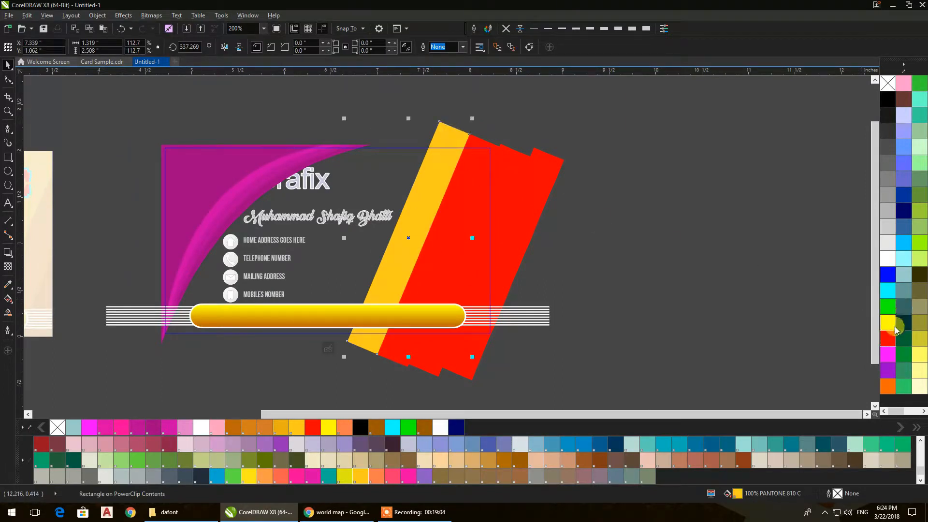
click(888, 338)
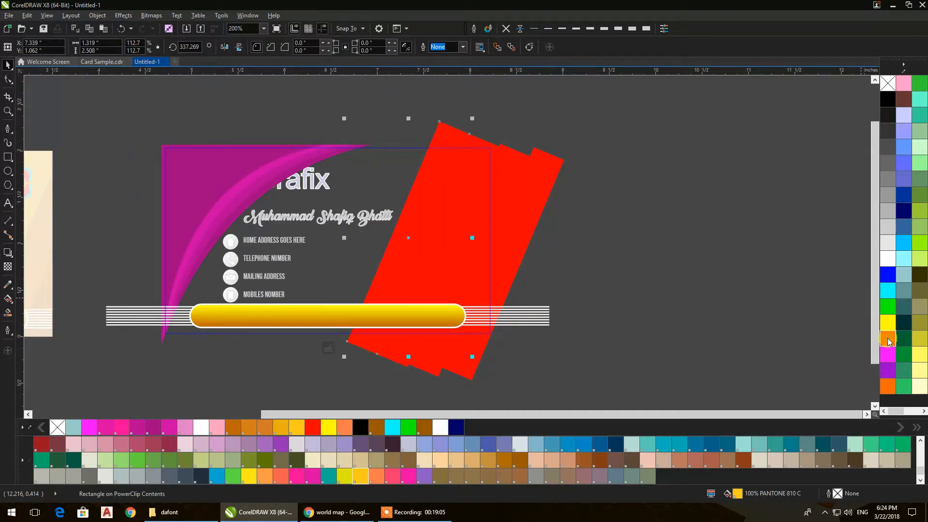
Mix white into the two middle red stripes, making the one nearer the contact details lighter than the other
click(503, 149)
click(888, 263)
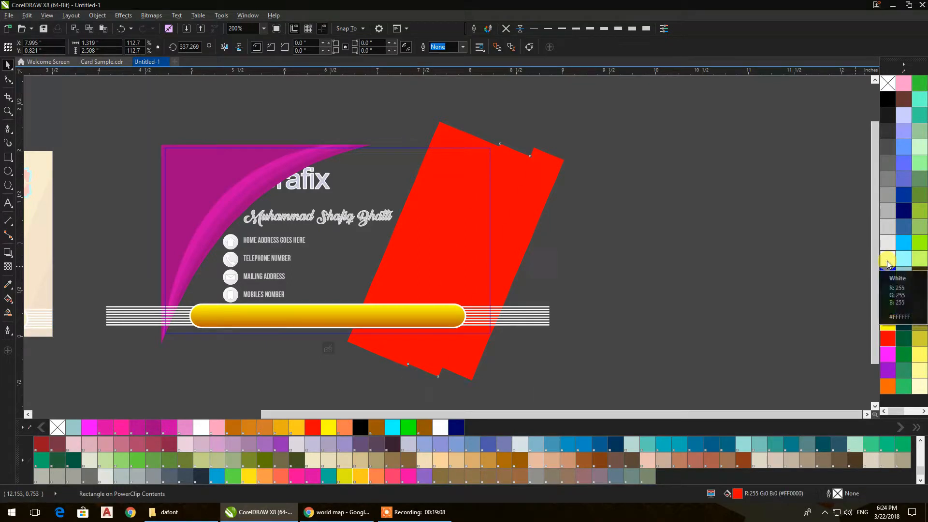
click(670, 124)
click(491, 145)
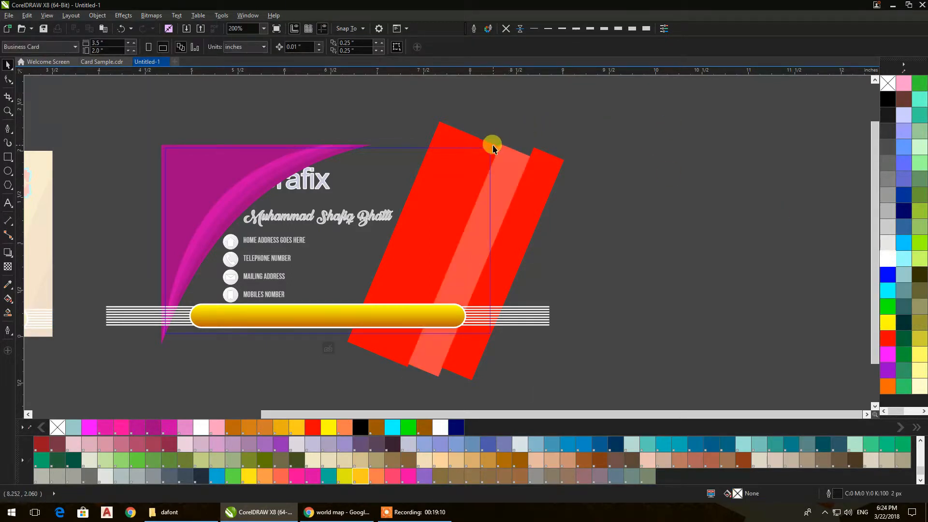
click(884, 263)
ctrl+click(883, 263)
ctrl+click(883, 263)
ctrl+click(887, 263)
ctrl+click(886, 262)
click(592, 133)
Tint the stripe nearest the contact details to the palest red, check the finished card, and reopen its PowerClip contents
click(453, 131)
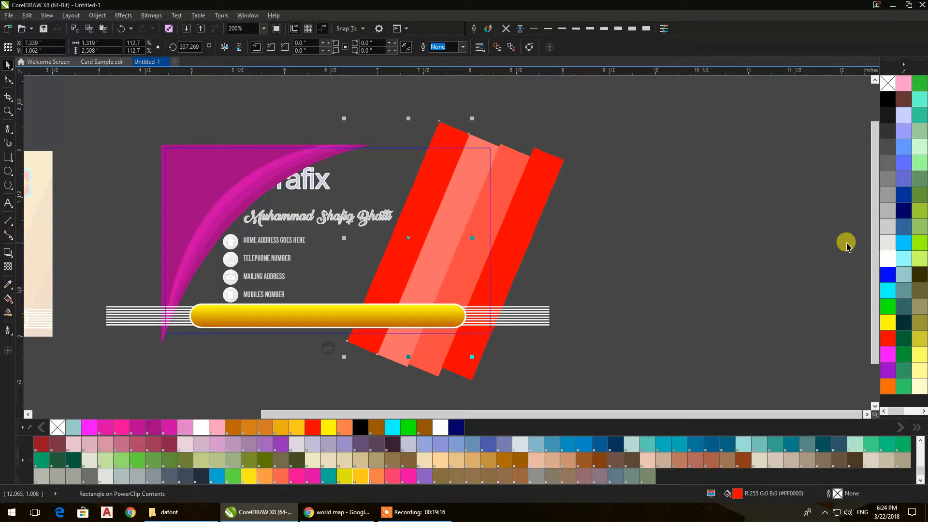
ctrl+click(891, 262)
ctrl+click(891, 262)
ctrl+click(891, 263)
ctrl+click(891, 263)
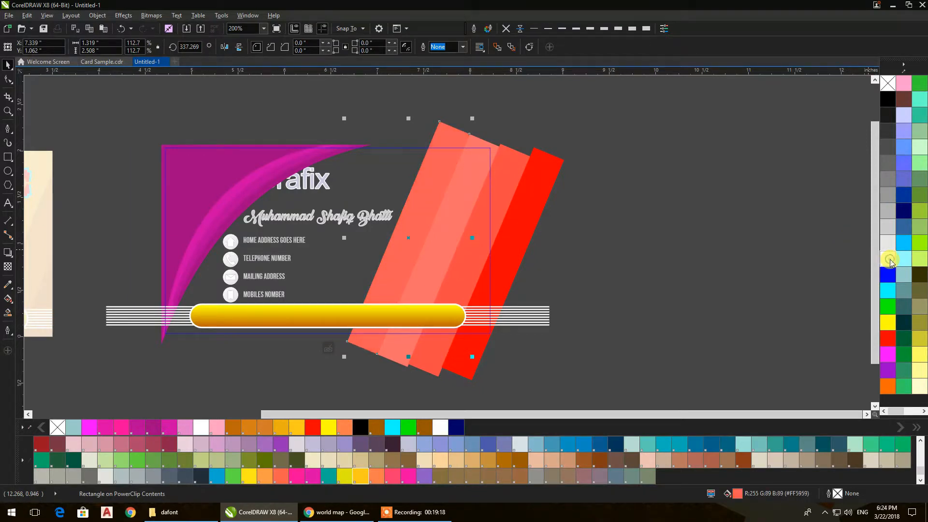
ctrl+click(890, 263)
ctrl+click(891, 262)
ctrl+click(891, 262)
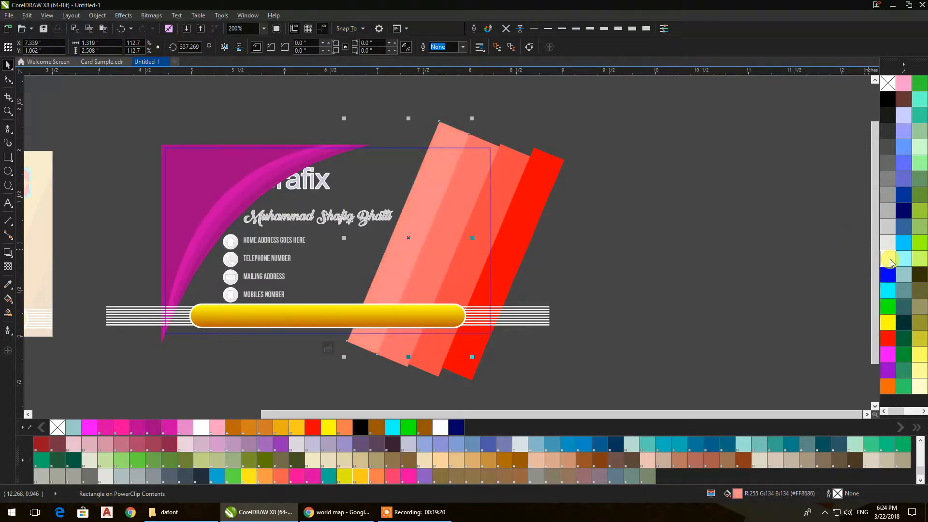
ctrl+click(690, 238)
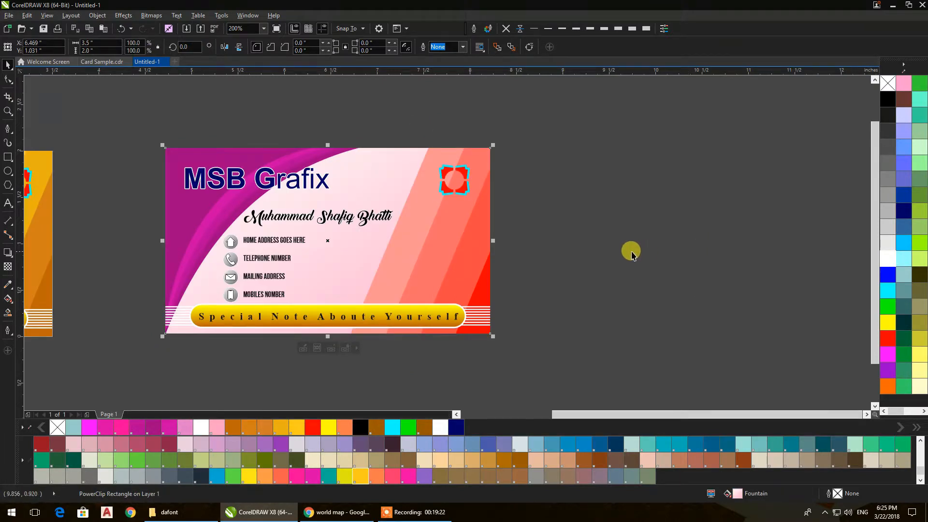
ctrl+click(476, 256)
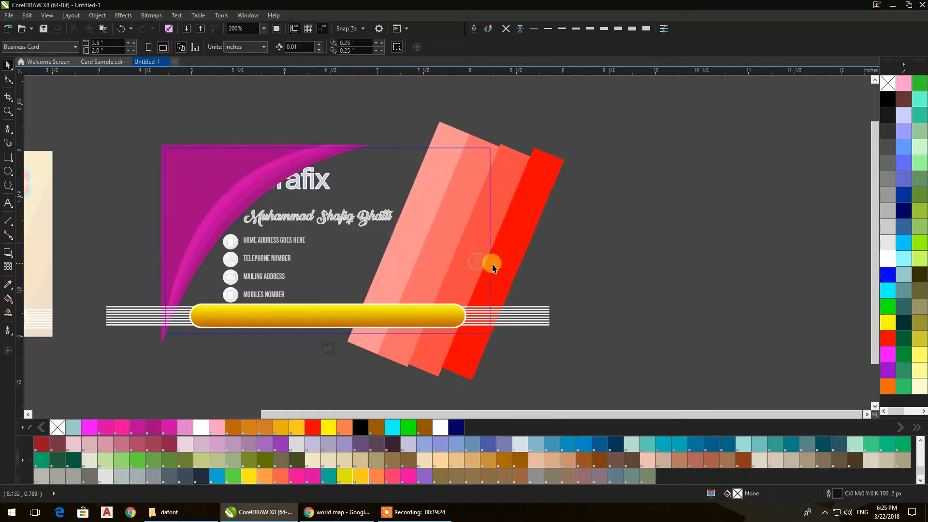
click(227, 188)
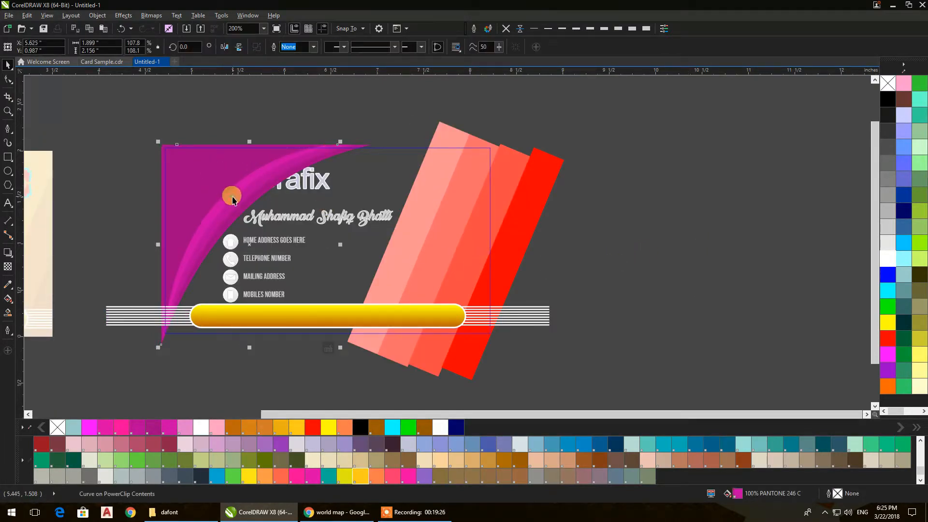
click(210, 199)
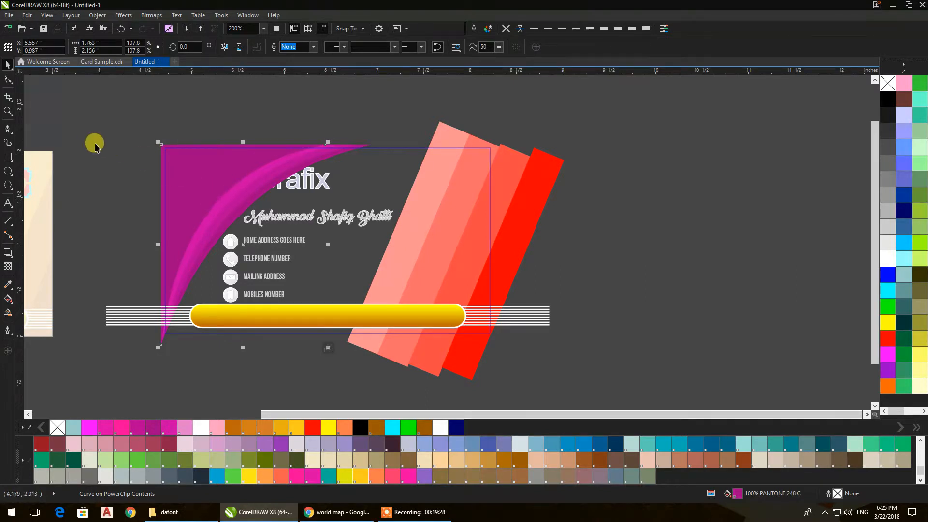
drag(224, 180, 208, 159)
key(ctrl+z)
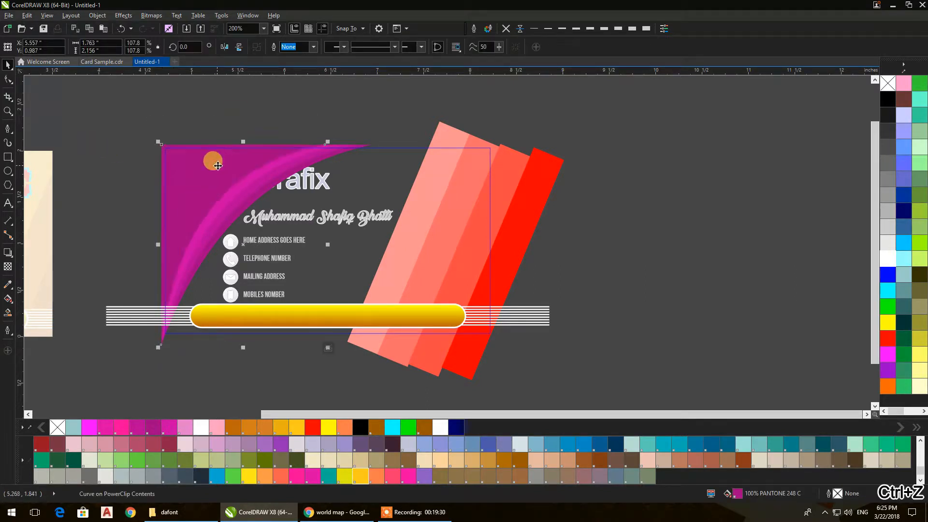
click(310, 108)
click(293, 159)
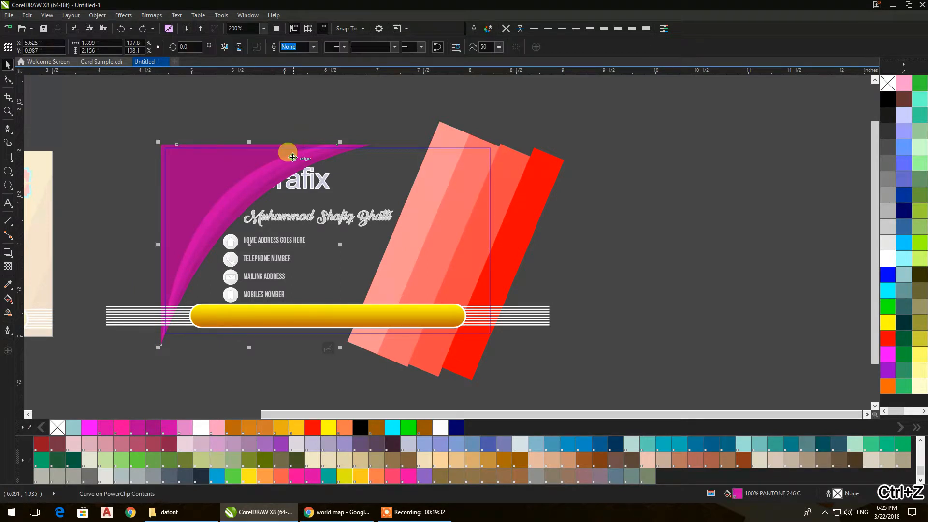
click(338, 109)
Recolour the four magenta curves from the outer edge inward with dark orange, orange, amber and yellow (PANTONE 810 C)
scroll(243, 201, up, 6)
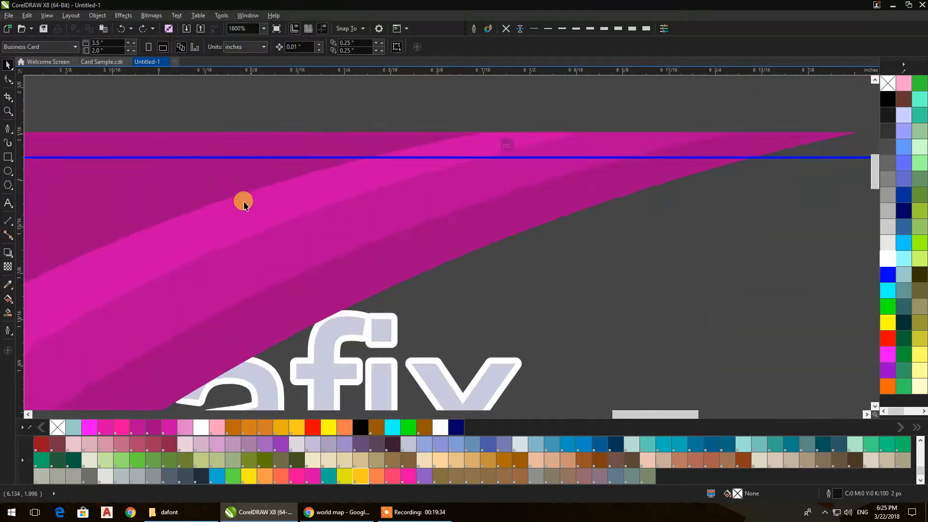
scroll(417, 196, up, 2)
scroll(452, 178, down, 2)
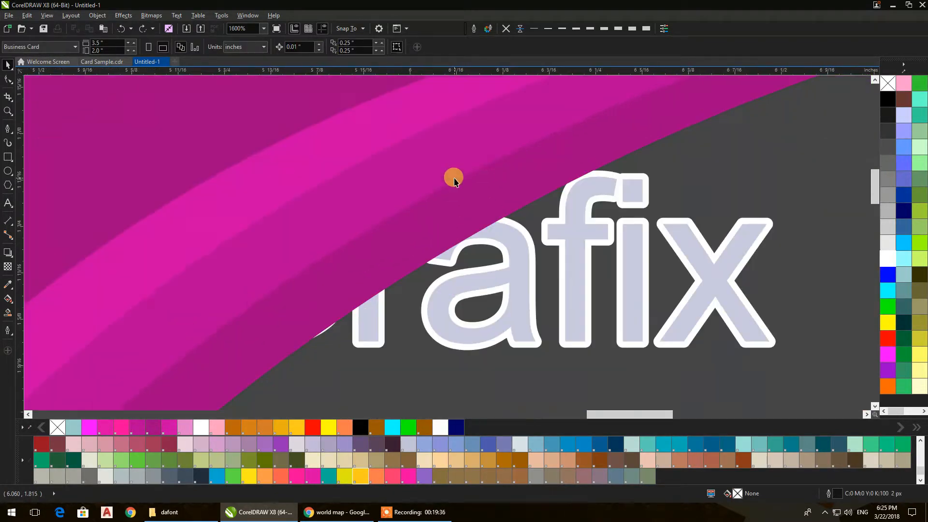
click(511, 229)
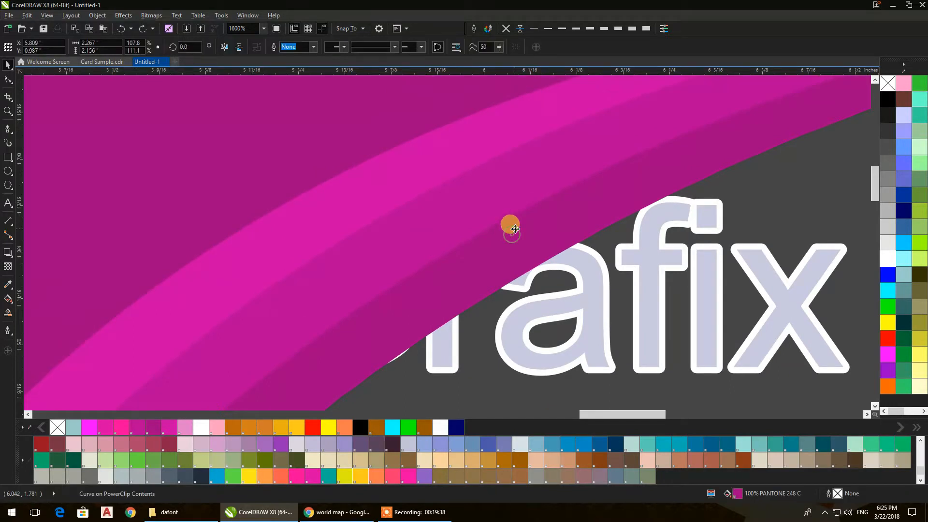
click(236, 430)
click(249, 427)
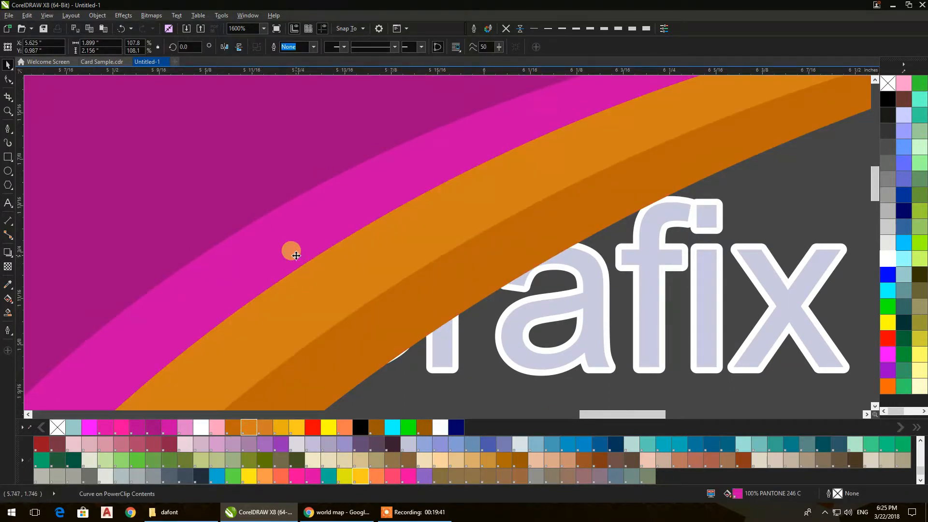
click(265, 427)
click(281, 427)
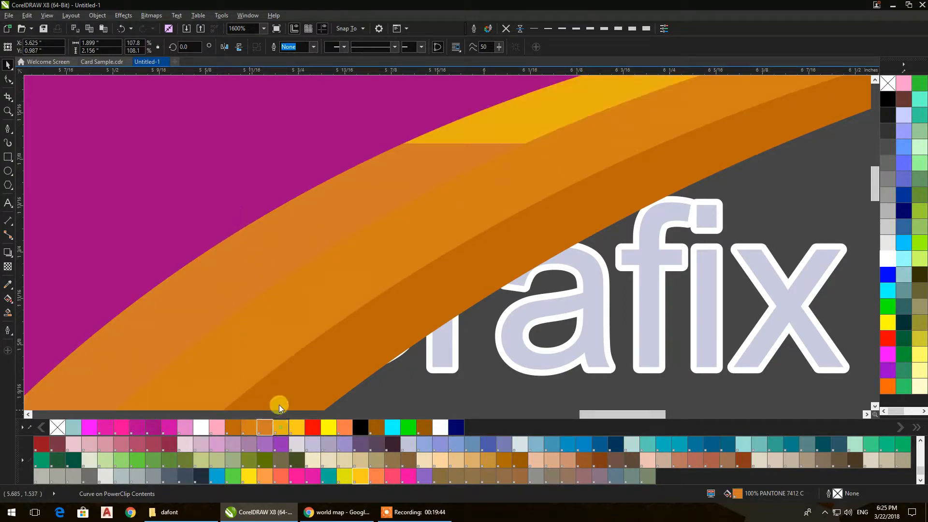
click(296, 427)
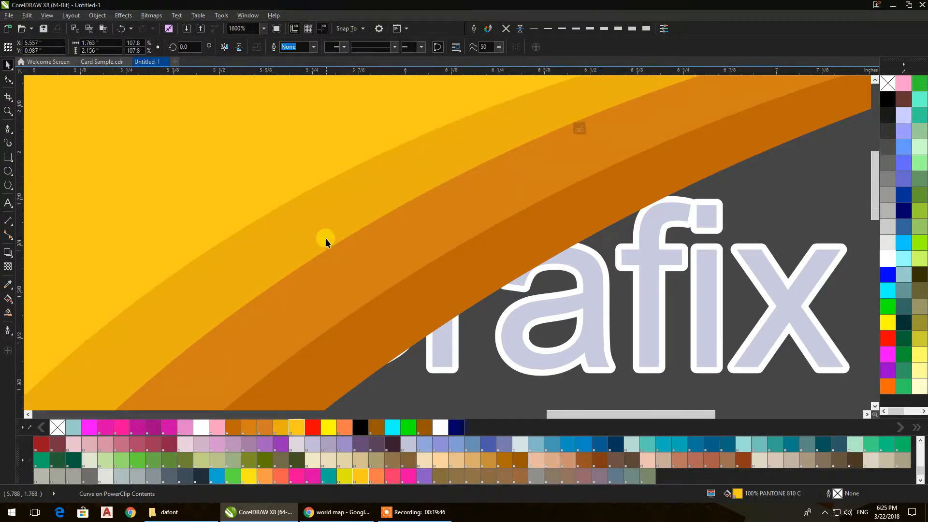
Change the rounded note bar's fountain fill to run from bright green at its upper edge to dark green below
scroll(326, 238, down, 4)
click(401, 248)
scroll(402, 247, up, 3)
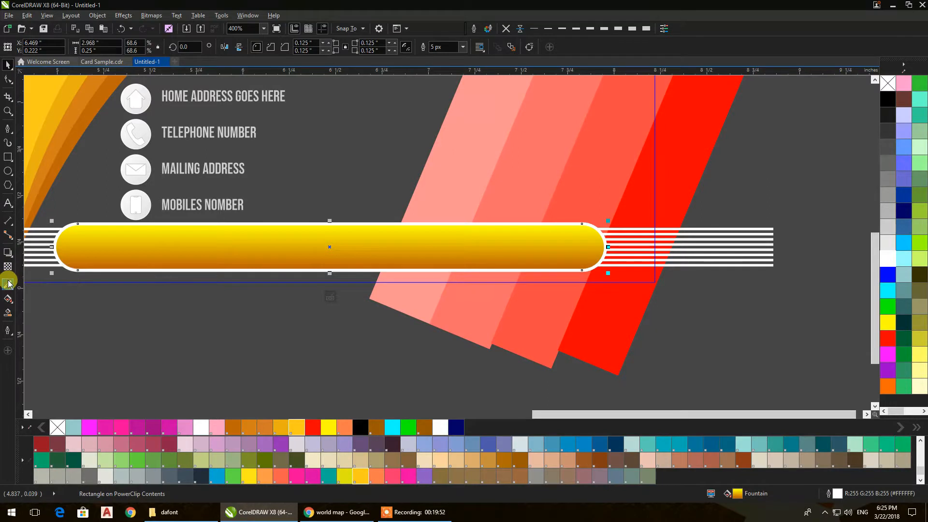
click(8, 300)
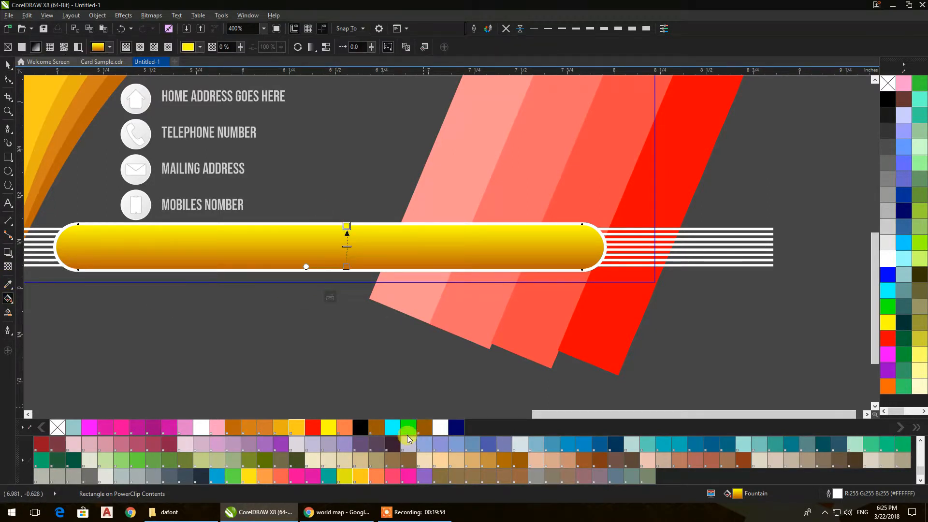
drag(411, 431, 347, 226)
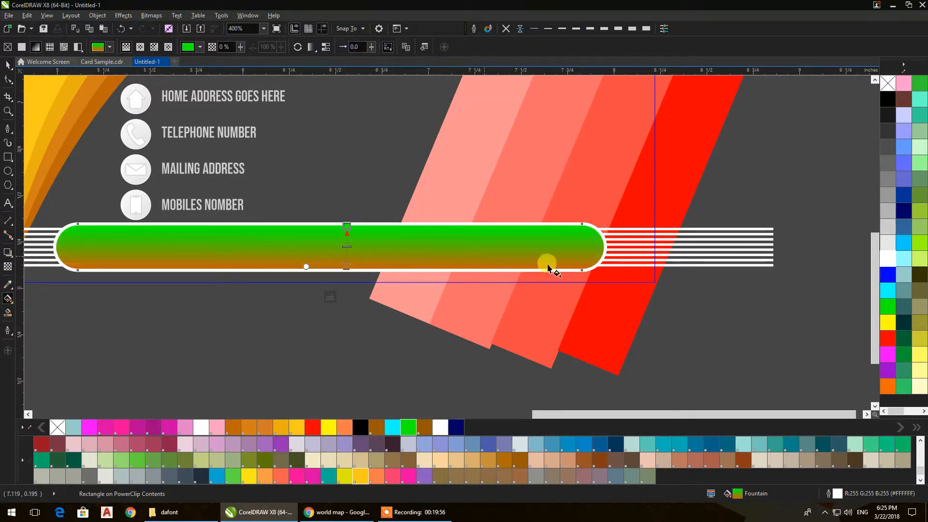
drag(906, 339, 351, 272)
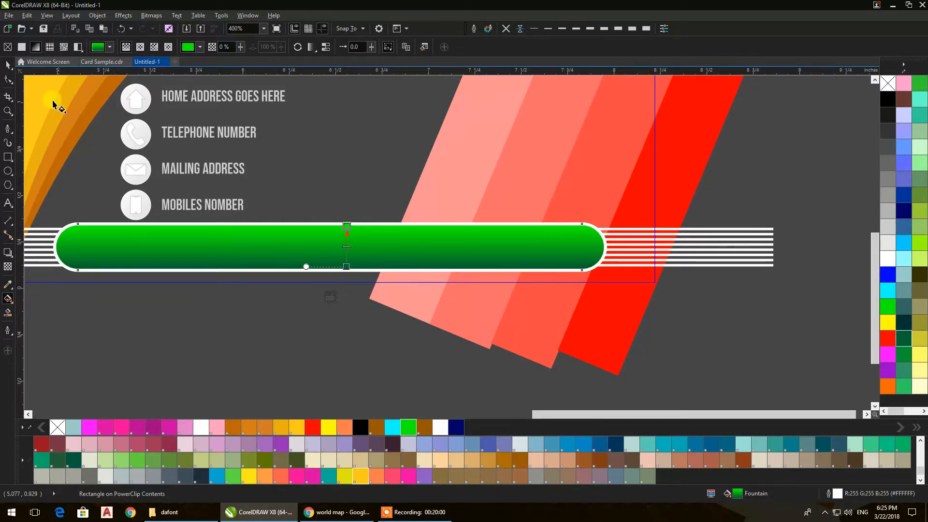
click(8, 65)
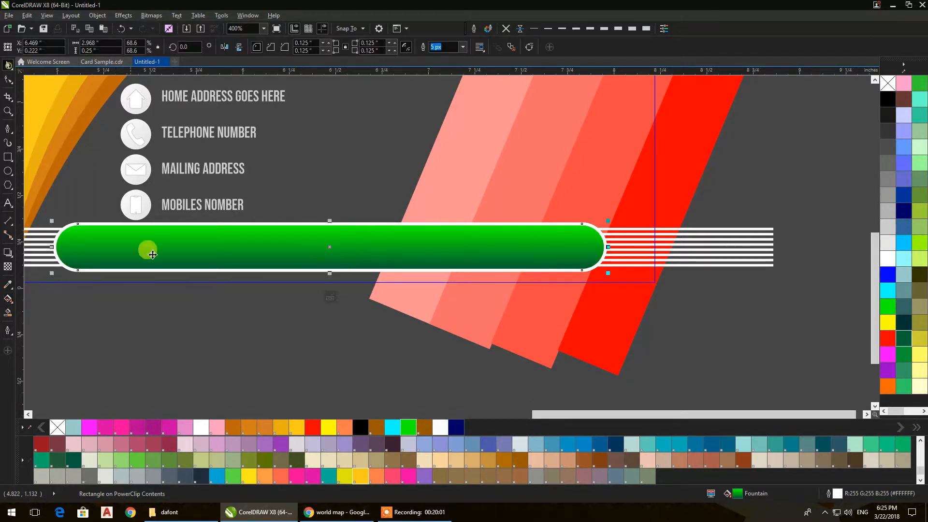
Finish editing the duplicate card's PowerClip contents and recolour its background fountain fill from grey at the lower end to lighter grey above
click(330, 297)
scroll(413, 329, down, 2)
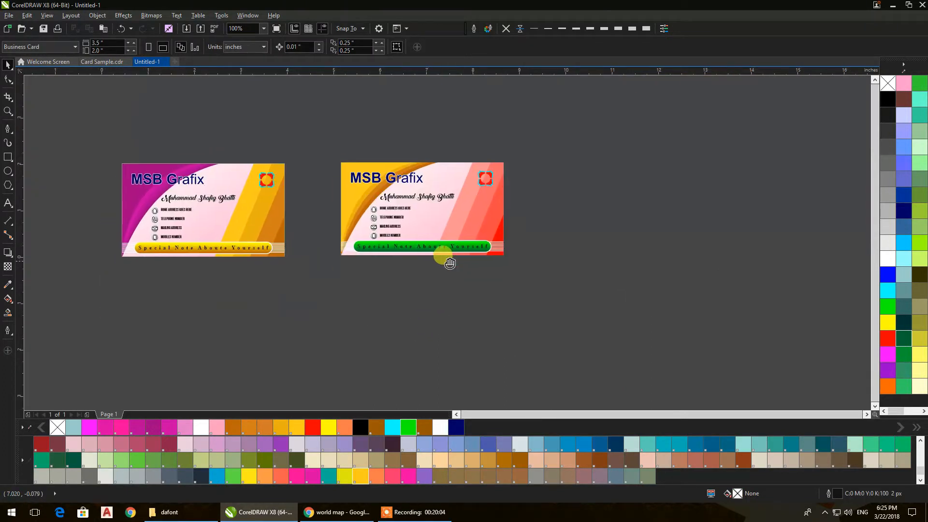
click(423, 232)
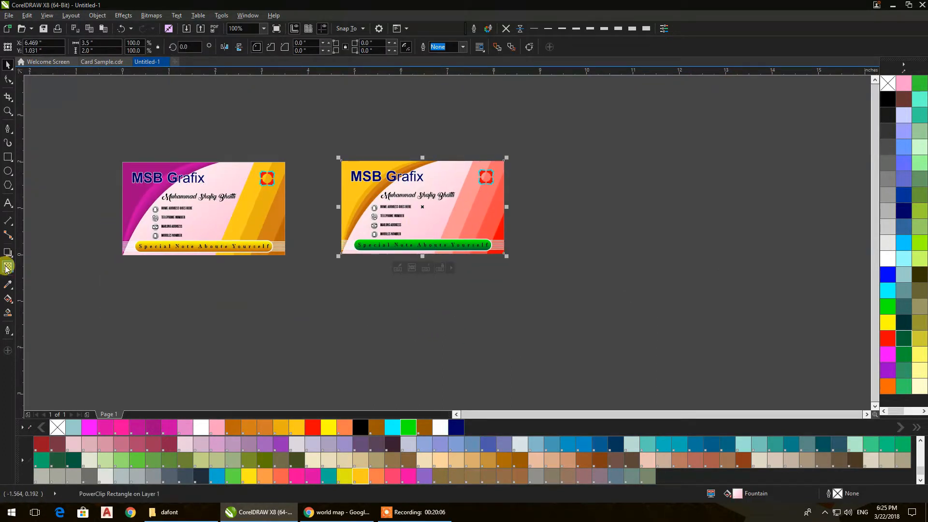
click(8, 297)
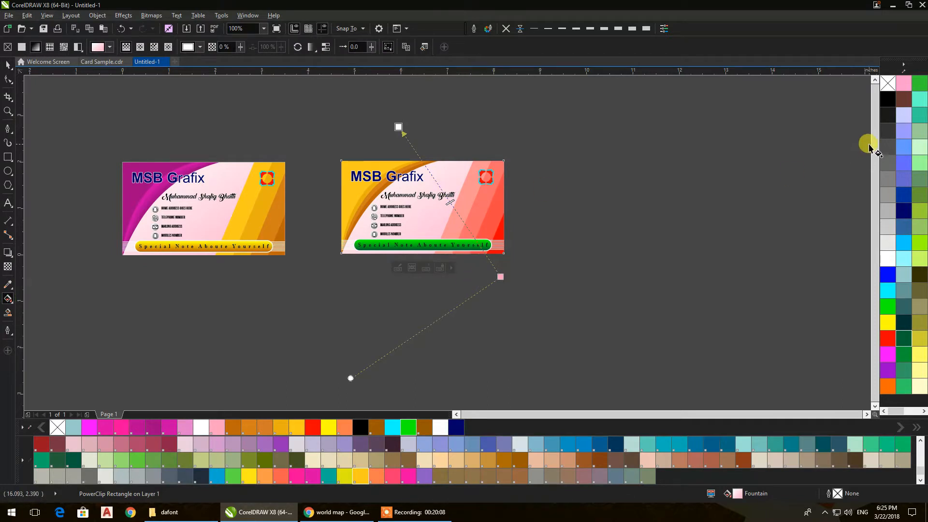
drag(886, 199, 500, 279)
drag(888, 226, 400, 128)
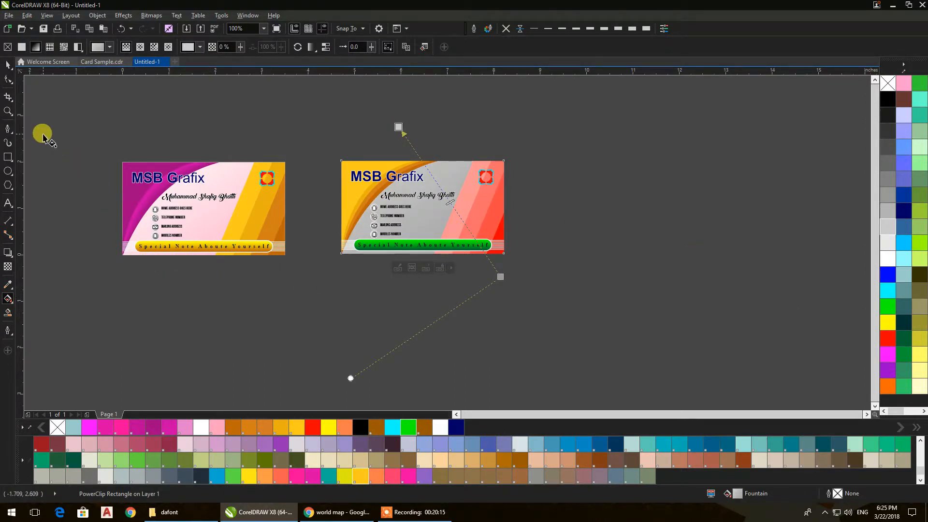
click(7, 65)
click(424, 319)
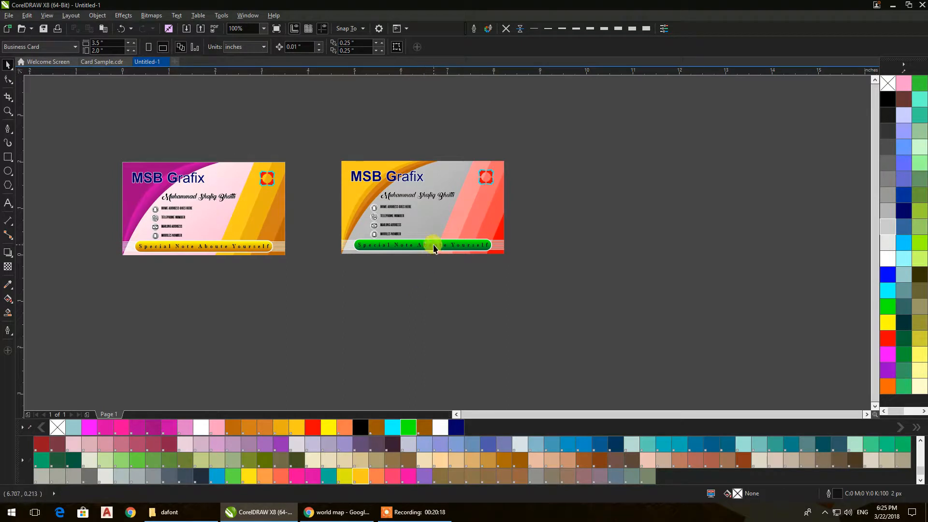
Duplicate both business cards together and place the copies directly below the originals
scroll(433, 248, up, 1)
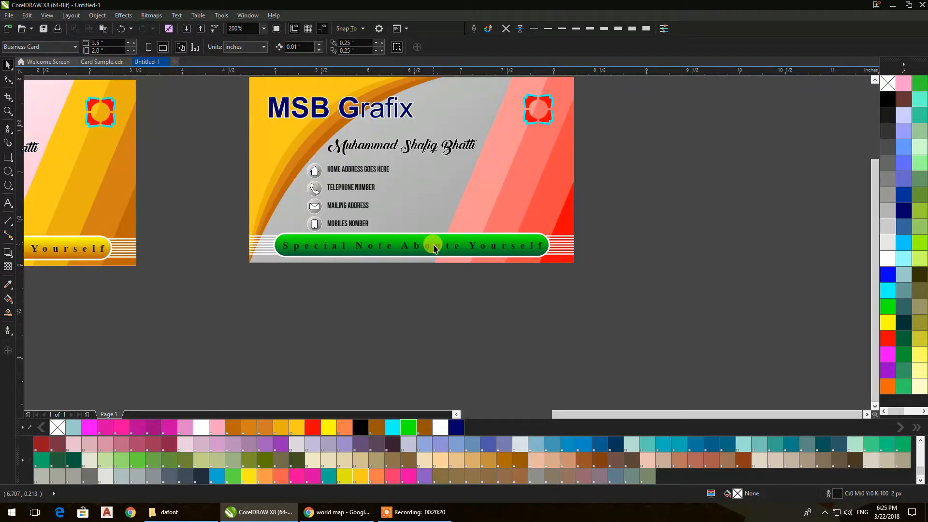
scroll(440, 245, down, 1)
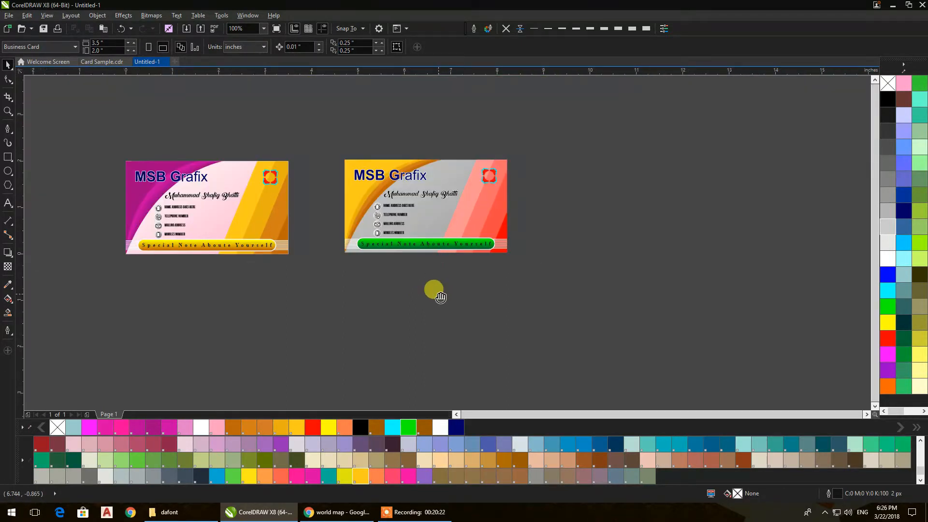
drag(440, 296, 454, 291)
drag(497, 259, 622, 238)
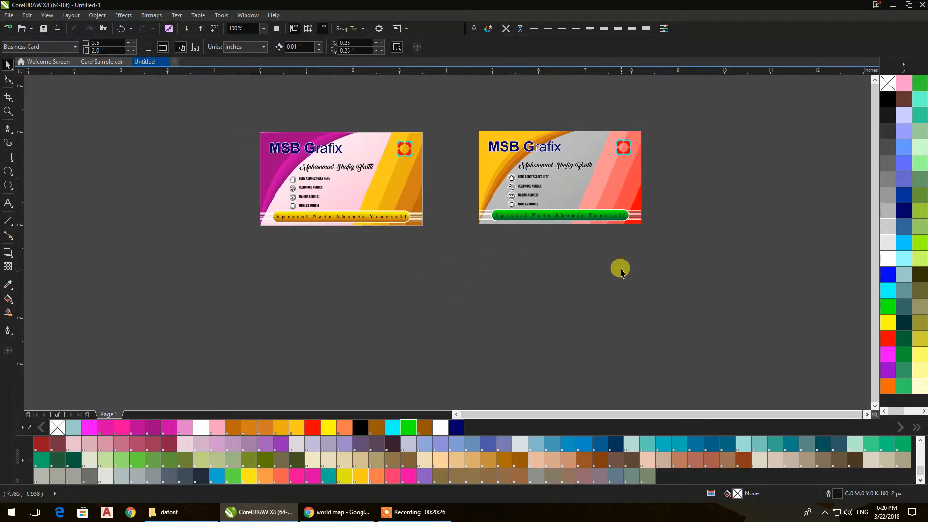
drag(588, 266, 584, 285)
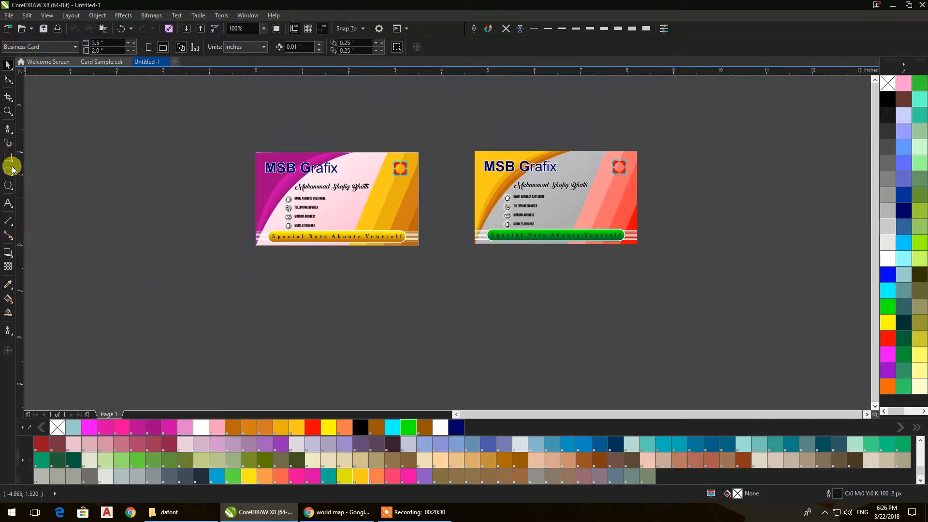
drag(179, 137, 681, 305)
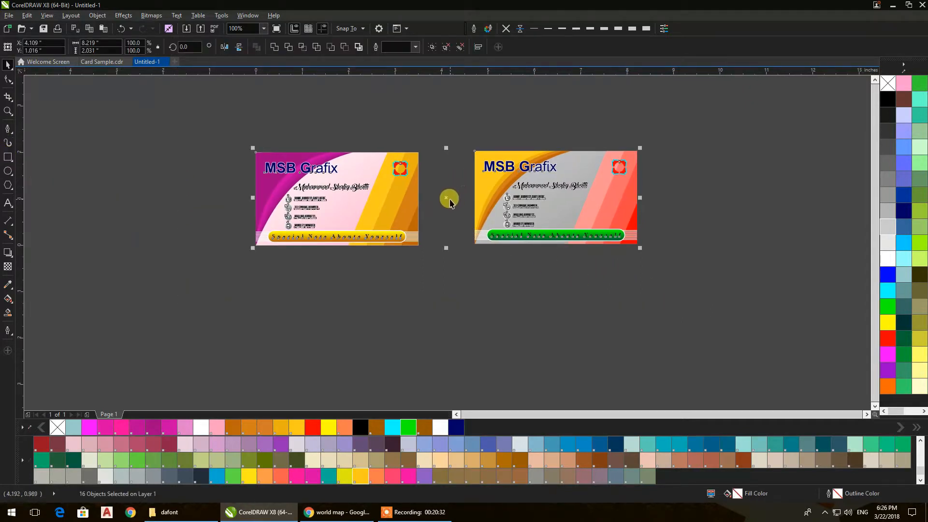
drag(448, 200, 462, 323)
right_click(462, 324)
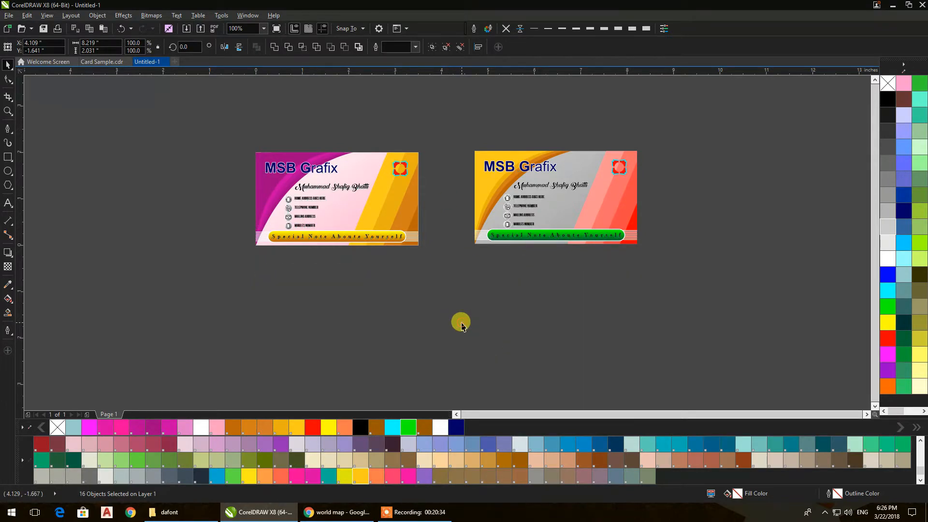
drag(497, 290, 499, 244)
click(708, 232)
On the magenta card's copy, set MSB Grafix in bold Times New Roman, shrink it and move it beside the yellow stripes
scroll(314, 259, up, 2)
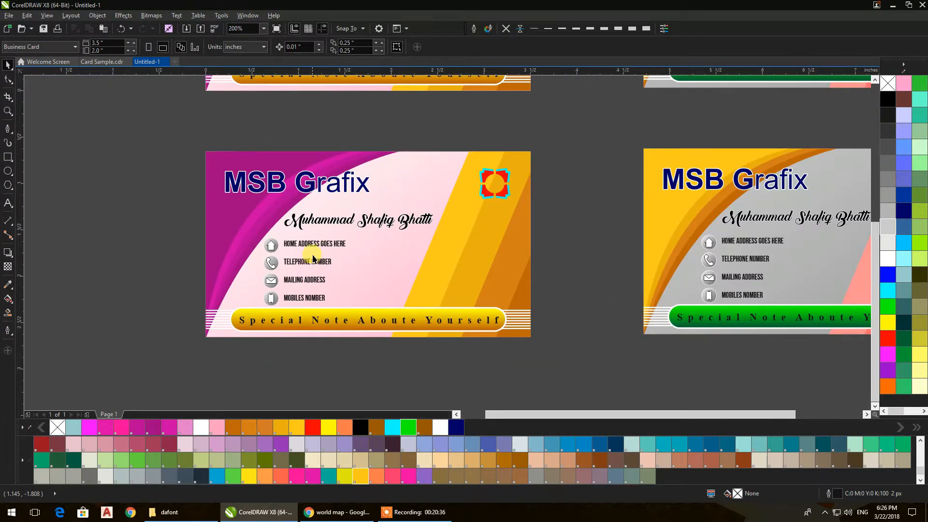
click(328, 189)
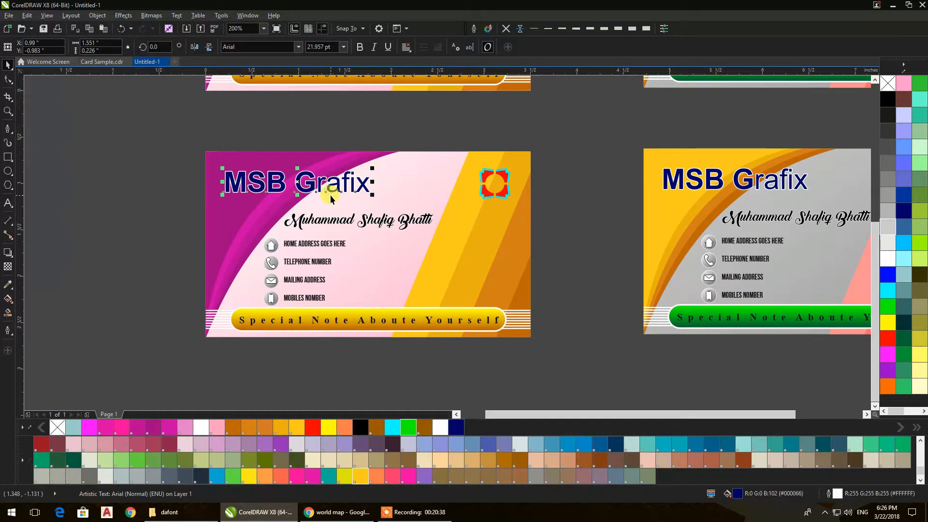
click(295, 47)
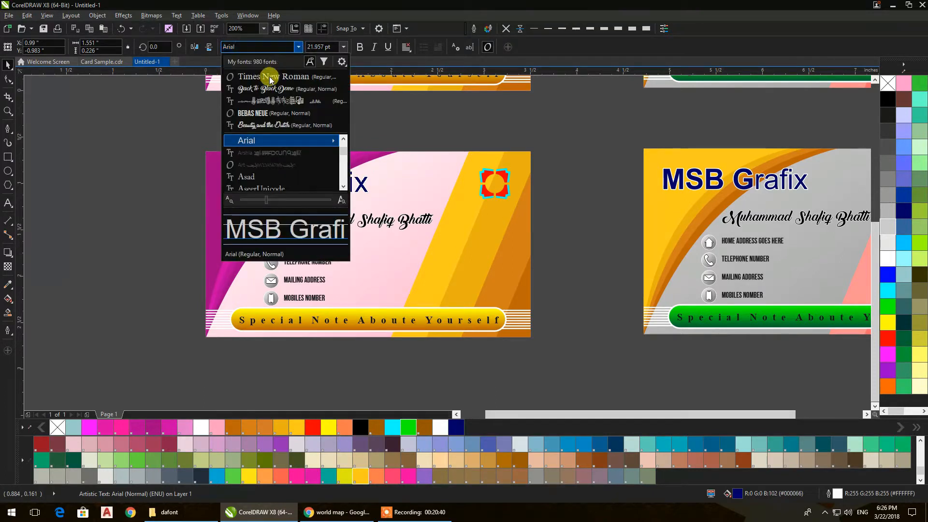
click(269, 78)
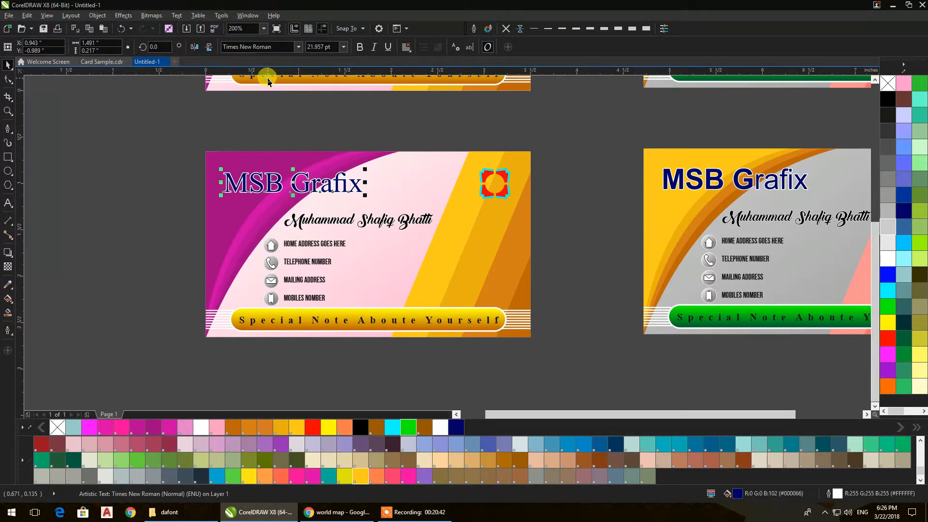
click(359, 47)
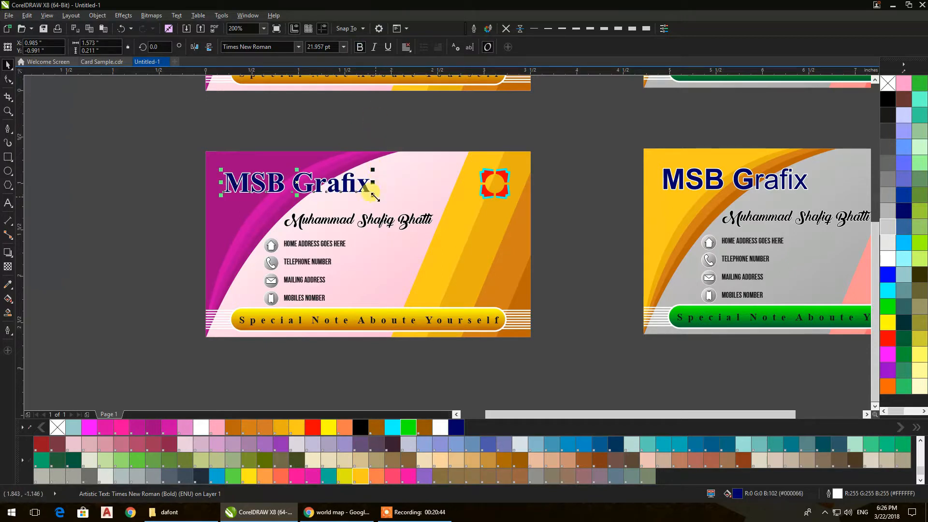
drag(372, 197, 353, 207)
click(137, 176)
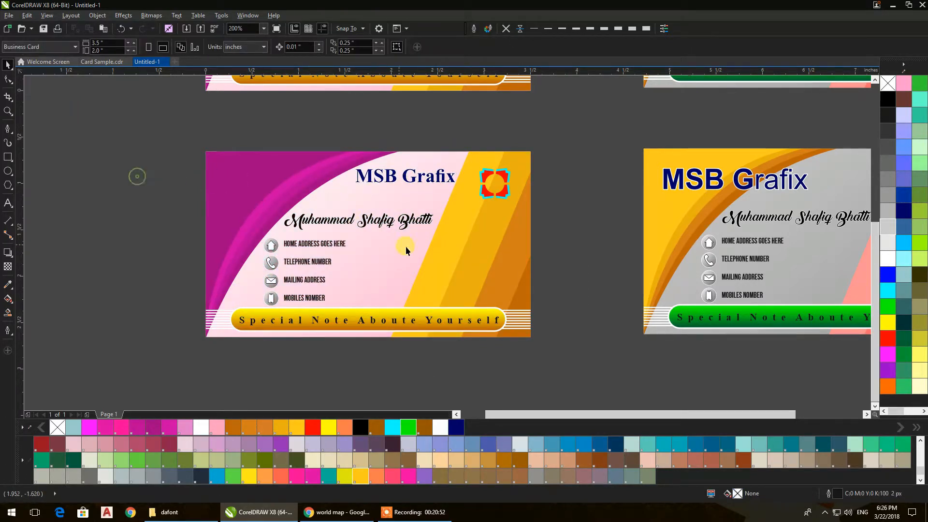
Move the red and cyan logo from the stripes to the card's upper-left corner
drag(488, 199, 241, 194)
key(ctrl+z)
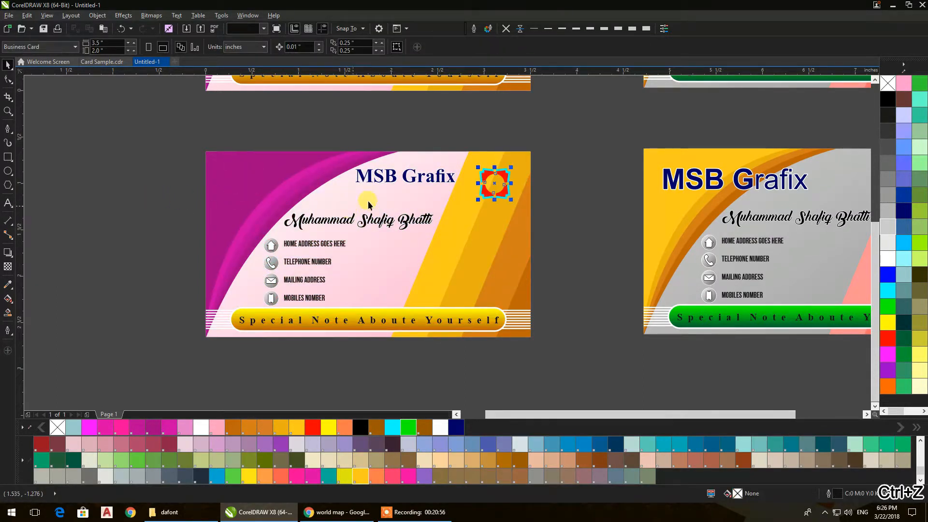
drag(493, 189, 241, 182)
Move the cardholder's name up and slightly right, closer to the company name
scroll(353, 236, up, 2)
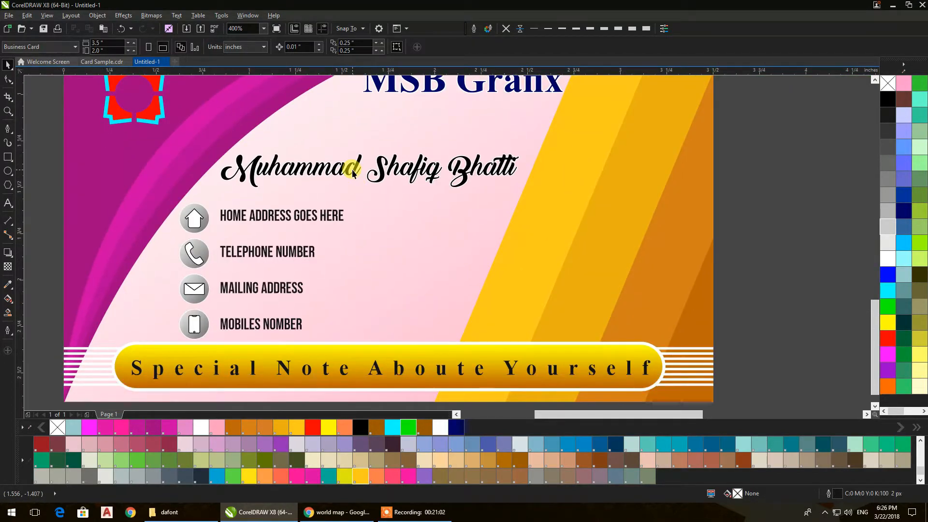
drag(381, 169, 400, 150)
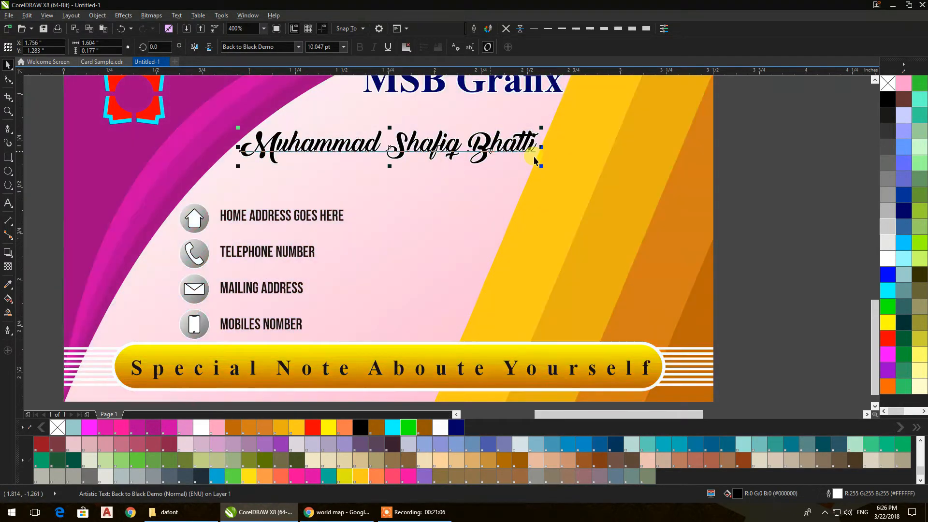
click(741, 175)
drag(741, 174, 675, 199)
scroll(728, 170, down, 1)
Fill the cardholder's name and the contact lines with black
click(447, 239)
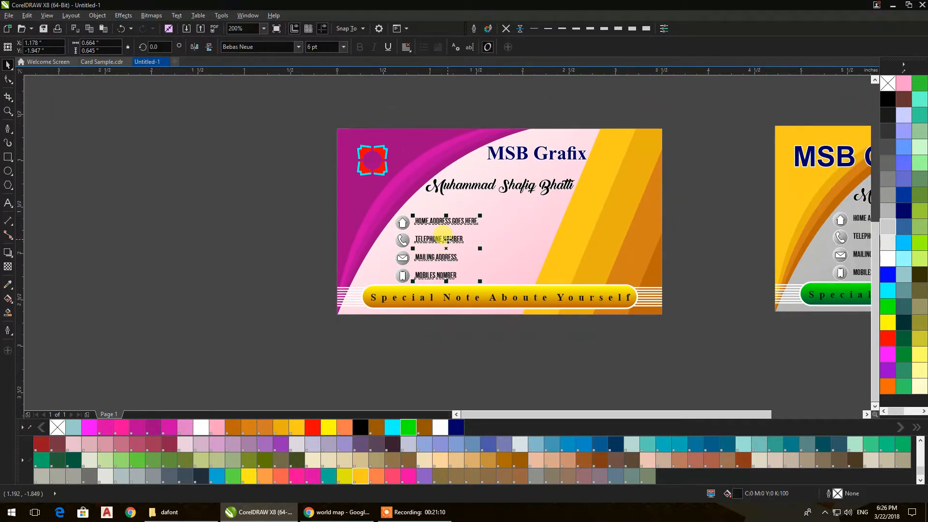
shift+click(457, 186)
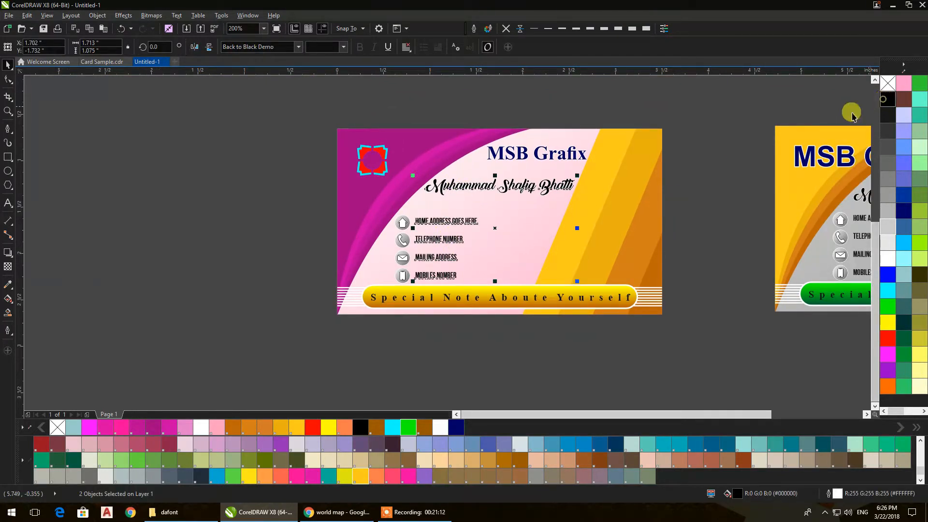
click(711, 182)
scroll(539, 218, up, 1)
scroll(521, 217, down, 1)
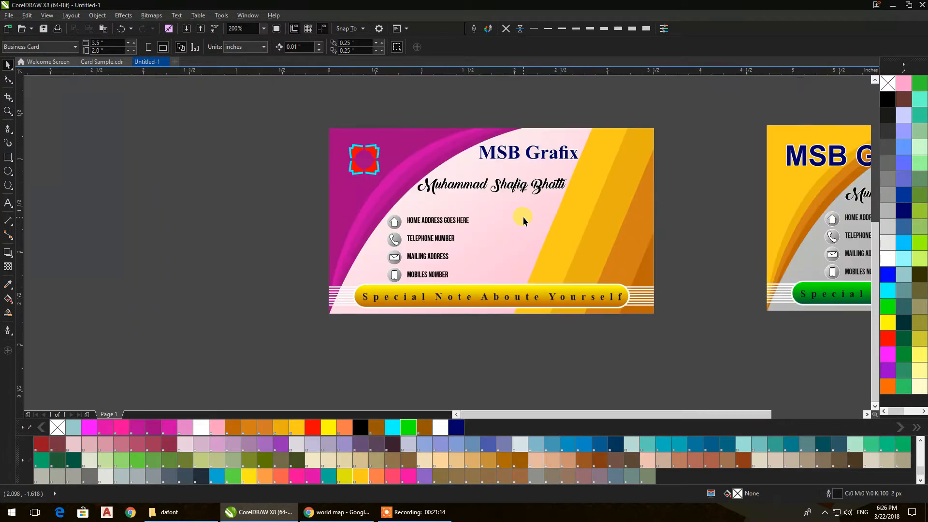
Delete the rounded note bar and white lines from the card's PowerClip contents, and remove the special note text
scroll(520, 216, right, 1)
click(589, 256)
double_click(589, 256)
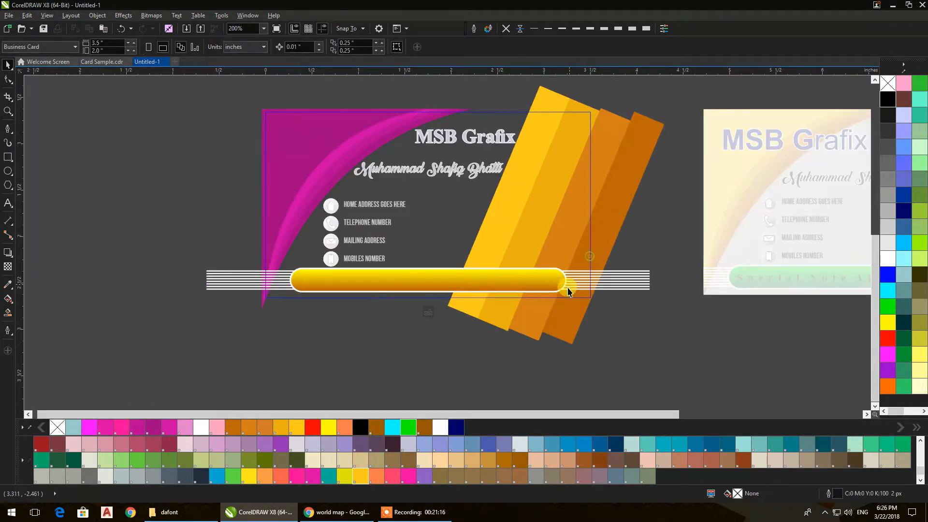
drag(662, 332, 159, 263)
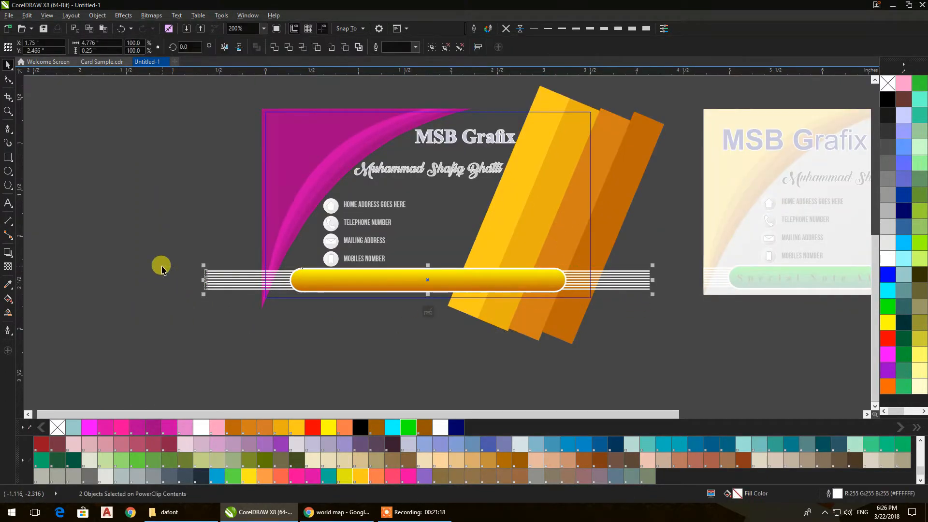
key(Delete)
ctrl+click(341, 316)
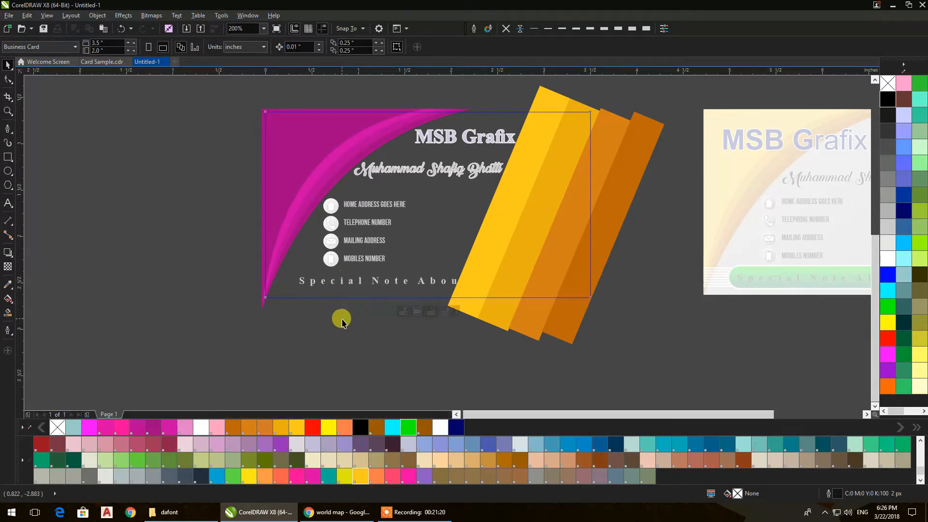
click(354, 335)
click(334, 287)
key(Delete)
click(340, 327)
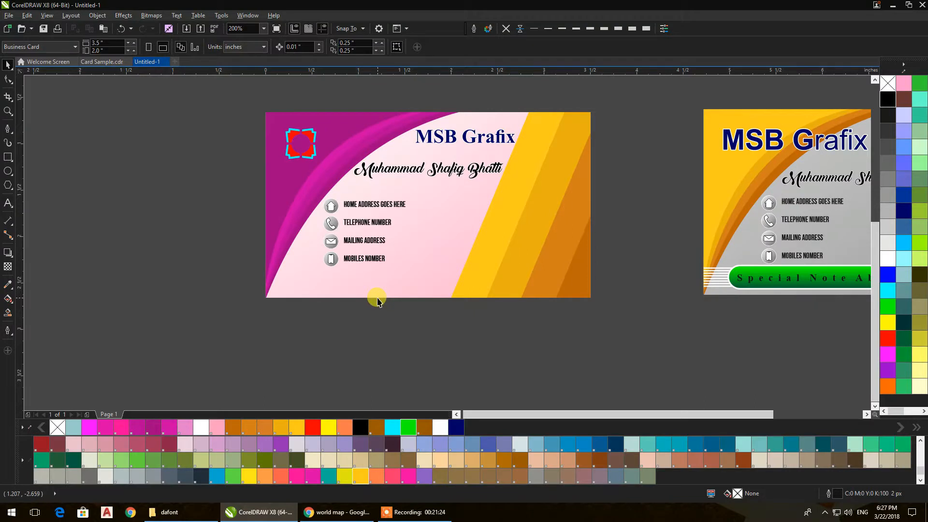
Delete the four magenta curves from the card's PowerClip contents and finish editing them
ctrl+click(374, 293)
drag(199, 89, 482, 338)
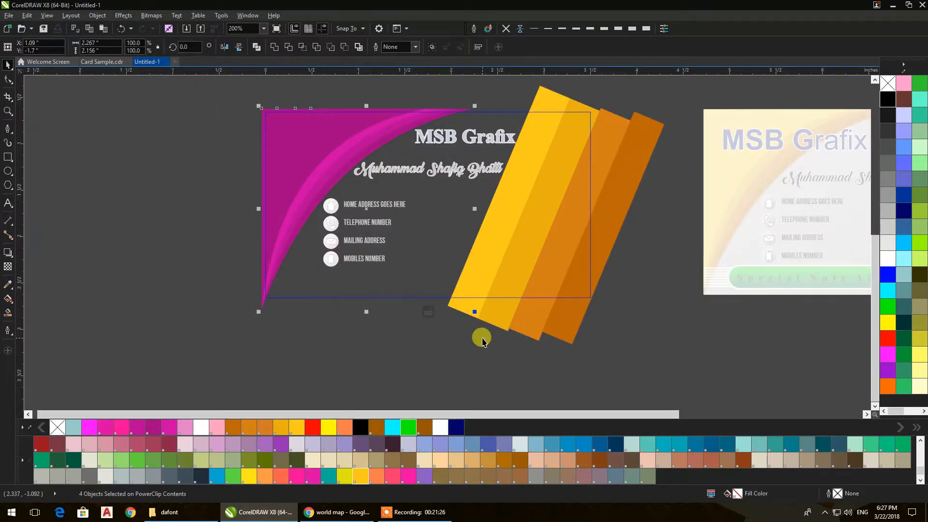
key(Delete)
ctrl+click(544, 353)
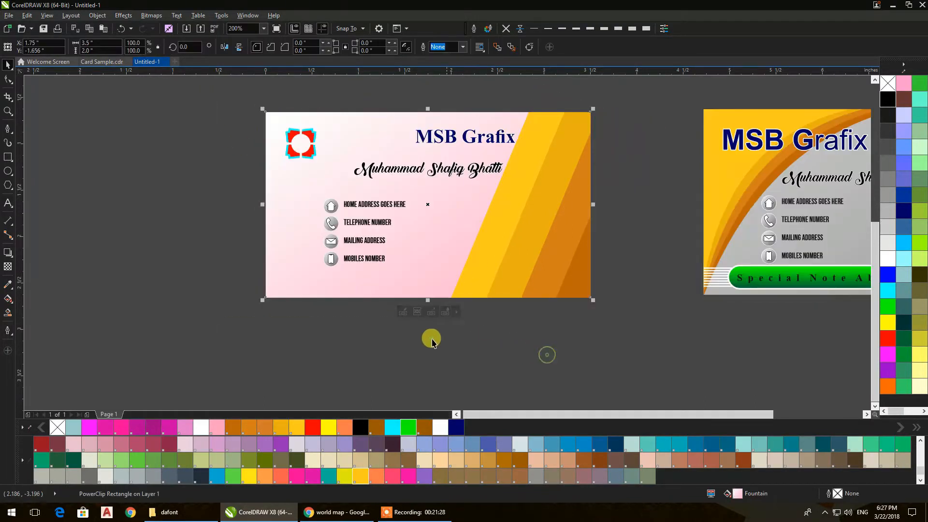
click(423, 365)
Shift the cardholder's name left and down, then place MSB Grafix beside the logo and enlarge it to about 26.6 pt
drag(365, 176, 340, 189)
click(615, 187)
drag(424, 139, 323, 141)
drag(424, 152, 501, 178)
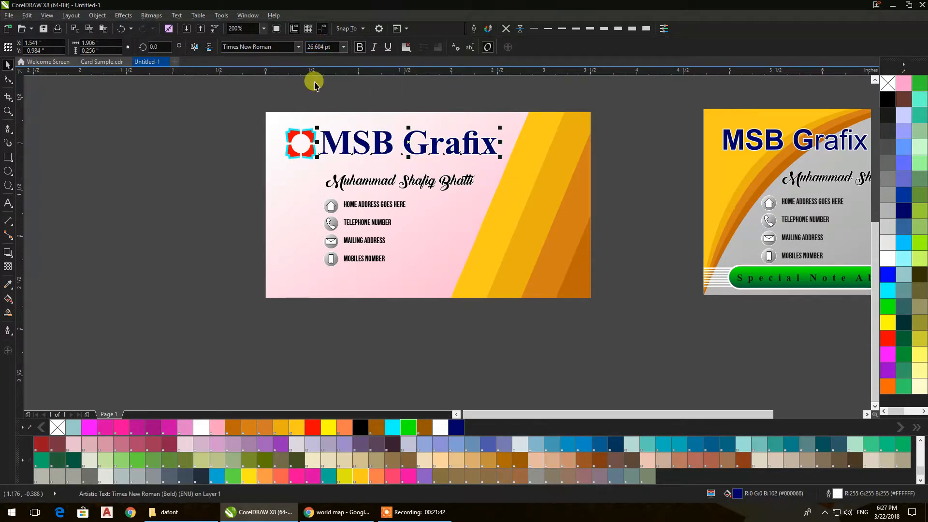
click(228, 119)
Shift the cardholder's name, contact icons and contact lines left together, beneath the logo and company name
drag(341, 228, 309, 200)
drag(478, 312, 269, 166)
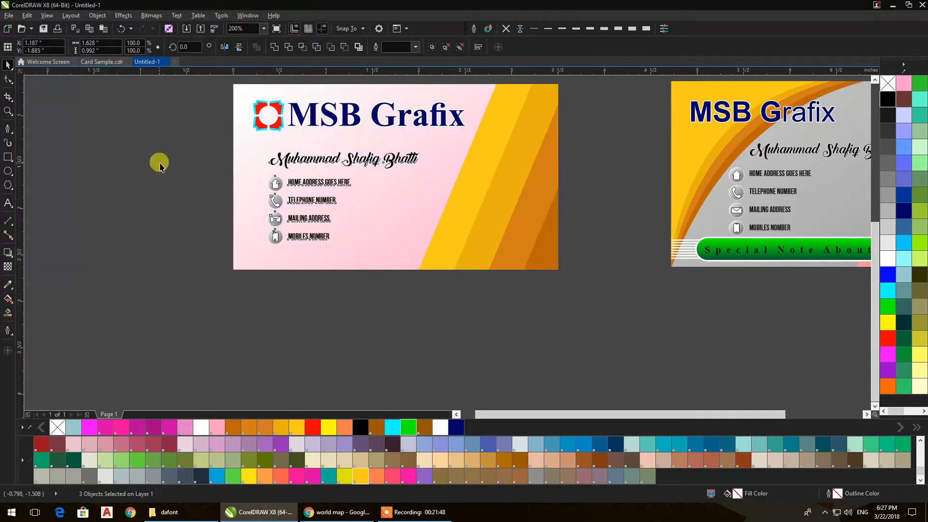
drag(406, 239, 387, 239)
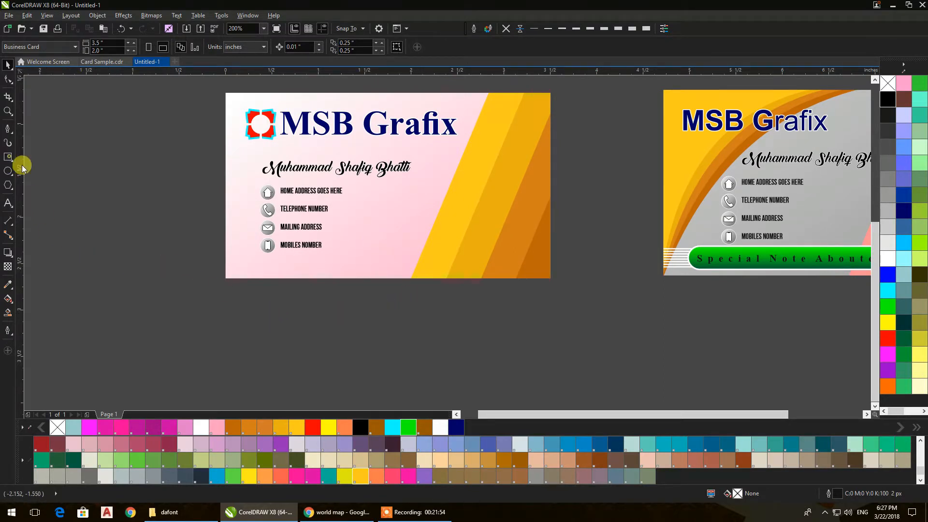
Draw a rectangle about 1.155 by 0.695 inches in the card's lower-left corner, convert it to curves and reduce it to a triangle
click(9, 157)
drag(226, 279, 333, 213)
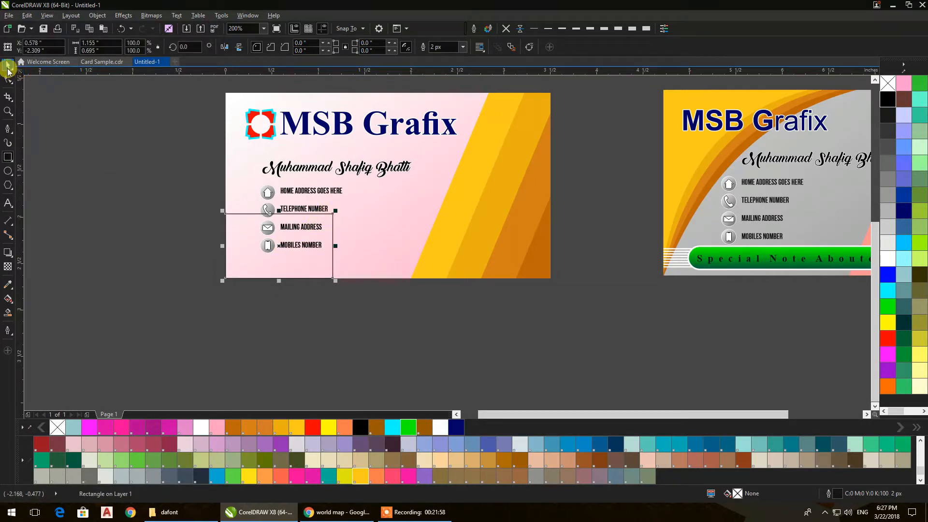
click(8, 68)
click(527, 49)
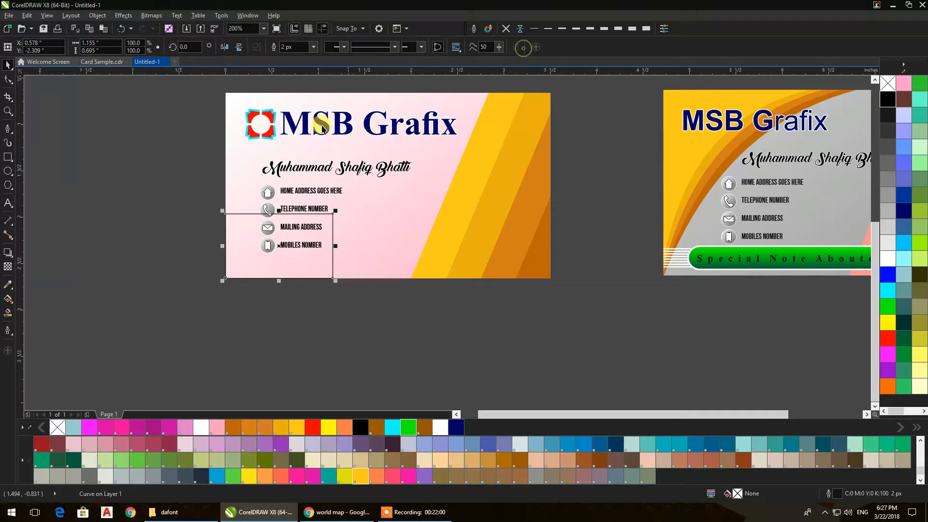
click(8, 79)
double_click(332, 213)
scroll(273, 259, up, 2)
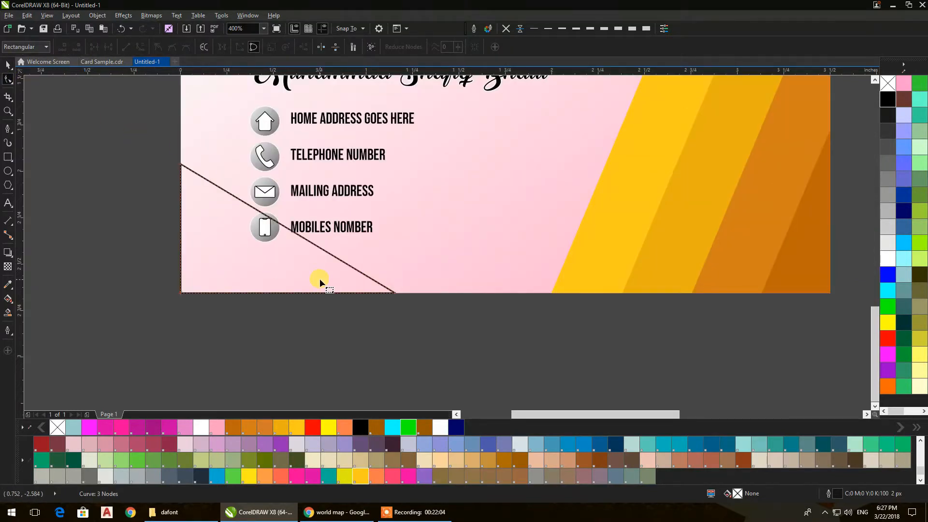
Duplicate the corner triangle slightly to its left and move the copy's nodes onto the card's corner, making it about 1.058 inches wide
click(6, 66)
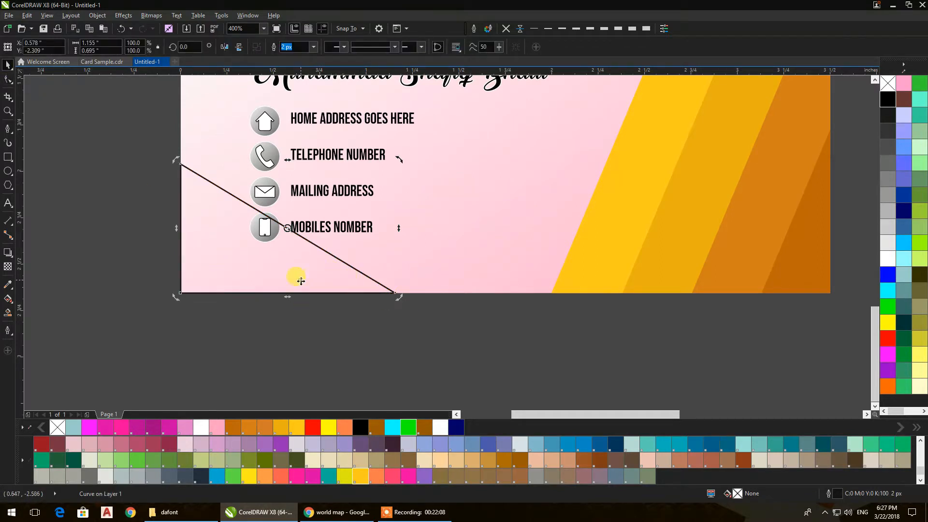
drag(290, 296, 279, 297)
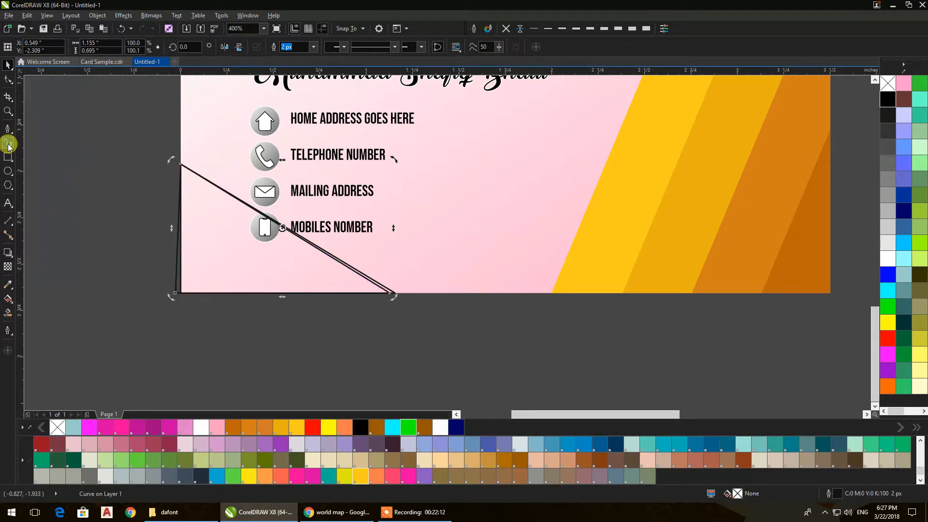
click(7, 83)
scroll(179, 339, up, 1)
scroll(164, 297, up, 1)
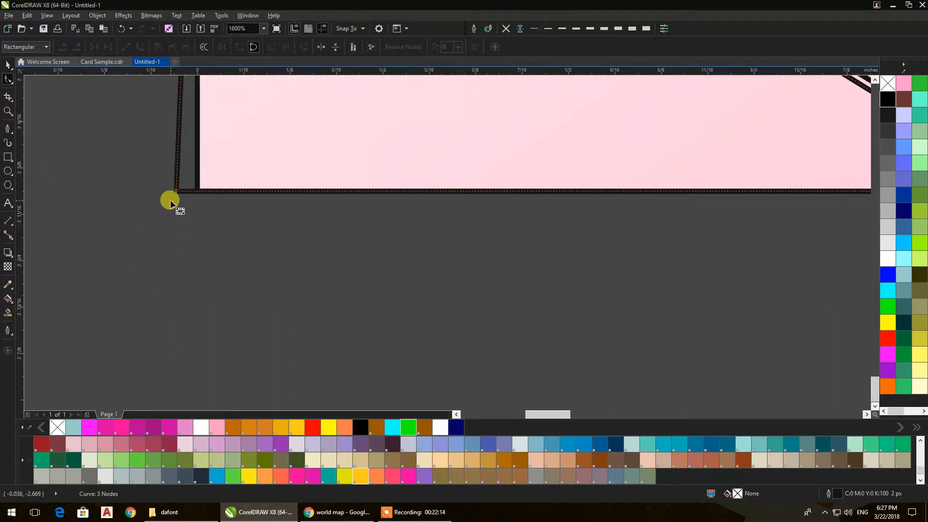
drag(175, 192, 199, 192)
scroll(198, 192, down, 2)
scroll(427, 235, up, 2)
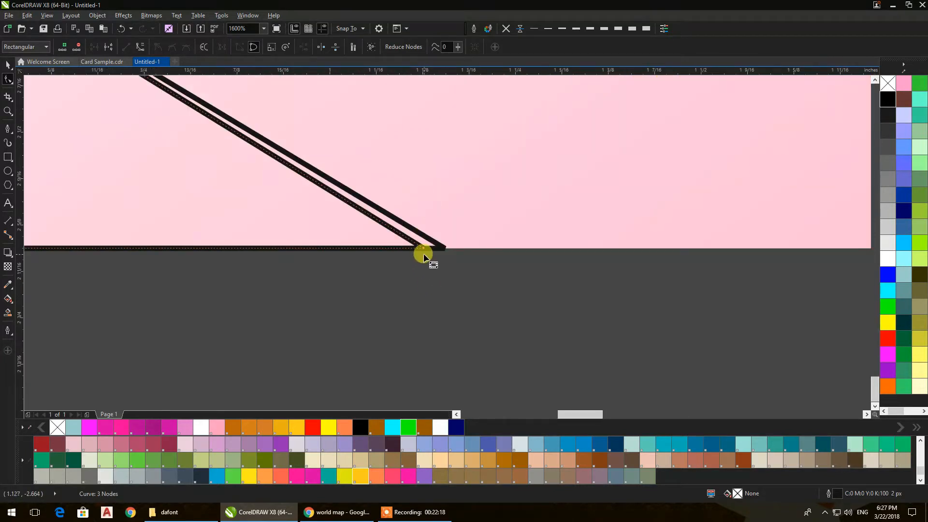
drag(425, 250, 379, 255)
scroll(379, 255, down, 3)
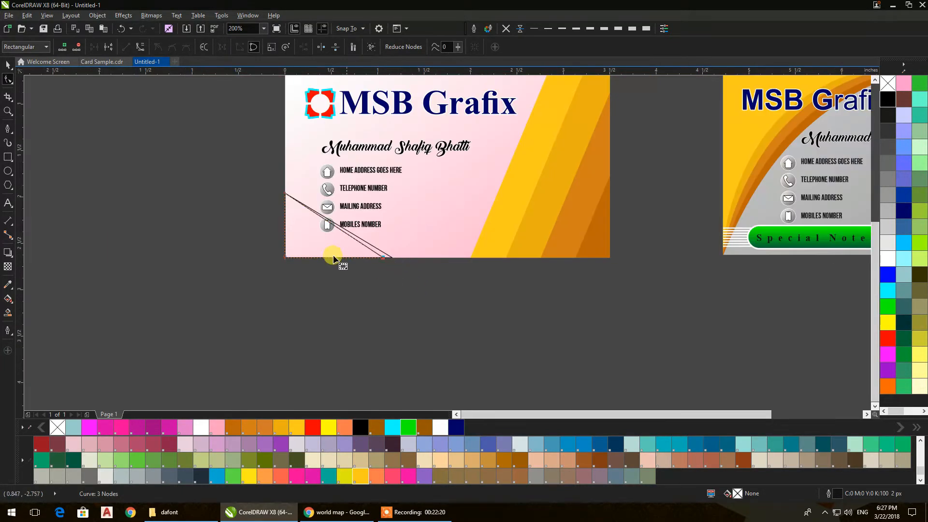
scroll(293, 211, up, 2)
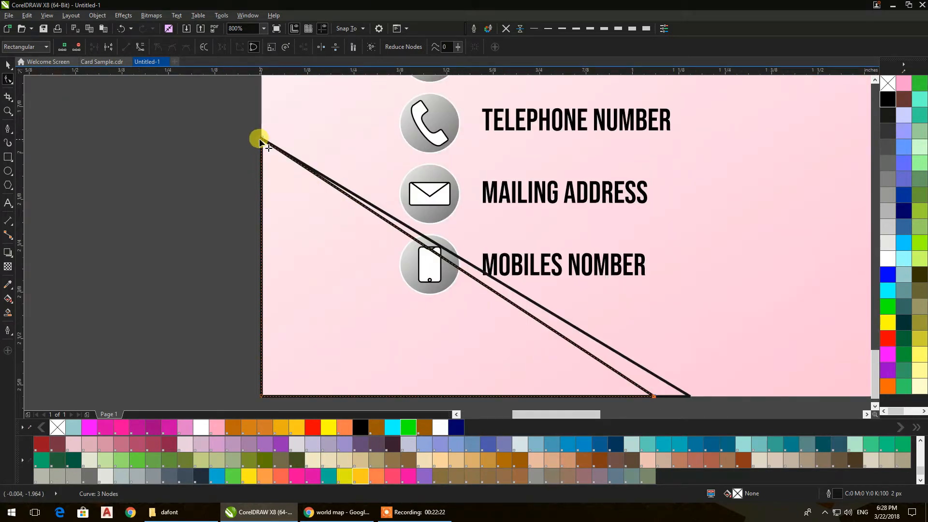
mouse_move(262, 142)
mouse_down()
mouse_move(261, 153)
mouse_move(261, 138)
mouse_up()
scroll(295, 182, down, 2)
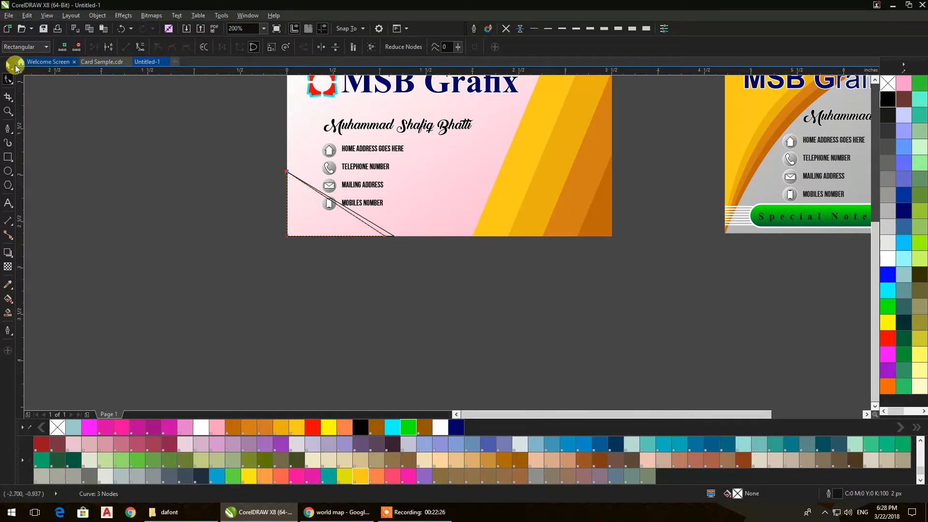
Select both corner triangles and narrow them together to about 0.669 inches wide, keeping them against the card's left edge
click(13, 65)
scroll(324, 216, up, 1)
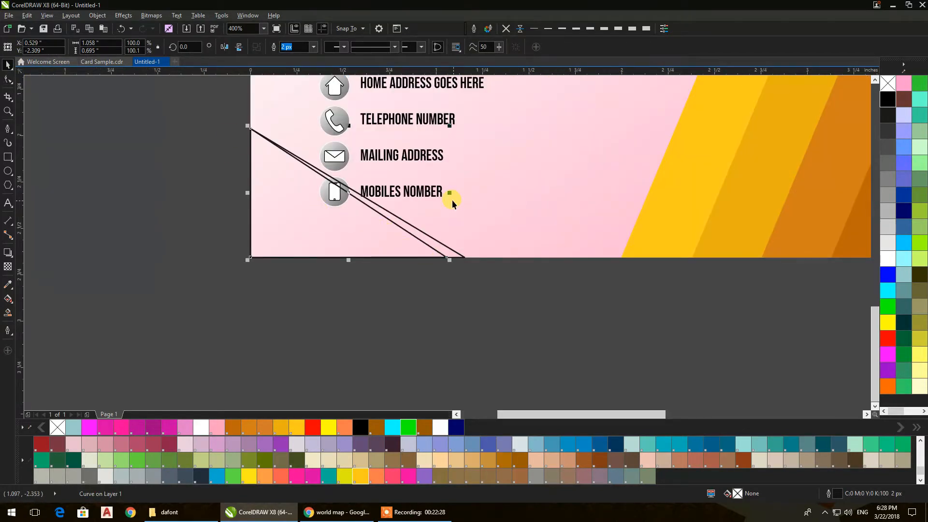
drag(501, 314, 305, 231)
click(305, 230)
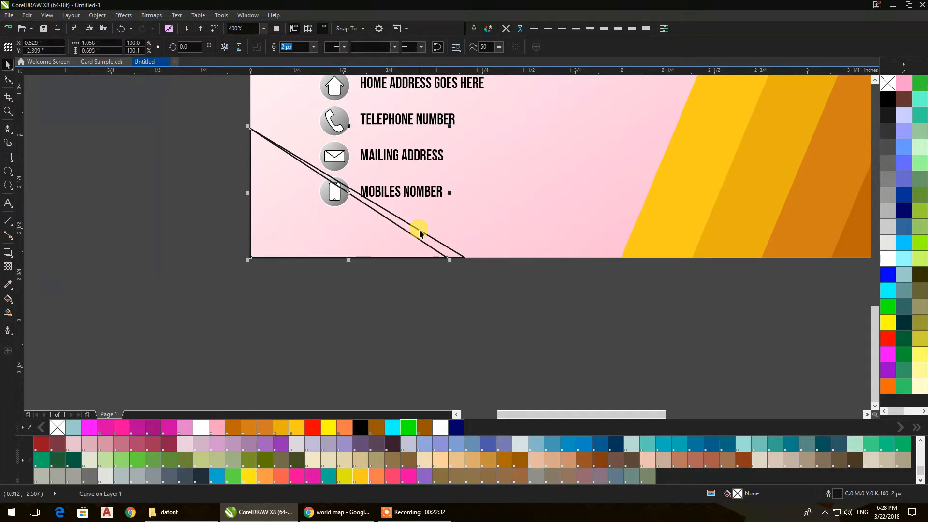
shift+click(440, 247)
drag(466, 193, 375, 204)
click(379, 303)
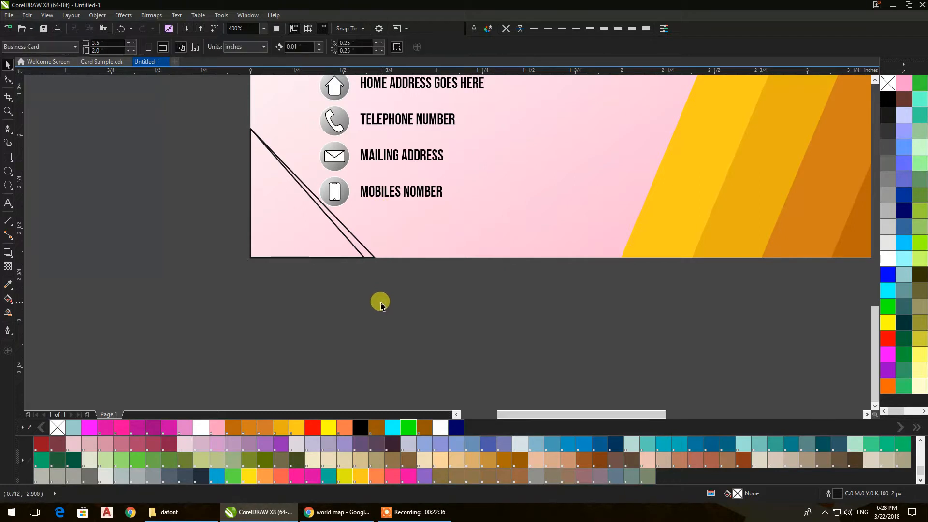
Fill the front triangle with PANTONE 246 C and the rear one with PANTONE 248 C, and remove both outlines
click(344, 252)
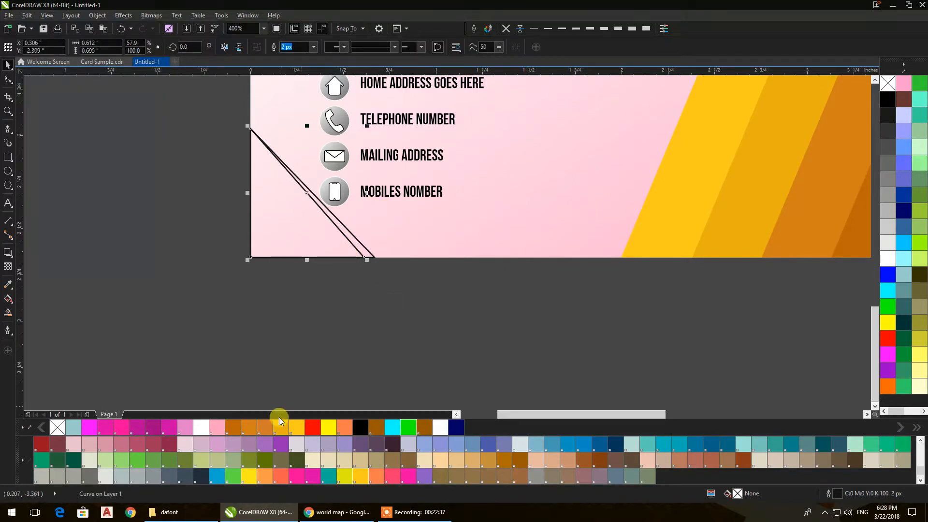
click(169, 427)
click(353, 252)
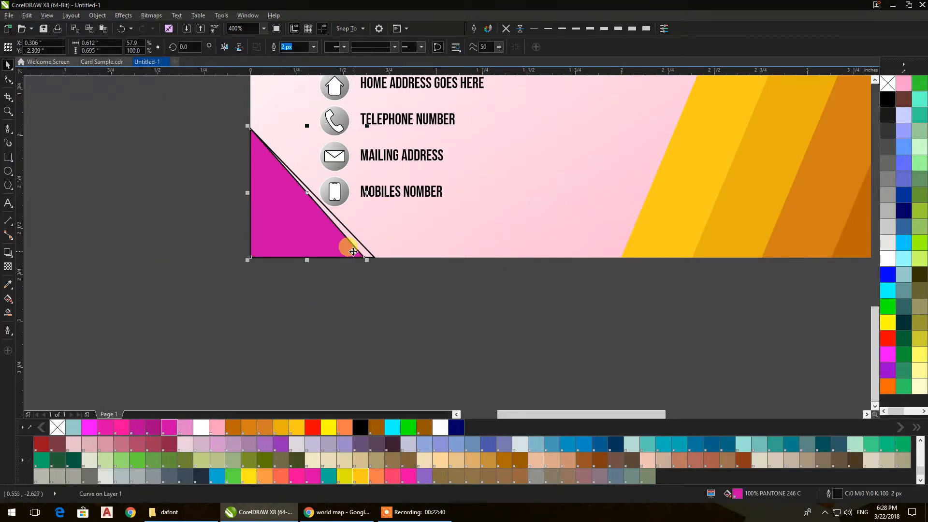
click(153, 428)
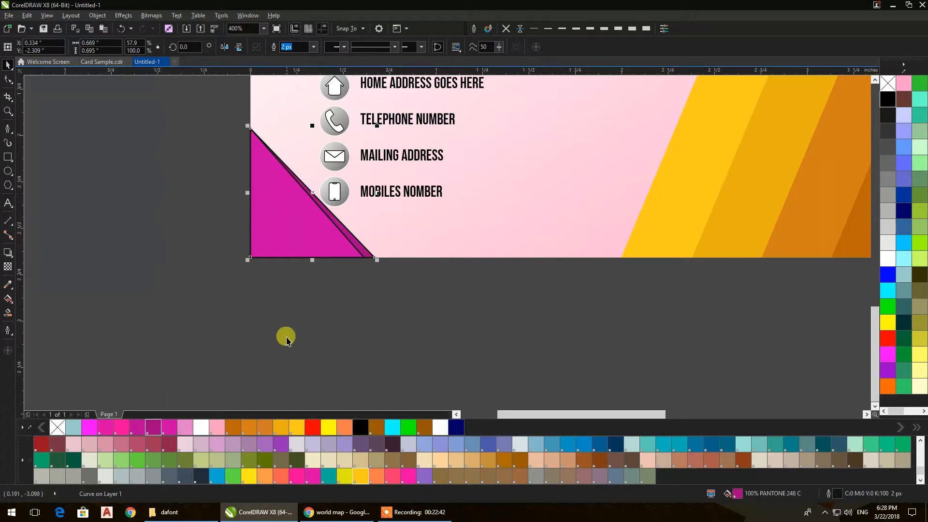
click(286, 335)
click(354, 245)
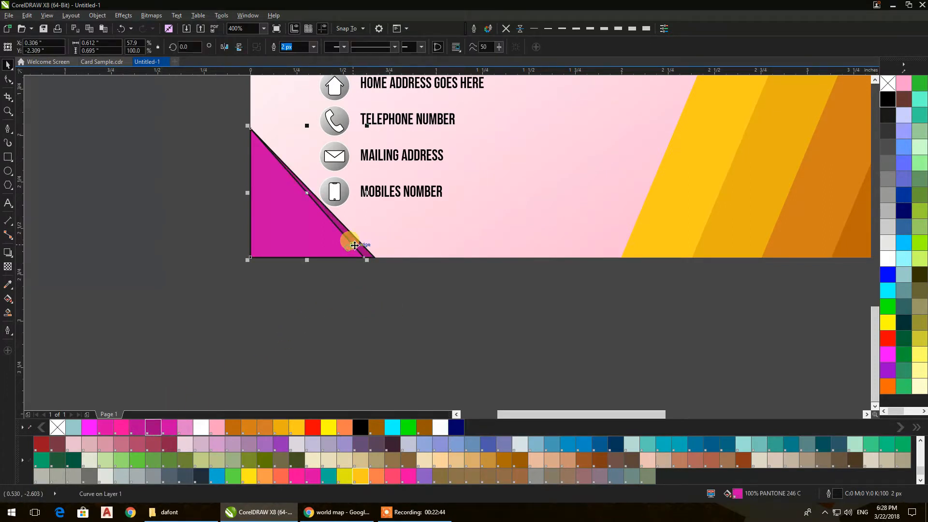
shift+click(358, 241)
click(506, 29)
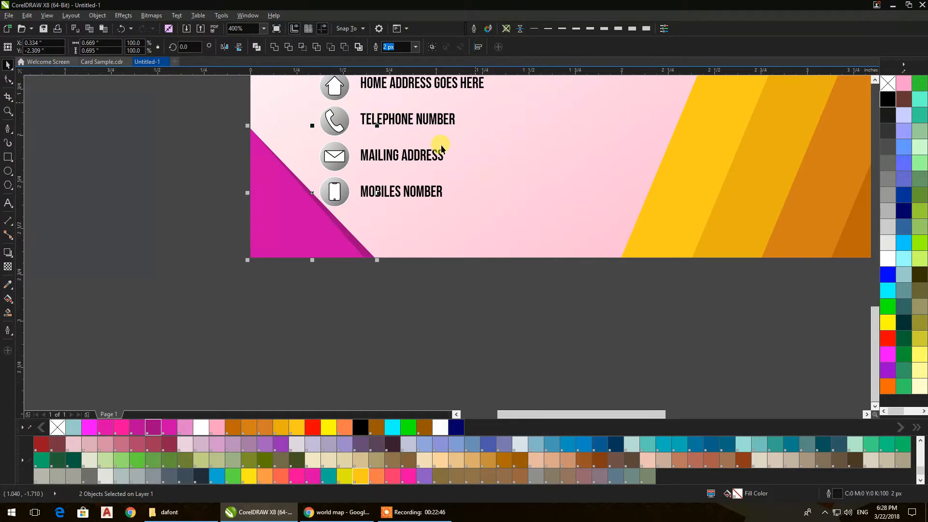
click(366, 301)
scroll(384, 275, down, 4)
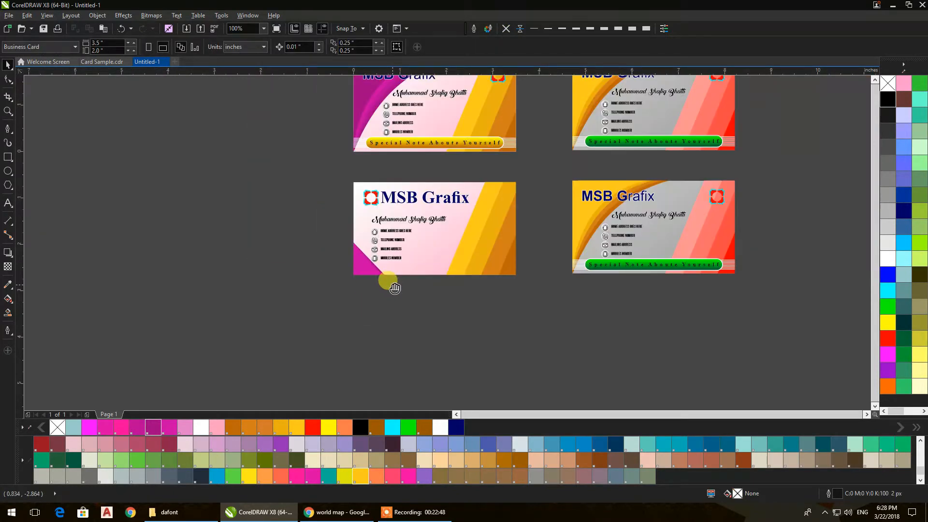
drag(394, 288, 382, 289)
scroll(346, 224, up, 4)
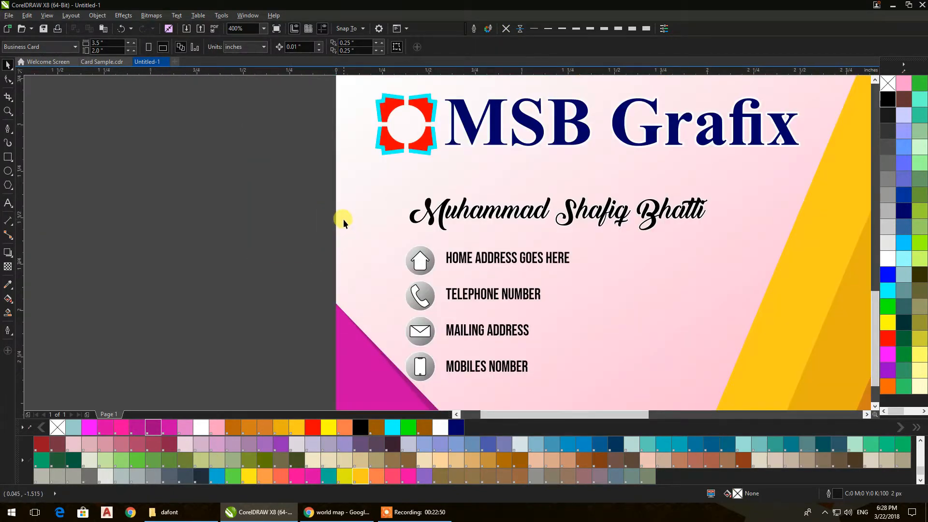
click(8, 157)
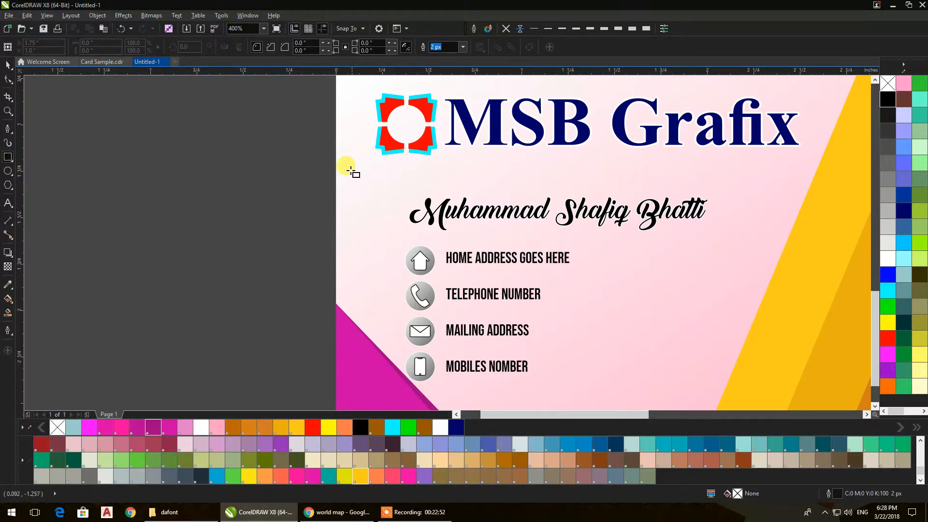
scroll(335, 161, down, 2)
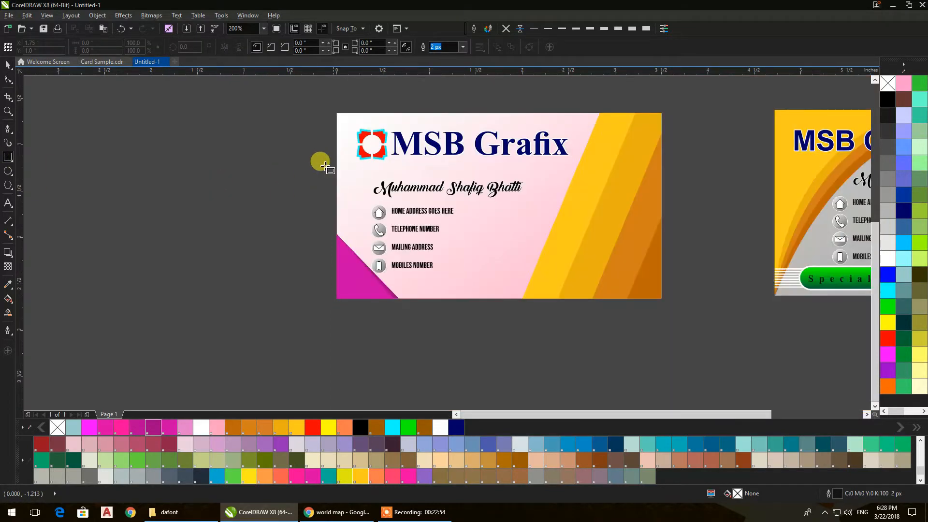
click(8, 68)
Delete the red stripes and the yellow-orange curves from the lower grey card's PowerClip contents and finish editing them
scroll(331, 255, down, 2)
scroll(310, 266, right, 3)
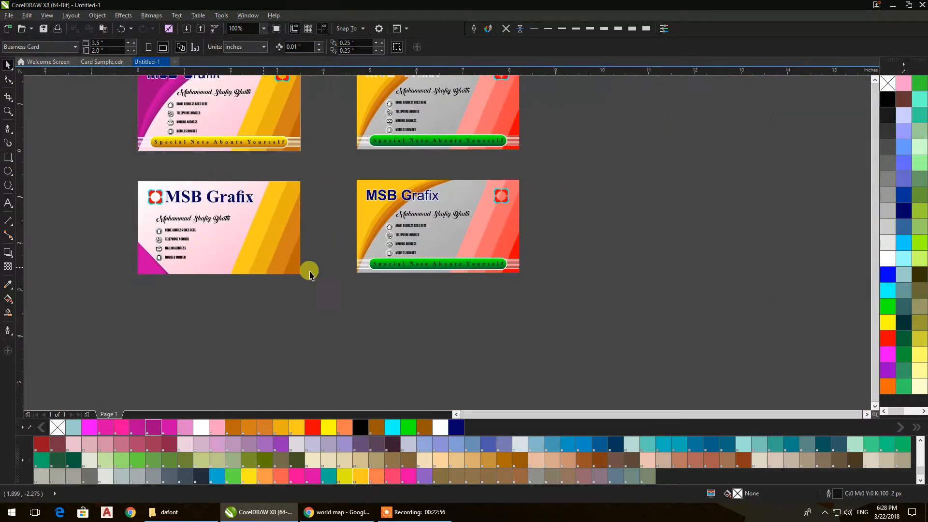
scroll(454, 263, up, 2)
drag(498, 242, 477, 282)
double_click(498, 262)
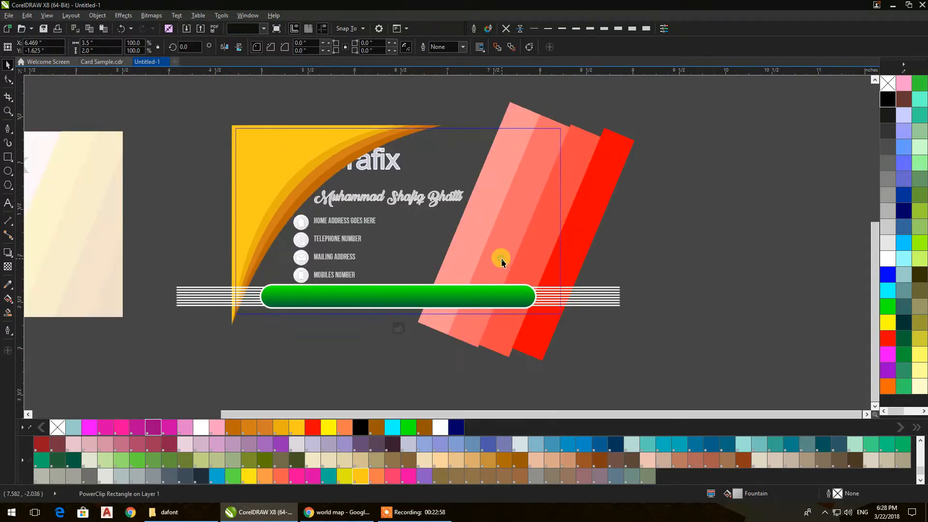
drag(703, 374, 402, 87)
key(Delete)
drag(185, 81, 464, 351)
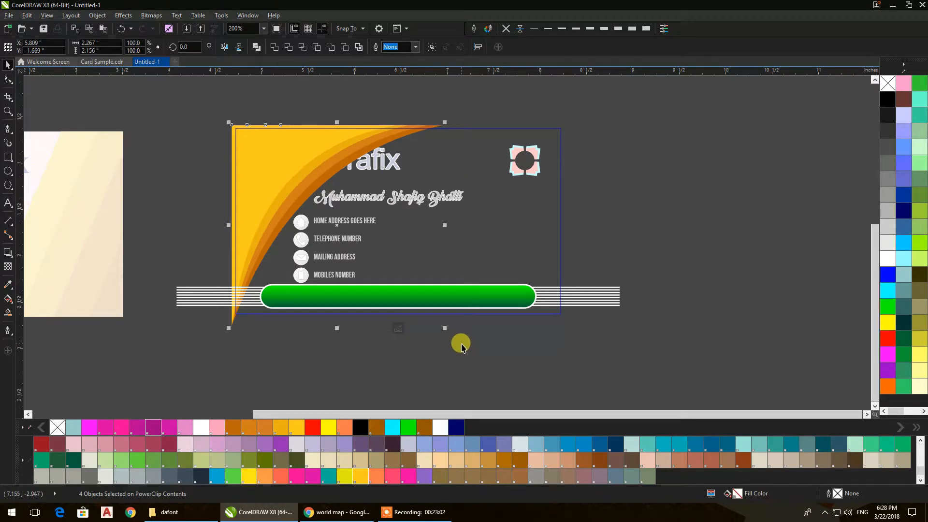
key(Delete)
ctrl+click(630, 199)
drag(602, 222, 621, 228)
click(634, 251)
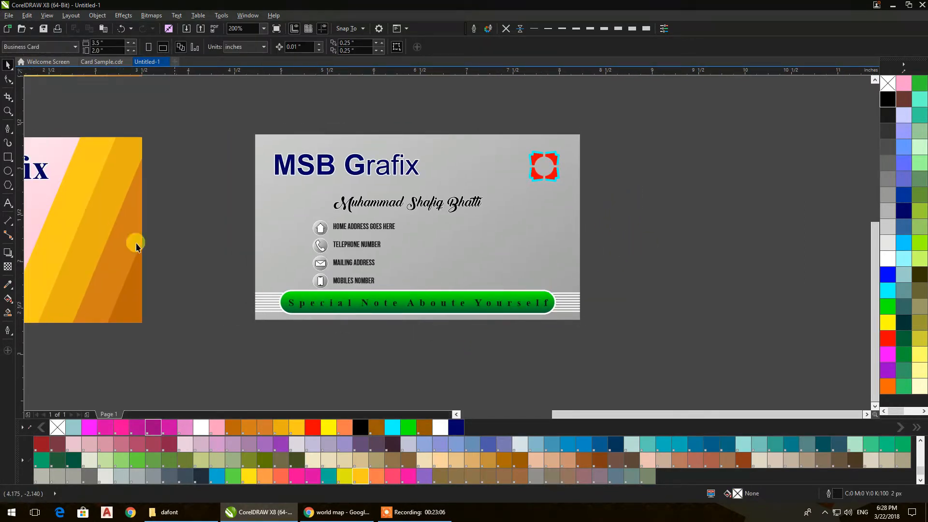
Draw a rectangle about 0.045 by 0.421 inches on the grey card's left edge, filled green with no outline
key(F6)
scroll(275, 192, up, 4)
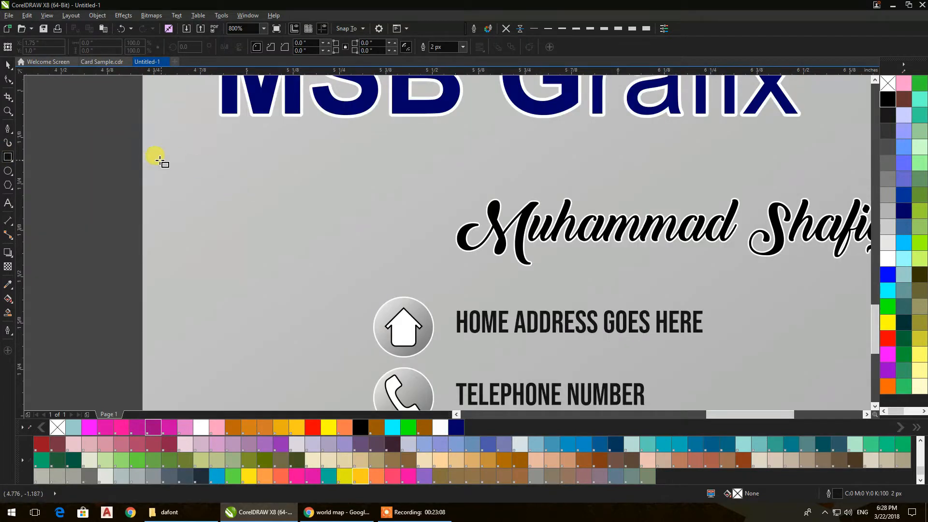
drag(143, 156, 160, 313)
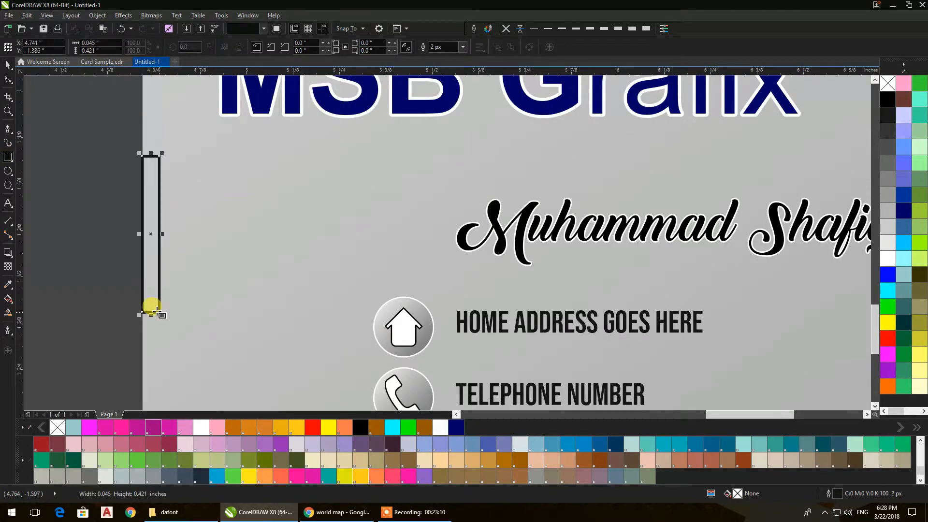
key(space)
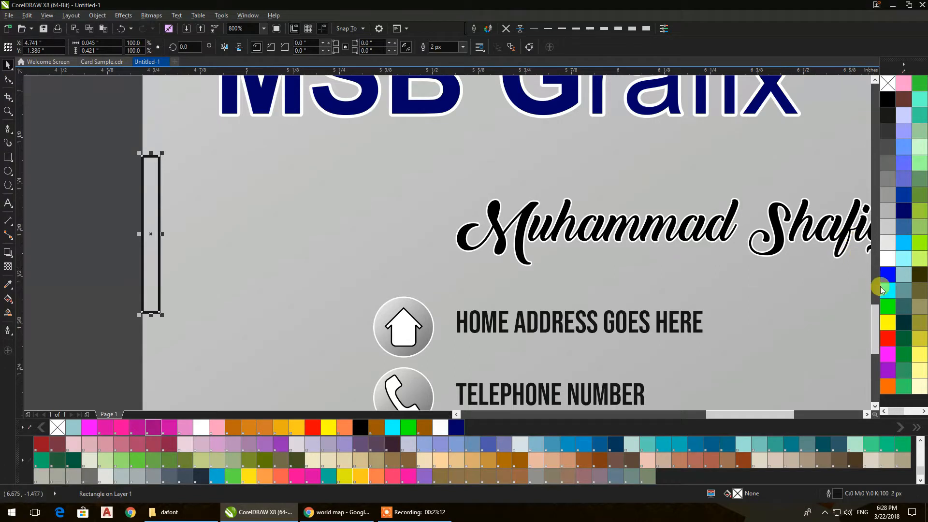
click(888, 309)
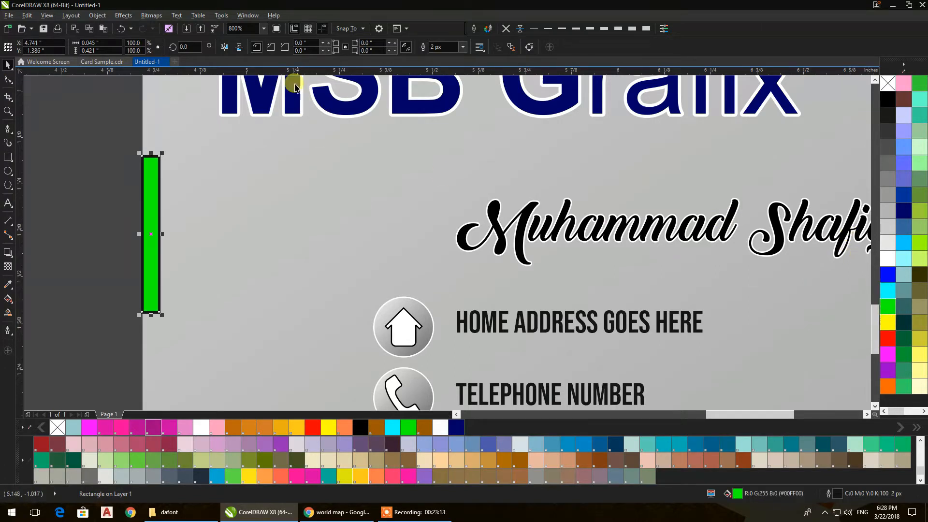
click(506, 28)
Place a copy of the green rectangle at the same height on the grey card's right edge
scroll(195, 174, down, 2)
scroll(196, 177, down, 2)
click(105, 223)
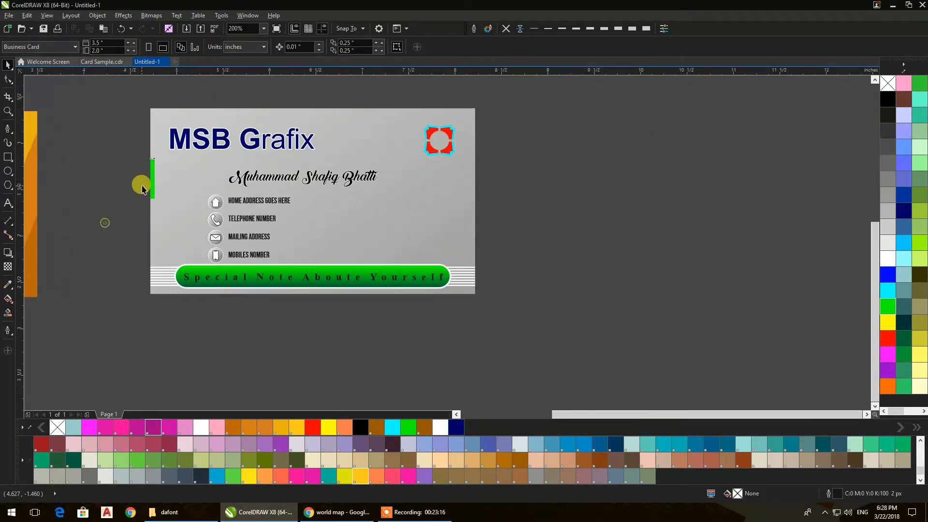
drag(152, 186, 475, 188)
click(514, 191)
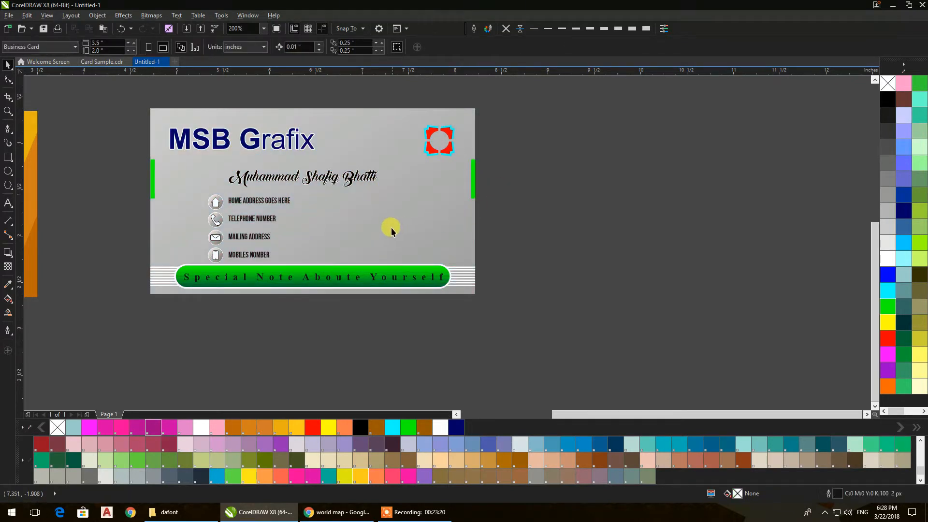
Delete the green bar and white lines from the grey card's PowerClip contents, and remove the special note text
double_click(471, 282)
drag(583, 332, 53, 250)
key(Delete)
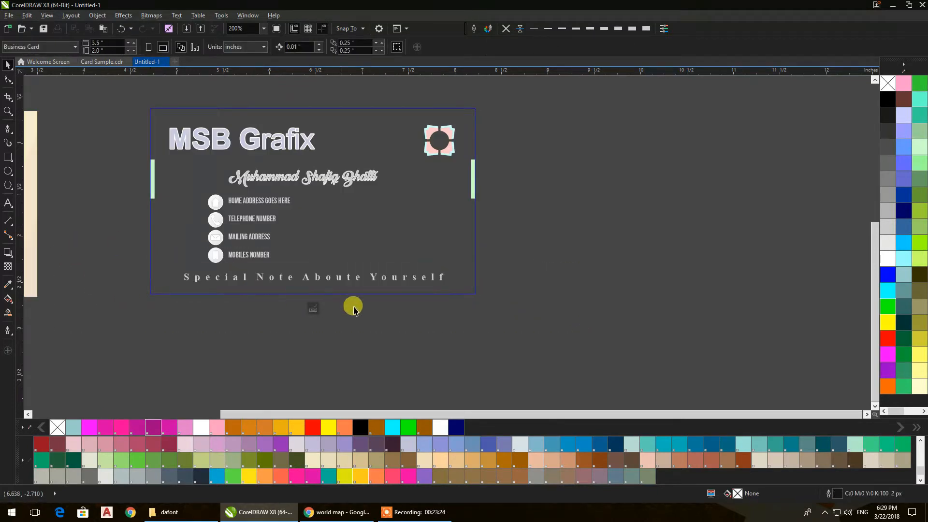
ctrl+click(415, 325)
click(372, 279)
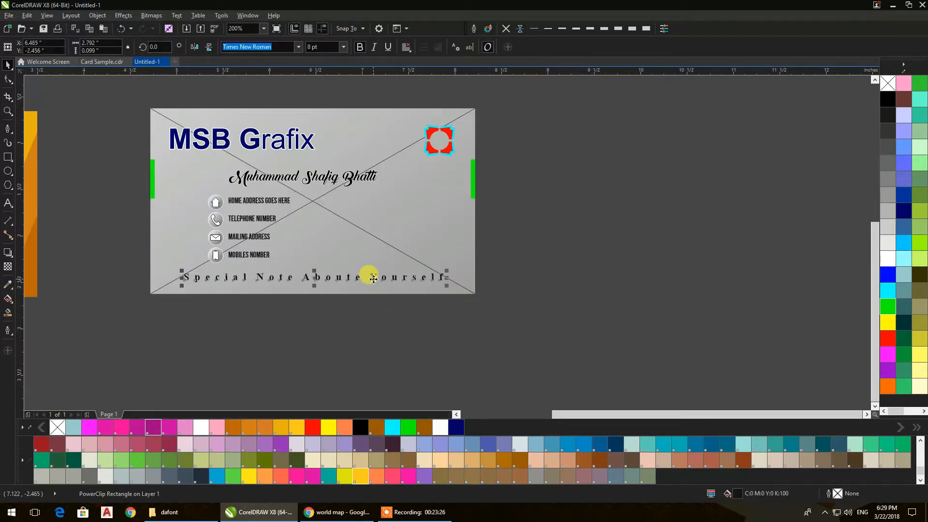
key(Delete)
Set the frame type of the grey card's empty PowerClip background to None
right_click(370, 265)
mouse_move(425, 210)
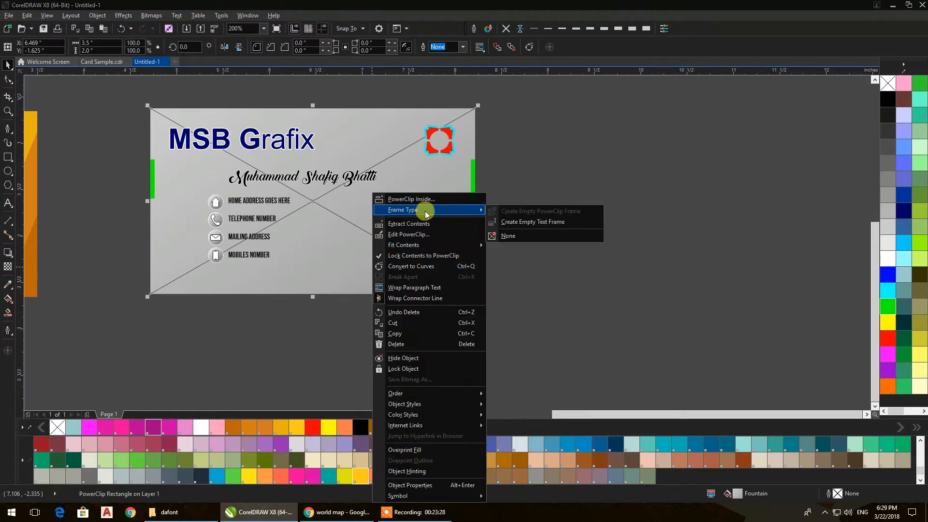
click(505, 236)
click(543, 237)
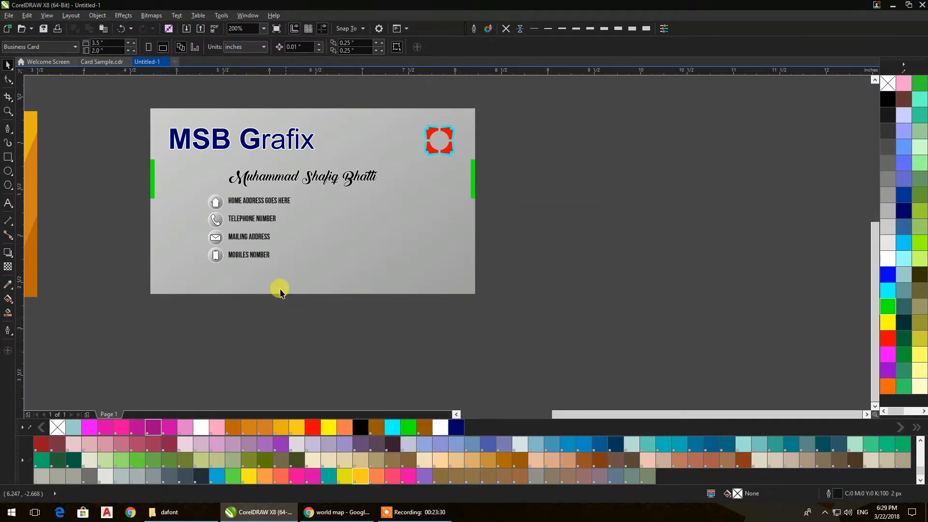
drag(263, 277, 301, 278)
click(311, 285)
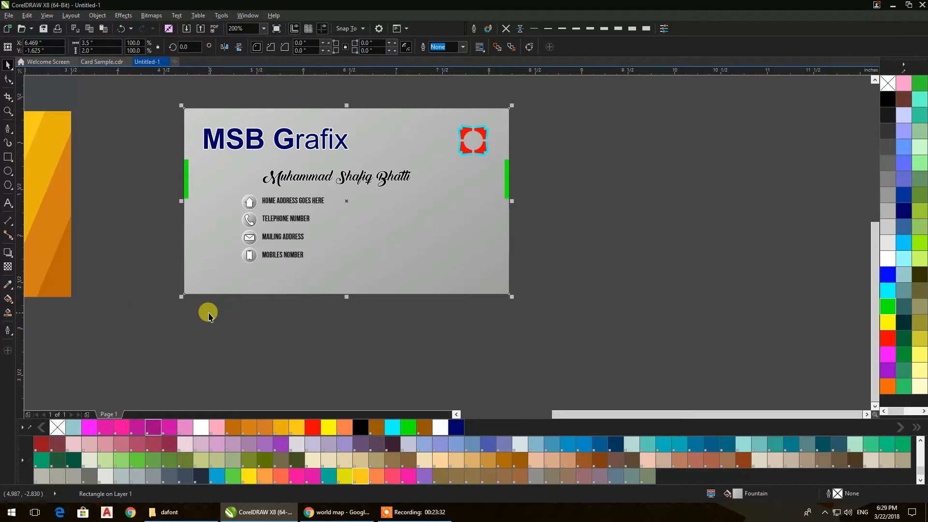
click(260, 352)
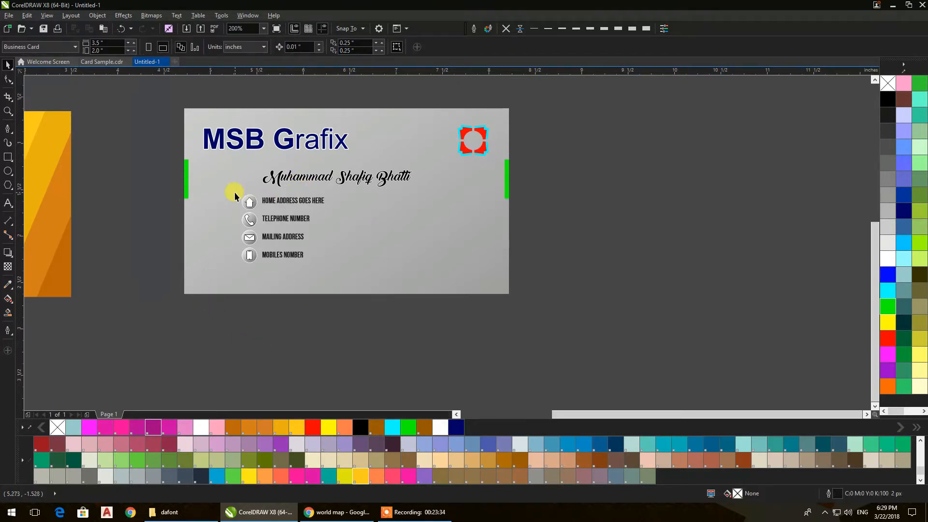
Move the contact icons and their four text lines down and left into the grey card's lower-left area
drag(197, 206, 374, 293)
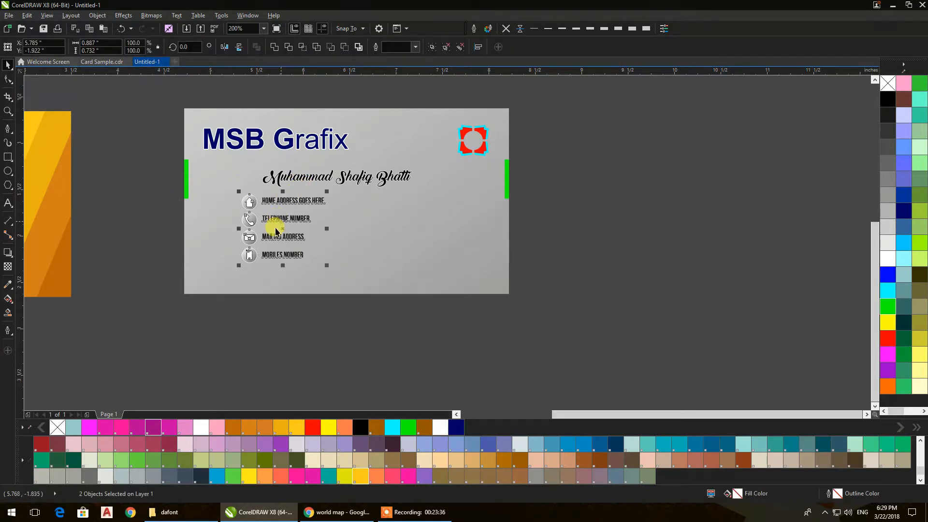
drag(252, 238, 215, 255)
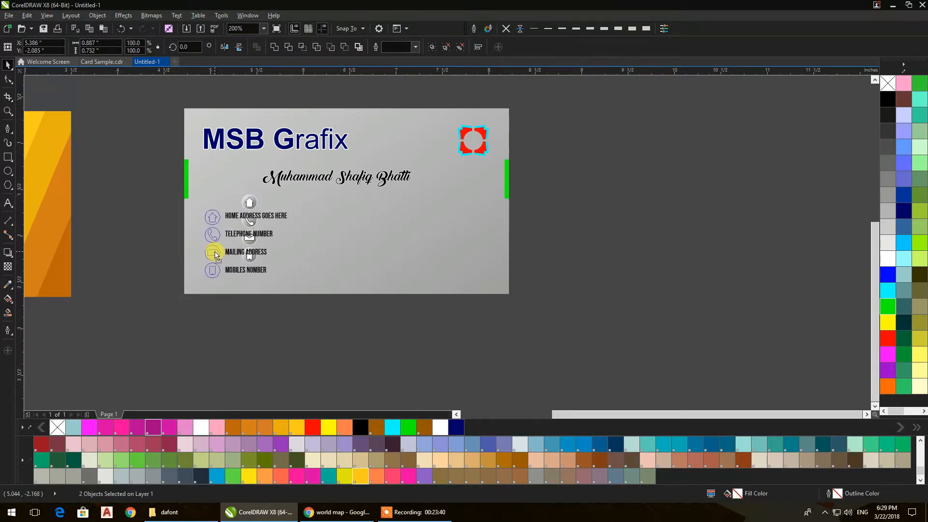
click(276, 331)
drag(263, 184, 239, 182)
key(ctrl+z)
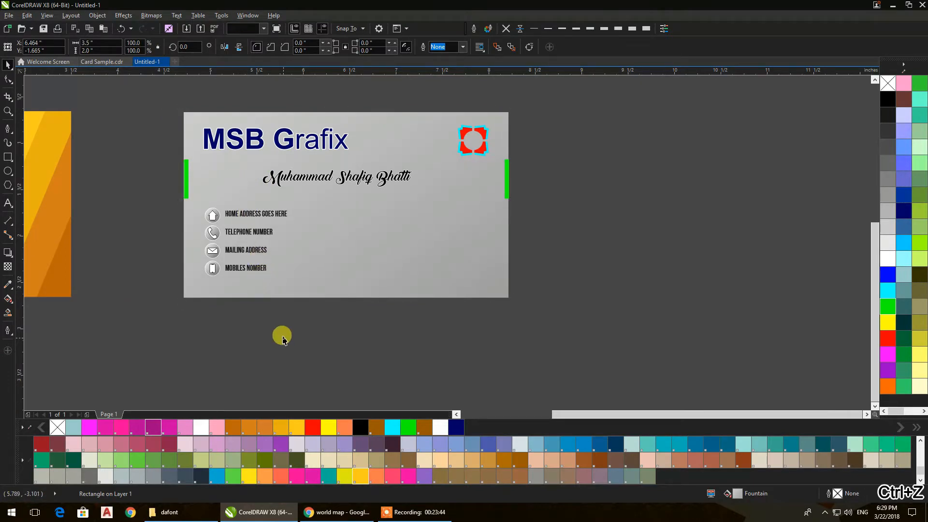
click(280, 333)
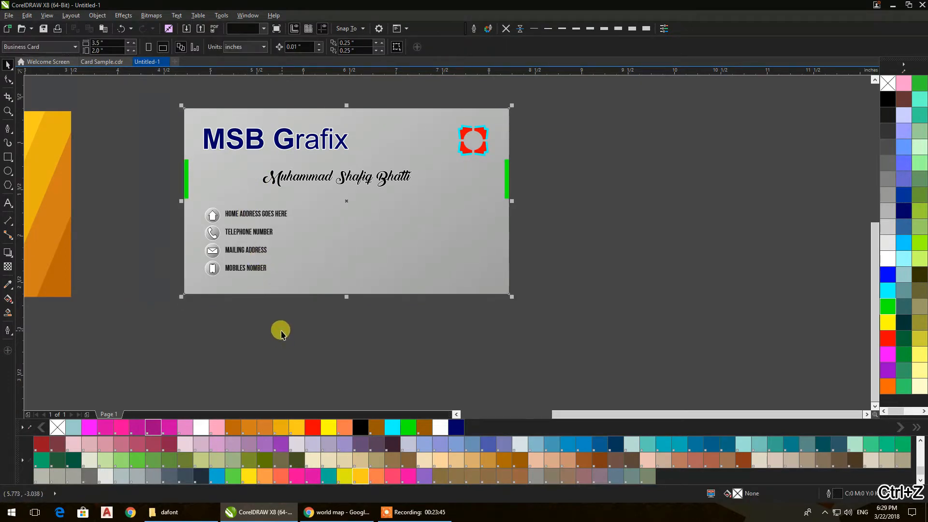
Change the font of the person's name on the grey card to Wolf in the City Light
click(274, 182)
click(297, 48)
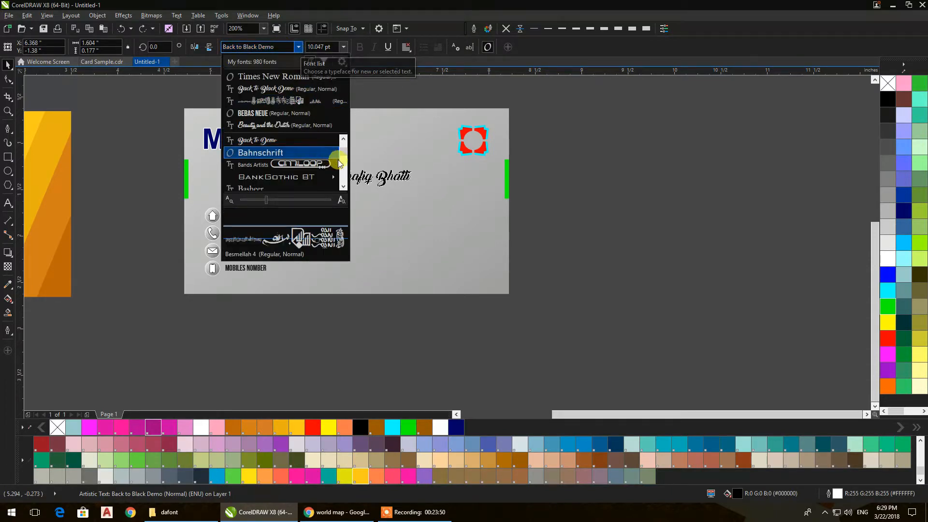
scroll(342, 150, down, 5)
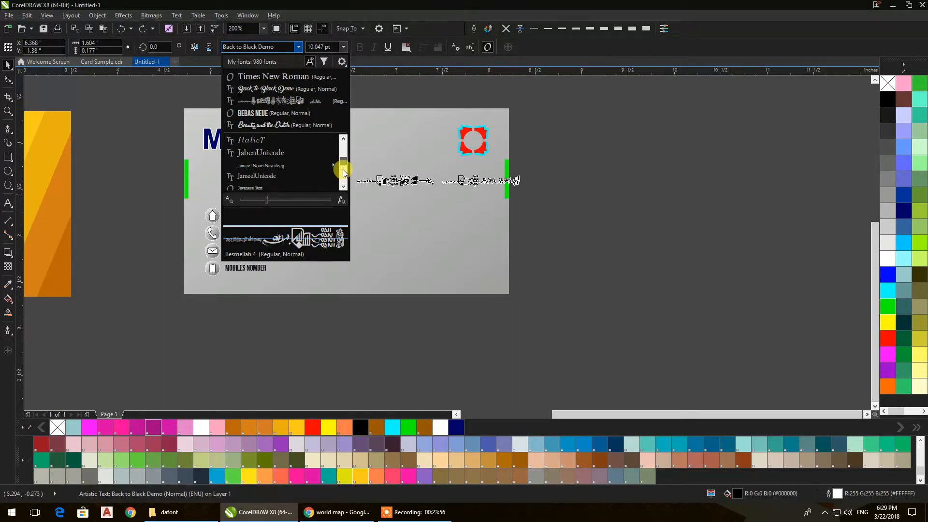
scroll(296, 140, down, 3)
scroll(295, 152, down, 3)
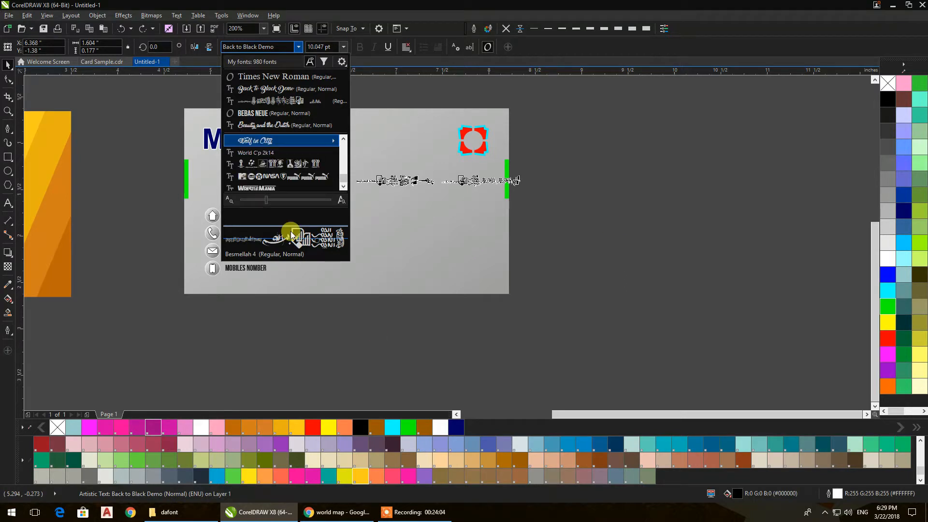
click(252, 180)
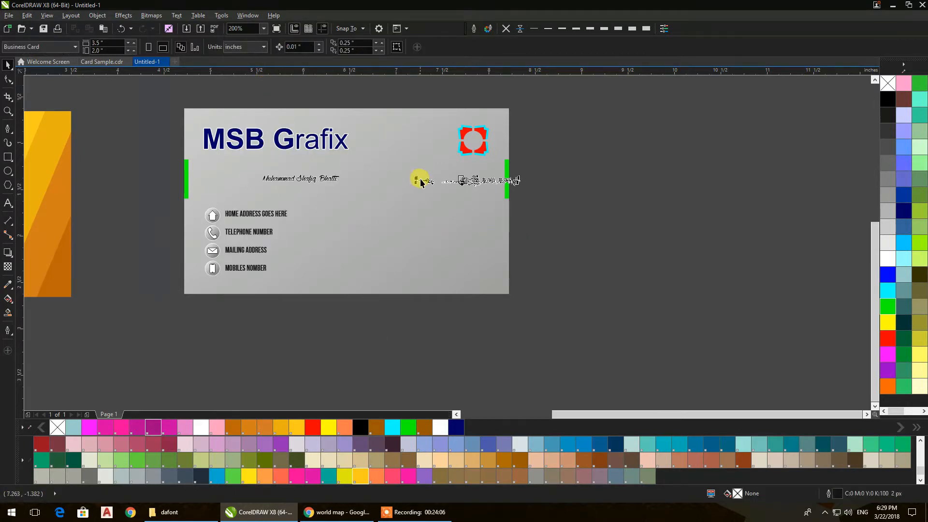
drag(472, 180, 479, 195)
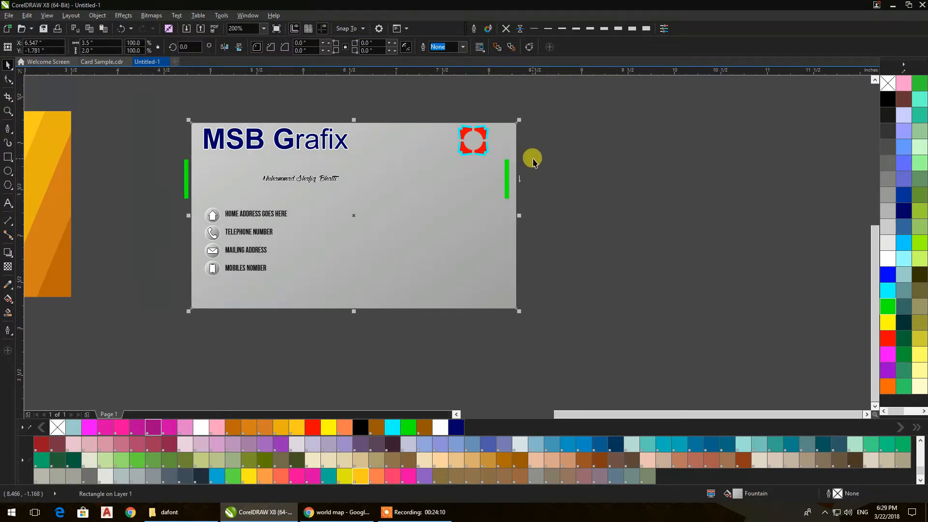
key(ctrl+z)
Enlarge the name text, place it just above the contact lines, and fill it red
click(306, 181)
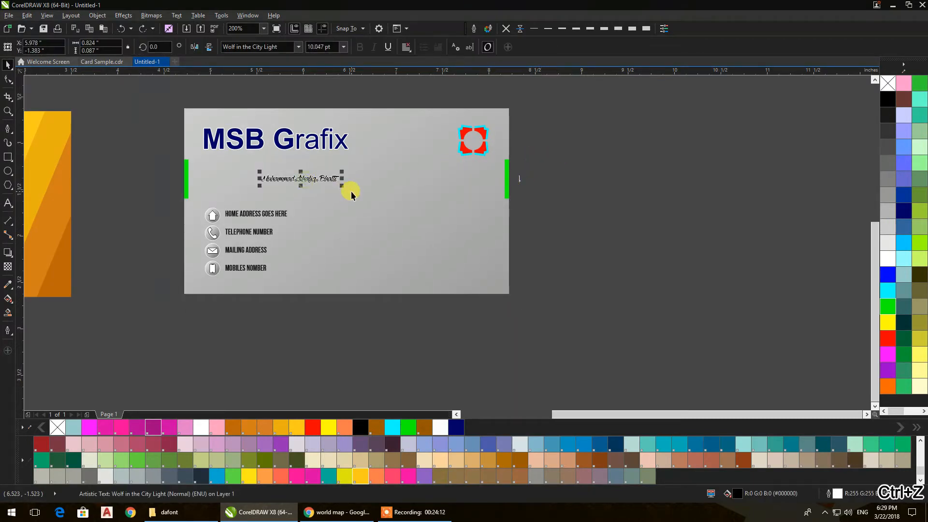
drag(342, 185, 386, 195)
drag(321, 182, 270, 200)
click(312, 427)
click(366, 360)
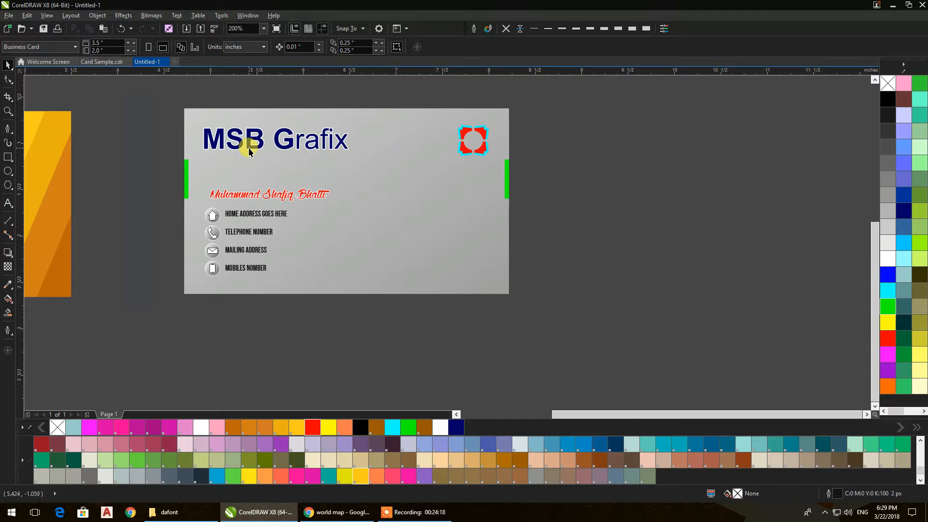
click(249, 151)
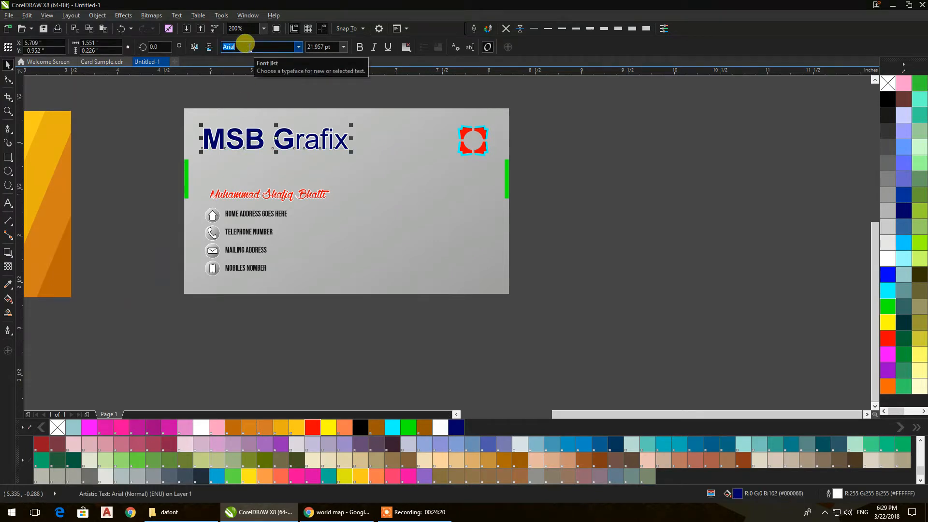
click(622, 134)
drag(388, 227, 427, 236)
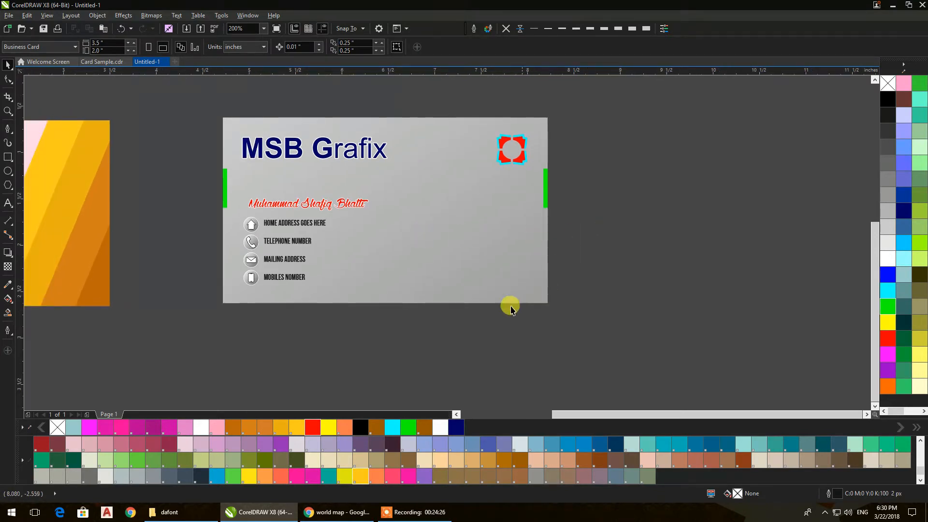
Import the world-map-153509_960_720 image from the Graphics folder on drive D and place it about 3.89 by 1.94 inches
right_click(591, 191)
click(608, 237)
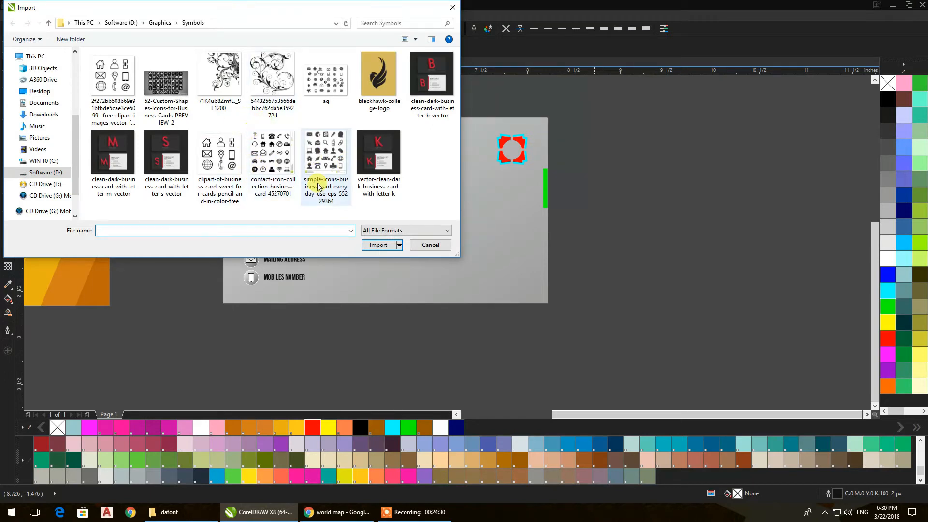
click(261, 74)
click(121, 22)
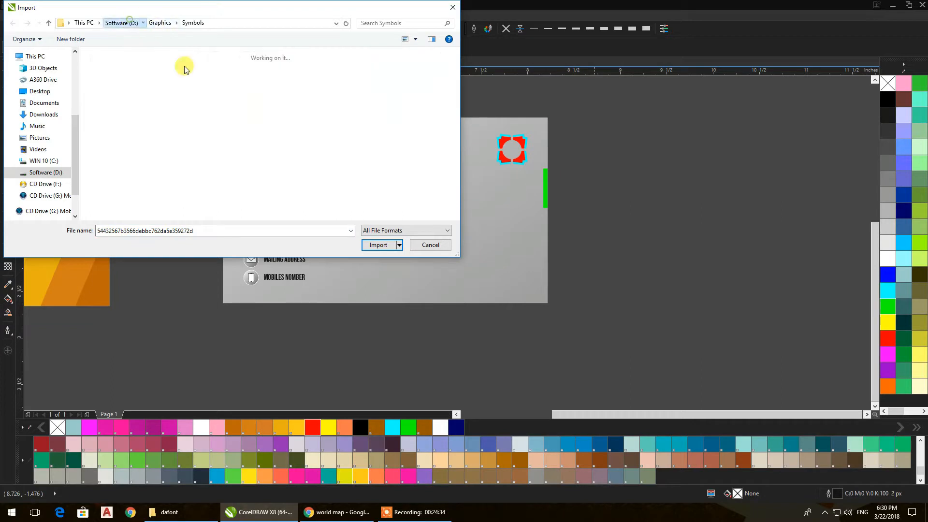
scroll(257, 142, down, 3)
scroll(258, 140, up, 4)
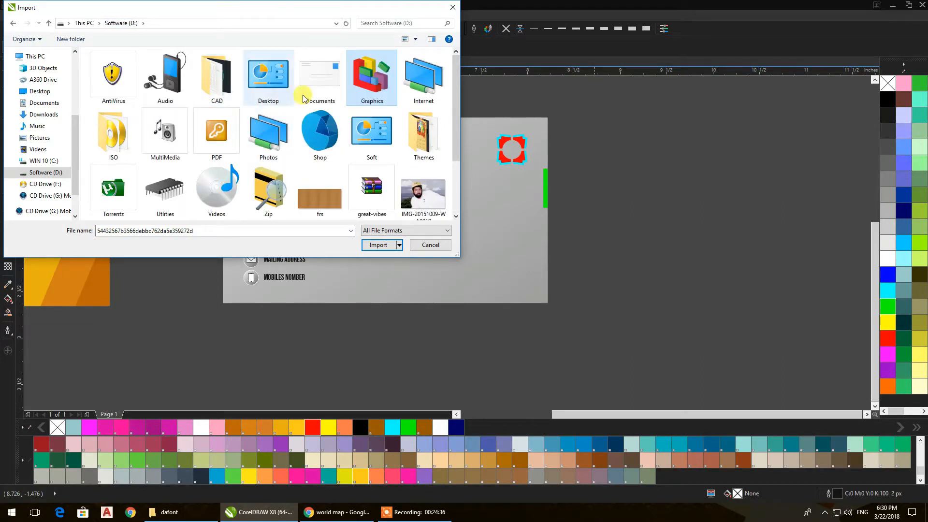
double_click(358, 79)
scroll(261, 131, down, 1)
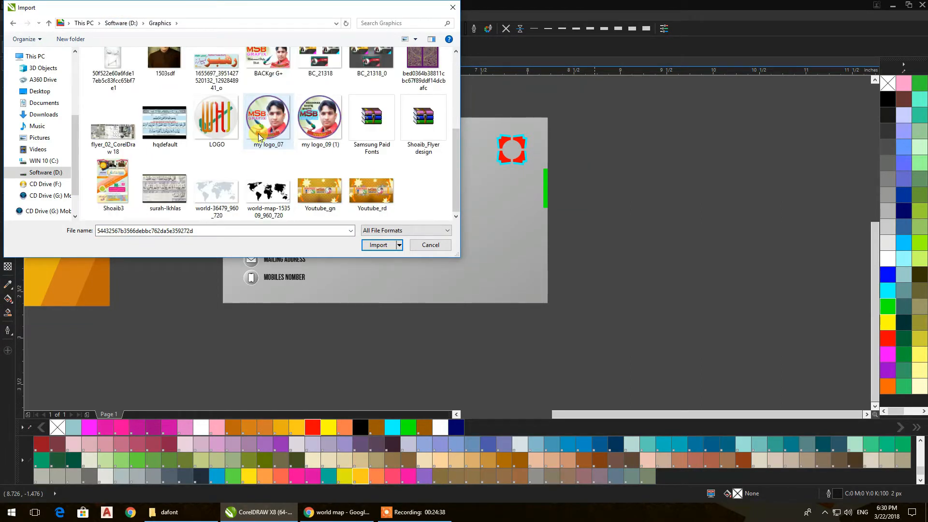
click(265, 198)
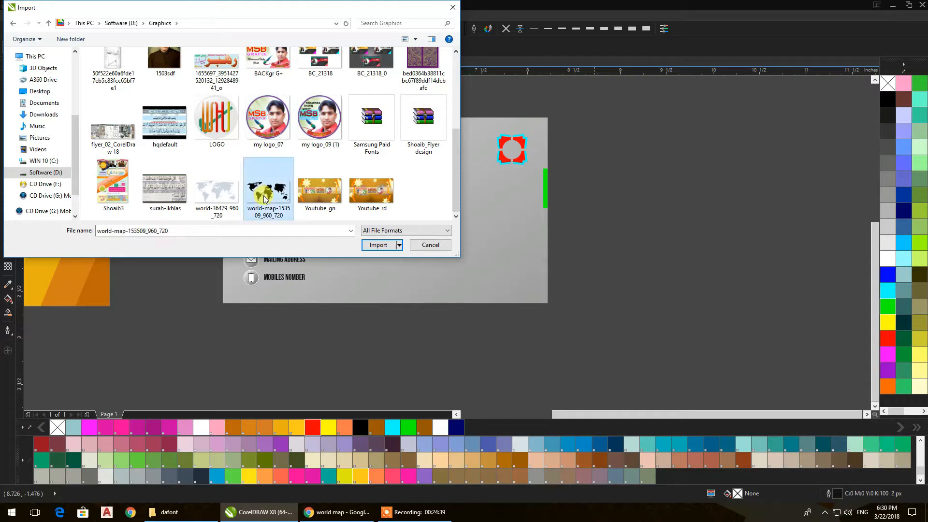
click(379, 245)
drag(388, 149, 740, 346)
PowerClip the world map inside the grey card's background rectangle
scroll(564, 202, down, 2)
right_click(576, 180)
click(587, 187)
click(459, 205)
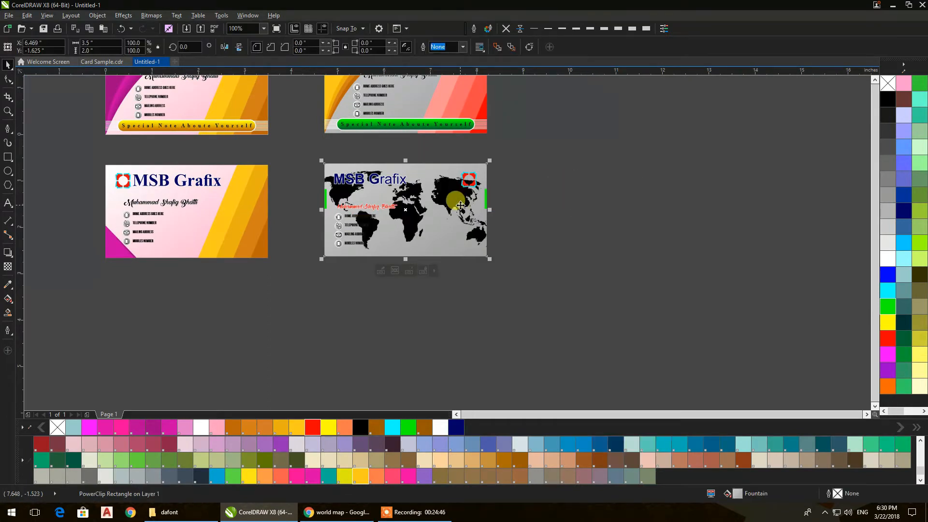
Resize the clipped world map to 3.5 by 1.75 inches and give it a uniform transparency of 50
ctrl+click(460, 205)
scroll(491, 258, up, 2)
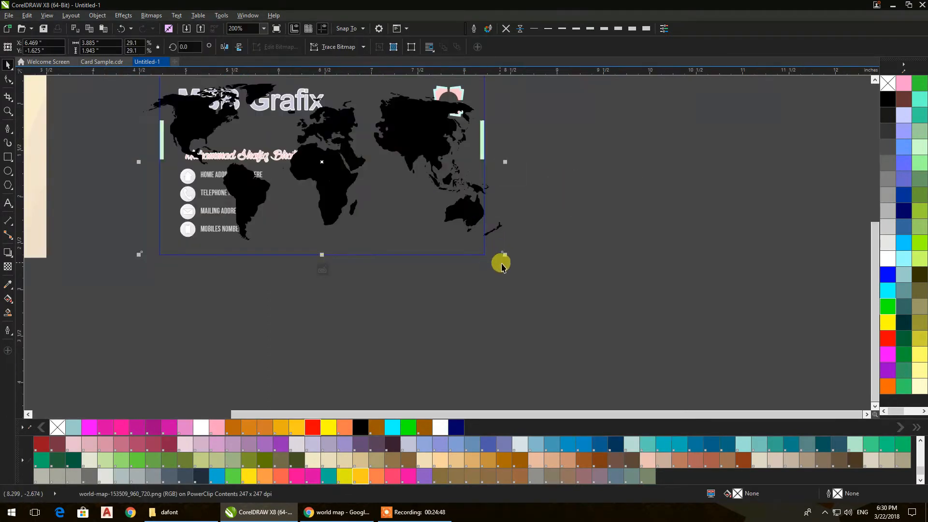
drag(503, 256, 487, 246)
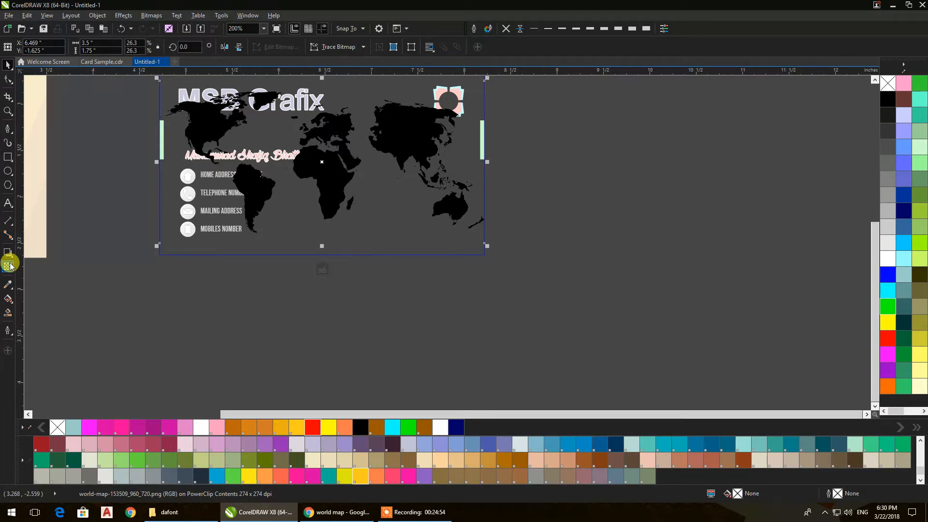
click(8, 265)
click(23, 51)
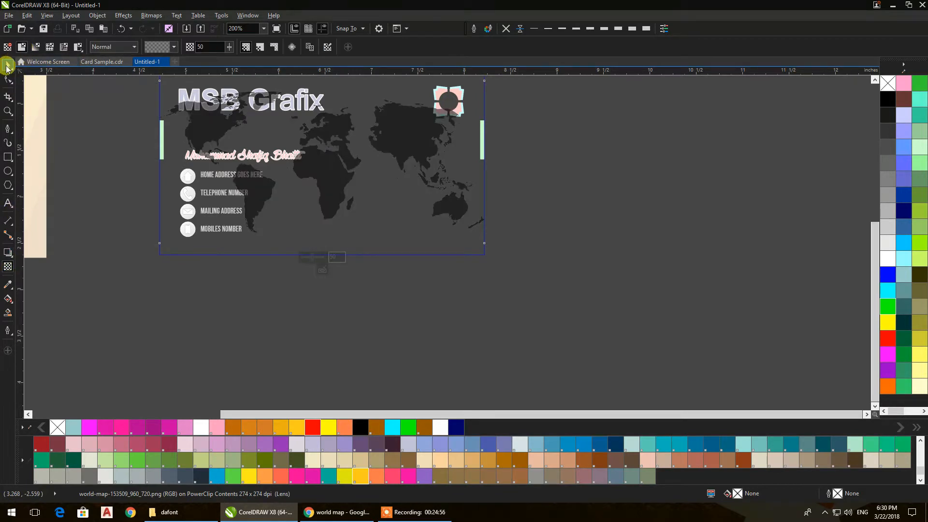
click(9, 65)
ctrl+click(526, 151)
click(533, 155)
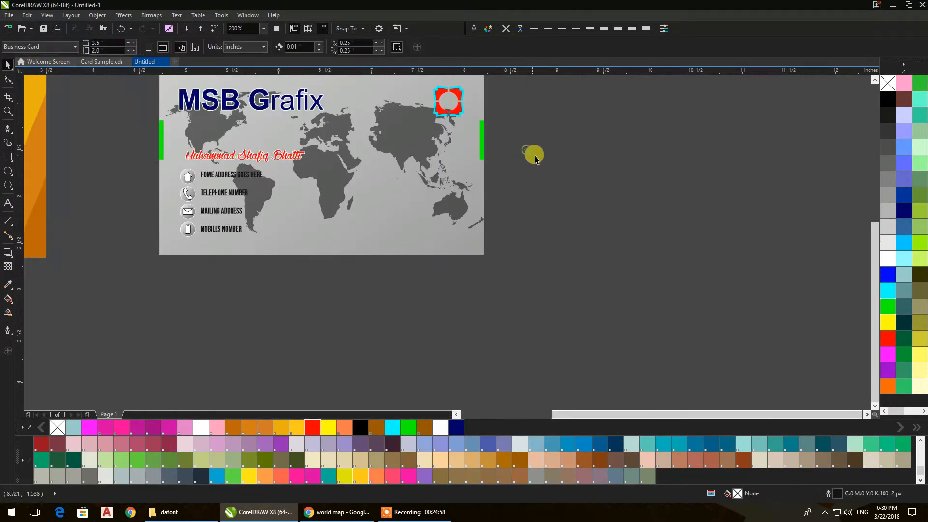
Give the grey card's background a vertical fountain fill from dark grey at the bottom to light grey at the top
drag(493, 196, 542, 235)
click(511, 270)
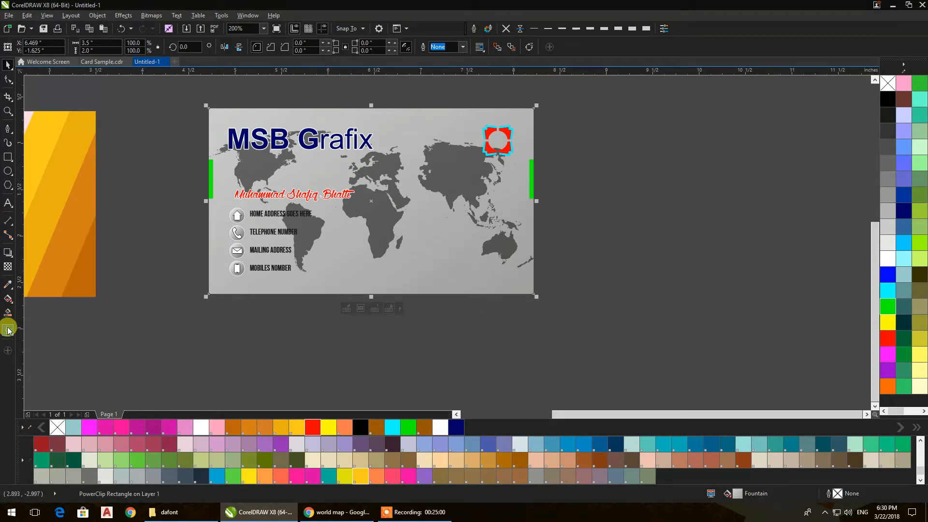
click(8, 300)
drag(365, 286, 366, 109)
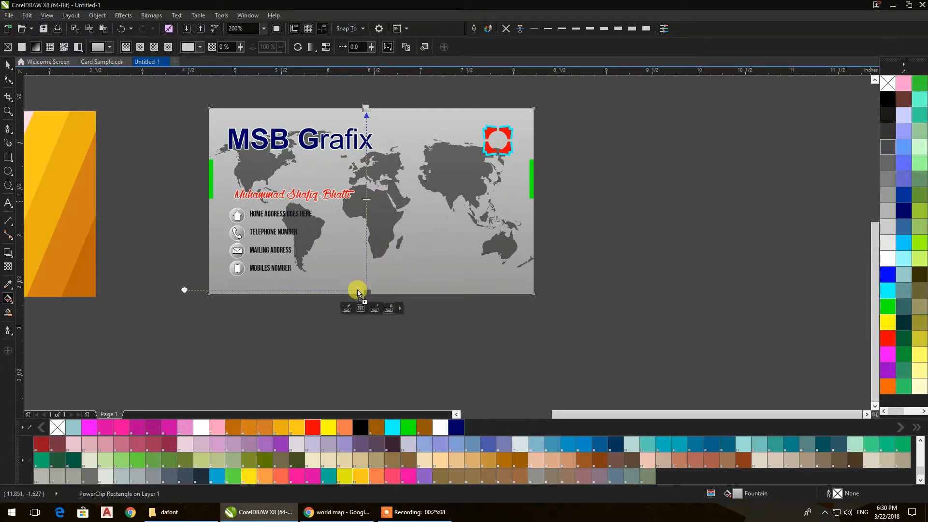
drag(365, 289, 366, 290)
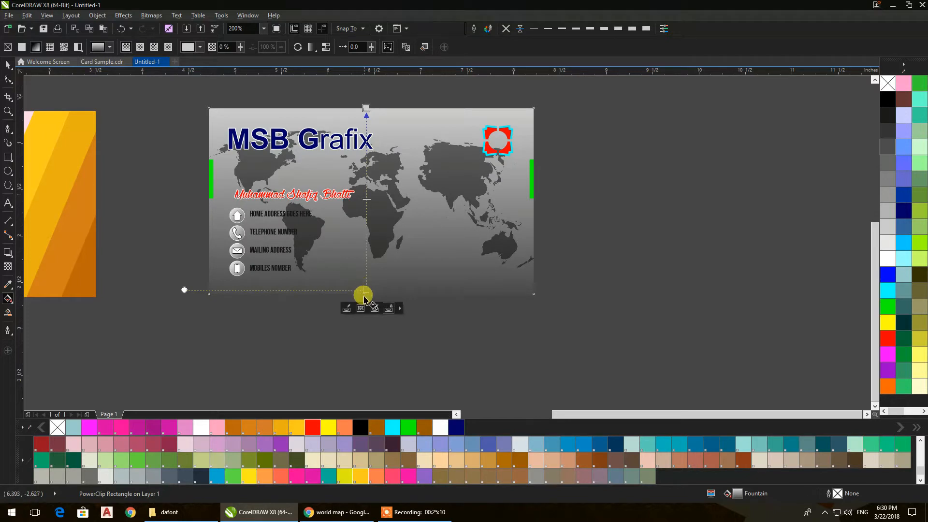
click(8, 65)
click(595, 211)
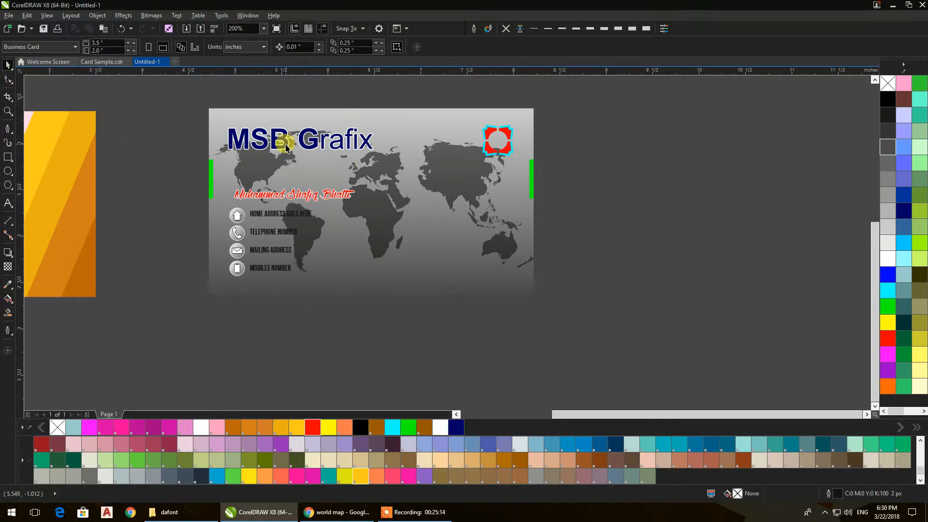
Fill the grey card's MSB Grafix title black and remove its outline
click(286, 147)
click(888, 100)
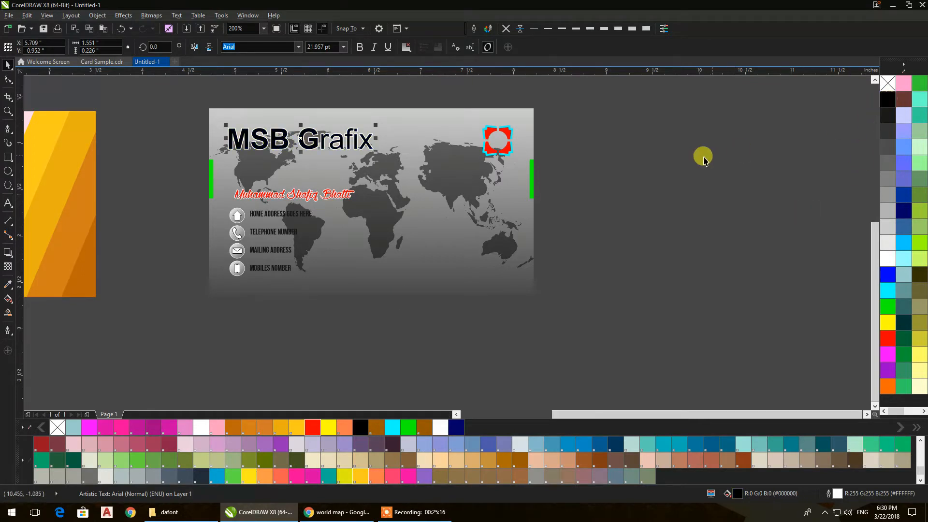
click(700, 156)
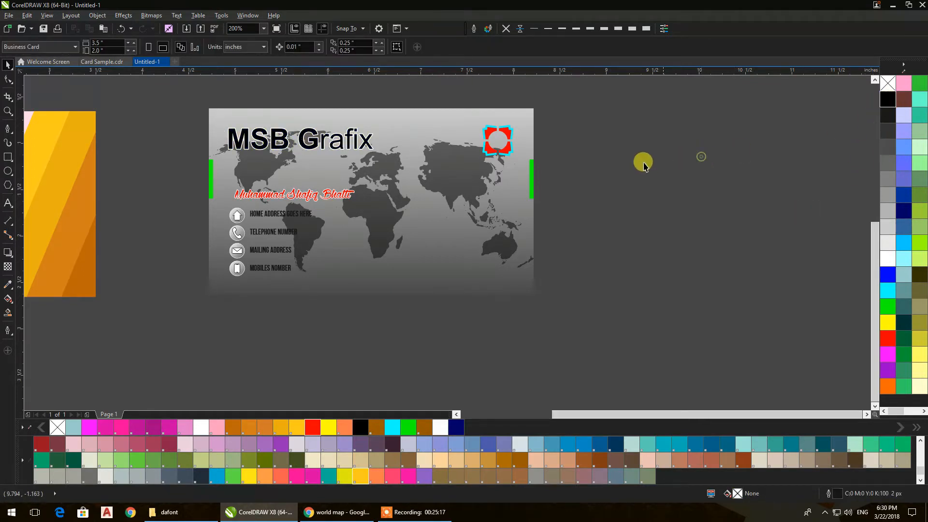
click(338, 152)
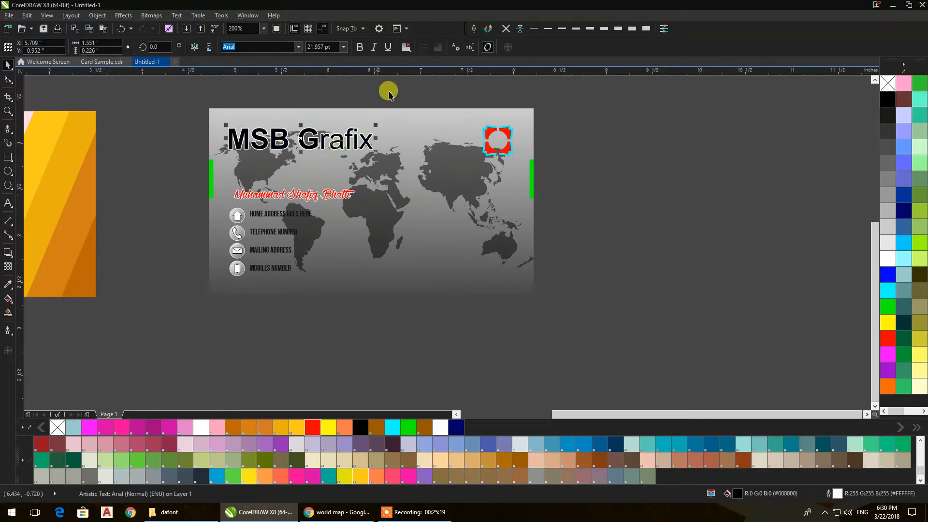
click(506, 28)
click(617, 166)
Enlarge the red and cyan logo slightly and move it to the lower-right part of the grey card
drag(455, 97, 528, 177)
drag(479, 159, 476, 171)
click(606, 166)
drag(556, 215, 650, 219)
drag(593, 153, 542, 267)
click(690, 289)
Move the MSB Grafix title slightly down and right and shrink it to about 1.28 by 0.19 inches
scroll(367, 147, up, 2)
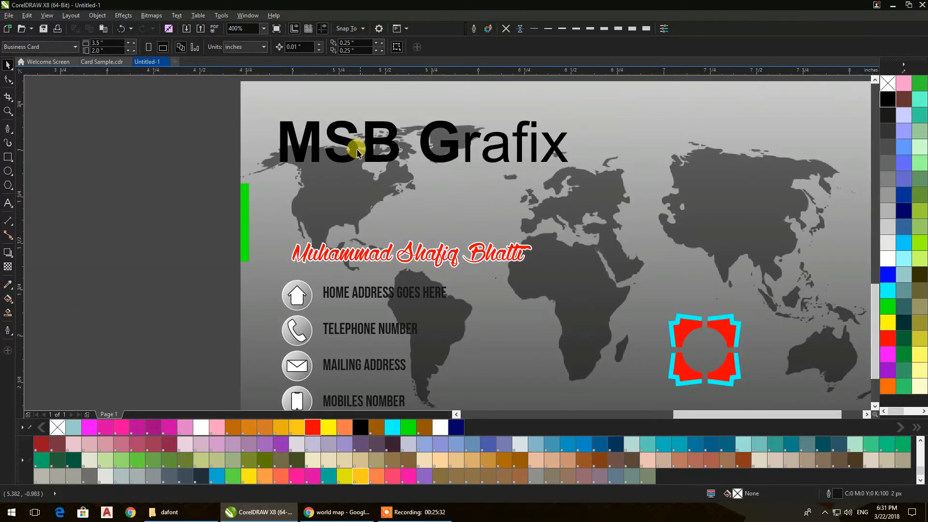
click(361, 153)
key(ctrl+z)
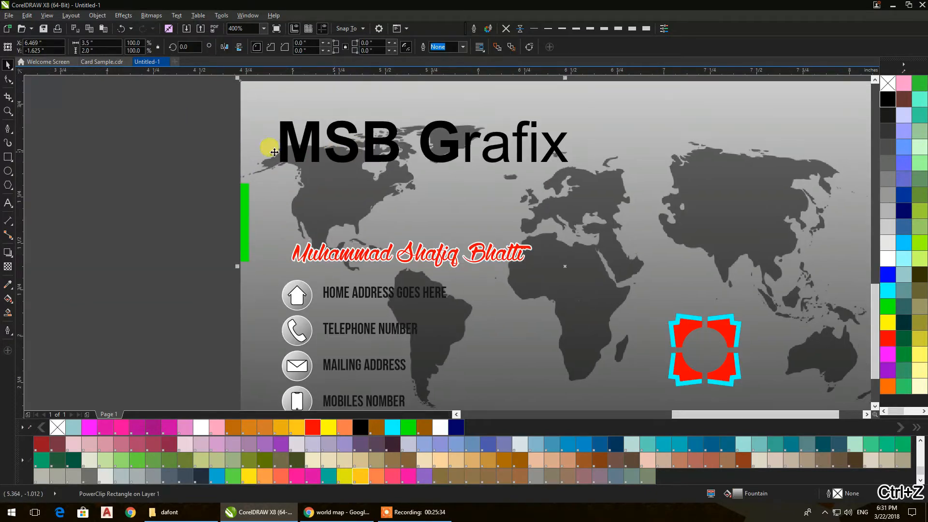
click(144, 138)
drag(299, 153, 317, 182)
drag(587, 194, 536, 200)
Fill the MSB Grafix title and the four contact text lines on the grey card white
click(887, 276)
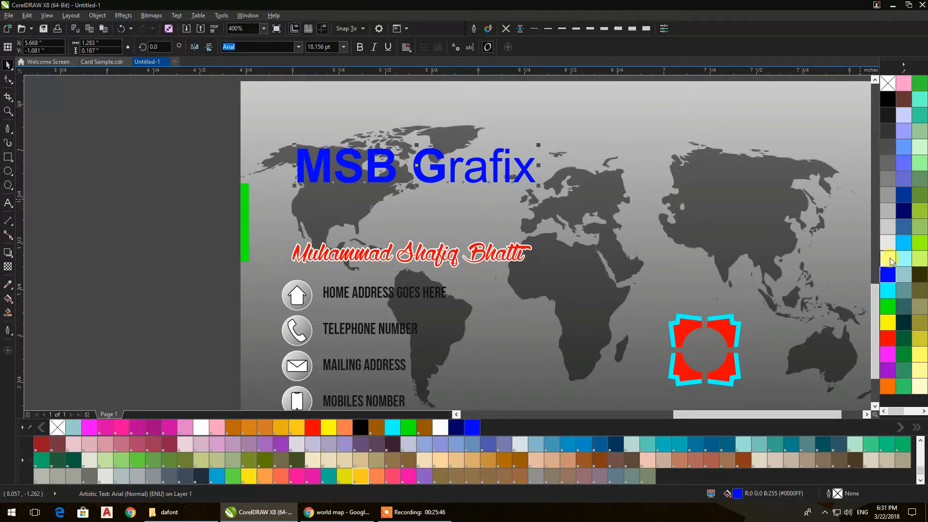
click(891, 261)
scroll(556, 196, down, 2)
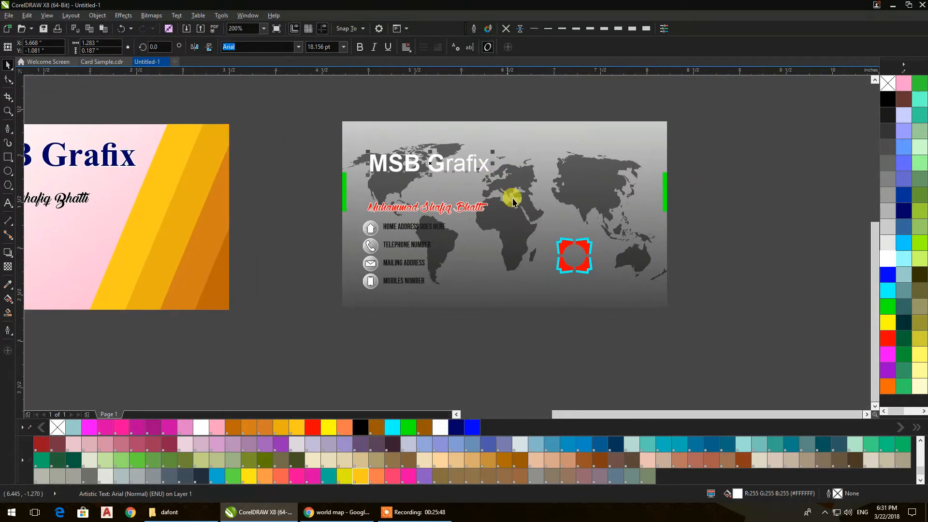
drag(489, 329, 378, 216)
click(888, 260)
click(654, 323)
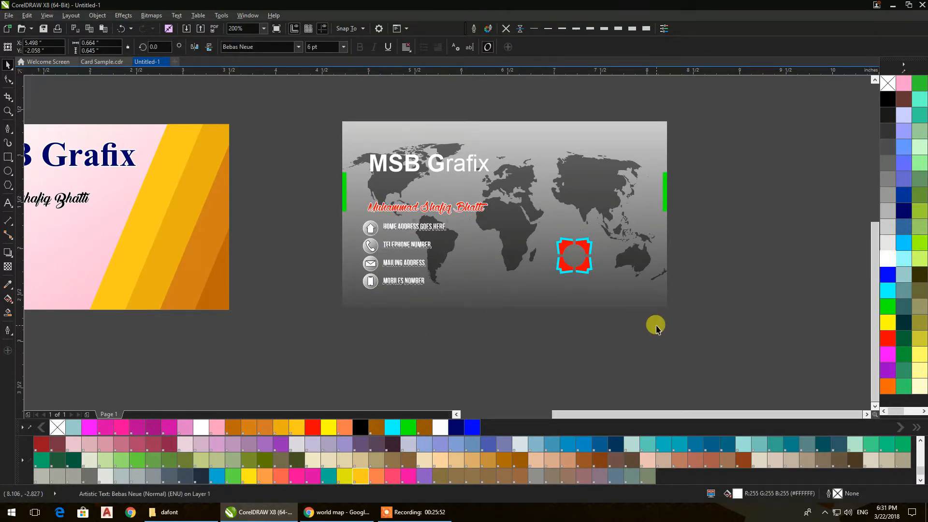
Fill the MSB Grafix title on the grey card yellow
click(410, 173)
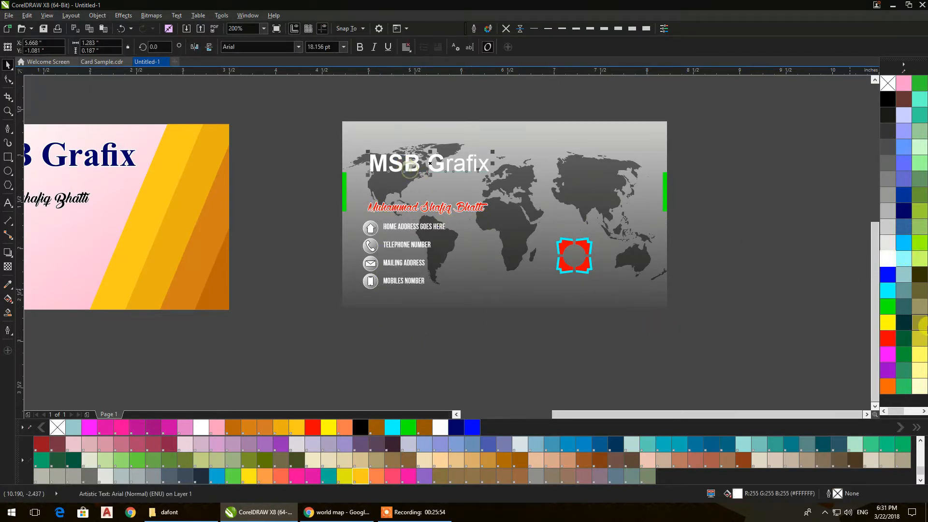
click(888, 339)
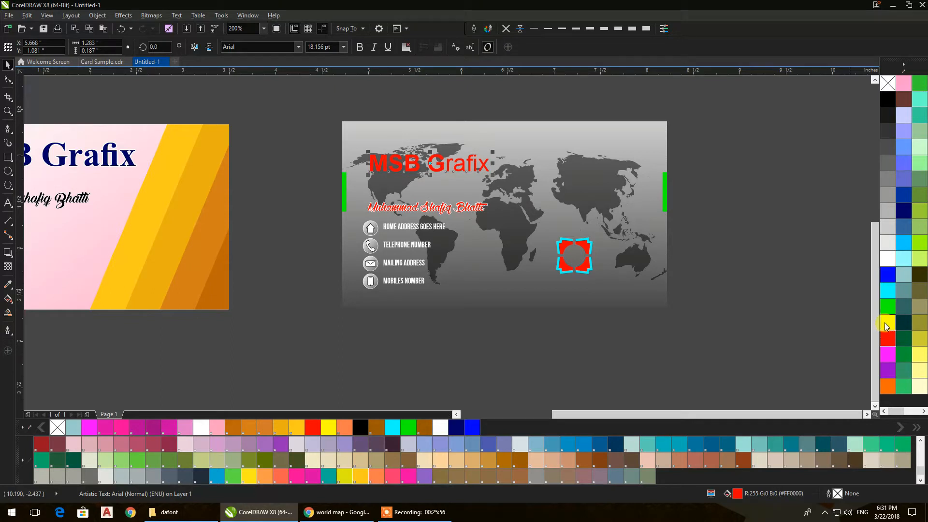
click(887, 324)
click(764, 268)
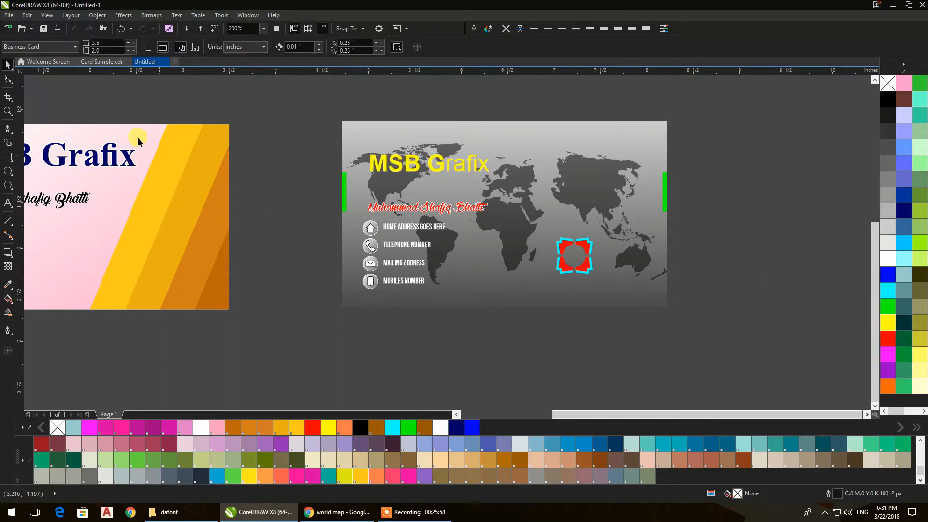
Draw a narrow vertical bar about 0.06 by 1.2 inches over the card's upper-right edge and add two copies, each stepped up and right
click(9, 157)
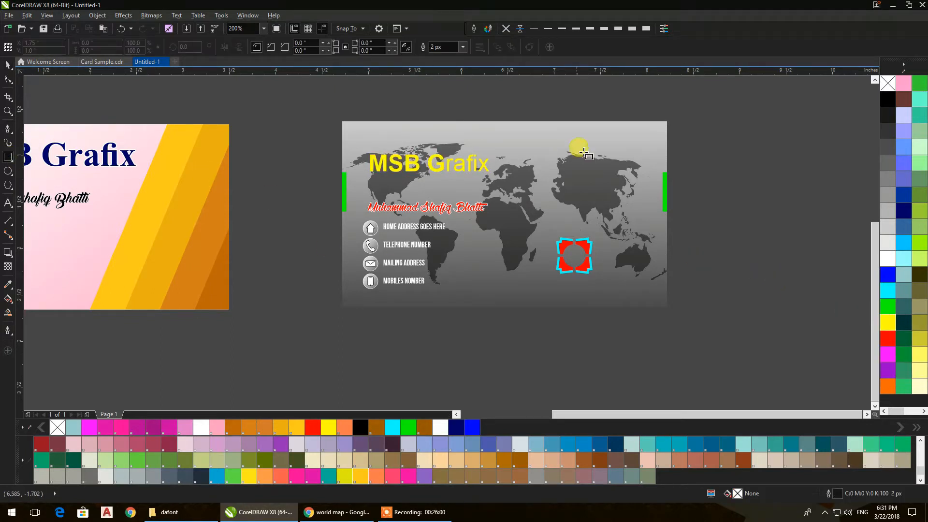
drag(622, 102, 627, 213)
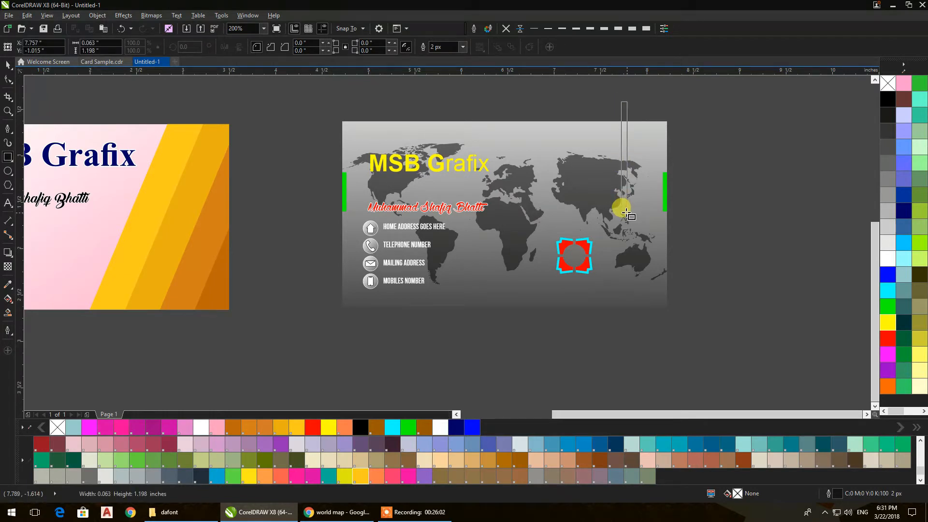
click(9, 64)
scroll(691, 158, up, 2)
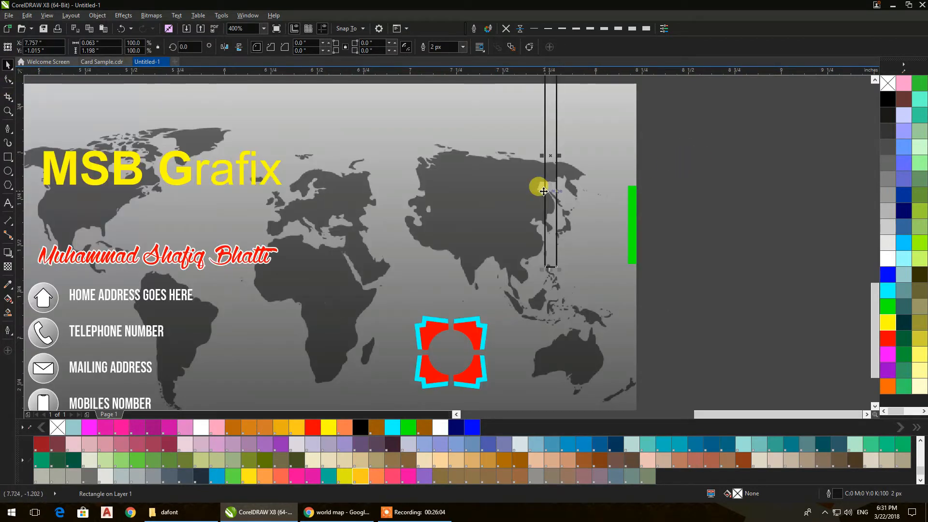
drag(550, 196, 589, 174)
key(space)
scroll(667, 193, down, 1)
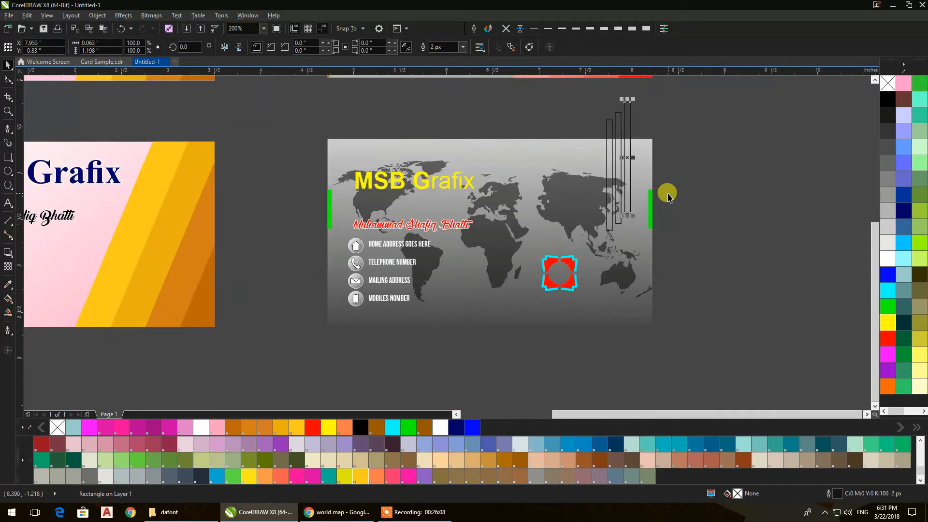
Draw a rectangle beside the card, rotate it 45 degrees to span about 1 by 1 inch, and place it over the bars' lower ends
click(674, 223)
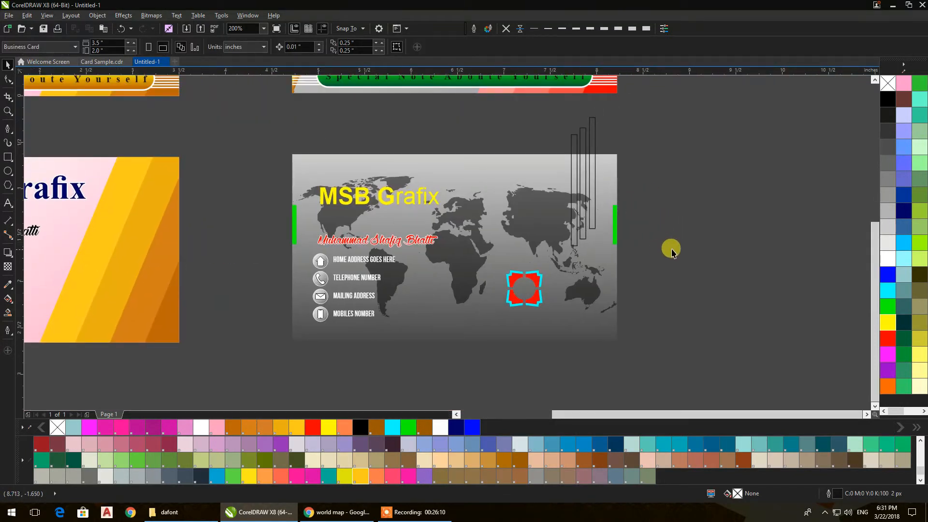
scroll(588, 256, up, 1)
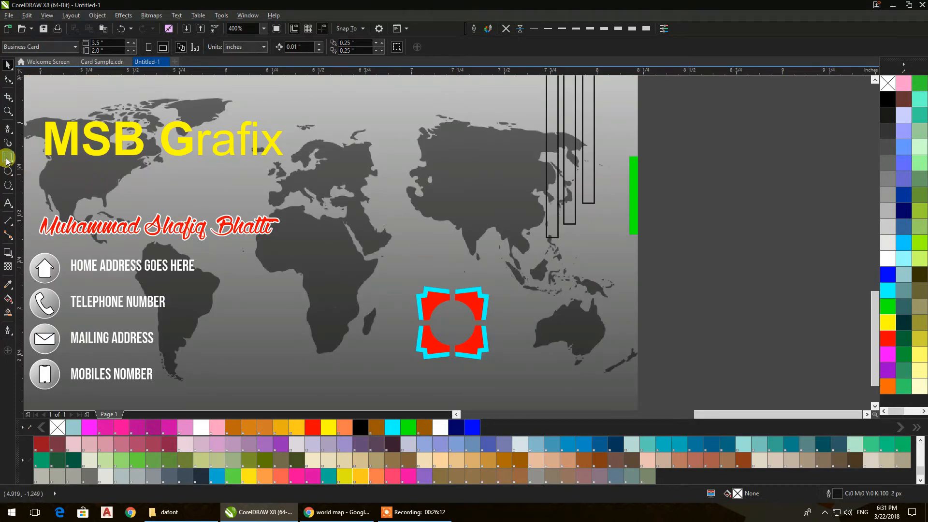
click(7, 159)
drag(672, 143, 786, 303)
click(7, 65)
click(186, 47)
text(45)
key(Return)
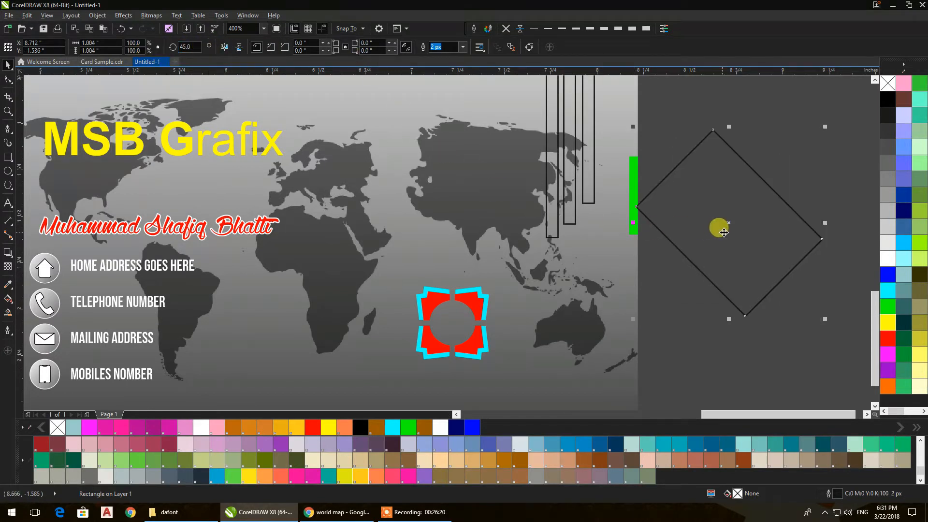
drag(700, 183, 592, 227)
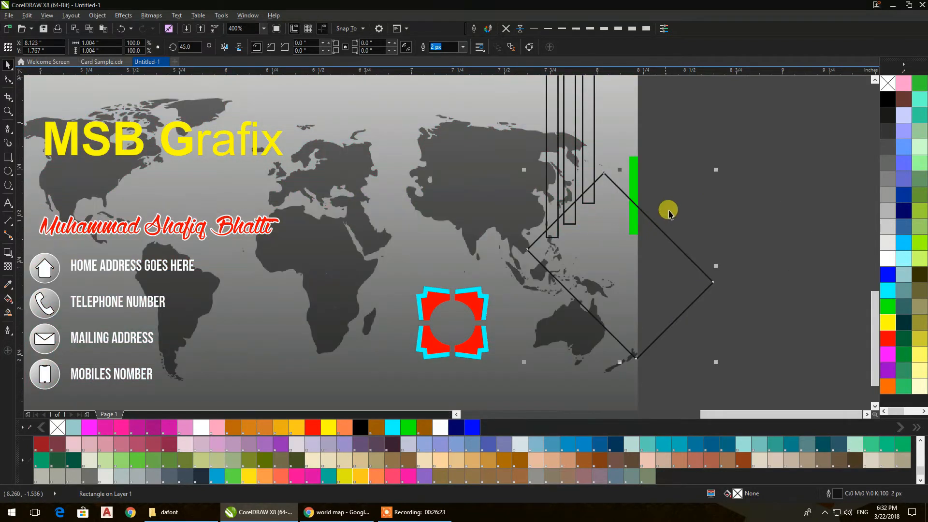
Distribute the three vertical bars evenly in the horizontal direction and weld them into one object
click(715, 189)
click(587, 140)
shift+click(569, 140)
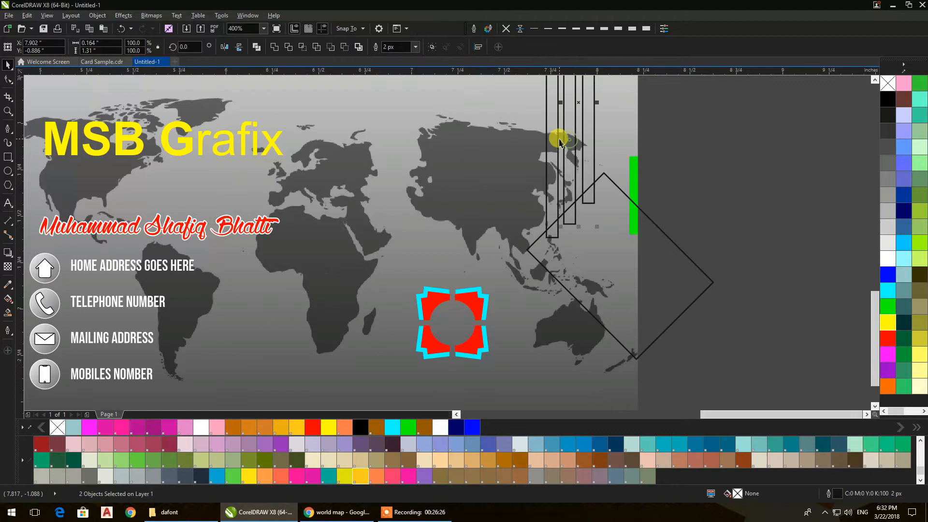
click(478, 46)
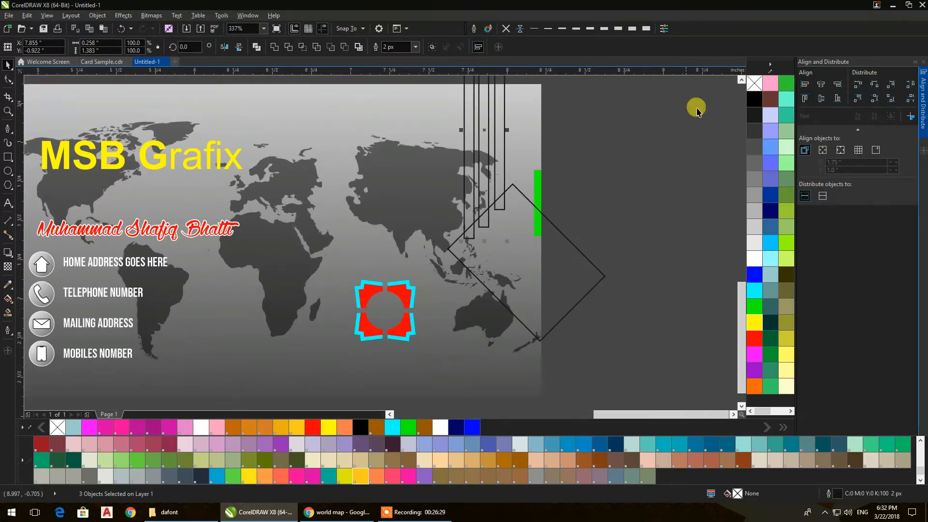
click(876, 85)
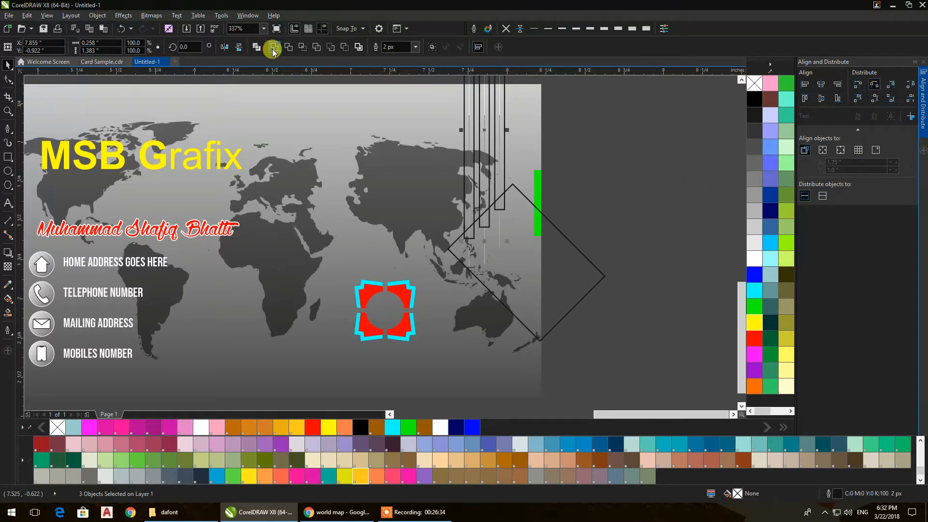
Trim the bars' lower ends diagonally with the rotated rectangle and delete that rectangle
click(540, 248)
click(534, 213)
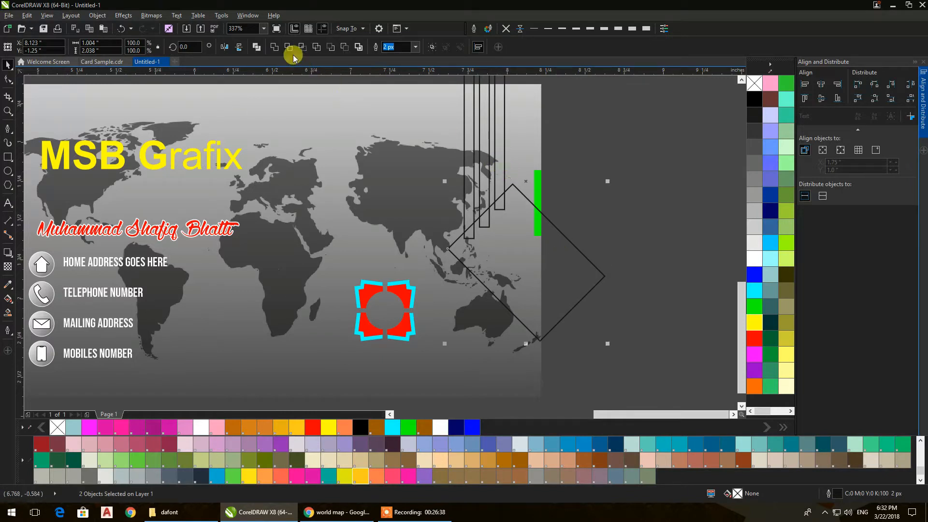
click(289, 47)
click(526, 254)
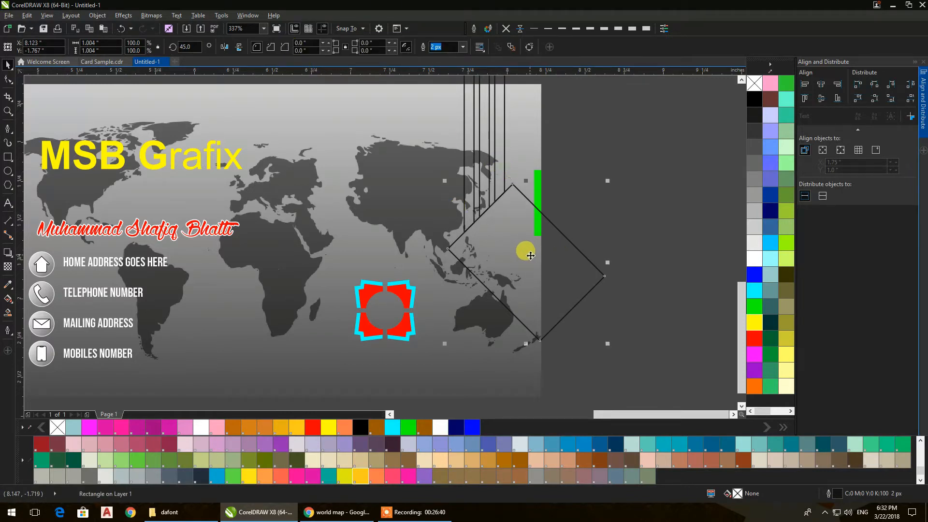
key(Delete)
click(923, 61)
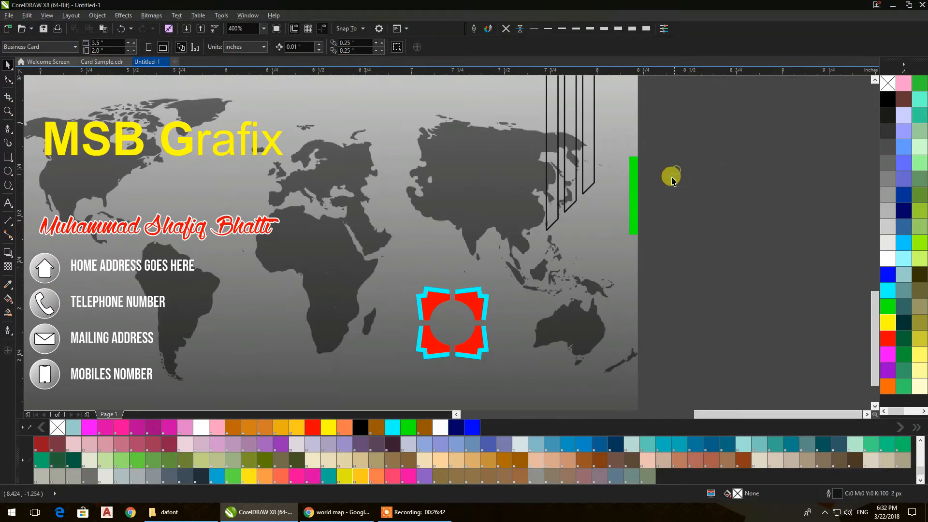
Move the three trimmed bars slightly right and add a horizontally mirrored copy on their left side
drag(587, 188, 599, 184)
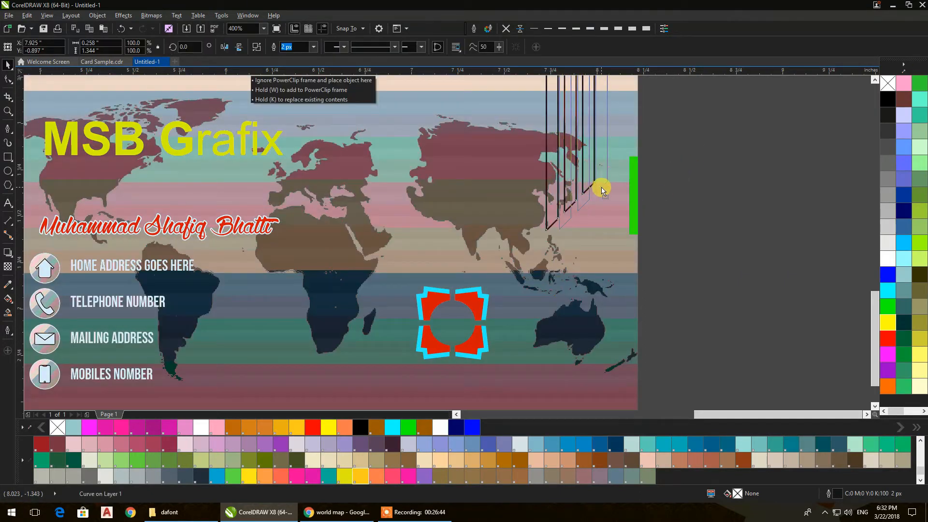
click(704, 192)
scroll(659, 198, down, 1)
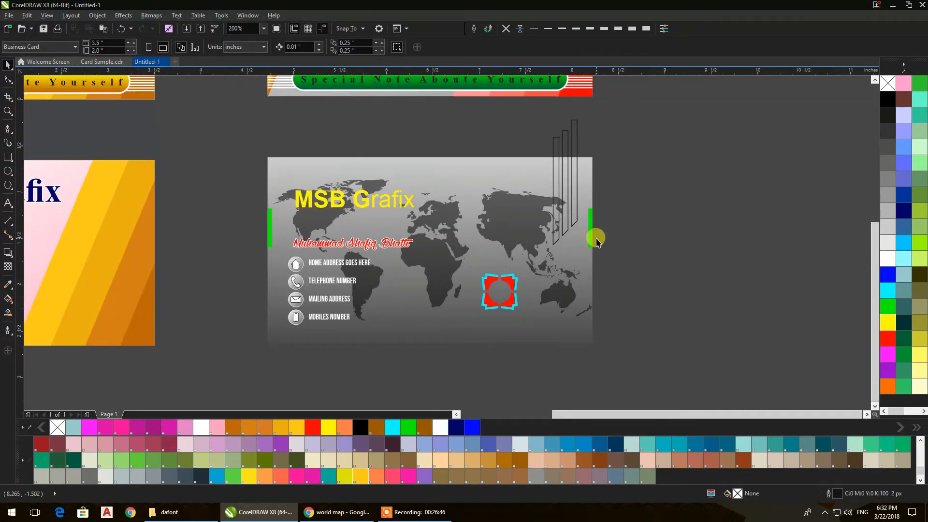
click(574, 209)
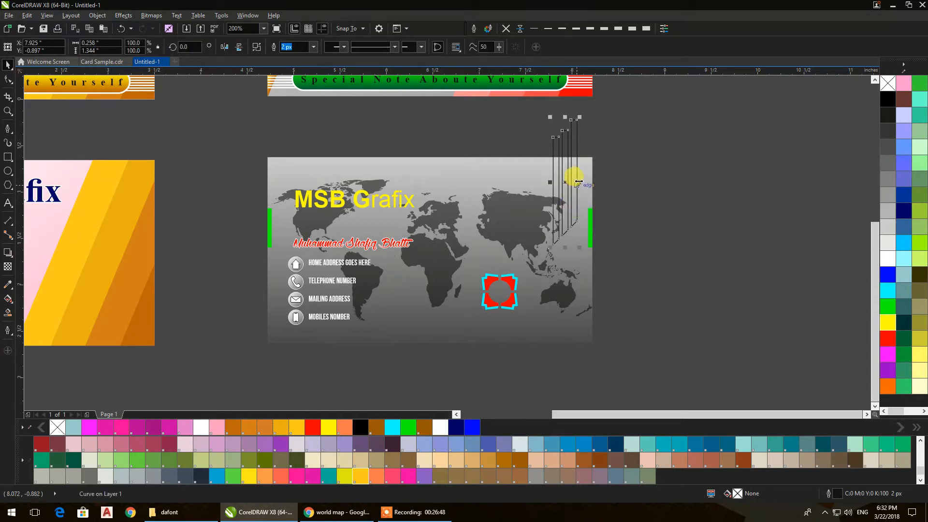
drag(581, 181, 541, 182)
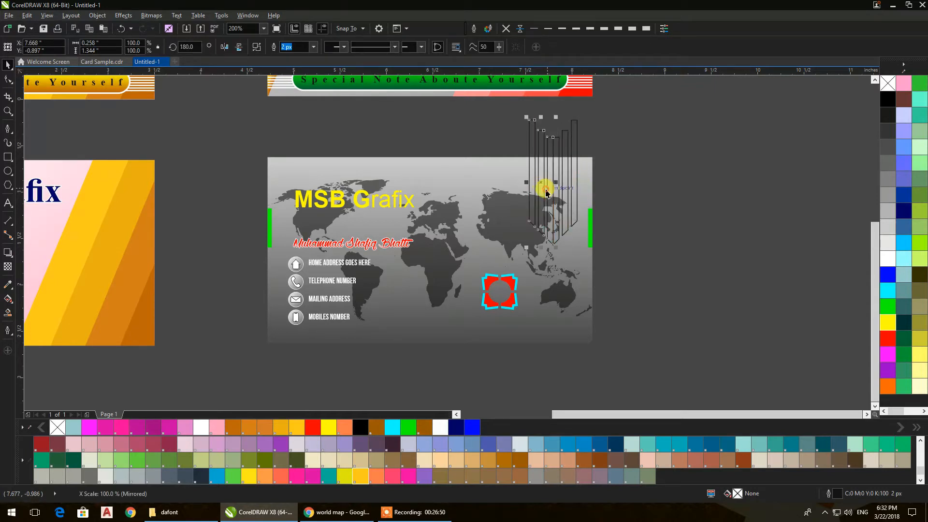
click(593, 129)
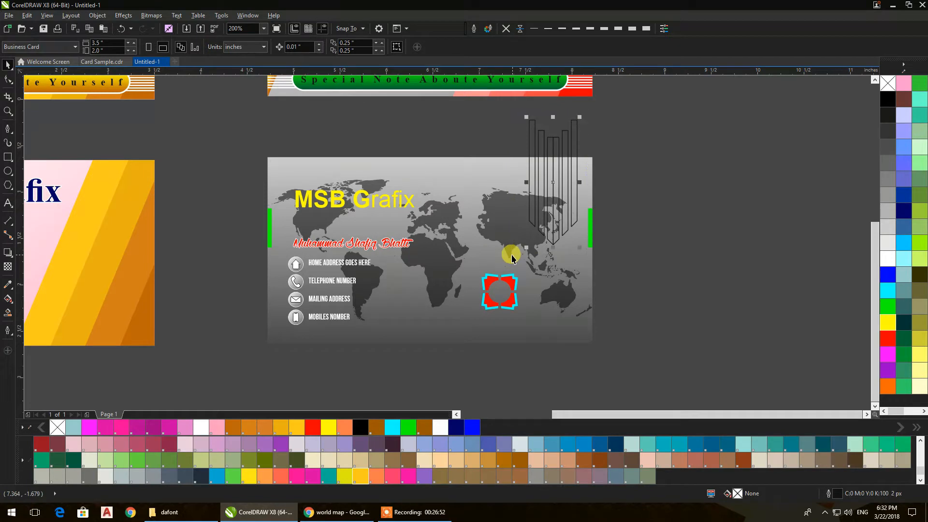
Shift the right half of the bar pattern slightly right to open a central gap and weld both halves together
click(628, 259)
click(577, 224)
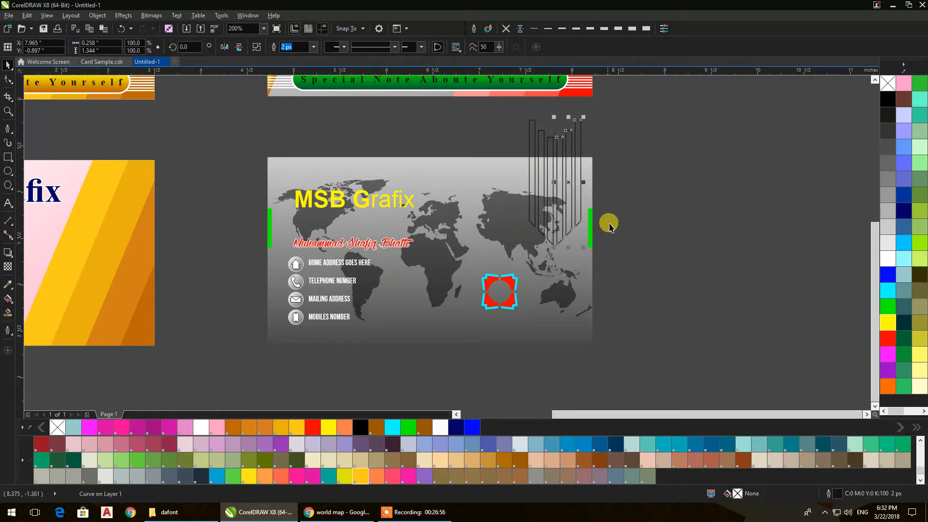
click(624, 220)
scroll(559, 176, up, 2)
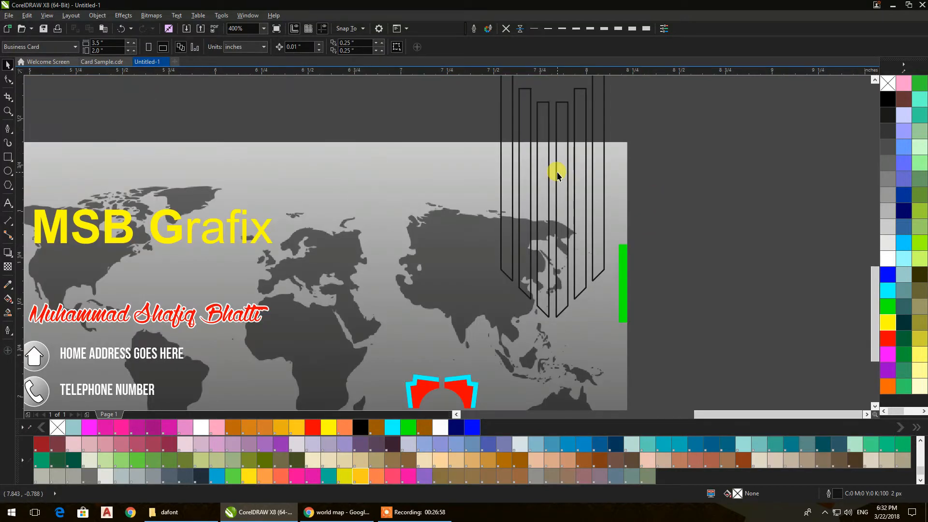
scroll(589, 130, down, 2)
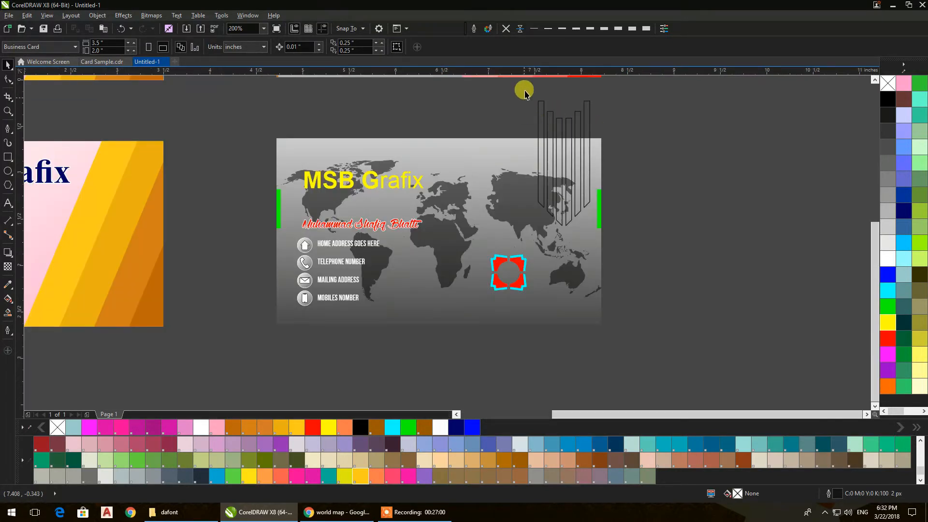
drag(525, 93, 595, 237)
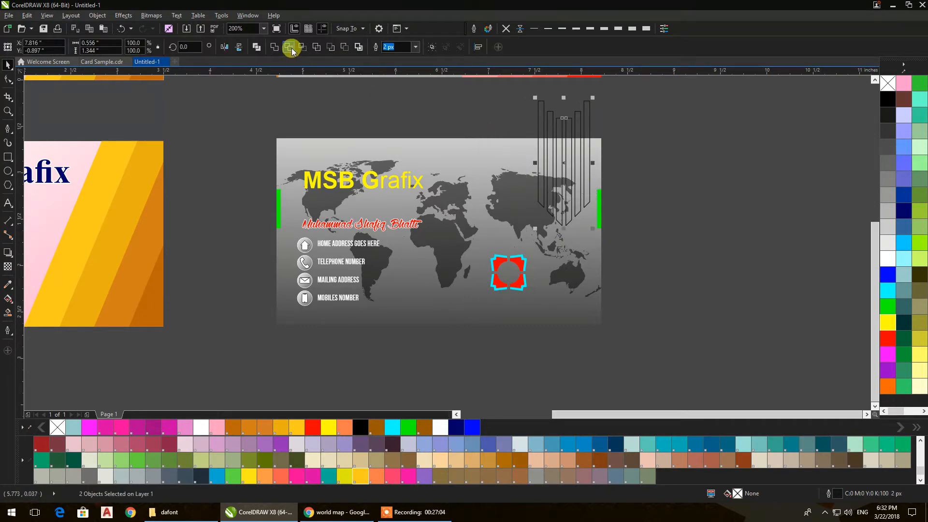
click(274, 47)
click(630, 144)
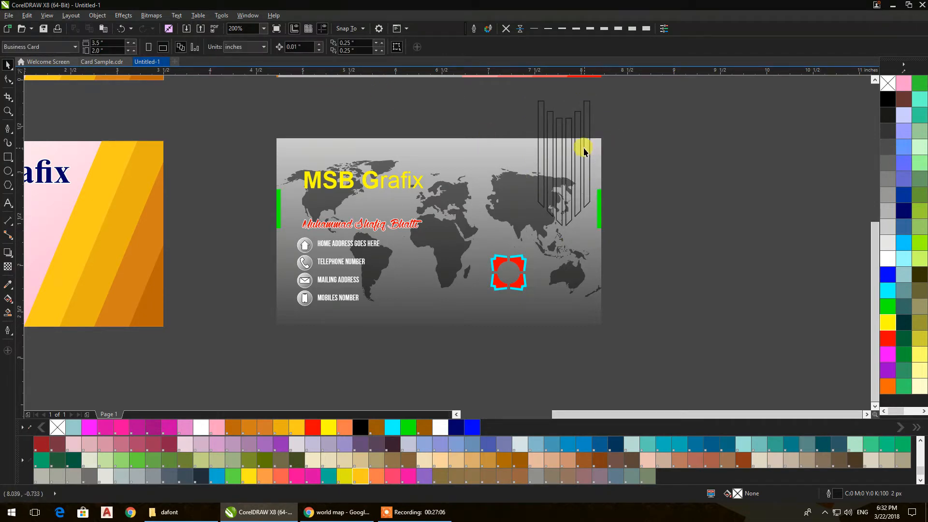
Start an import and look through the Lights folder inside MSB Grafix, shown as large icons
right_click(635, 139)
click(648, 179)
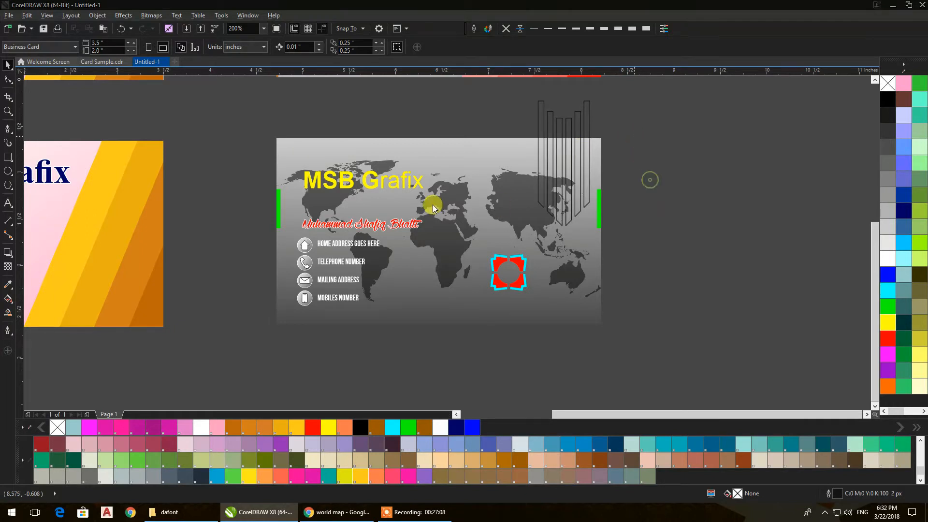
scroll(344, 168, down, 3)
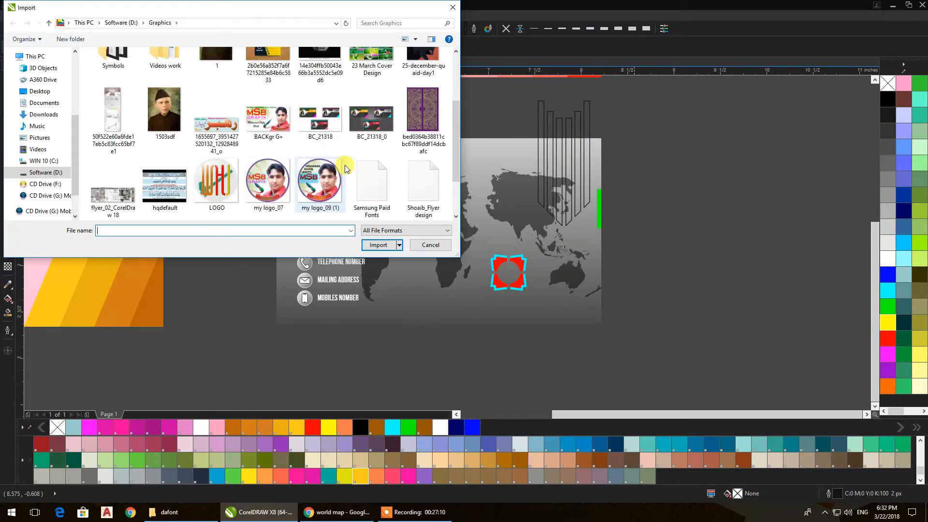
scroll(341, 167, down, 2)
scroll(341, 164, up, 5)
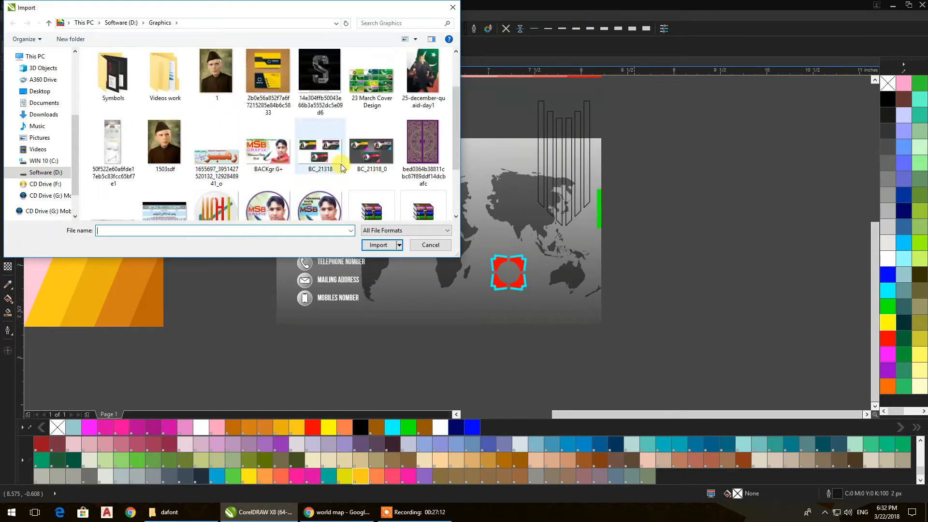
double_click(359, 98)
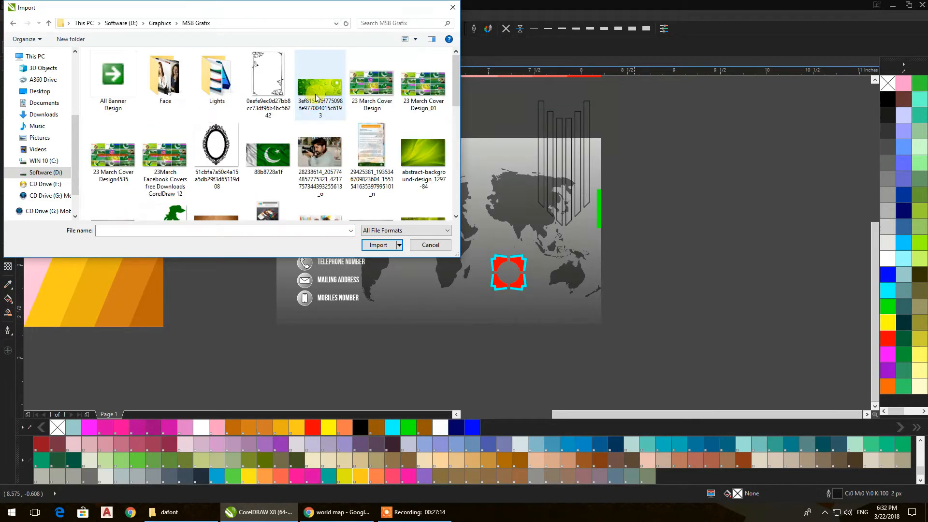
double_click(217, 77)
right_click(440, 99)
mouse_move(444, 102)
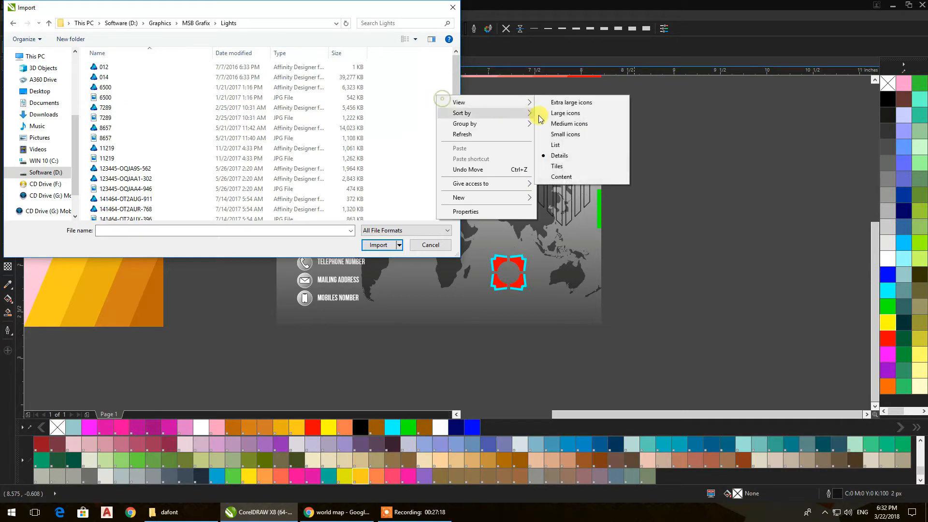
click(563, 112)
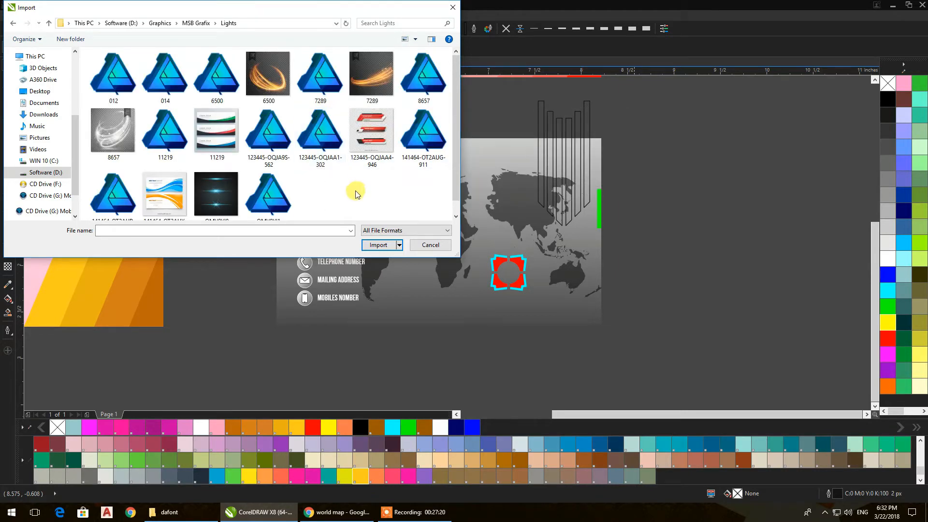
Import drop-2262336_960_720.jpg from the MSB Grafix folder and place it beside the grey card at about 1.70 by 1.07 in
click(196, 23)
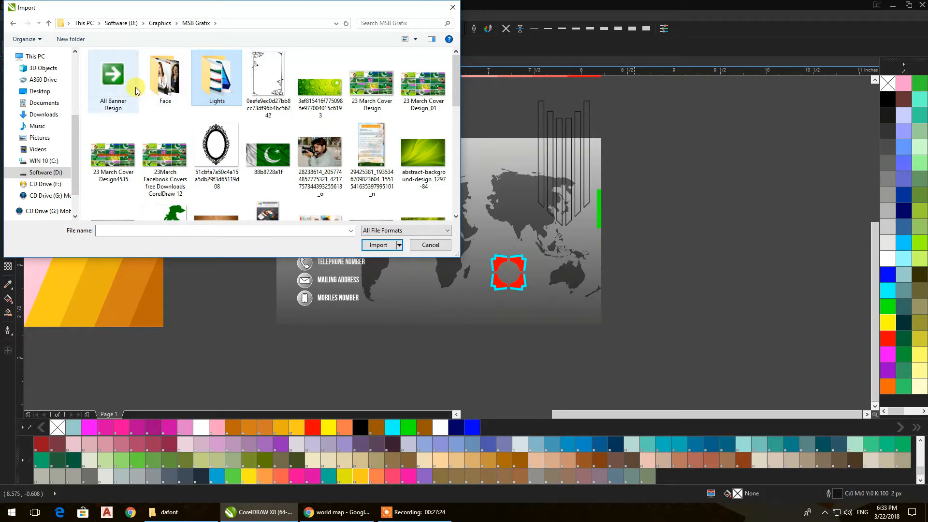
scroll(149, 108, down, 2)
scroll(149, 108, down, 1)
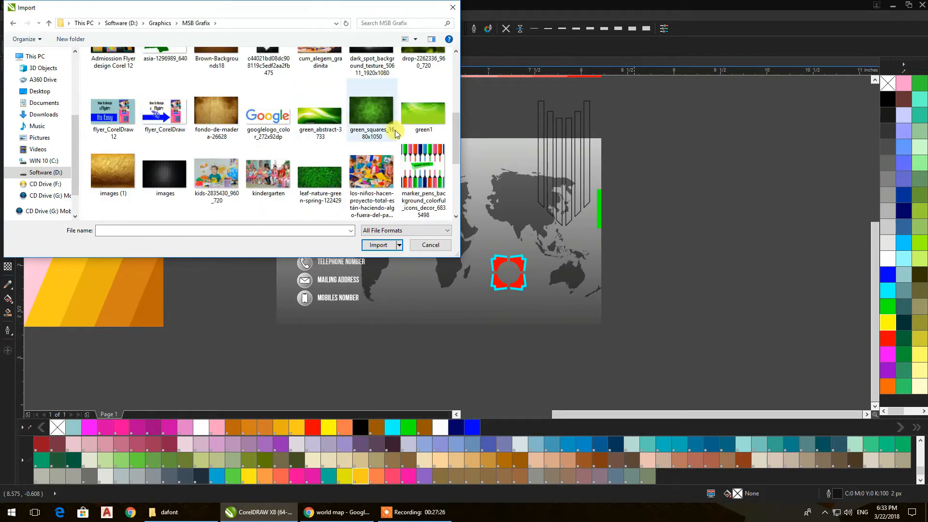
scroll(279, 157, down, 1)
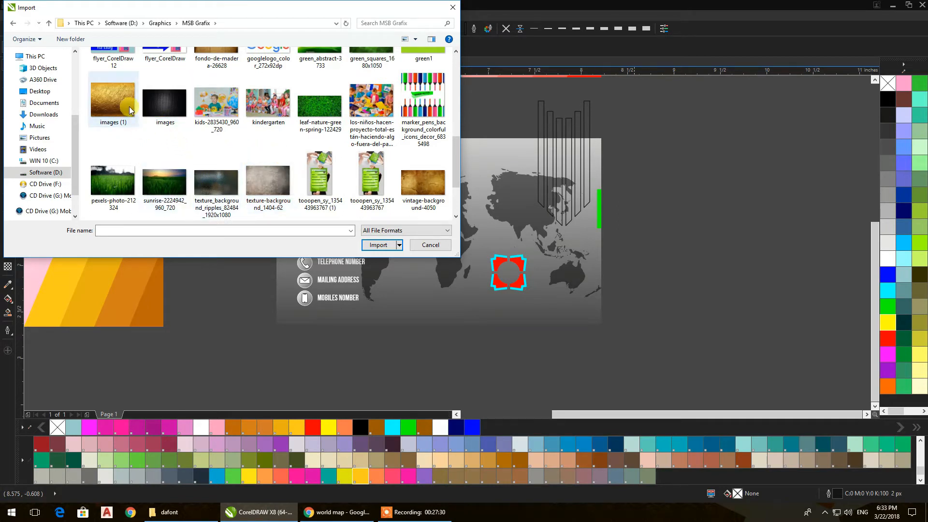
scroll(261, 154, down, 1)
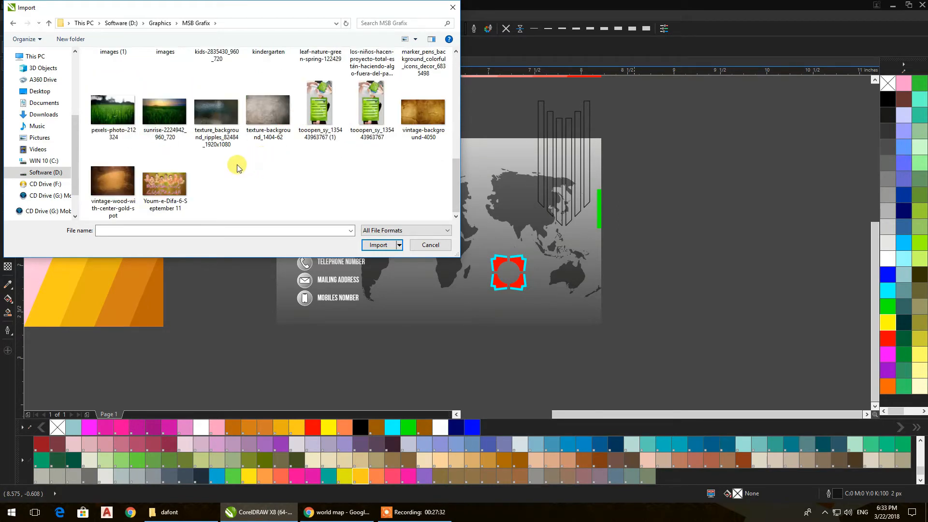
scroll(199, 183, up, 2)
scroll(199, 181, up, 1)
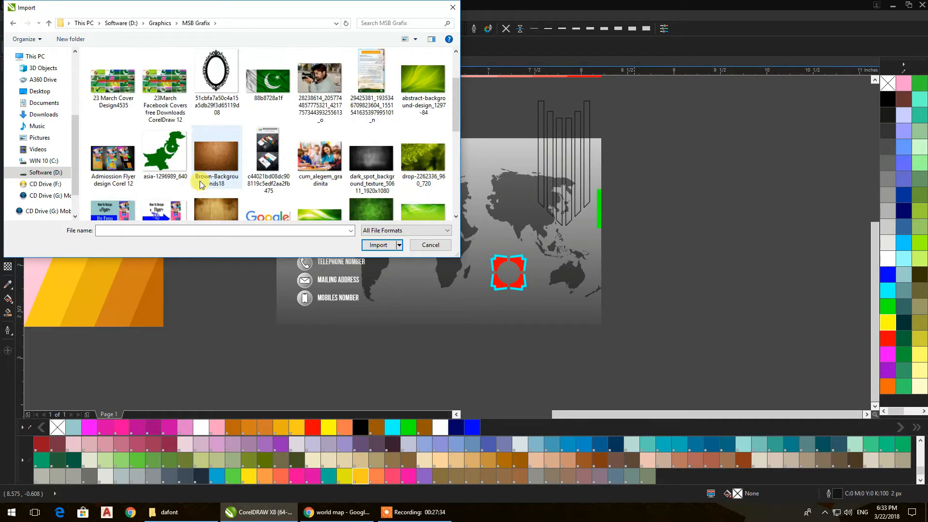
click(423, 159)
click(376, 244)
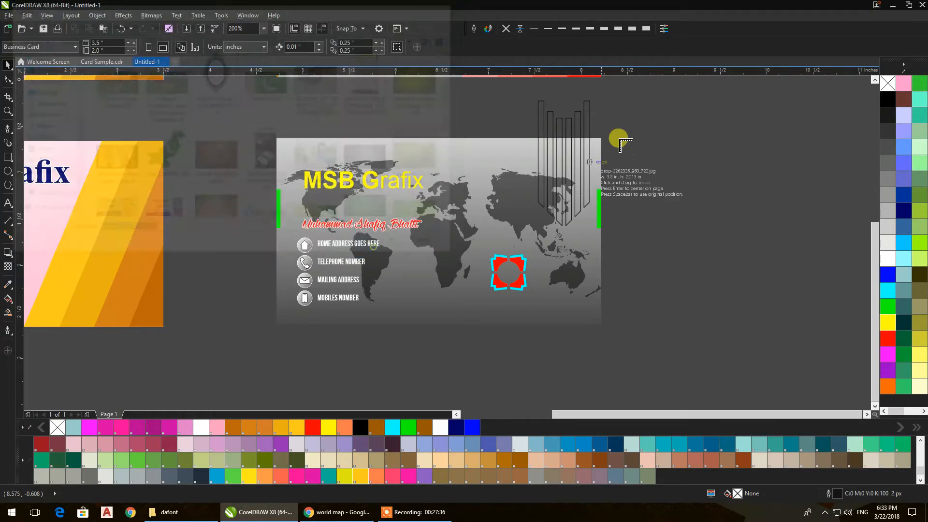
drag(622, 109, 748, 243)
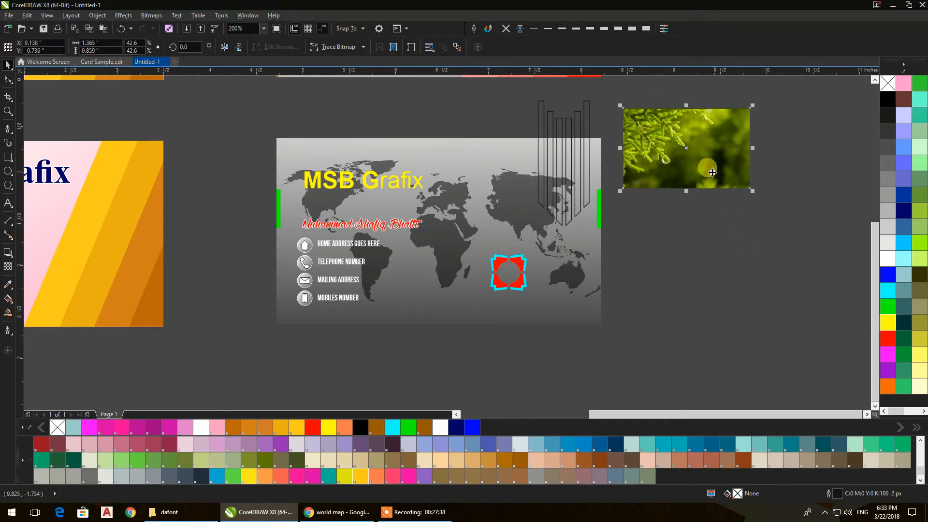
drag(749, 189, 783, 225)
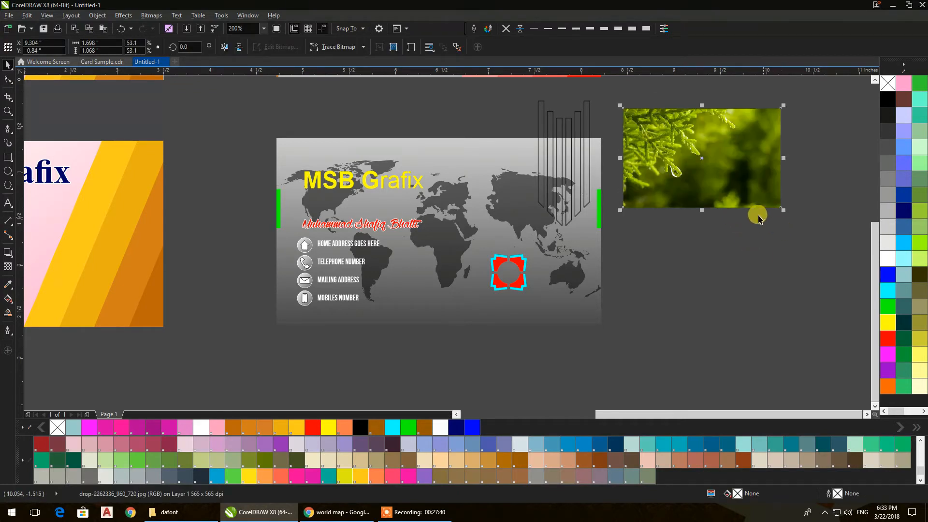
Rotate the imported leaf photo by 90 degrees and mirror it vertically
click(185, 47)
text(90)
key(Return)
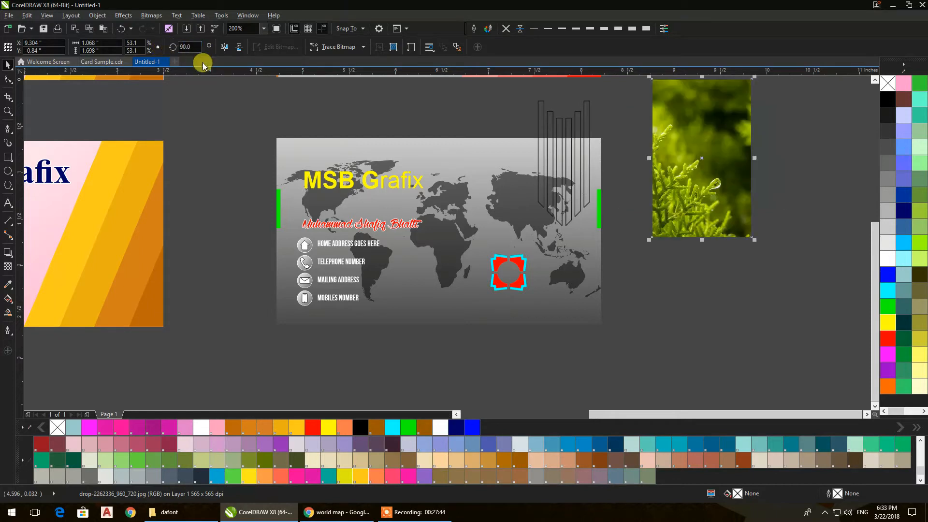
click(238, 49)
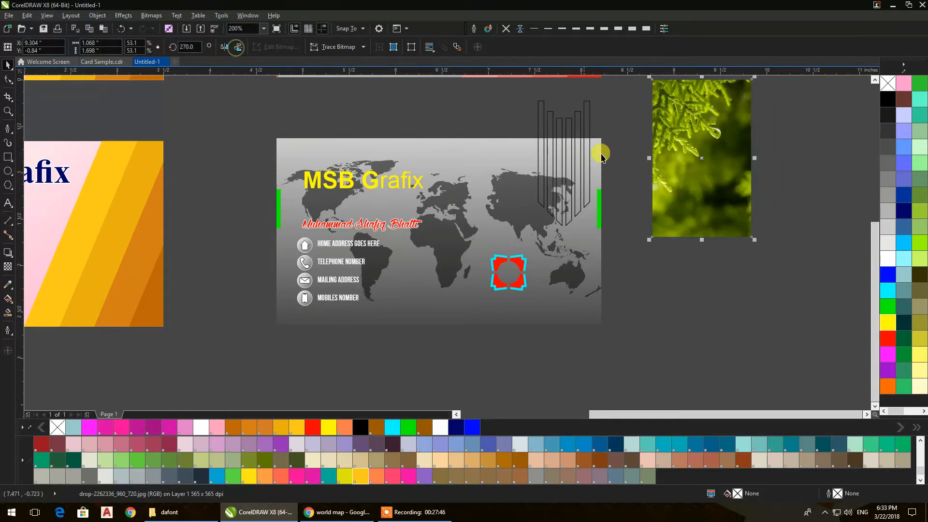
PowerClip the leaf photo inside the hanging bar pattern and remove the pattern's outline
right_click(679, 119)
click(610, 122)
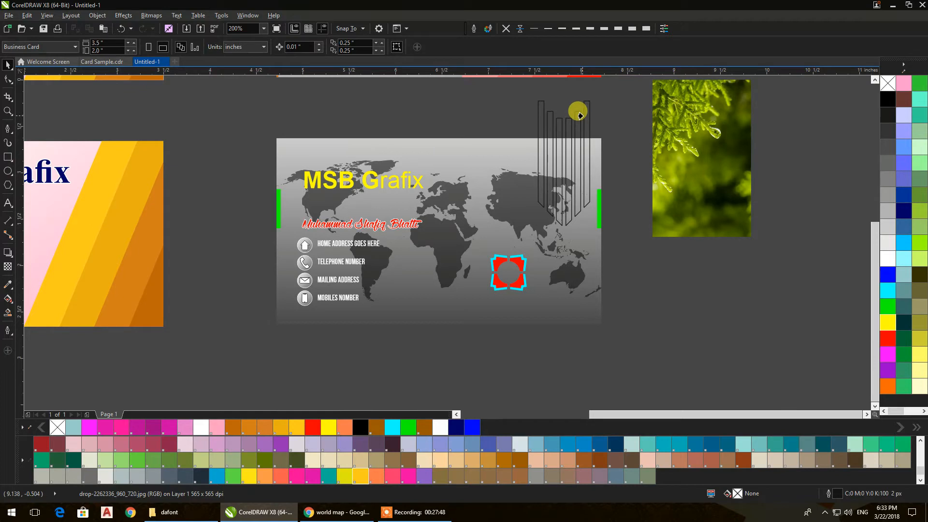
click(580, 115)
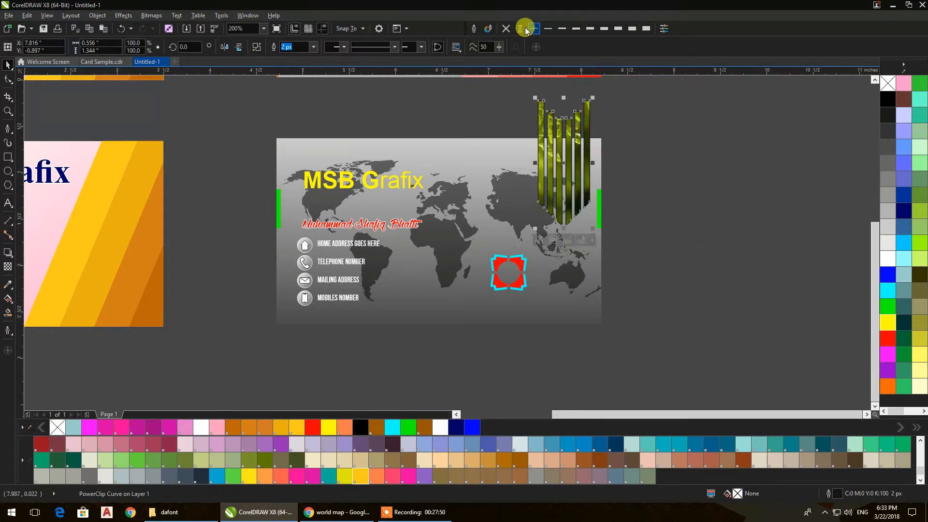
click(594, 112)
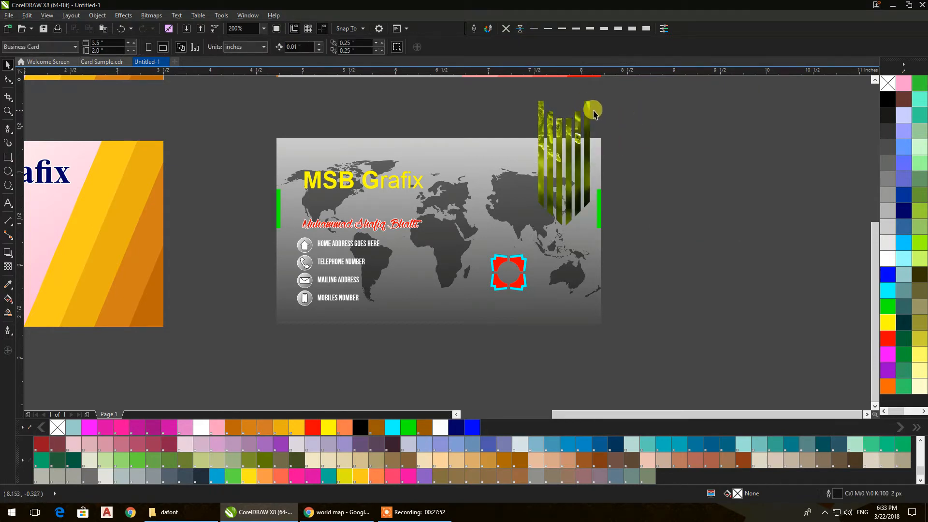
Move the photo-filled bar pattern slightly down and right and PowerClip it inside the grey world-map card
drag(586, 118, 594, 137)
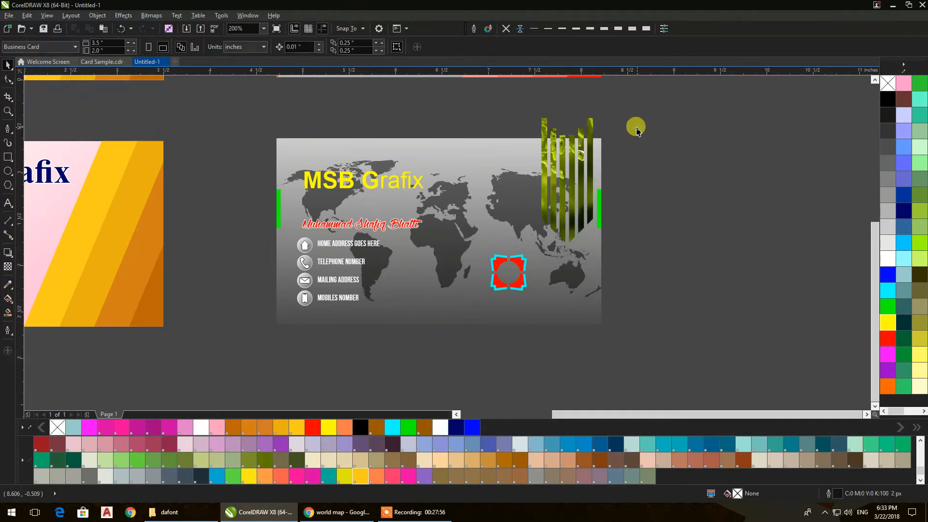
right_click(594, 133)
click(631, 137)
click(518, 140)
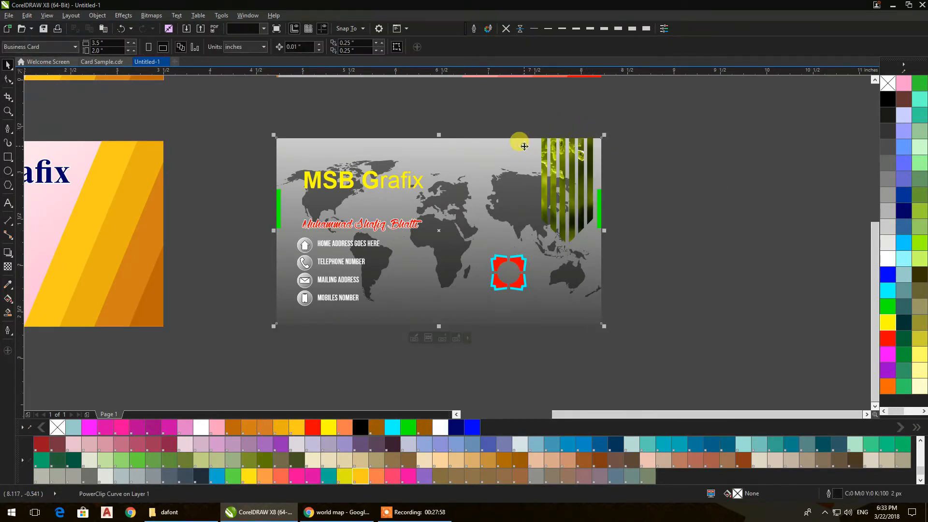
click(664, 128)
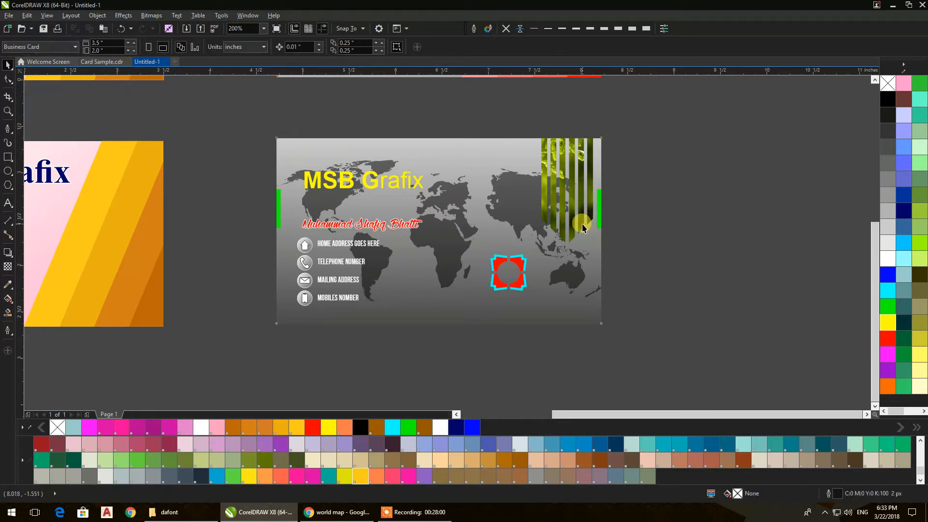
Edit the clipped contents of the card and its bars, shifting the leaf photo right and down inside the bar pattern
click(582, 225)
double_click(582, 224)
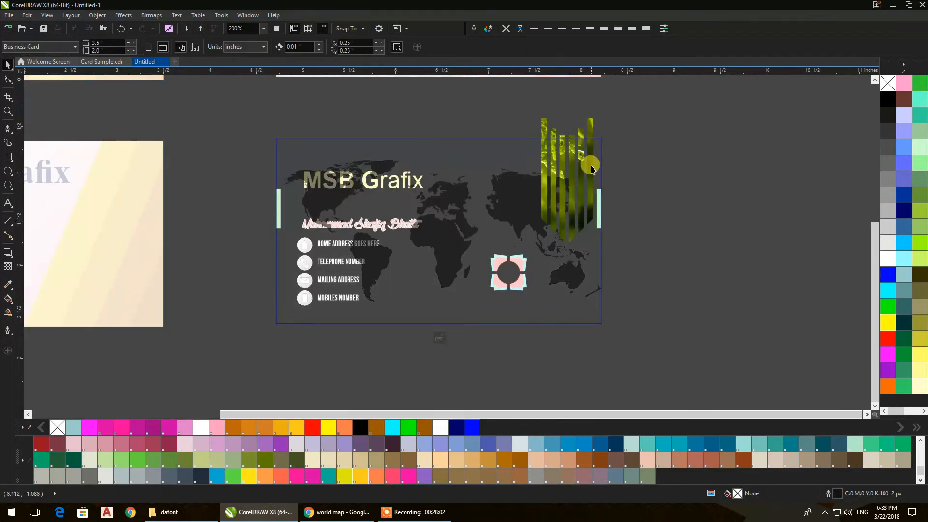
scroll(503, 228, up, 2)
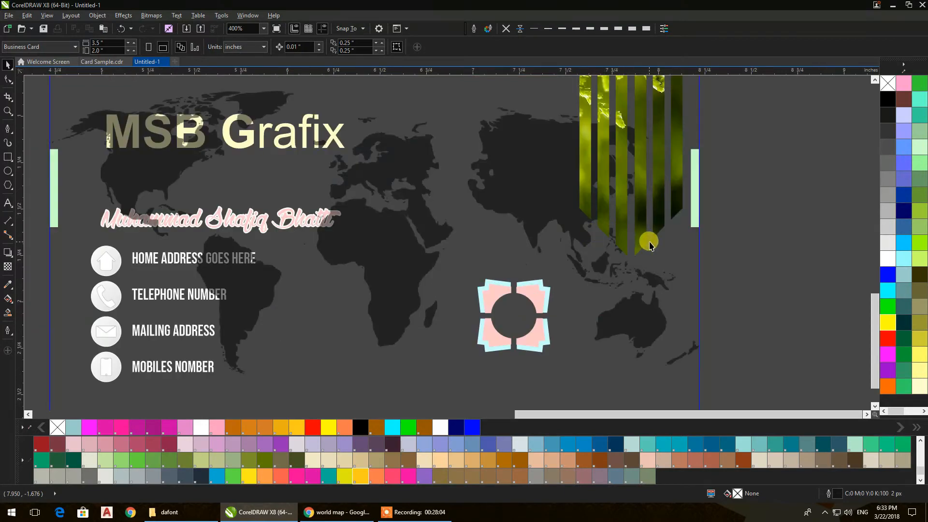
scroll(629, 242, down, 2)
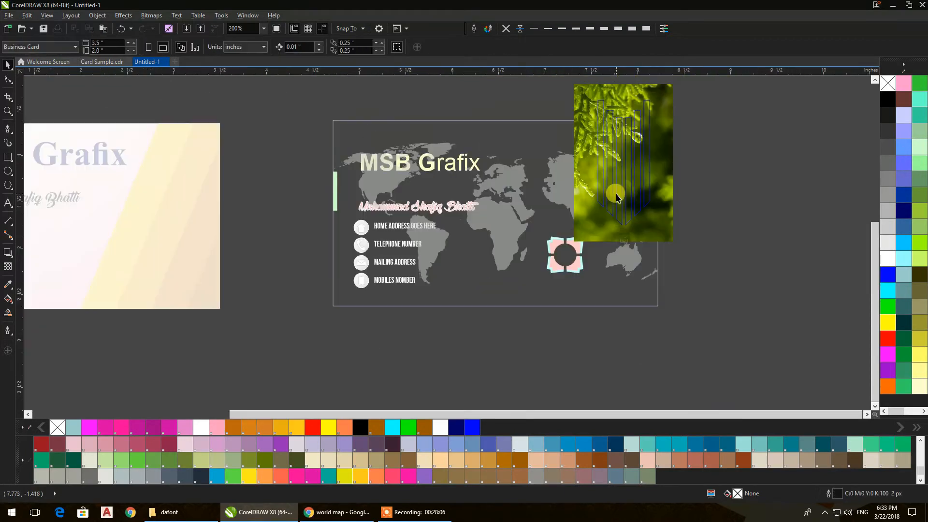
drag(670, 236, 689, 249)
scroll(690, 249, up, 2)
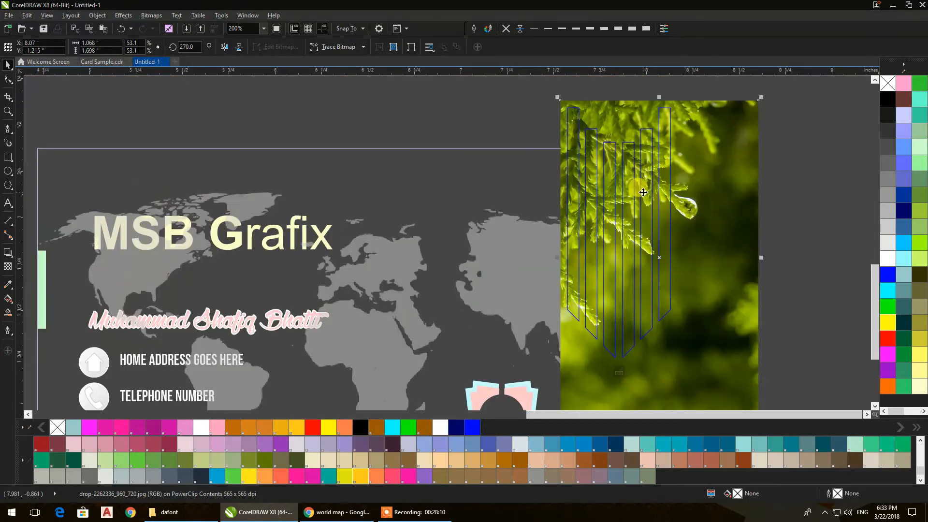
drag(695, 169, 695, 174)
ctrl+click(807, 167)
drag(762, 170, 717, 151)
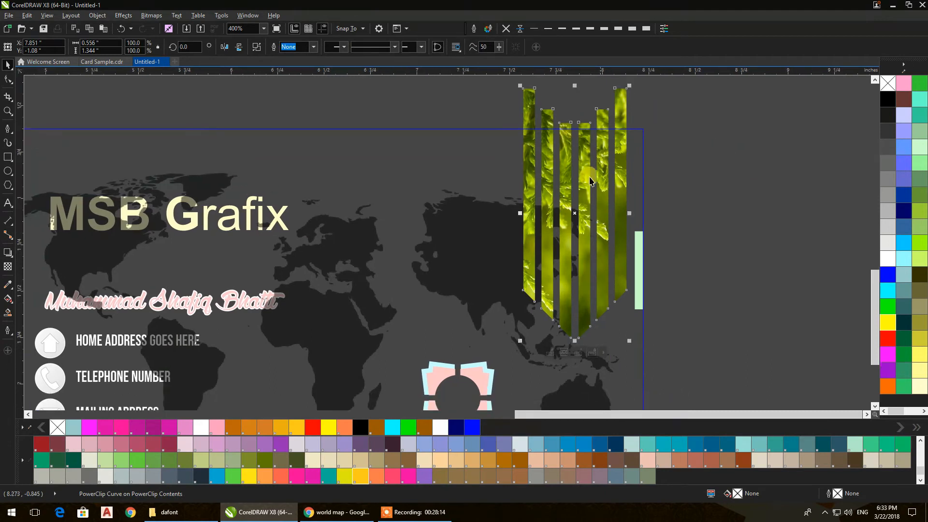
Reopen the bar pattern's contents and shrink the leaf photo to about 0.87 by 1.38 in around the bars
ctrl+click(623, 184)
click(657, 269)
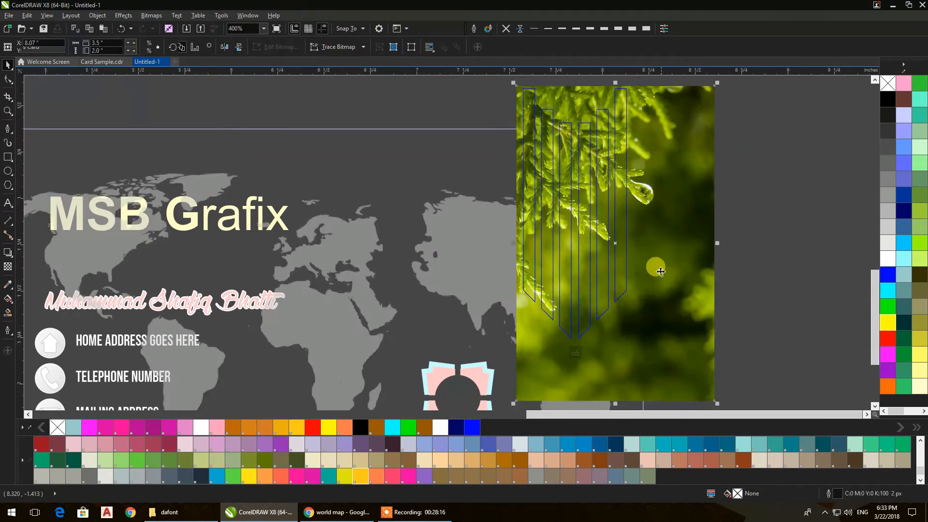
drag(649, 225, 629, 192)
drag(695, 371, 659, 351)
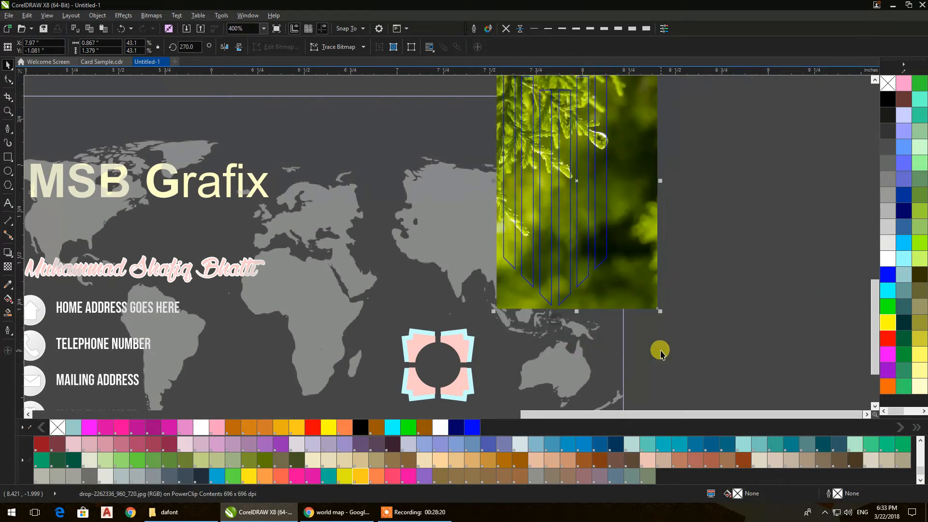
click(702, 221)
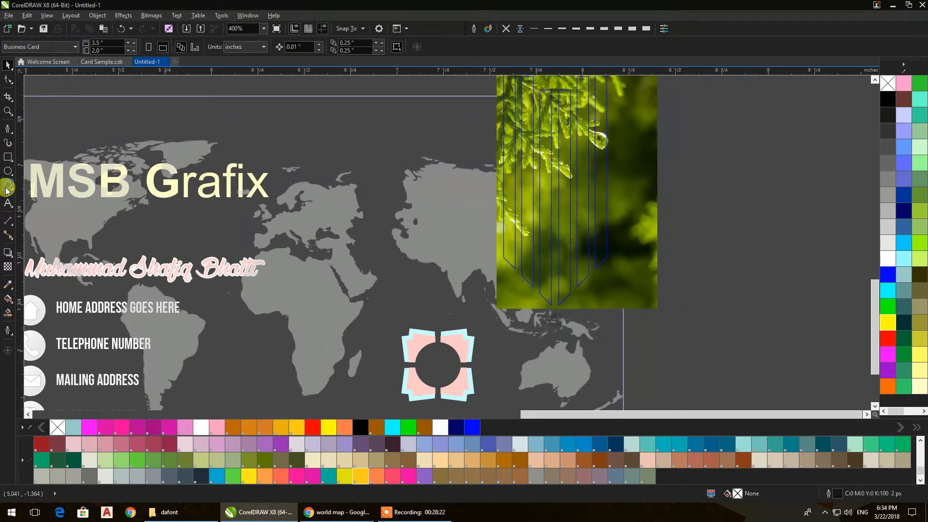
Draw a thin upright rectangle about 0.05 by 0.88 in beside the photo and rotate it 45 degrees
click(7, 159)
mouse_move(709, 197)
mouse_down()
mouse_move(725, 262)
mouse_move(718, 362)
mouse_up()
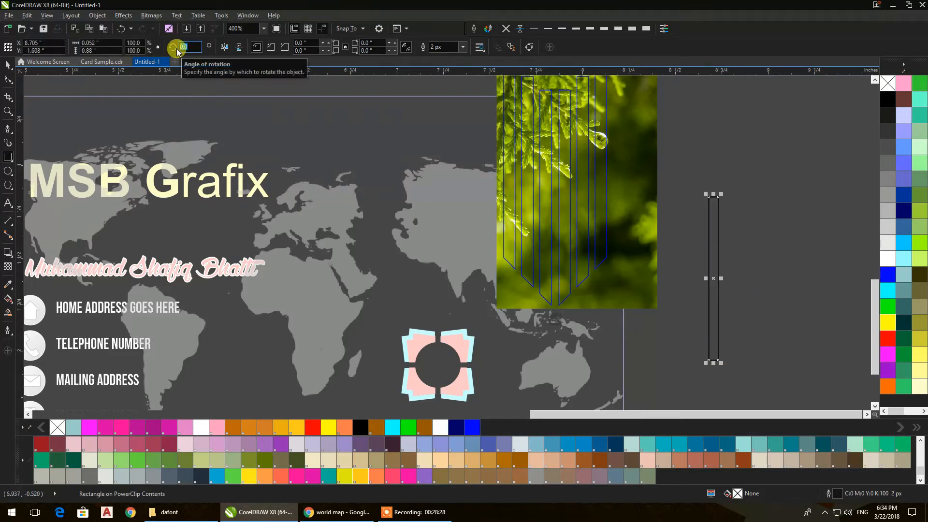
text(45)
key(Return)
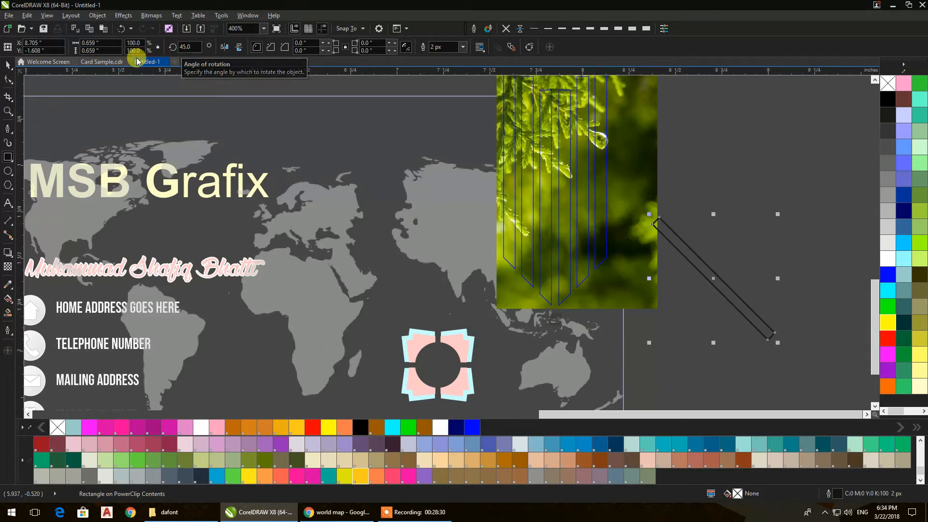
click(8, 65)
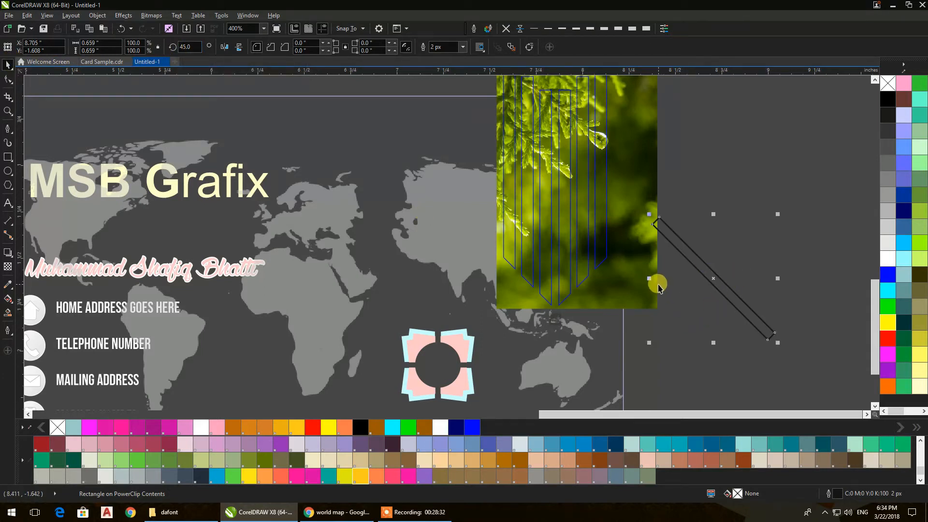
Add a horizontally mirrored copy of the slanted rectangle, align both at their lower edges so they cross, and group them
drag(648, 279, 723, 296)
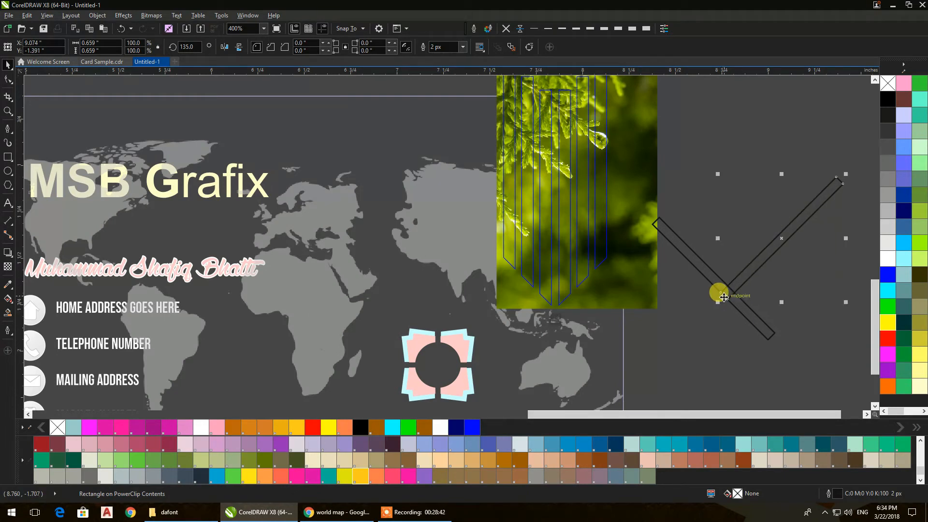
scroll(731, 298, right, 3)
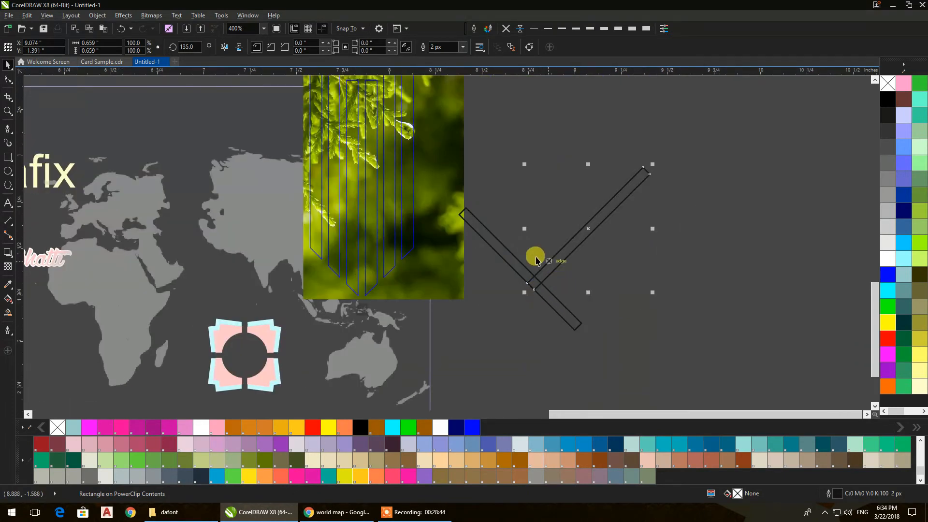
shift+click(502, 247)
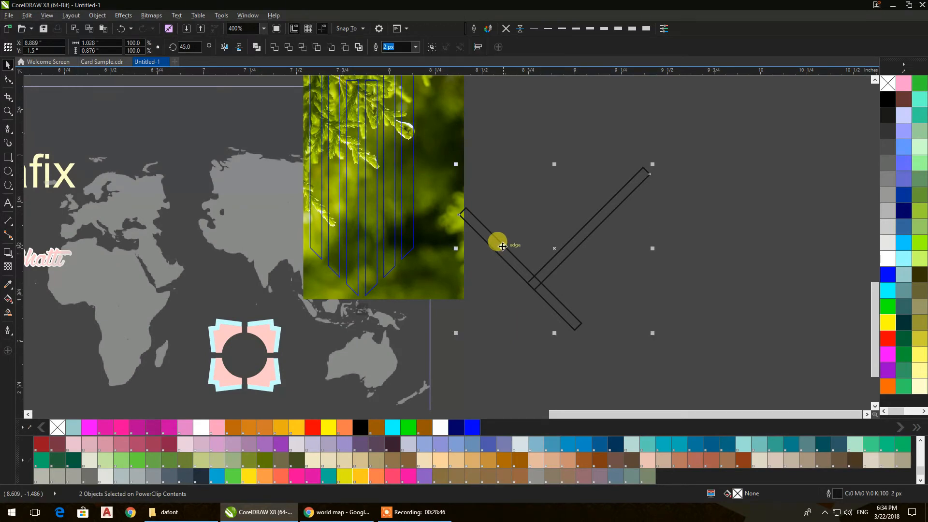
key(b)
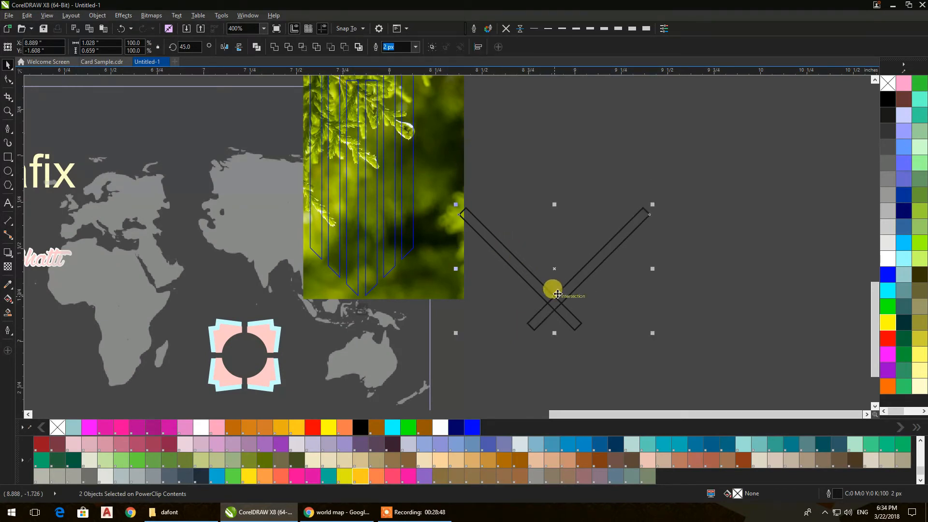
key(ctrl+g)
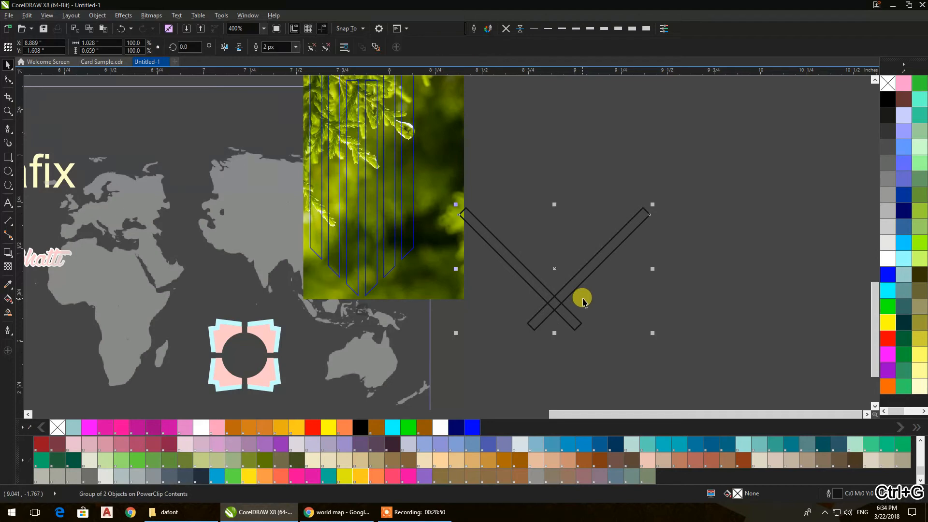
Fill the crossed strips red without an outline and position them against the slanted lower ends of the bars
click(506, 28)
click(603, 333)
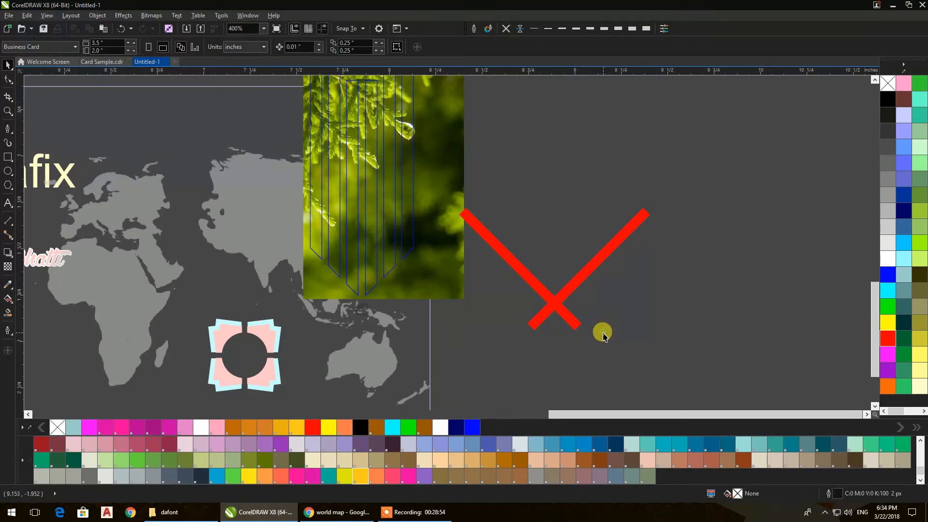
click(559, 313)
drag(558, 299, 363, 300)
click(619, 329)
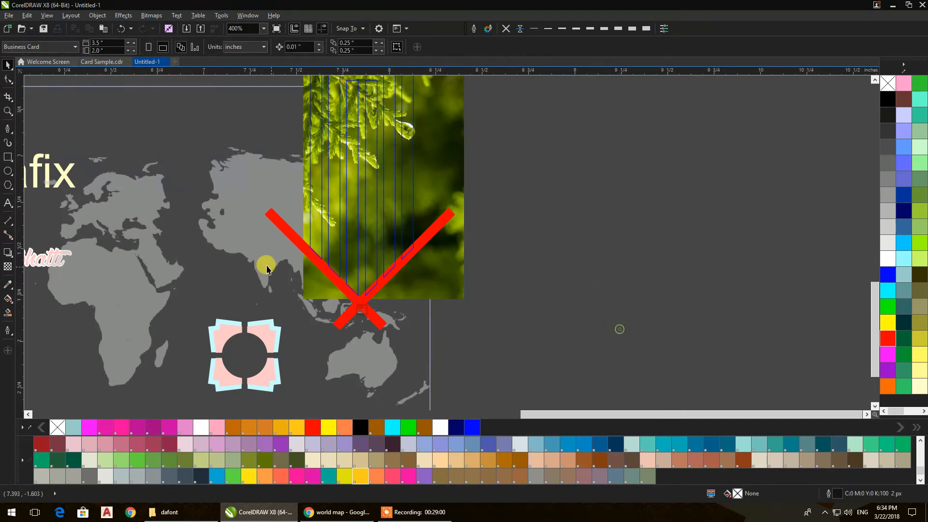
scroll(266, 268, up, 2)
drag(469, 349, 477, 352)
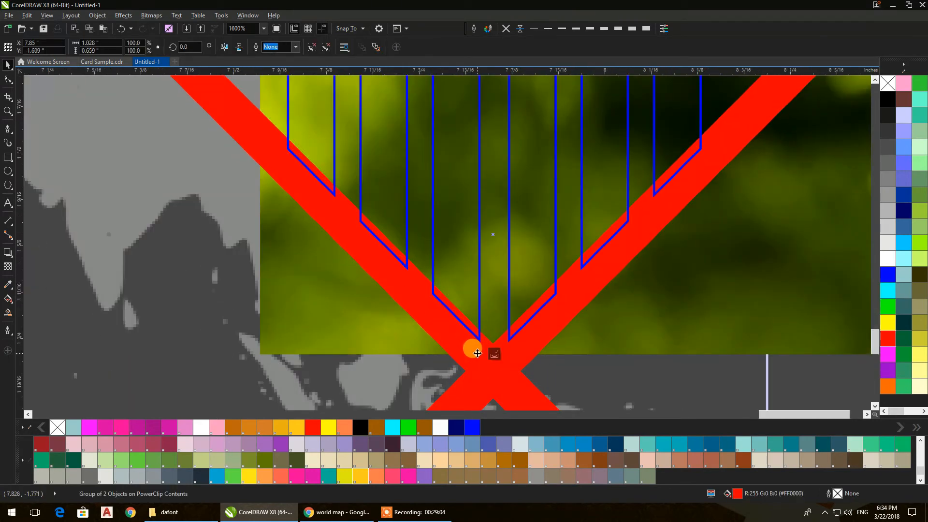
Finish editing the bar pattern's PowerClip contents so the red strips are clipped inside the bars
scroll(477, 352, down, 1)
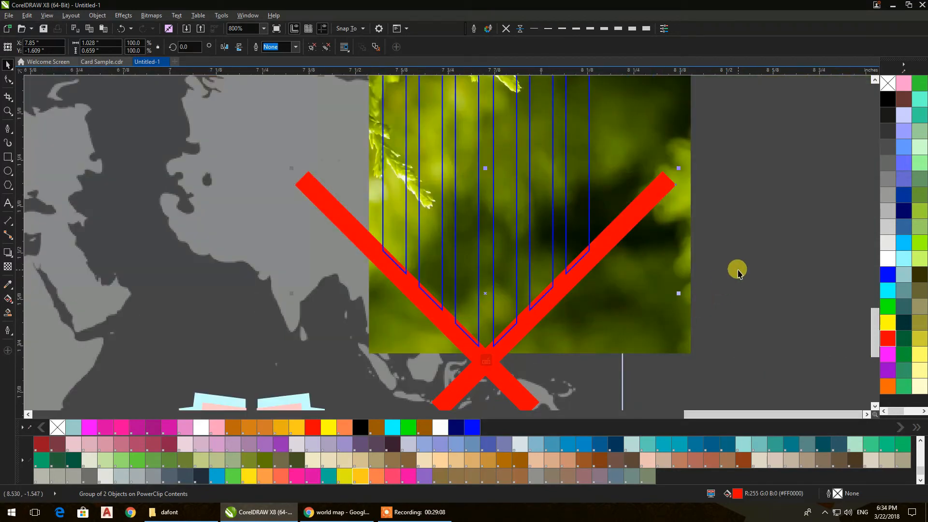
ctrl+click(756, 276)
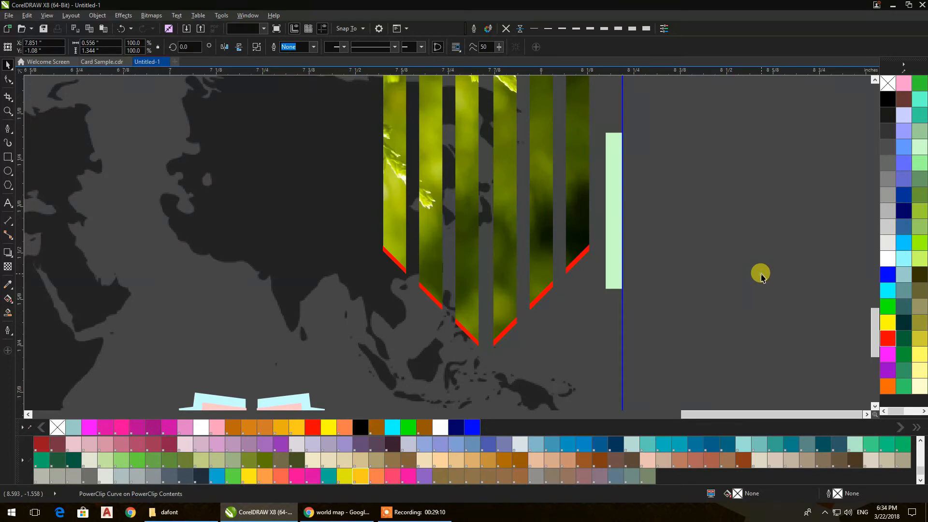
click(756, 276)
scroll(759, 276, down, 2)
drag(758, 274, 706, 278)
ctrl+click(704, 273)
click(706, 276)
scroll(422, 221, up, 2)
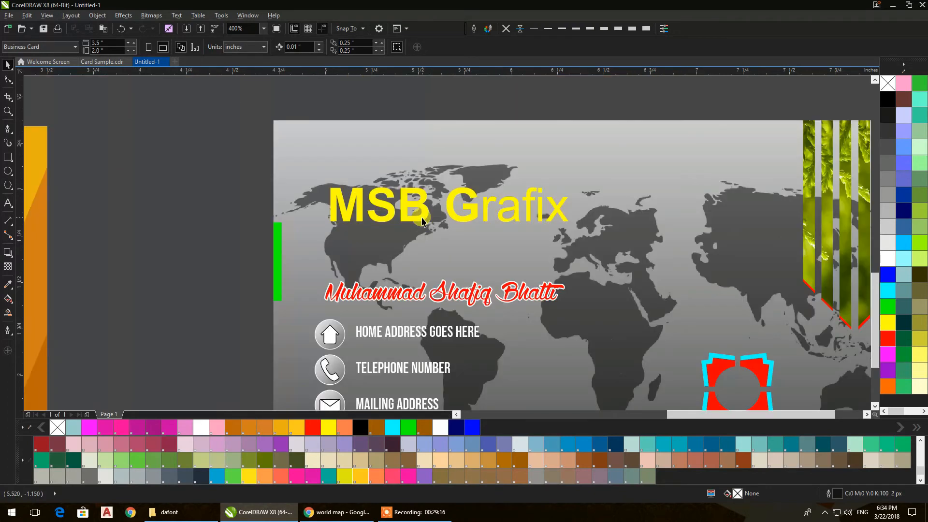
Remove the outline from the person's name, fill it white, and enlarge it proportionally to about 1.8 in wide
click(419, 216)
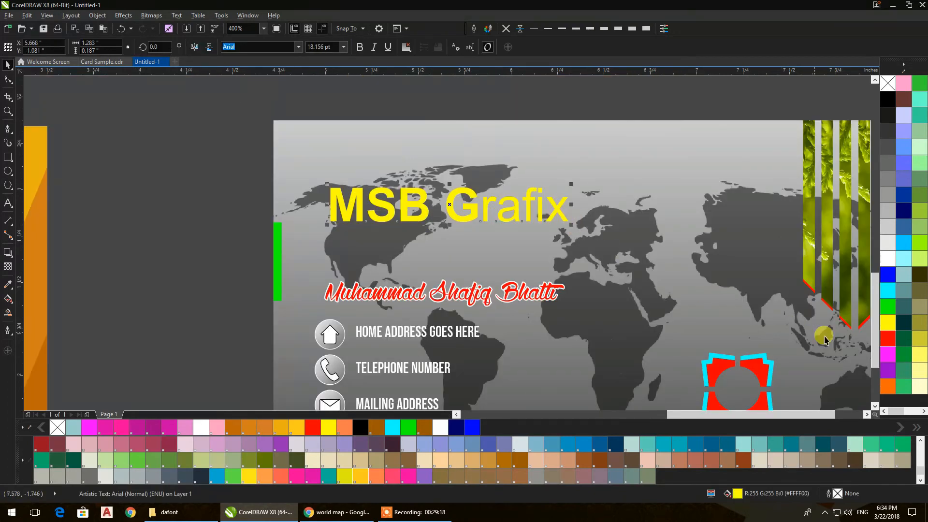
click(551, 301)
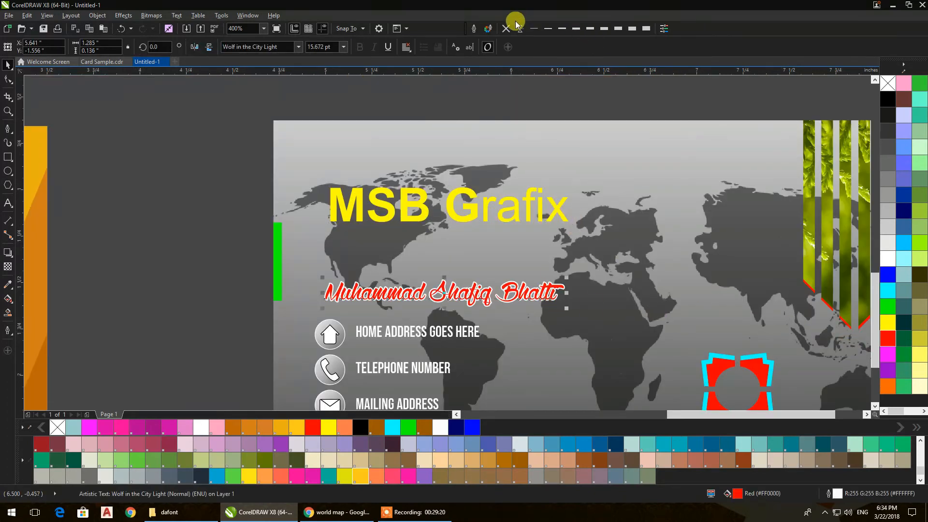
click(505, 30)
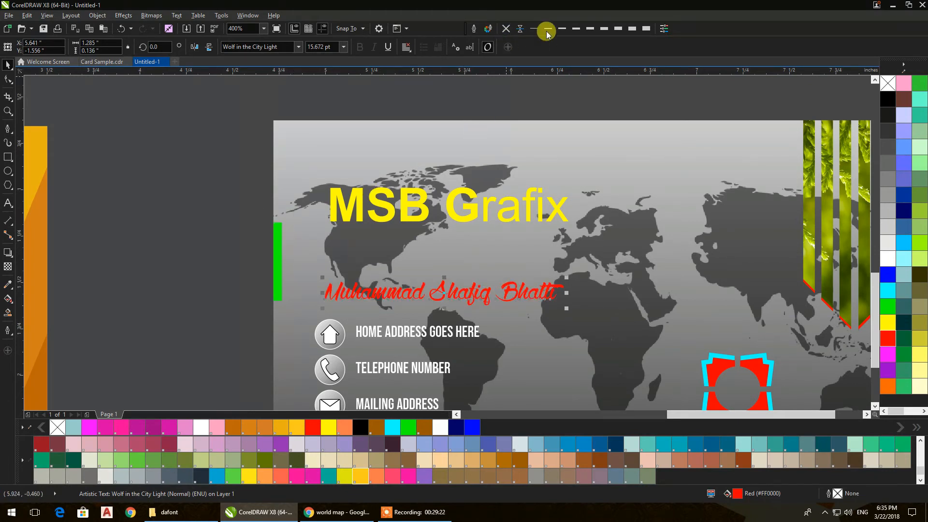
click(887, 258)
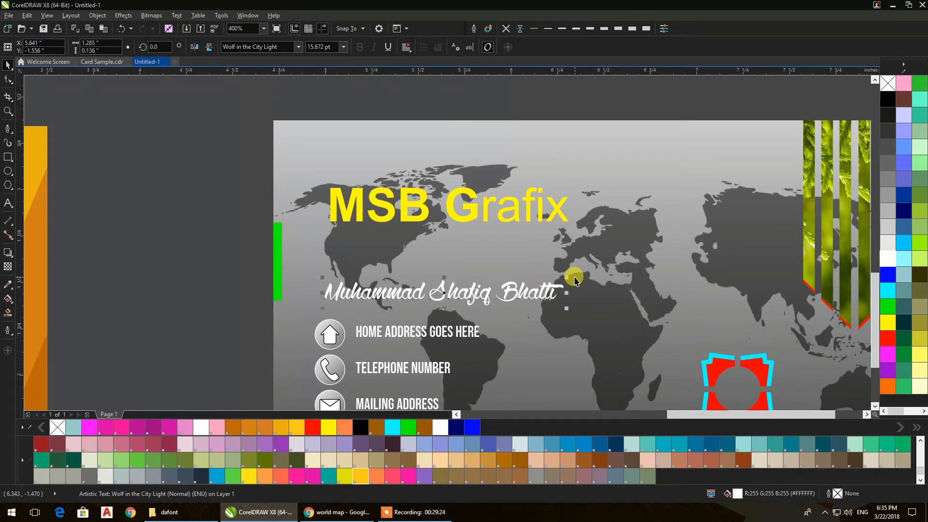
drag(567, 277, 663, 261)
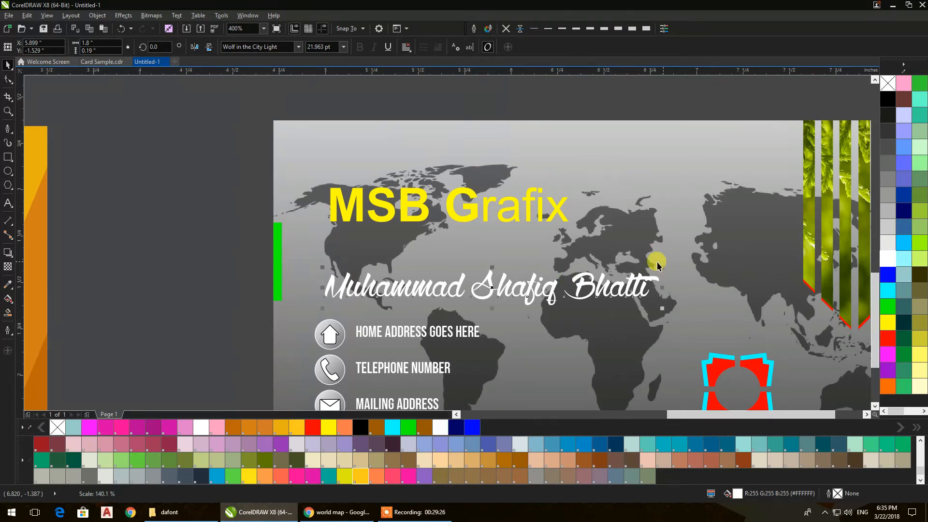
Fill the MSB Grafix title magenta and give it a 4 px yellow outline placed behind the fill
click(377, 223)
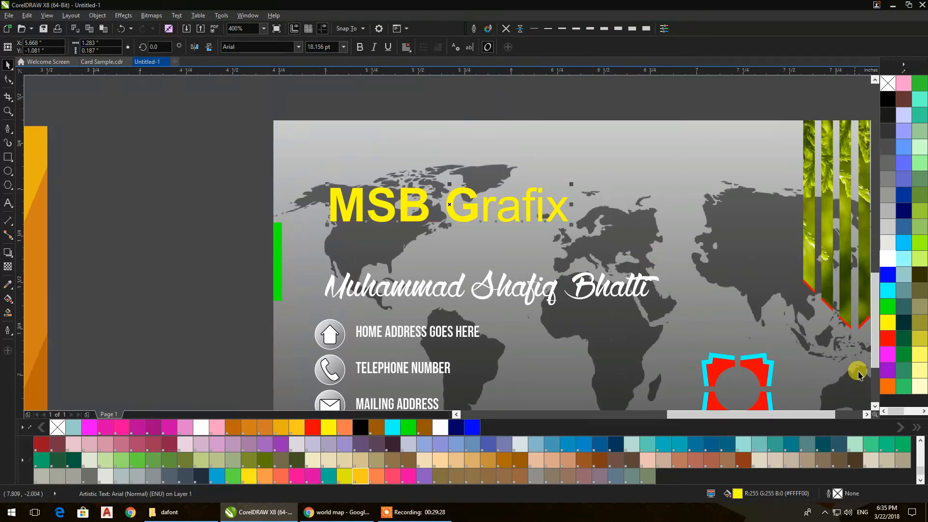
click(887, 357)
right_click(887, 322)
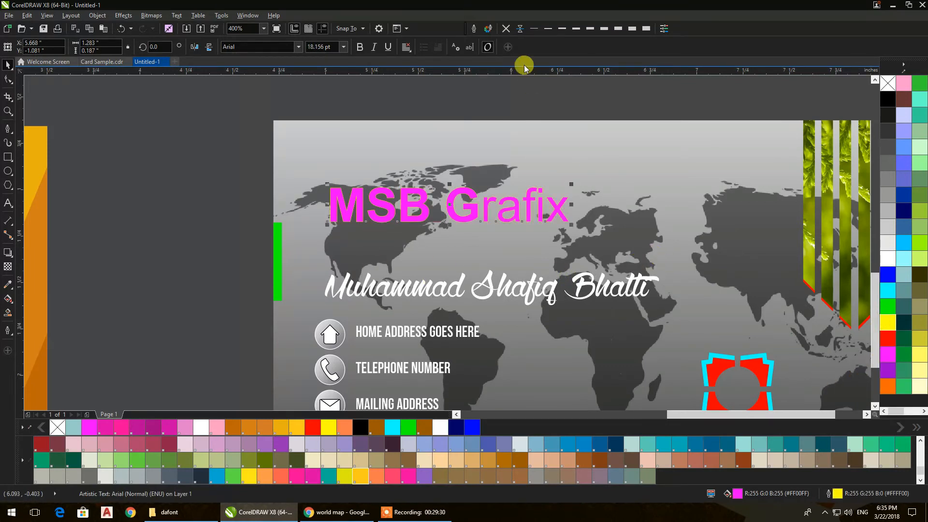
click(474, 28)
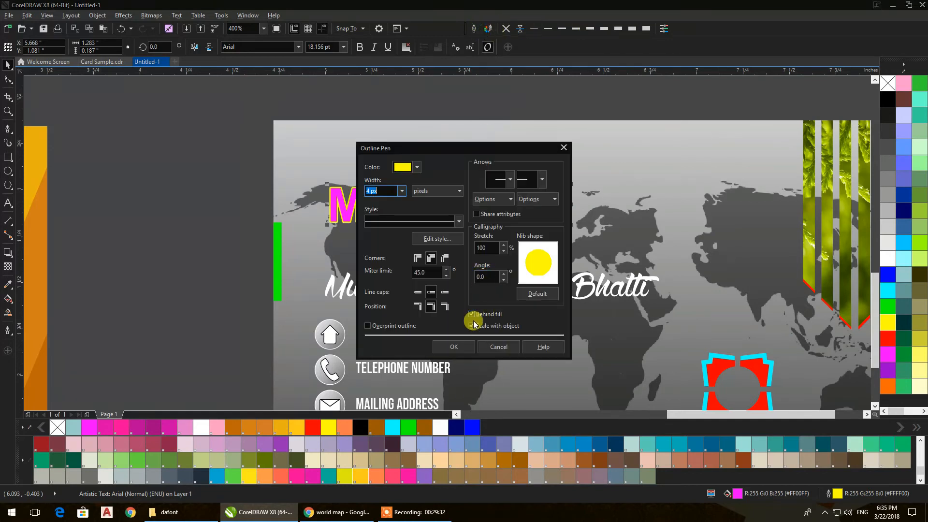
click(453, 346)
click(225, 237)
scroll(224, 232, down, 1)
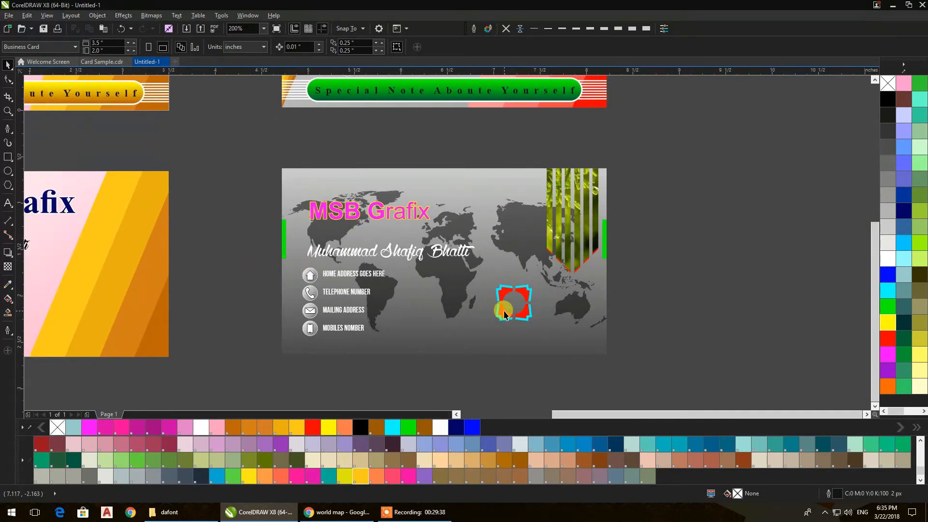
Copy the green edge strip to the empty area beside the card and rotate the copy 90 degrees
drag(285, 244, 581, 355)
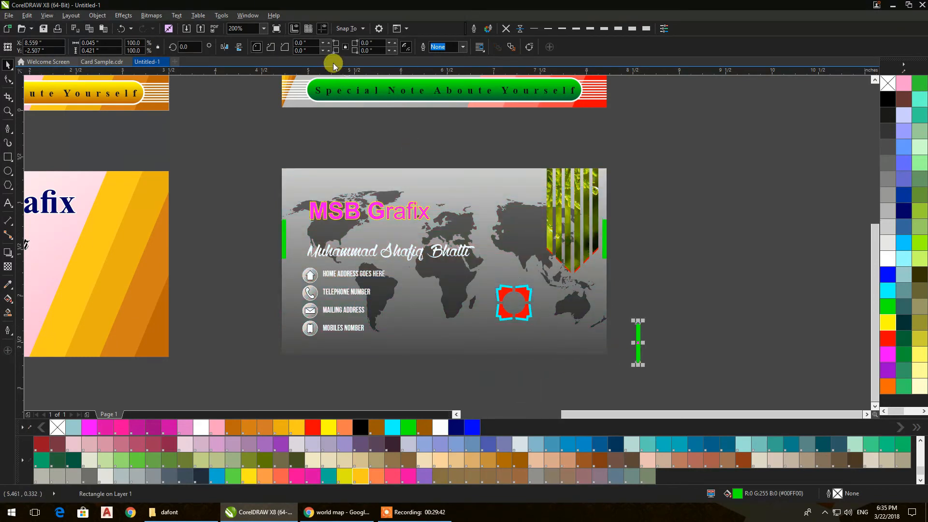
click(184, 46)
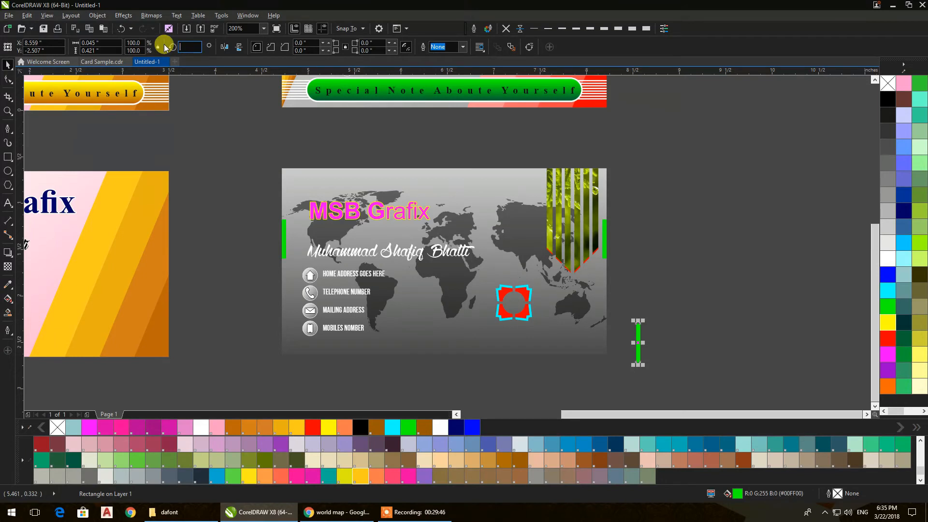
text(90)
key(Return)
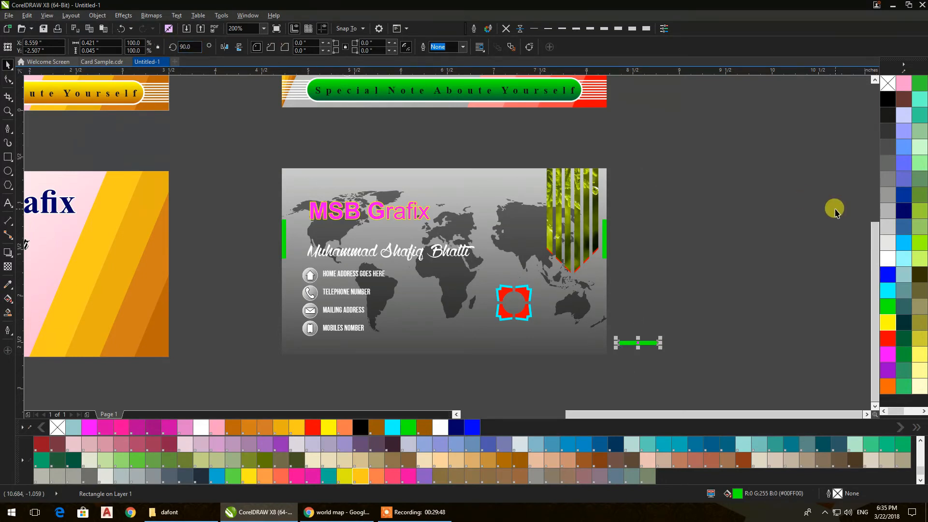
click(702, 279)
Place the horizontal green strip on the card's lower edge and a copy flush with the upper edge above the title
drag(636, 347, 569, 358)
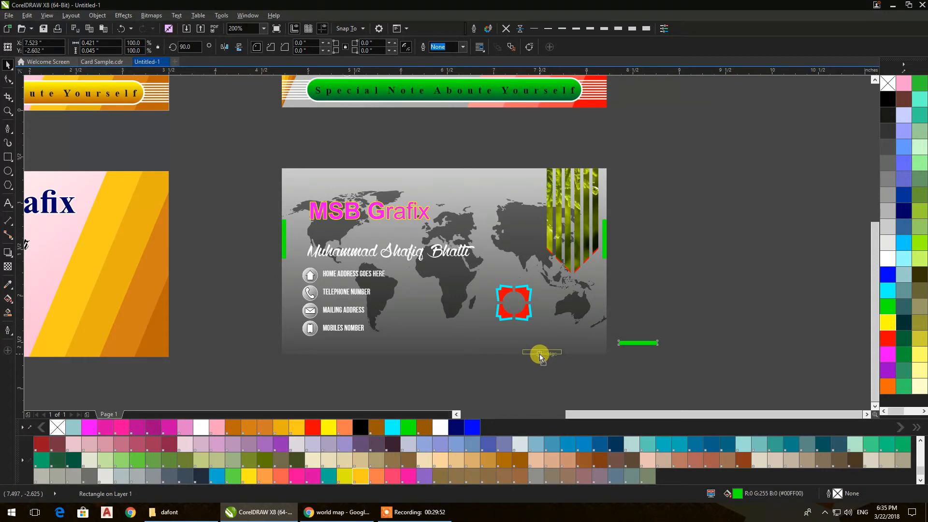
drag(539, 354, 362, 164)
click(543, 363)
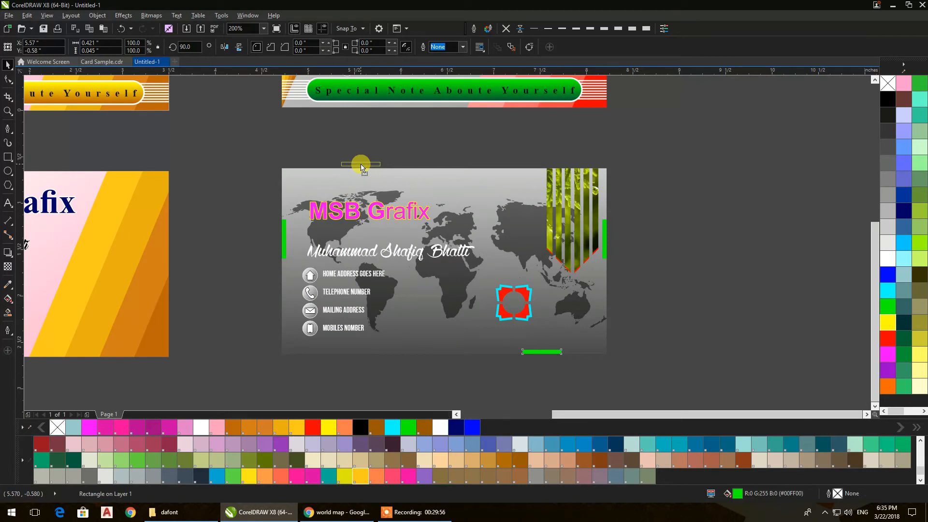
scroll(366, 166, up, 1)
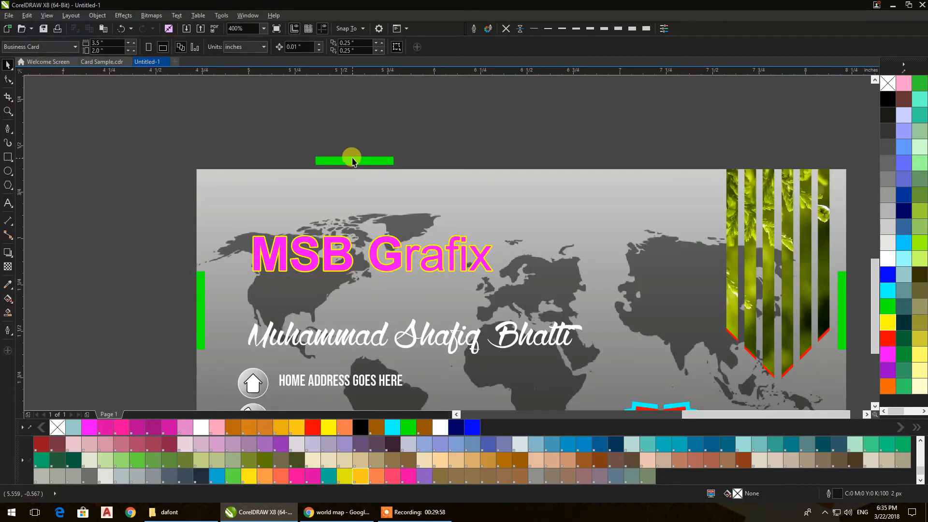
scroll(361, 157, up, 2)
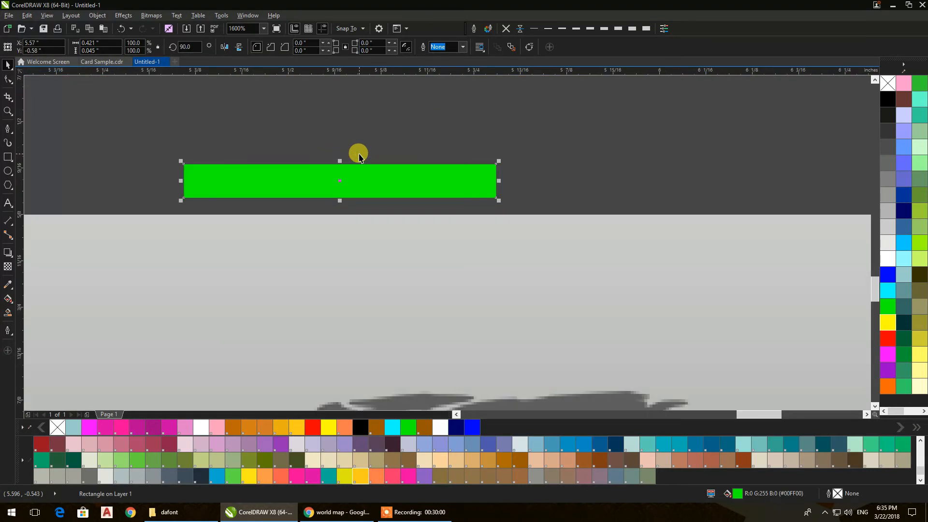
drag(344, 161, 304, 217)
scroll(404, 196, down, 3)
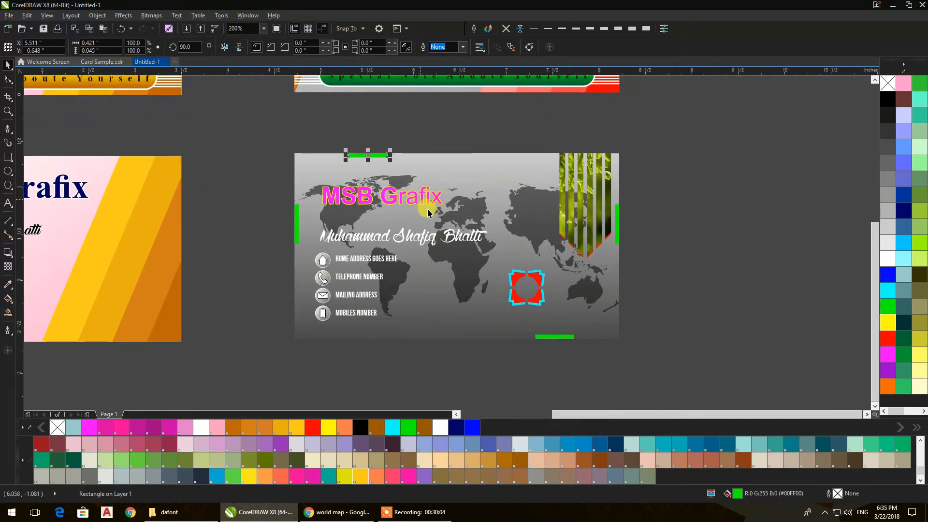
Move the green strip on the card's right edge down until it sits beside Australia on the map
click(692, 356)
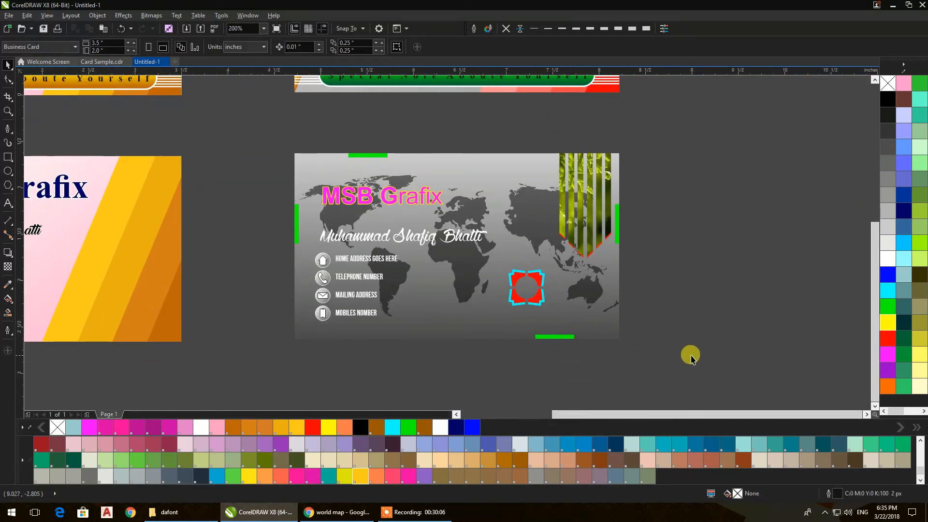
click(616, 242)
drag(617, 243, 619, 277)
click(669, 293)
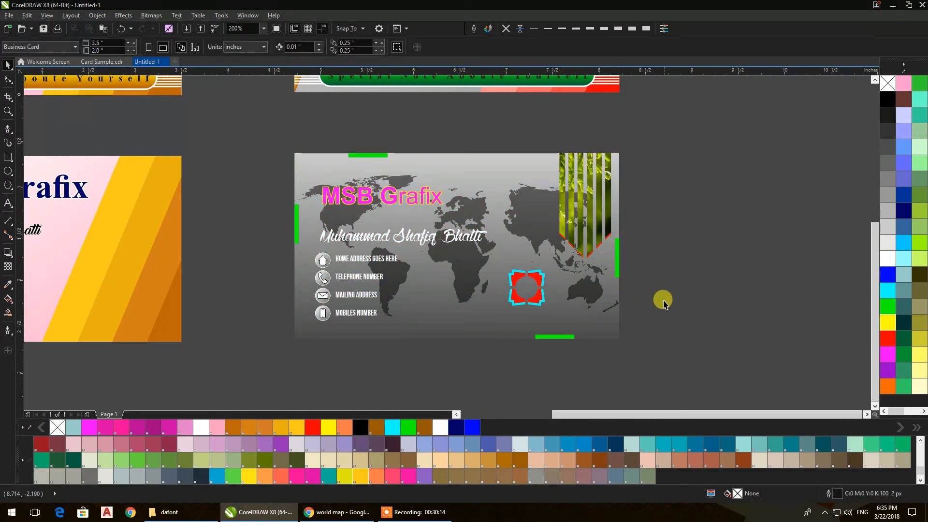
scroll(650, 339, up, 1)
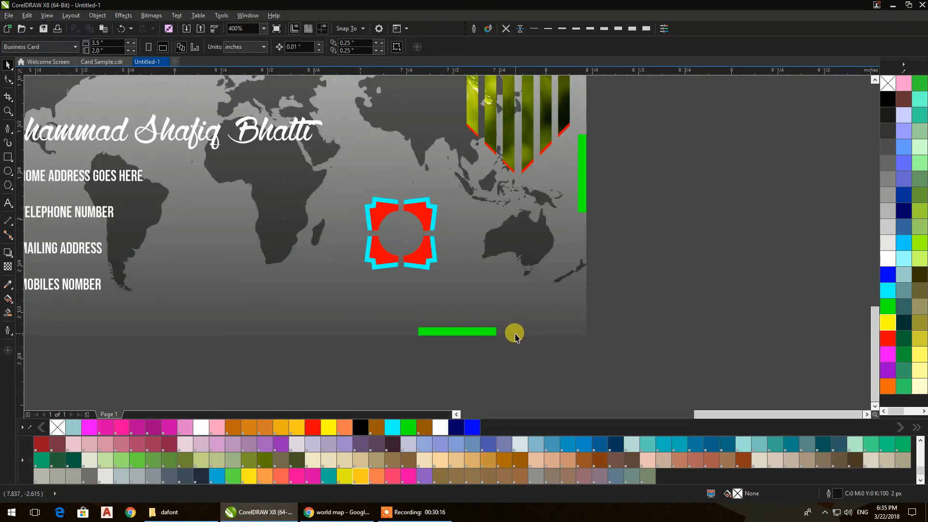
drag(585, 215, 588, 255)
click(611, 277)
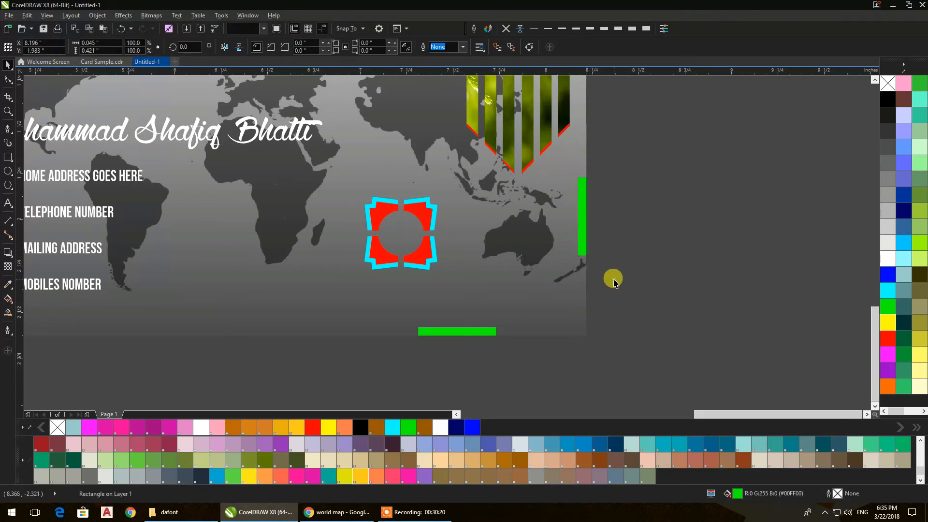
scroll(615, 280, down, 1)
drag(638, 294, 644, 308)
Group the green strips on the card's lower and right edges, and delete the ones on the upper and left edges
click(565, 322)
shift+click(617, 275)
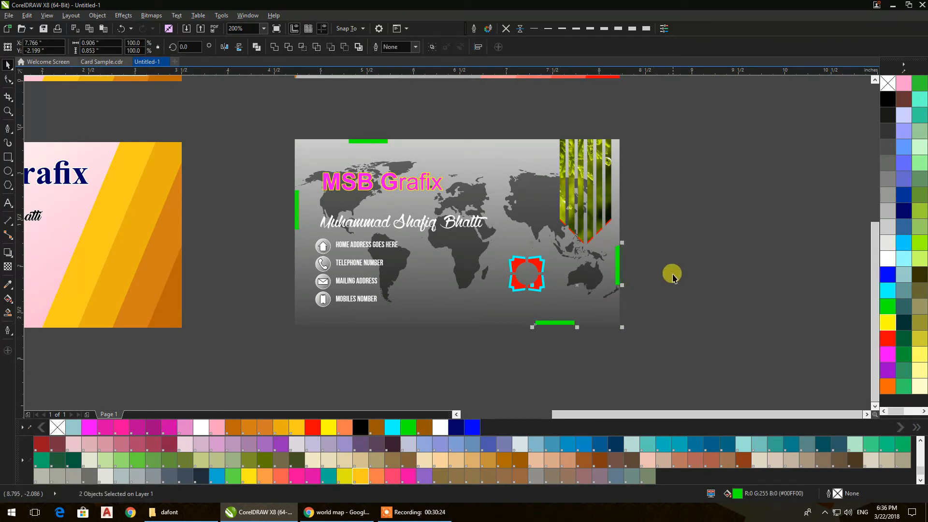
key(ctrl+g)
click(353, 142)
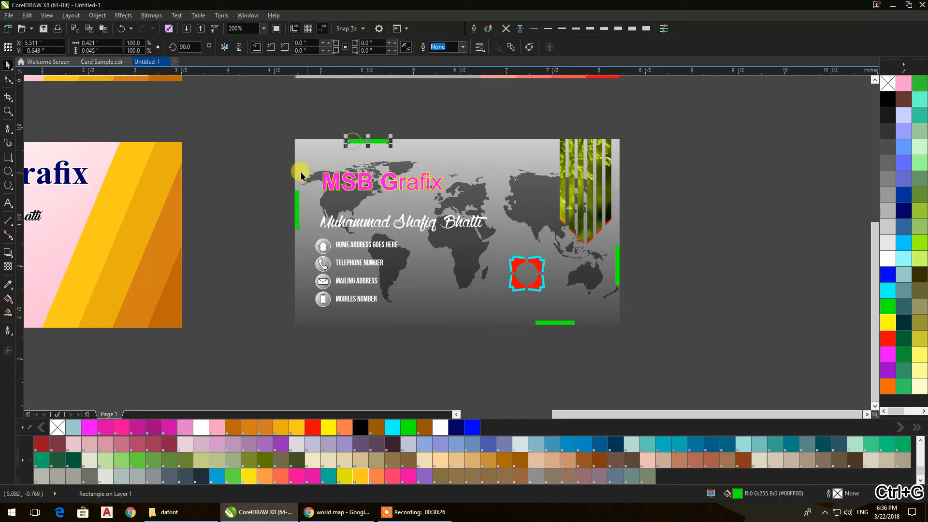
key(Escape)
Copy the strip group, rotate the copy 180 degrees, and align it flush with the card's upper and left edges
click(618, 268)
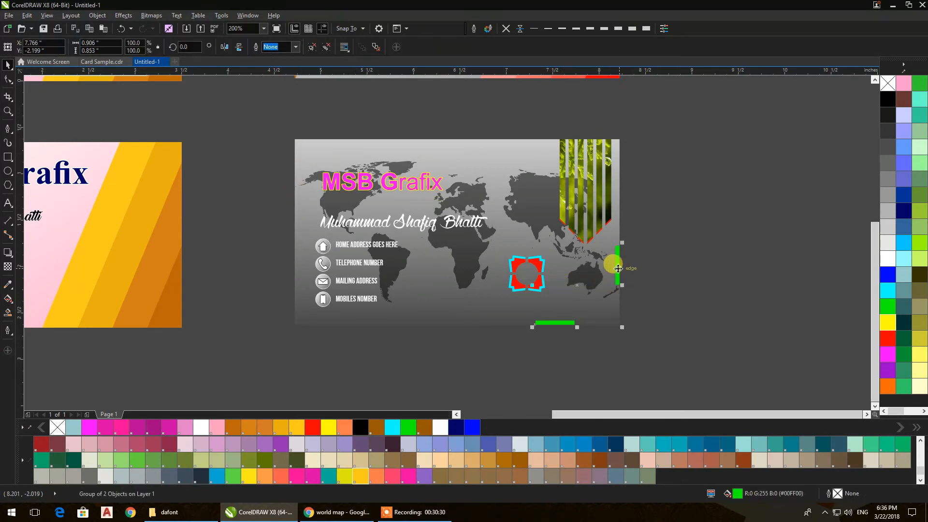
drag(624, 286, 460, 299)
drag(495, 331, 493, 220)
drag(506, 178, 303, 136)
scroll(356, 140, up, 3)
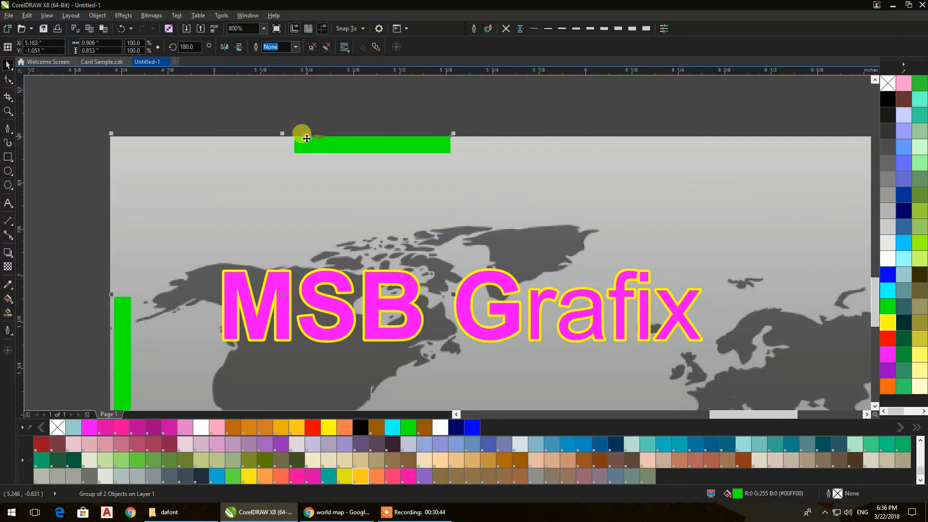
scroll(303, 136, down, 3)
scroll(249, 195, up, 4)
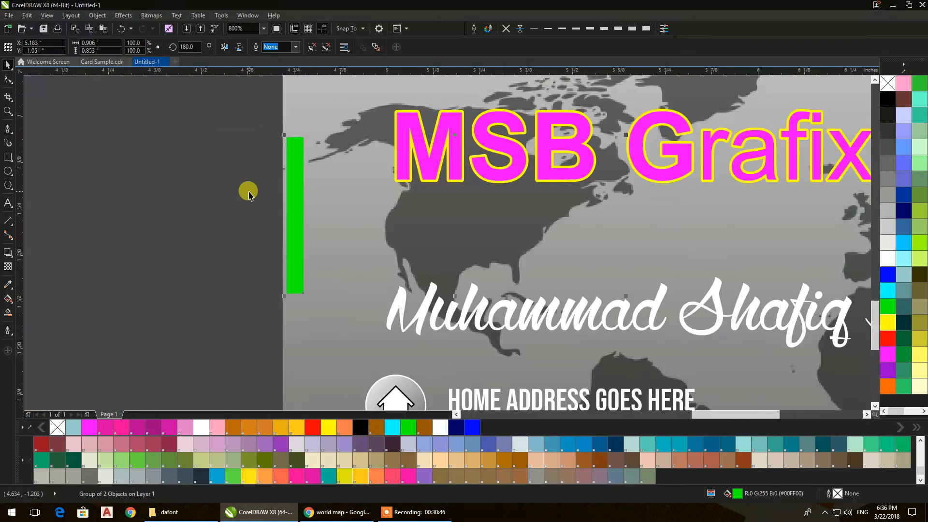
drag(324, 214, 313, 209)
scroll(313, 209, down, 4)
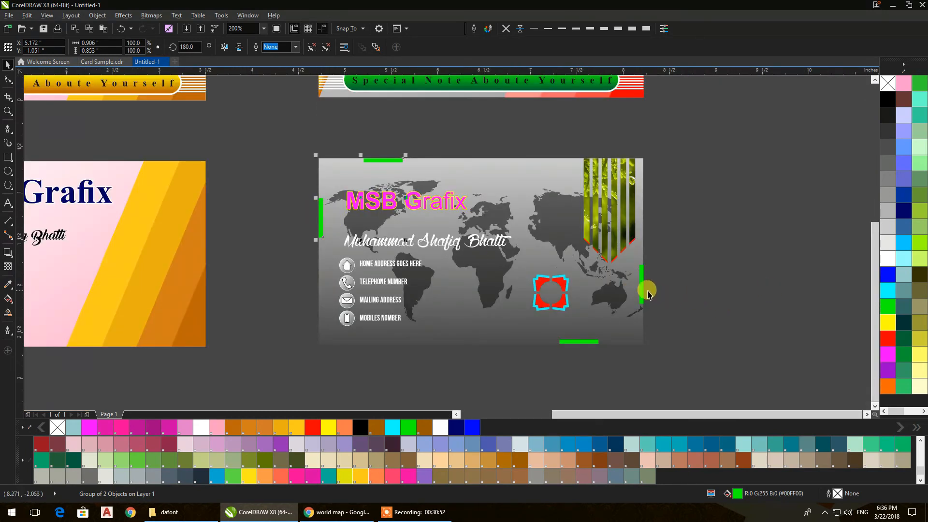
Try magenta, yellow and dark blue fills on both strip groups, and settle on cyan
shift+click(641, 289)
click(888, 354)
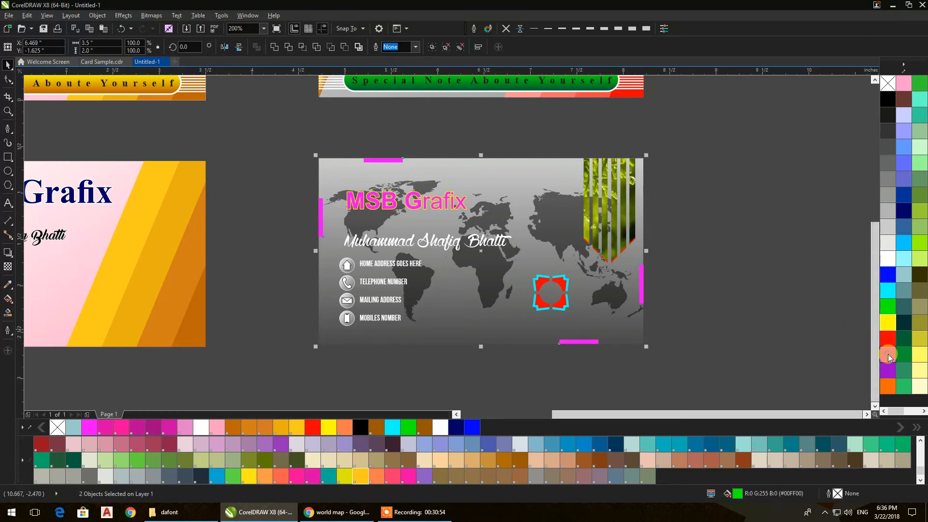
click(888, 323)
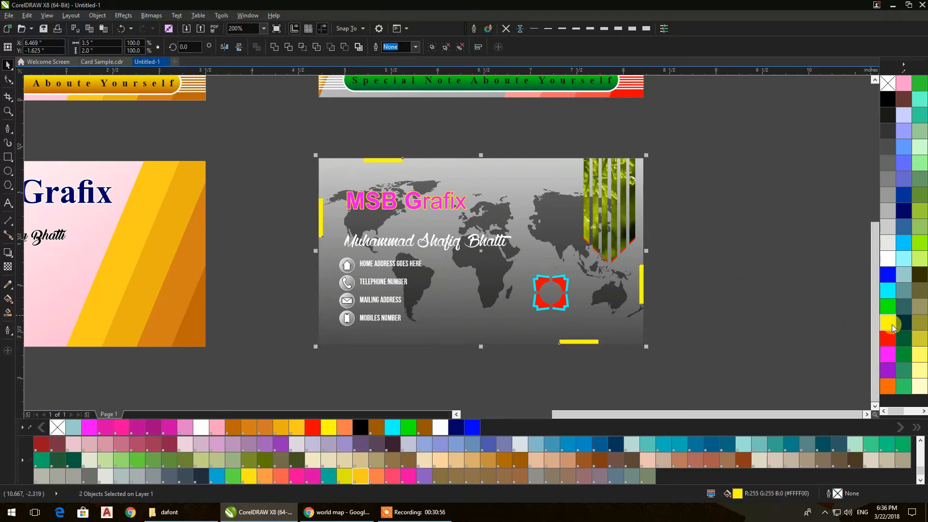
click(905, 213)
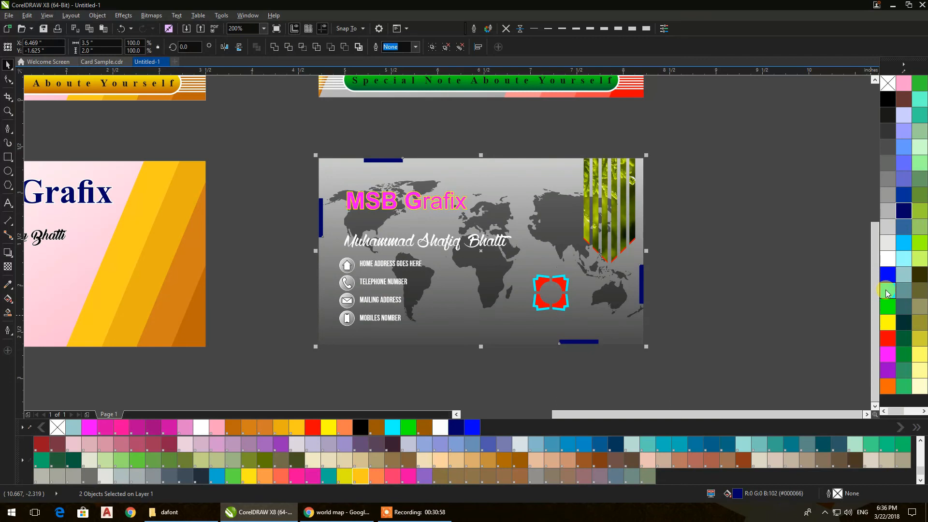
click(736, 213)
Review the four business card variations side by side and compare their overall layouts
scroll(731, 209, down, 4)
scroll(651, 253, up, 2)
scroll(623, 264, down, 2)
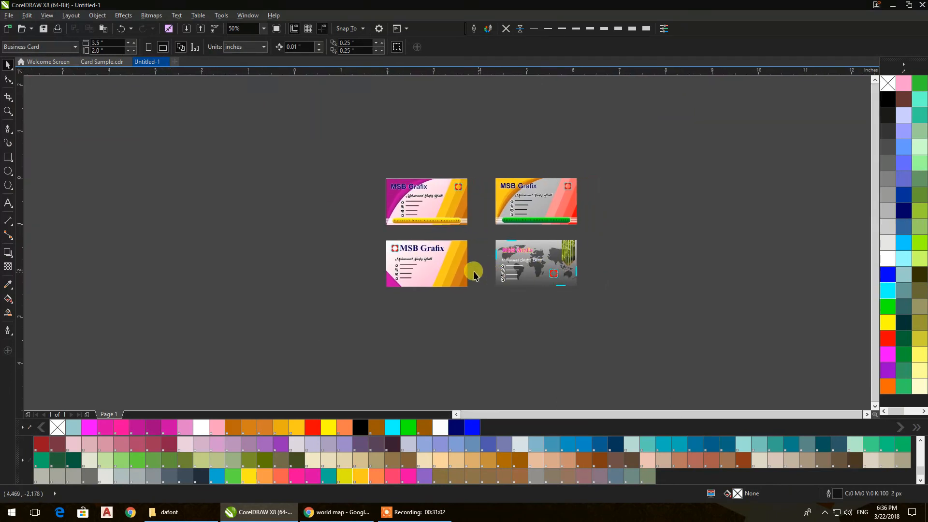
scroll(474, 275, up, 1)
drag(349, 215, 337, 250)
drag(717, 100, 483, 373)
click(460, 373)
click(437, 335)
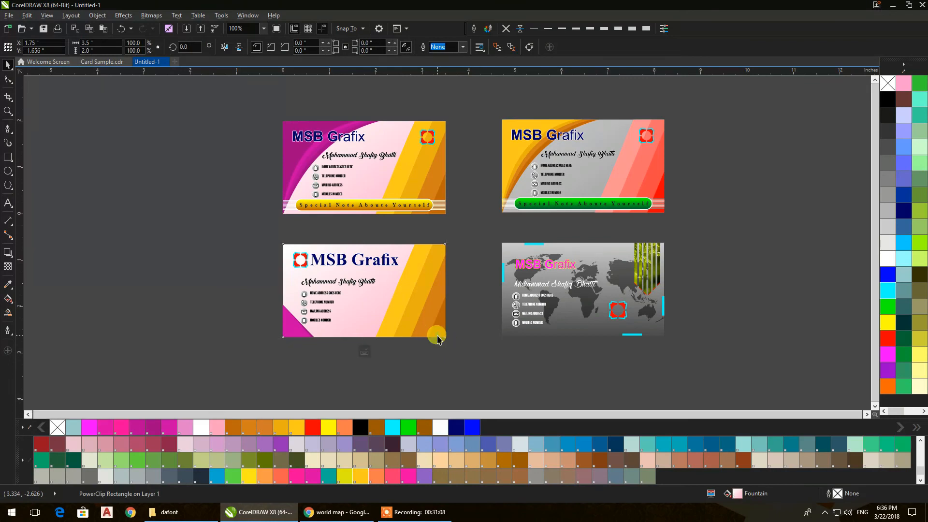
Open the white-pink card's PowerClip contents for editing and fill its two darkest orange diagonal bars with navy and bright blue
double_click(439, 341)
scroll(441, 364, up, 1)
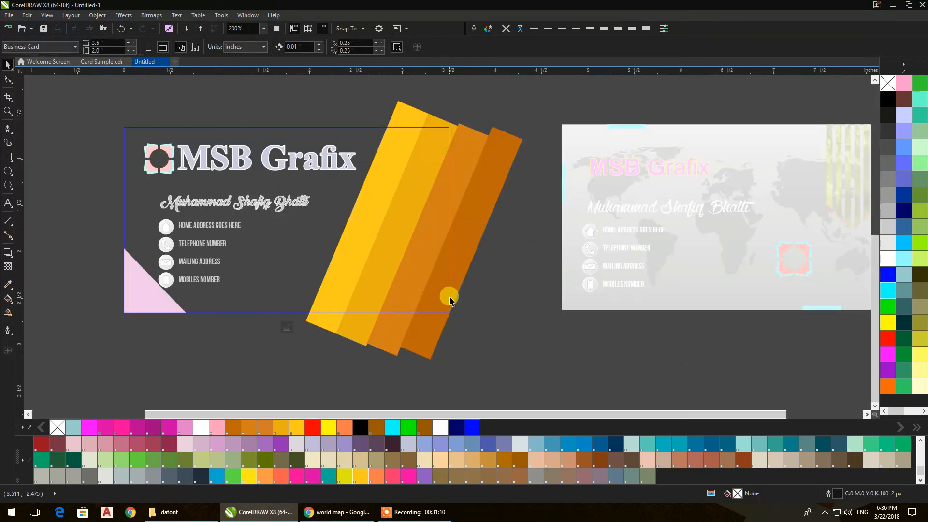
click(437, 333)
click(457, 426)
click(390, 340)
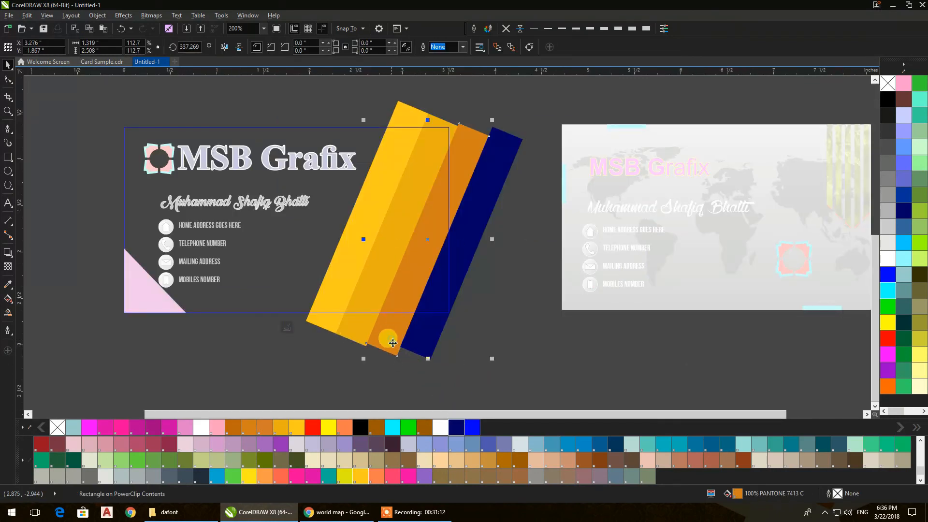
click(472, 427)
Fill the two remaining yellow diagonal bars with bright blue (#0000FF), trying #003399 first on the darker one
click(357, 335)
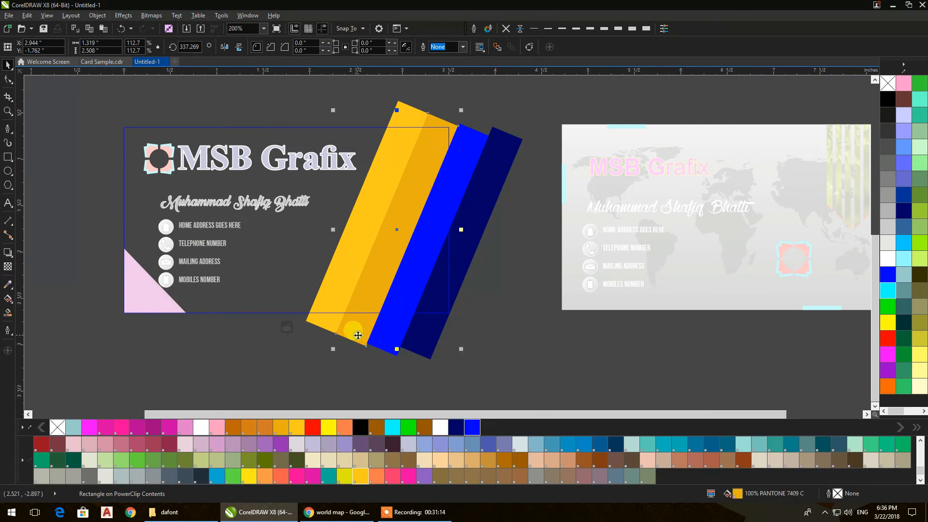
click(902, 200)
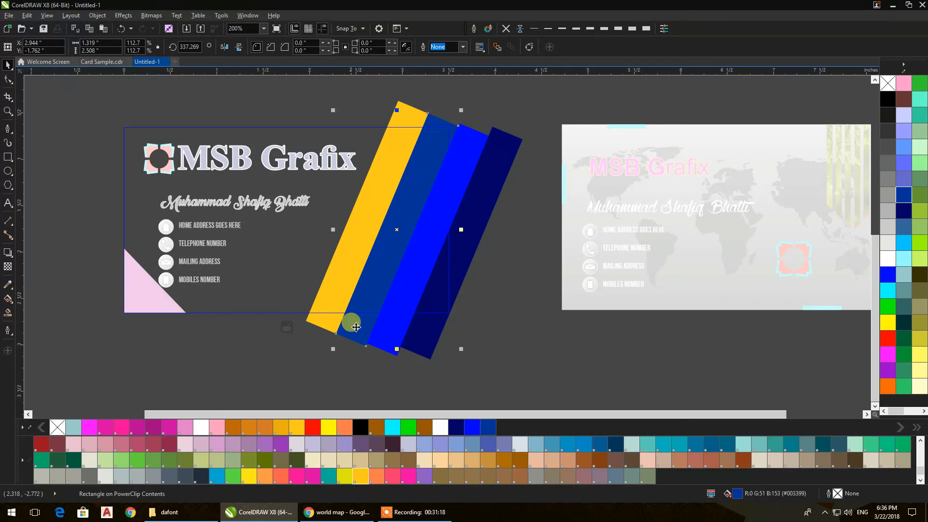
click(382, 330)
click(360, 337)
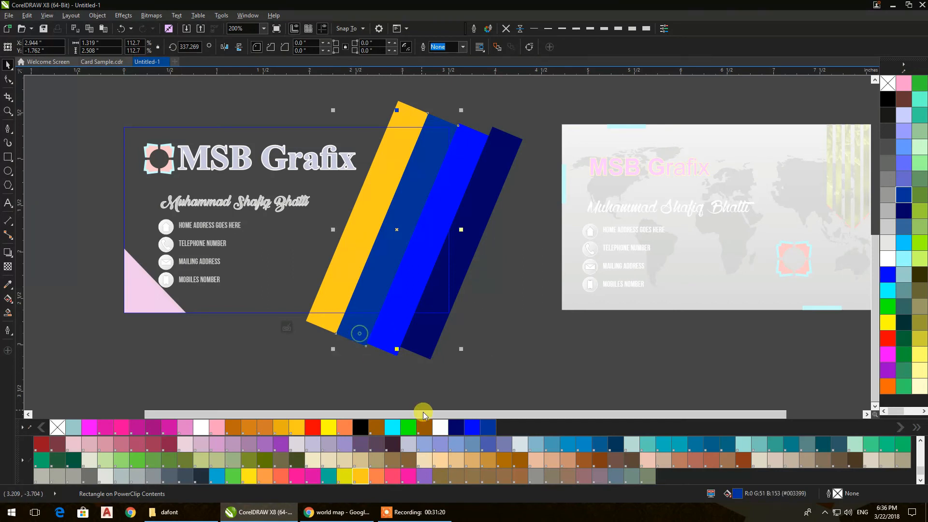
click(471, 427)
click(331, 330)
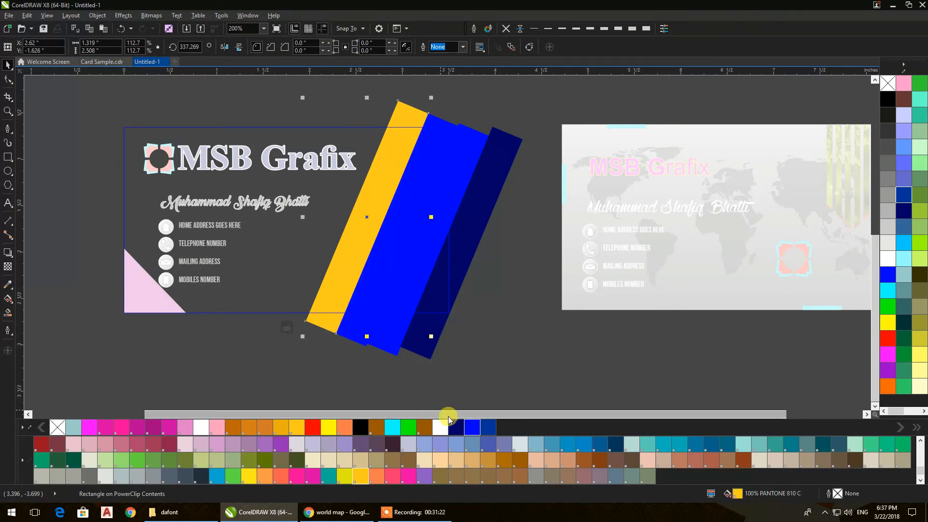
click(472, 427)
click(394, 367)
Tint the inner blue bar with white to #3131FF and the outermost one to #4646FF, and finish editing the PowerClip contents
click(358, 337)
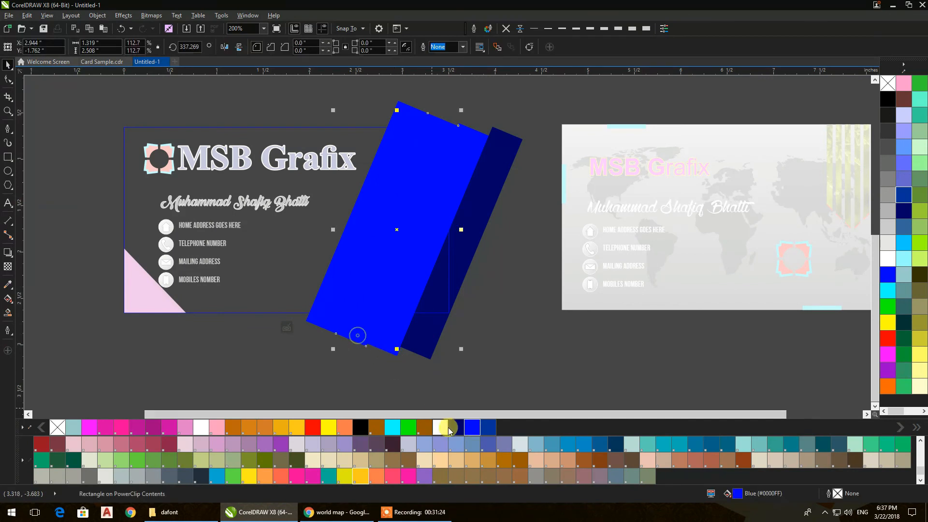
ctrl+click(890, 260)
ctrl+click(889, 260)
click(342, 311)
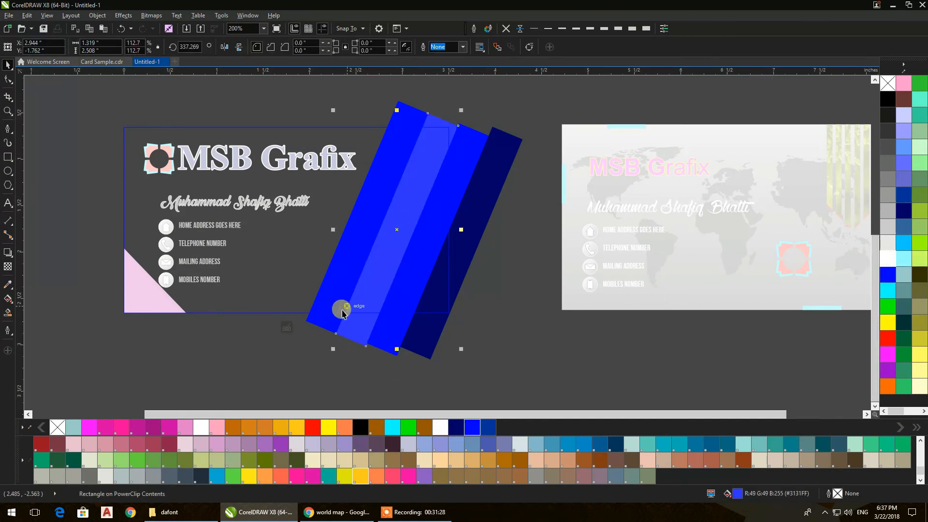
ctrl+click(889, 259)
ctrl+click(889, 259)
ctrl+click(891, 261)
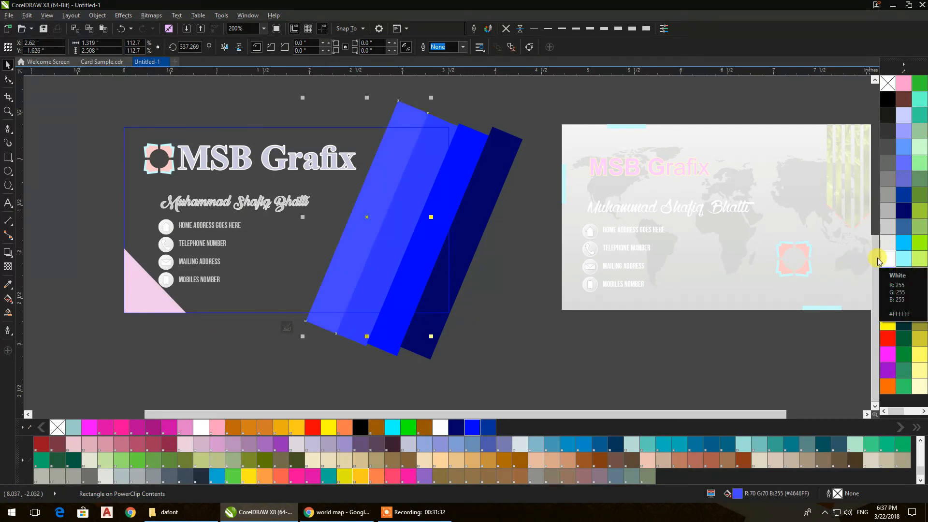
click(485, 310)
ctrl+click(486, 311)
scroll(492, 312, down, 1)
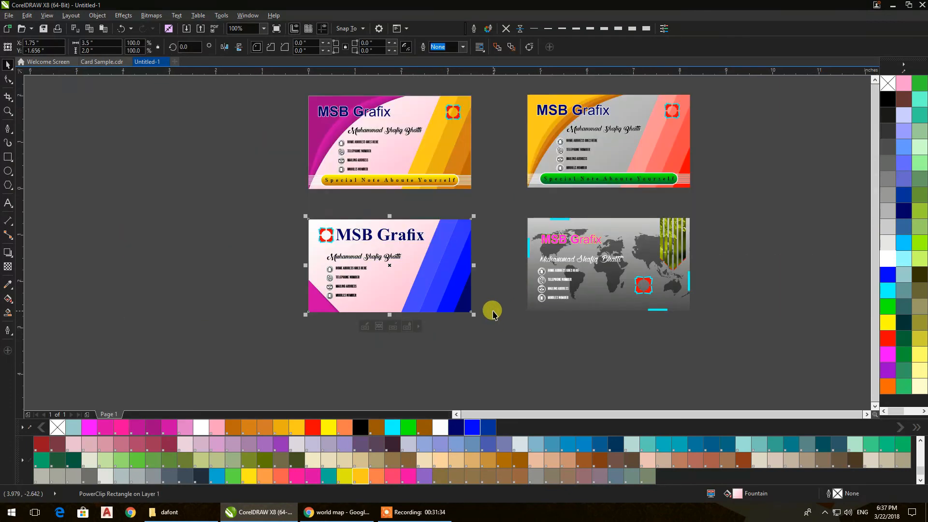
Frame all four business card variations closely together in the view to compare the finished designs
click(559, 349)
drag(616, 330, 533, 361)
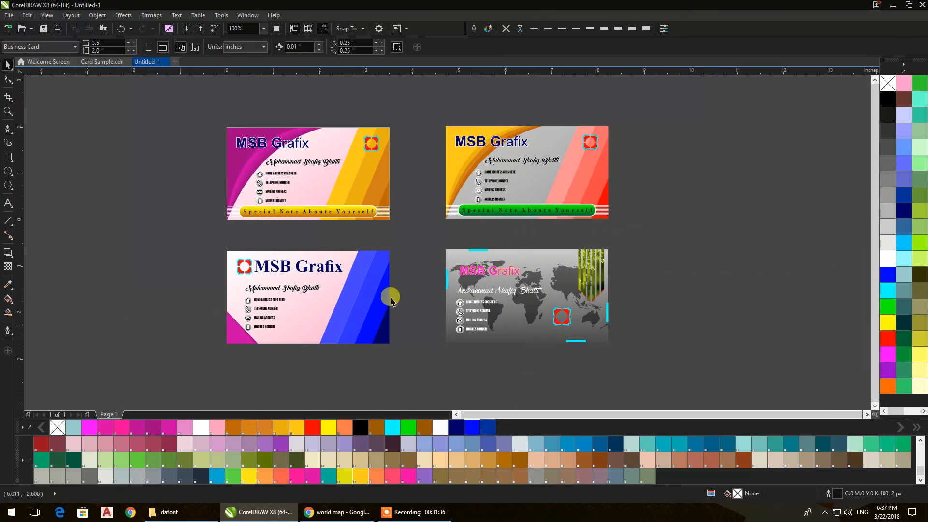
click(7, 113)
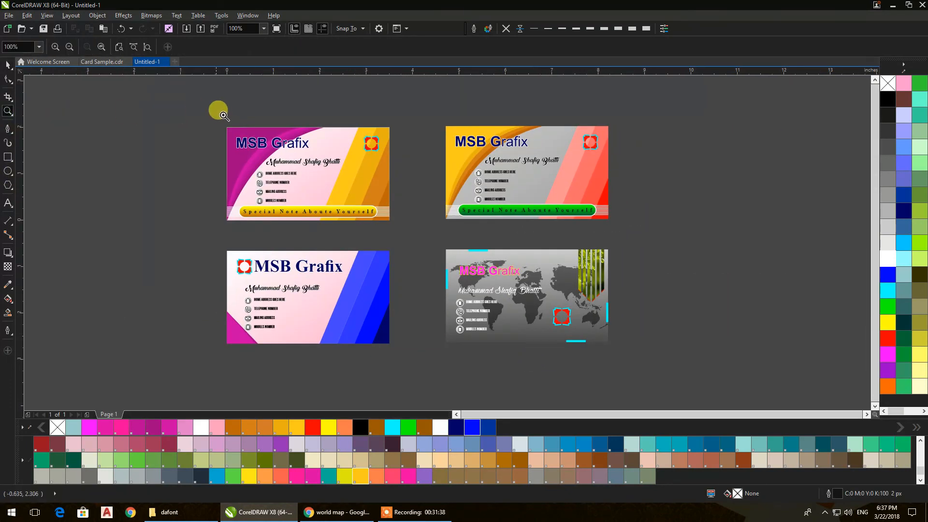
drag(311, 198, 613, 353)
click(6, 68)
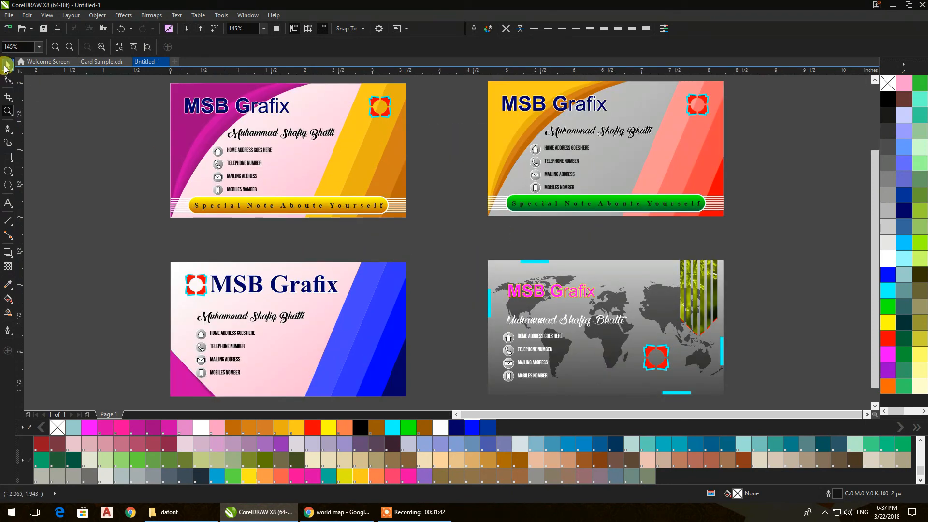
click(401, 511)
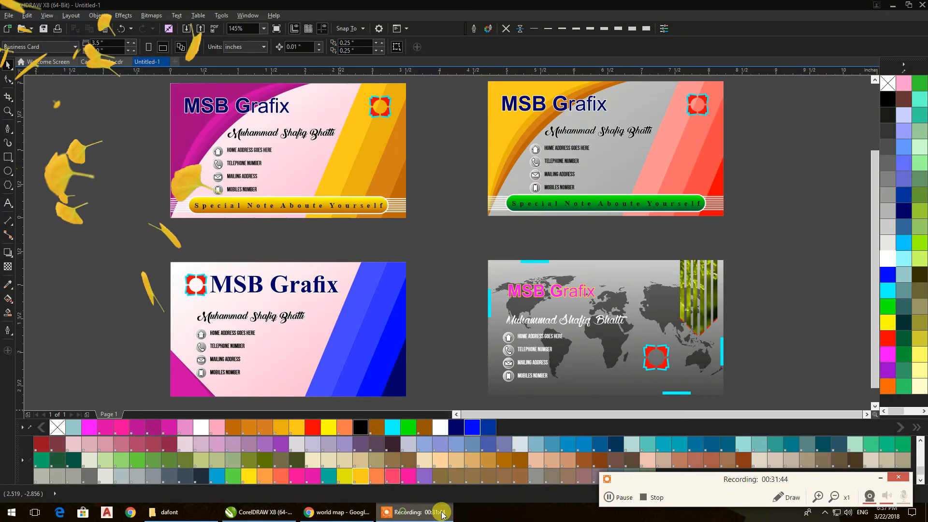
click(633, 503)
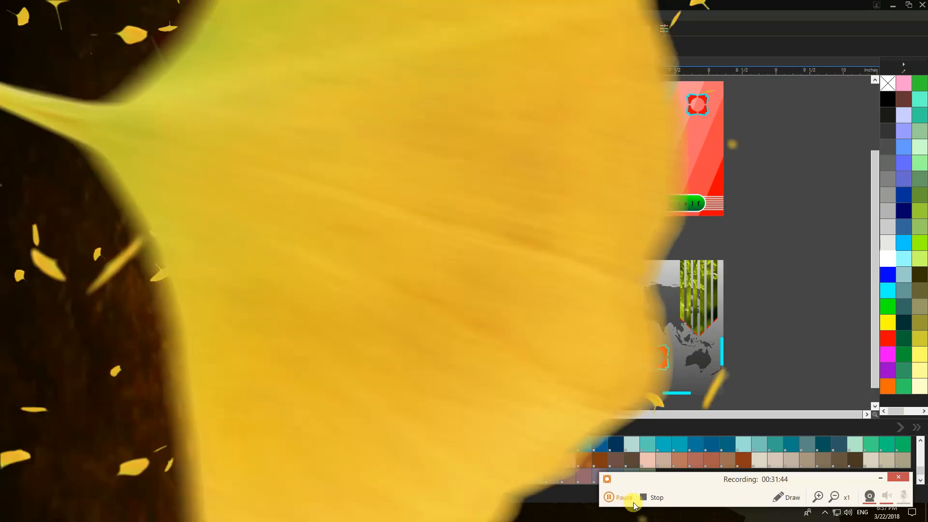